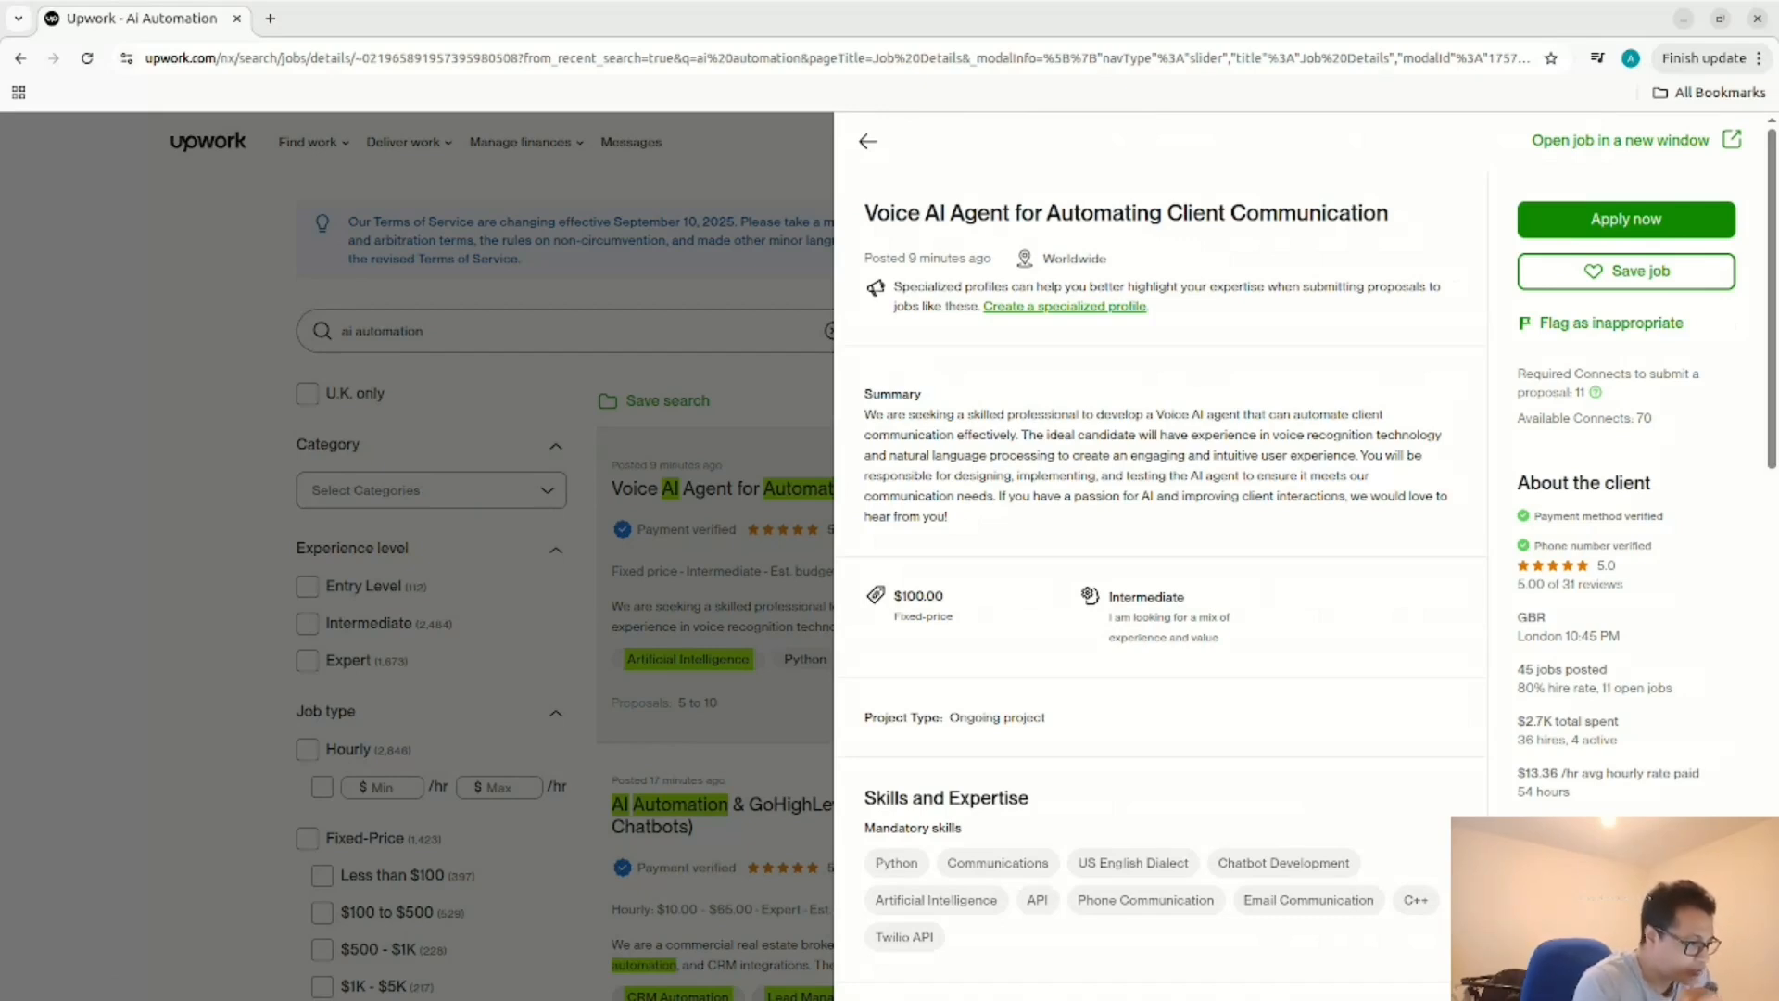
Highlight the phrase "voice recognition technology and natural language processing" in the job post's summary.
{"action": "left_click_drag", "start_coordinate": [1274, 434], "coordinate": [1054, 455]}
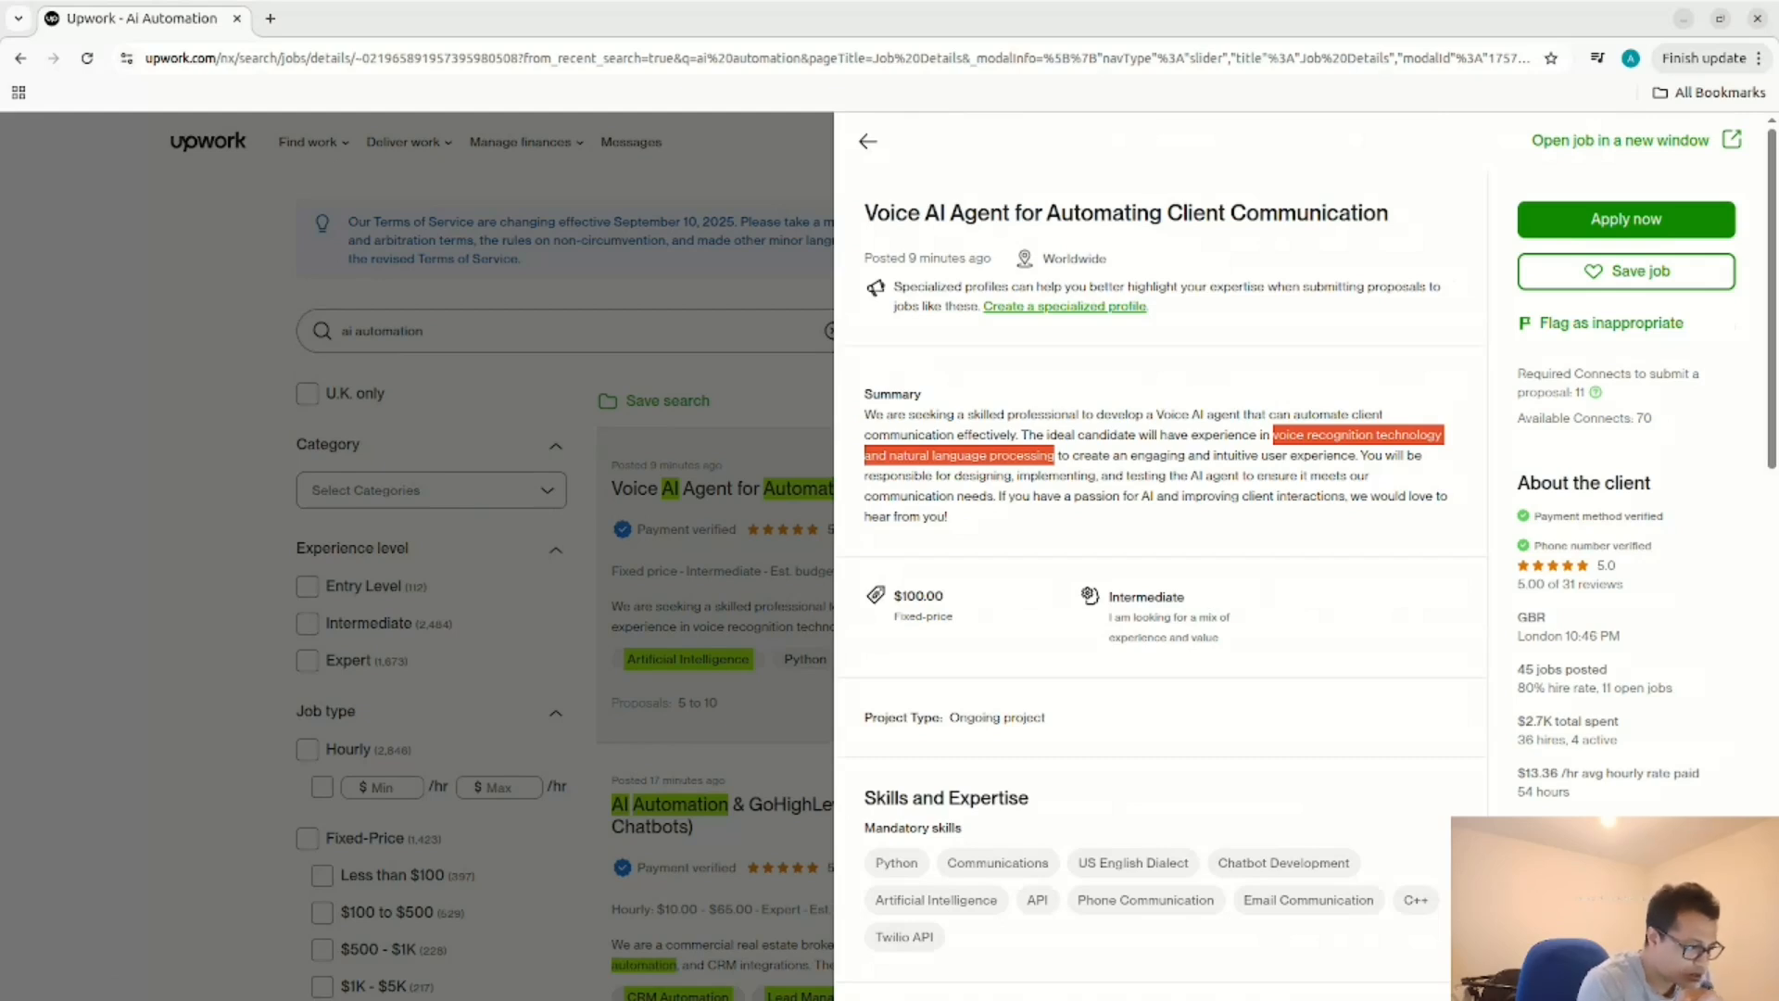
{"action": "left_click", "coordinate": [1054, 455]}
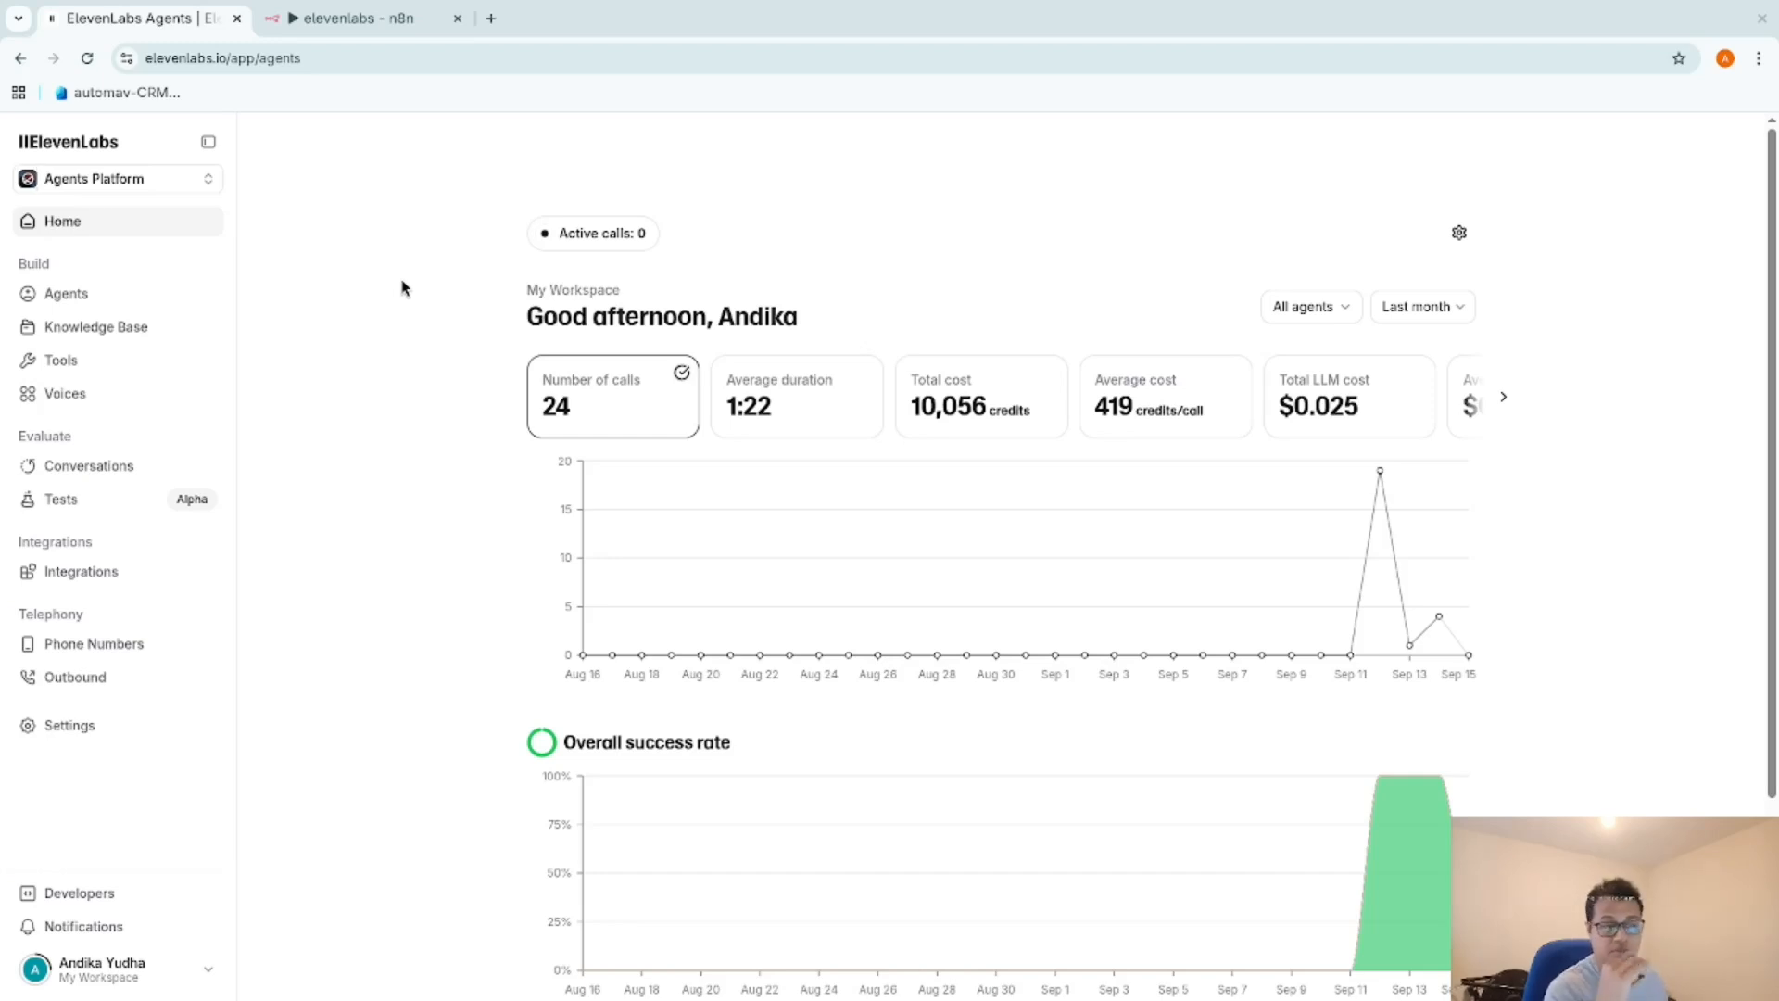
Switch to the elevenlabs workflow in n8n and inspect the OpenAI Chat Model node's parameters.
{"action": "left_click", "coordinate": [392, 18]}
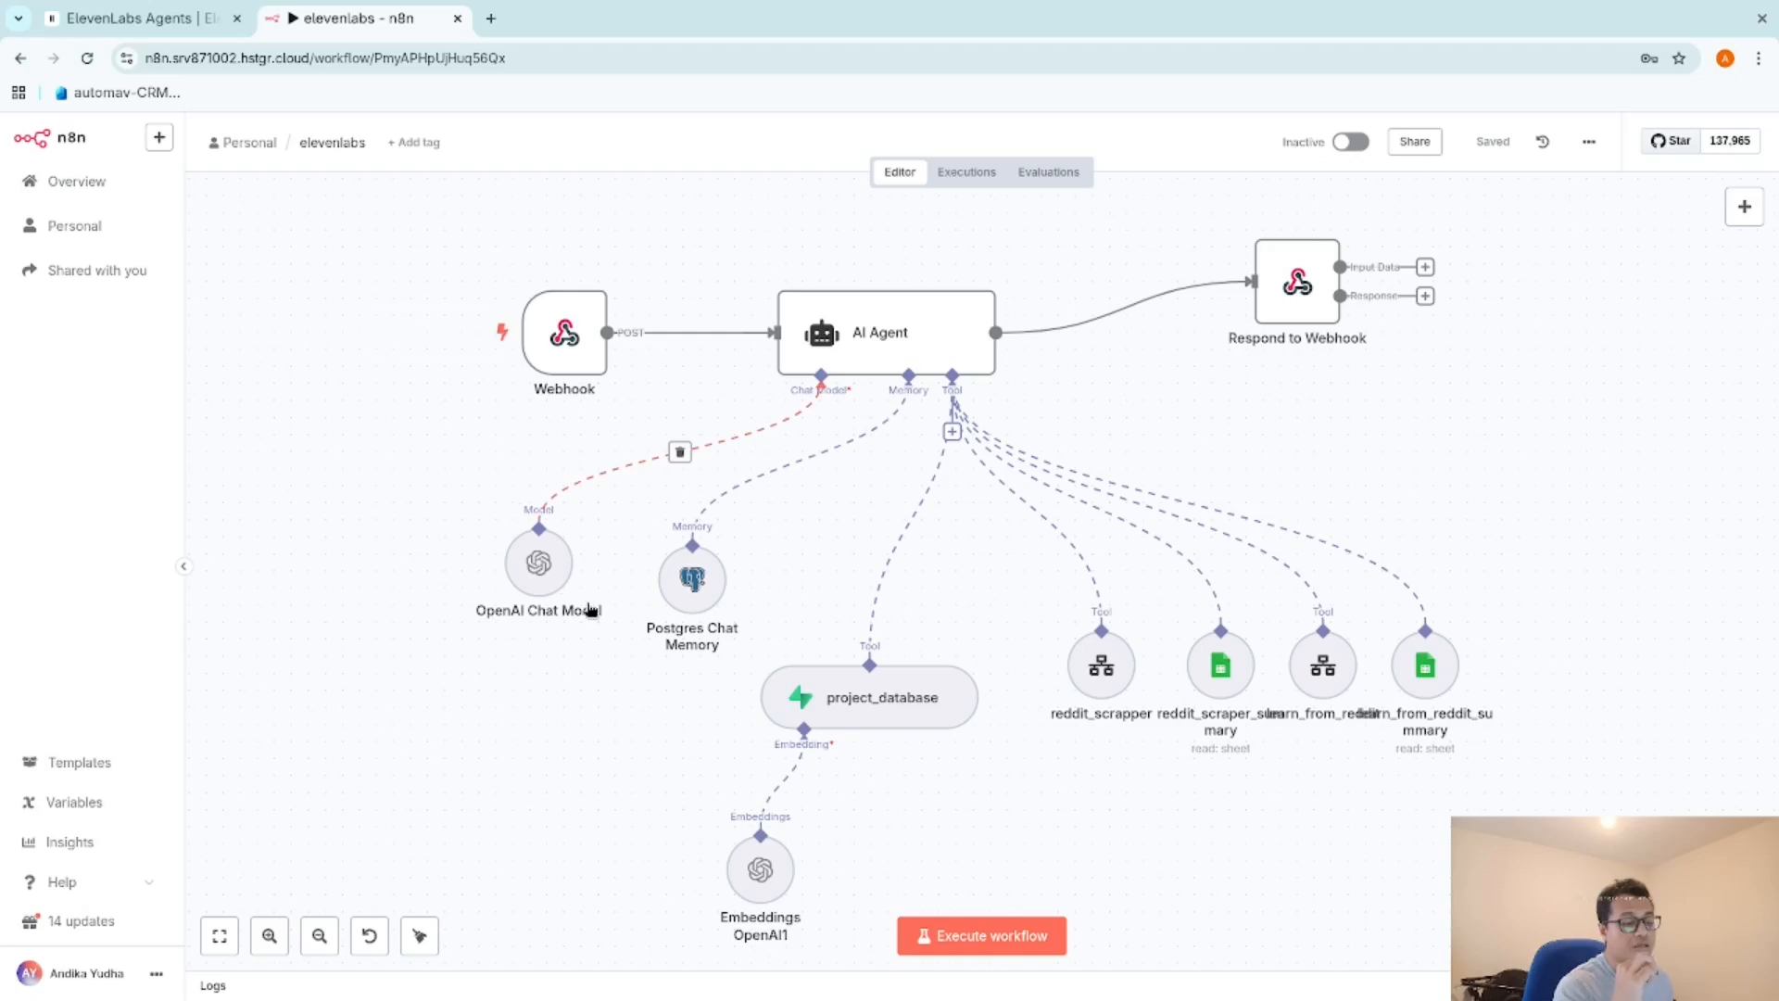
{"action": "double_click", "coordinate": [541, 567]}
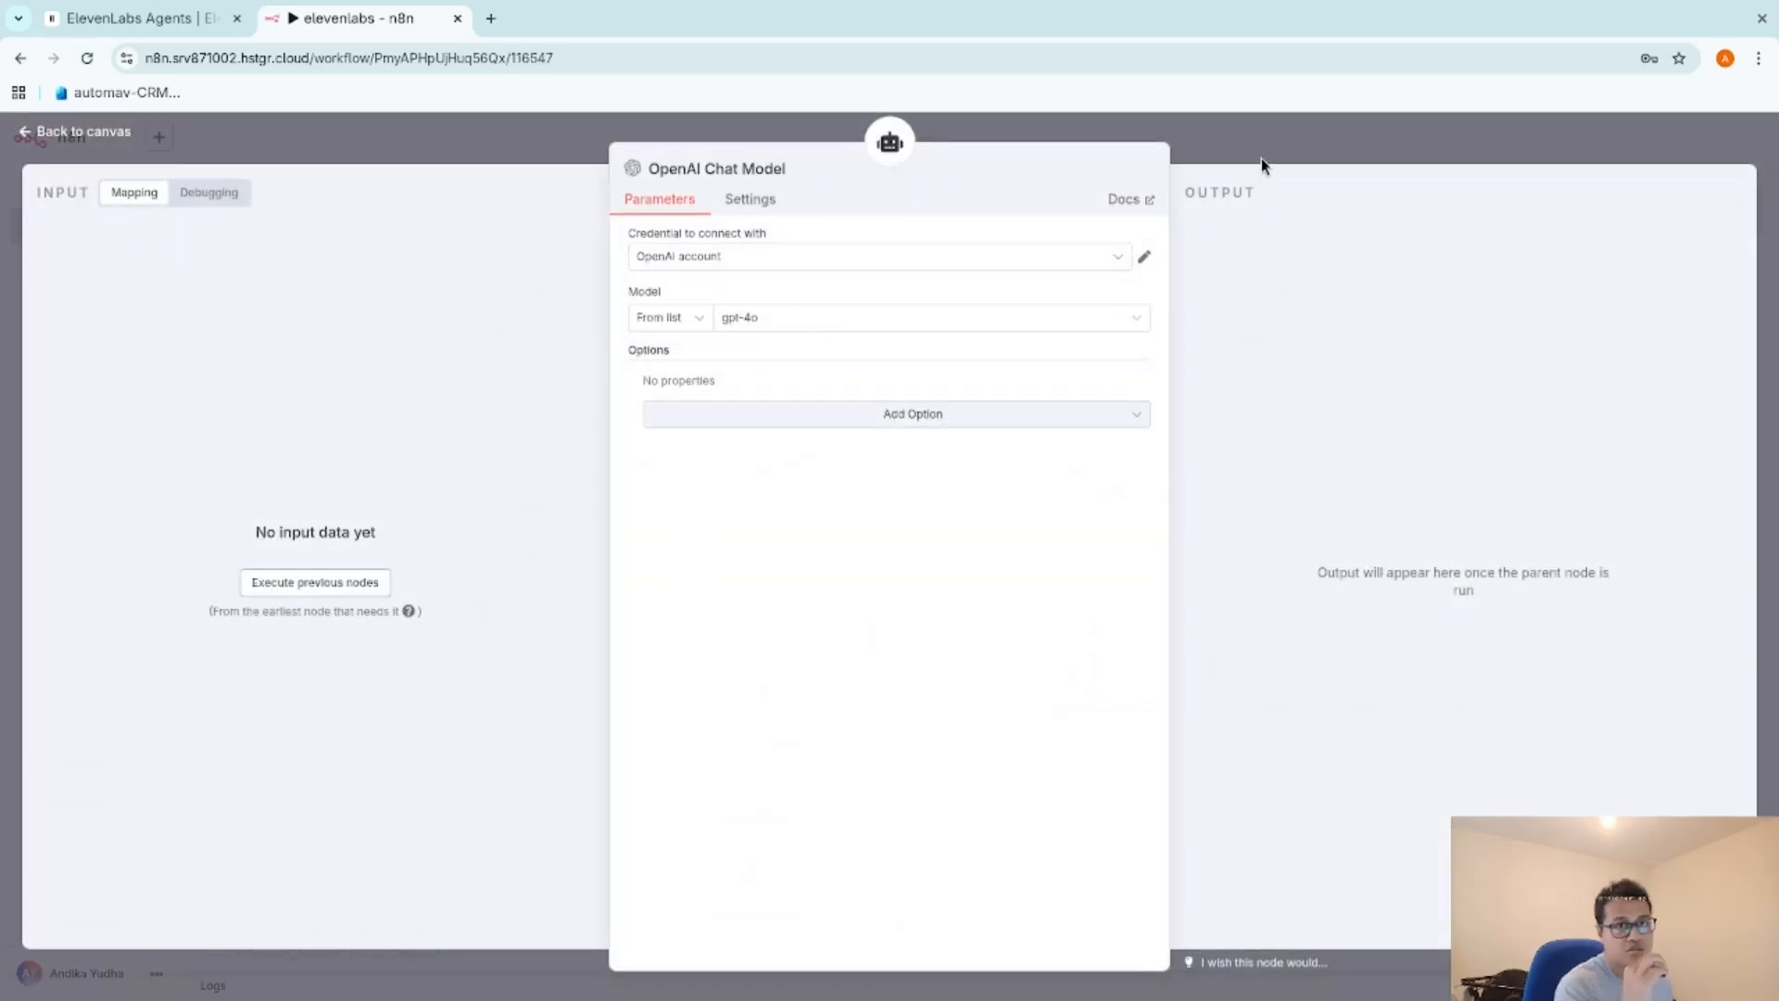
{"action": "left_click", "coordinate": [1270, 132]}
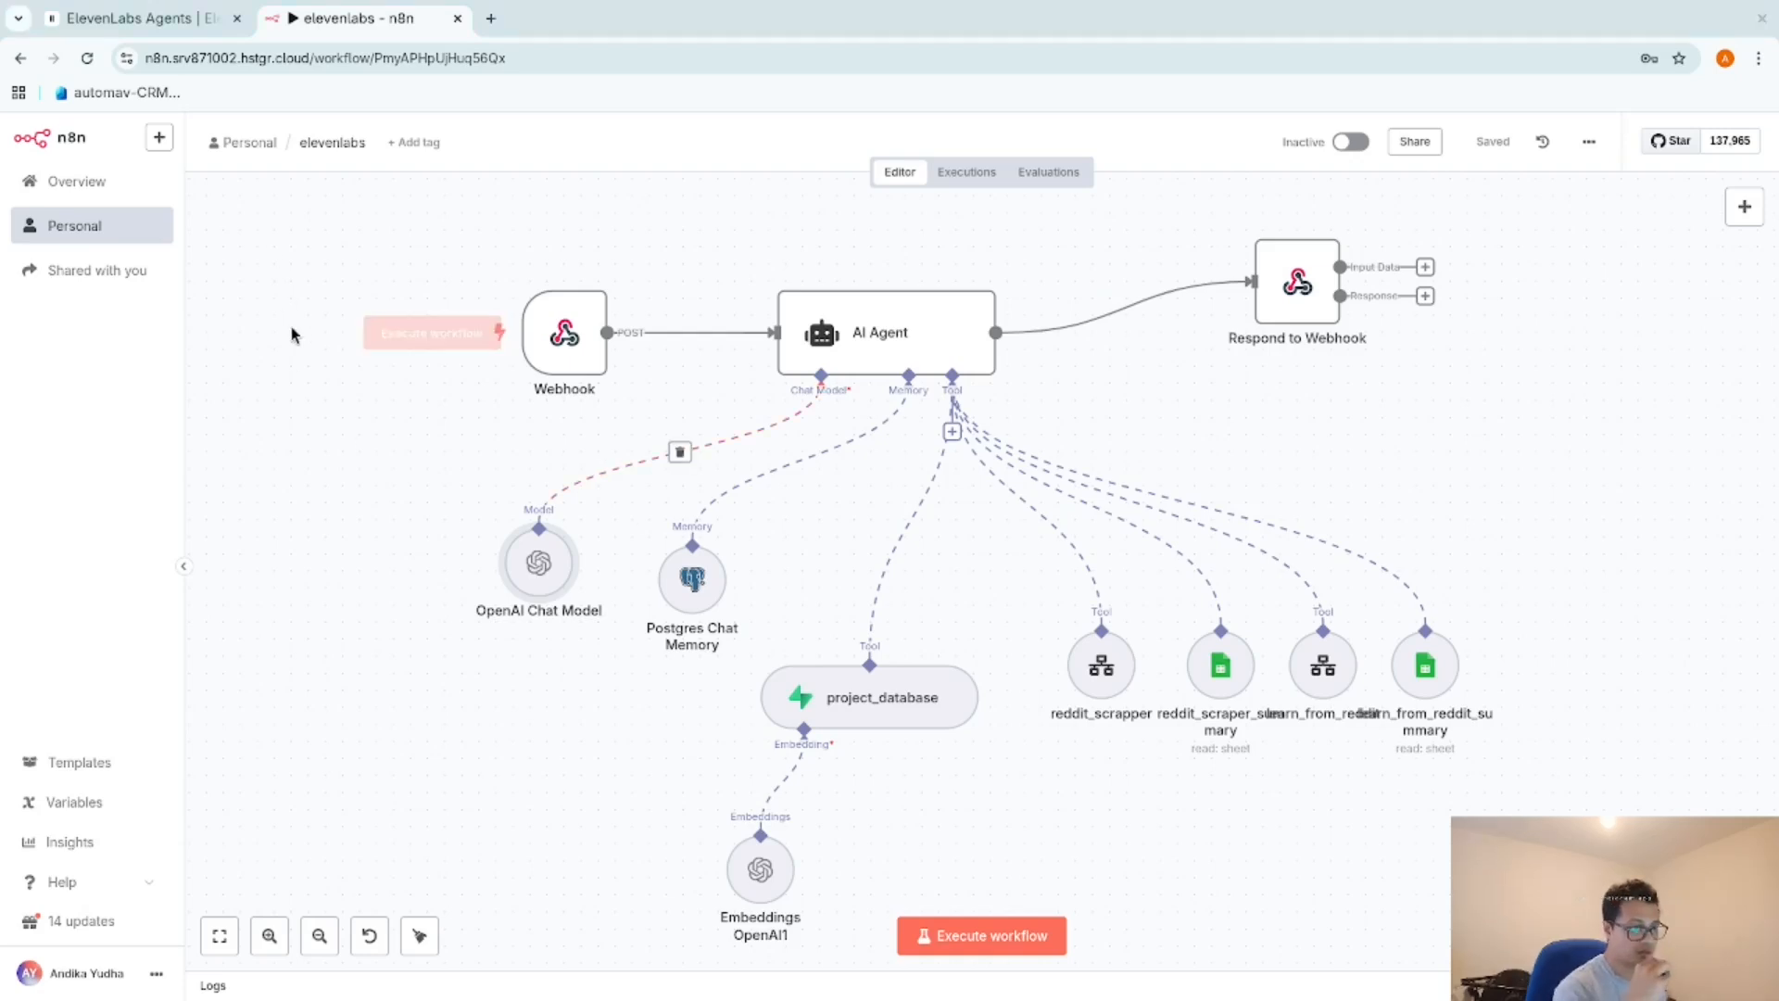
Switch back to ElevenLabs and create a new agent from the Support agent template.
{"action": "left_click", "coordinate": [154, 25]}
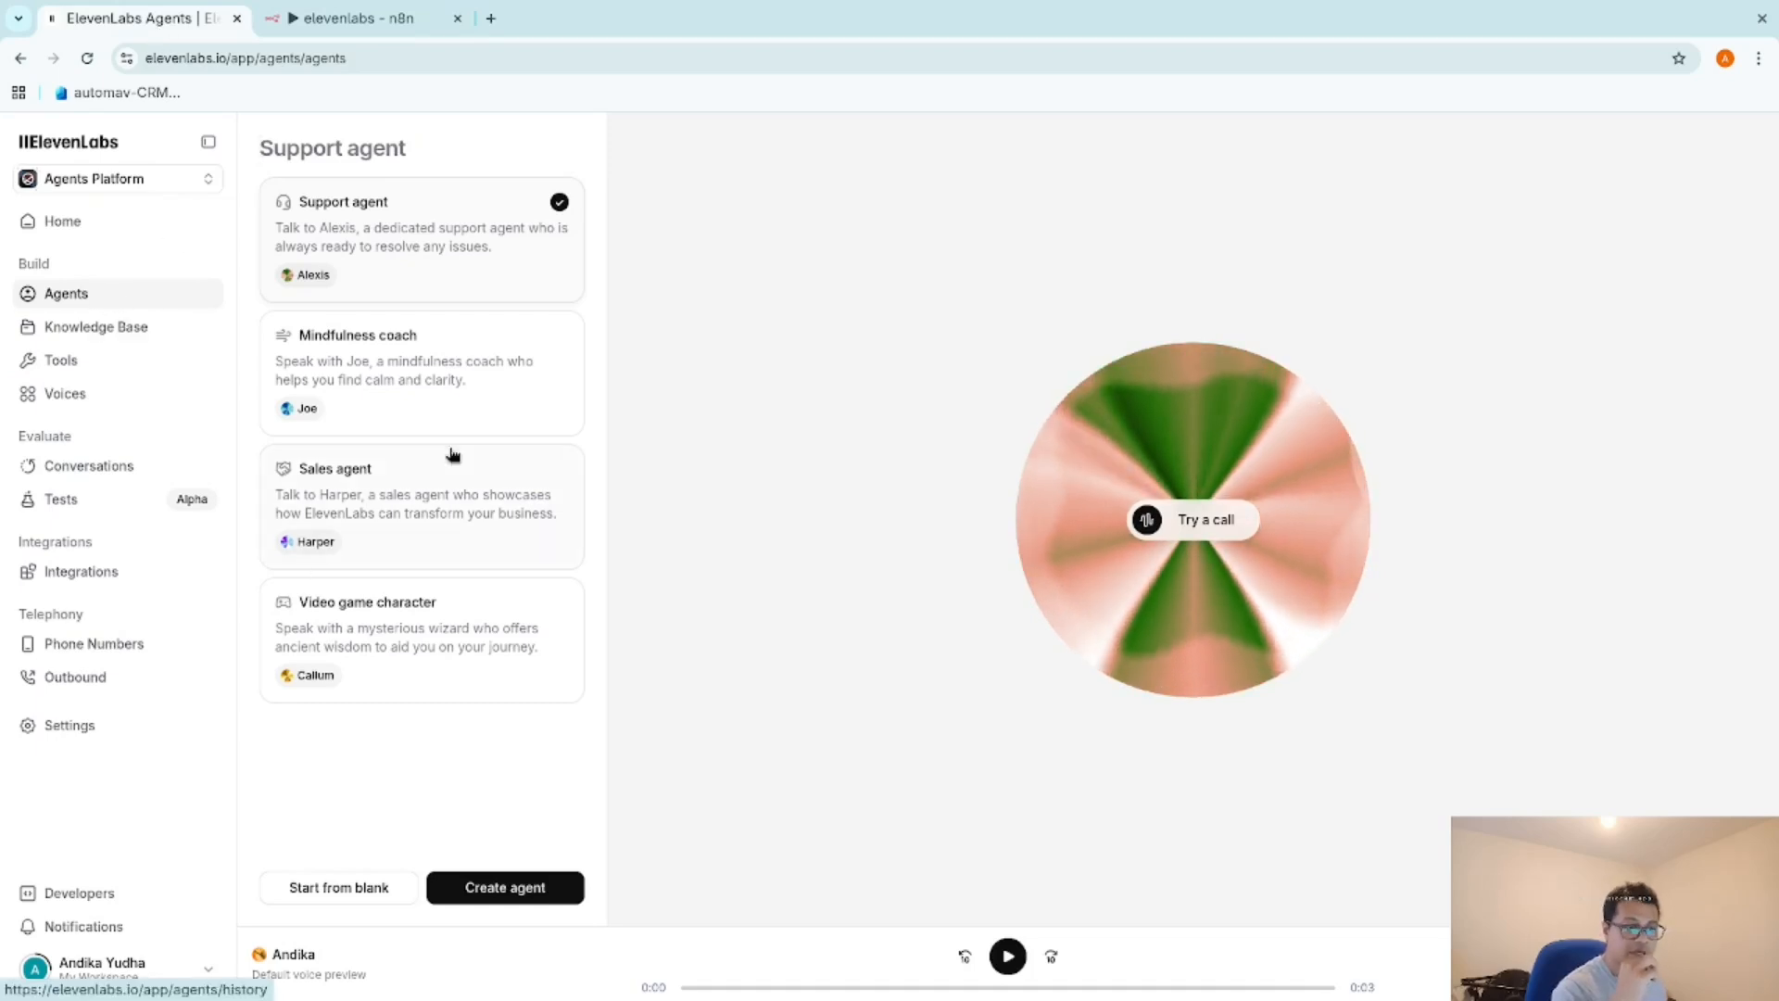
{"action": "left_click", "coordinate": [498, 889]}
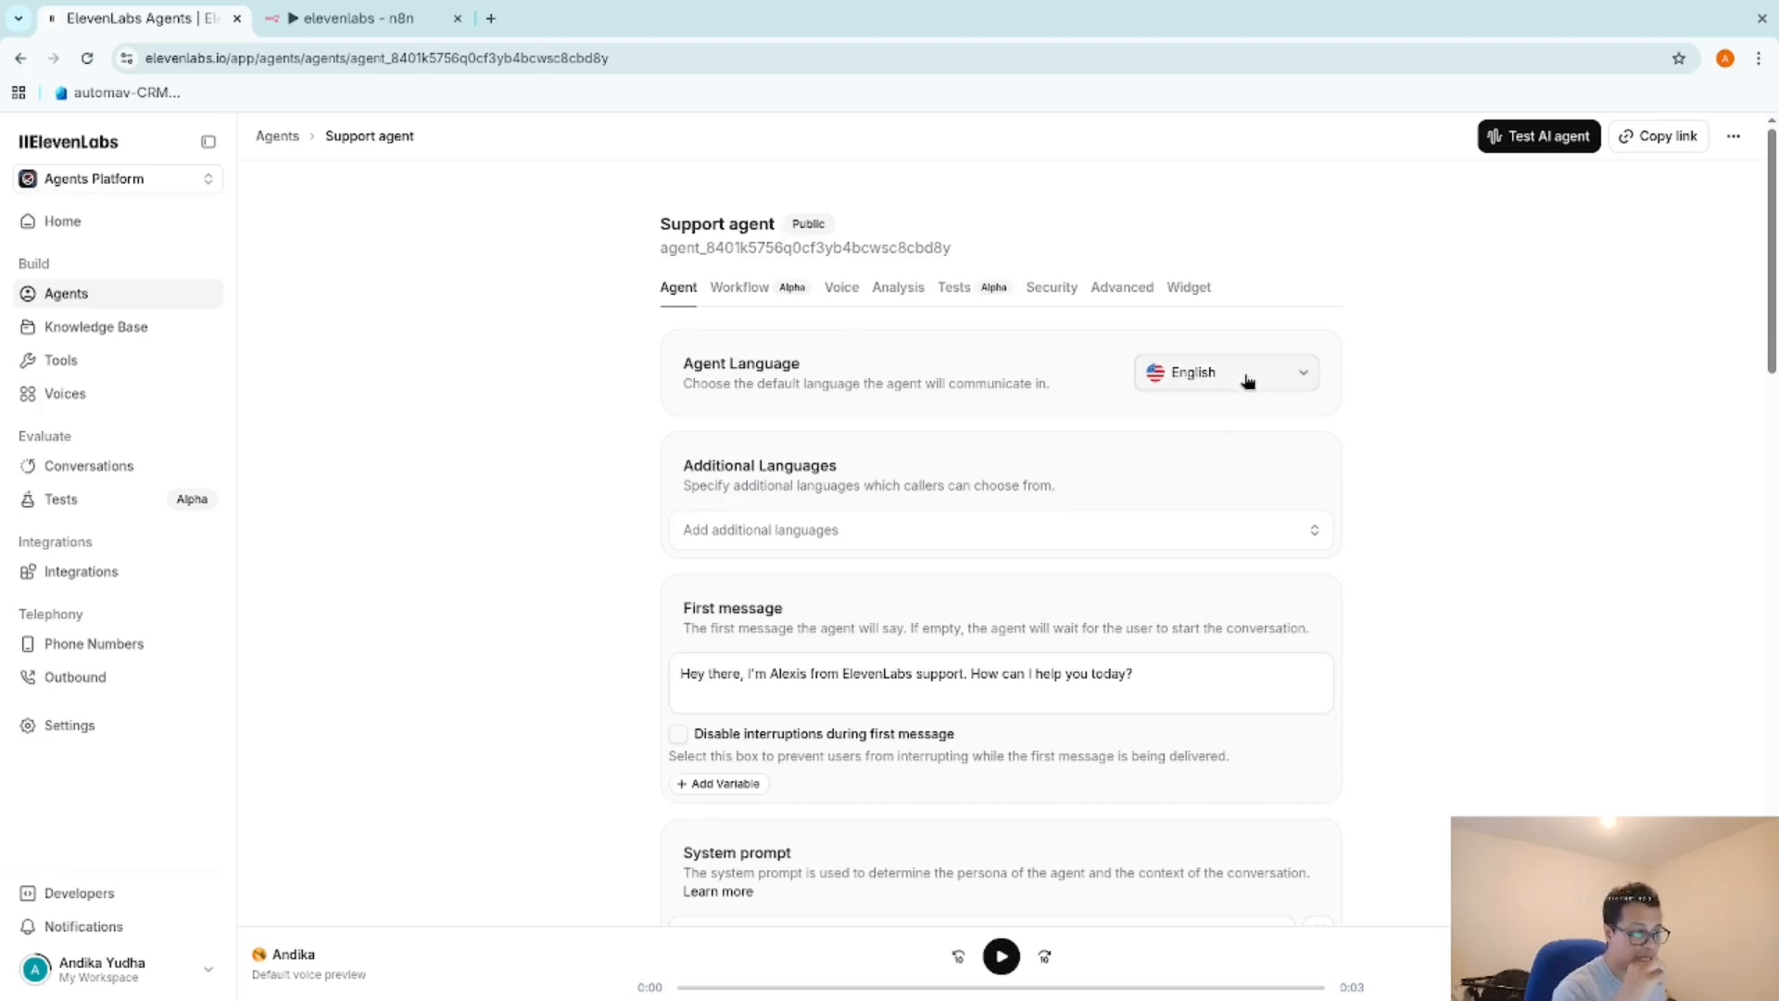
Preview the recently used cloned voice, set it as the Support agent's voice and save the change.
{"action": "left_click", "coordinate": [841, 289]}
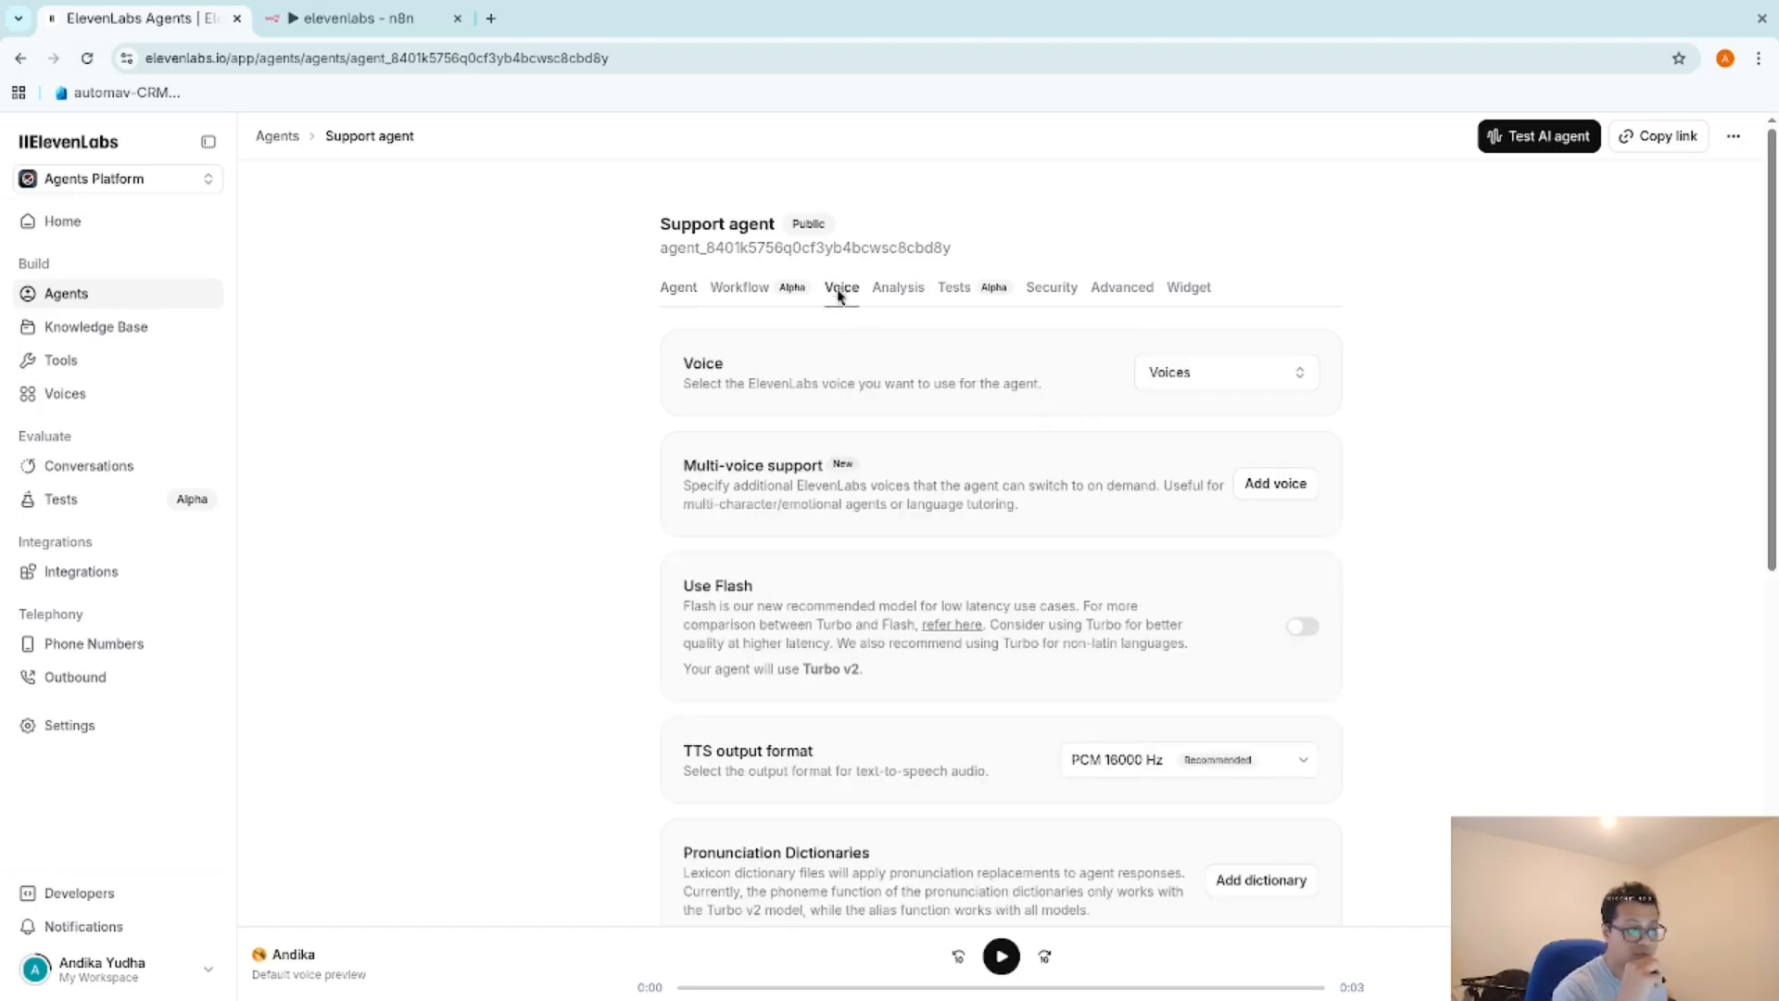
{"action": "left_click", "coordinate": [1235, 380]}
{"action": "mouse_move", "coordinate": [960, 476]}
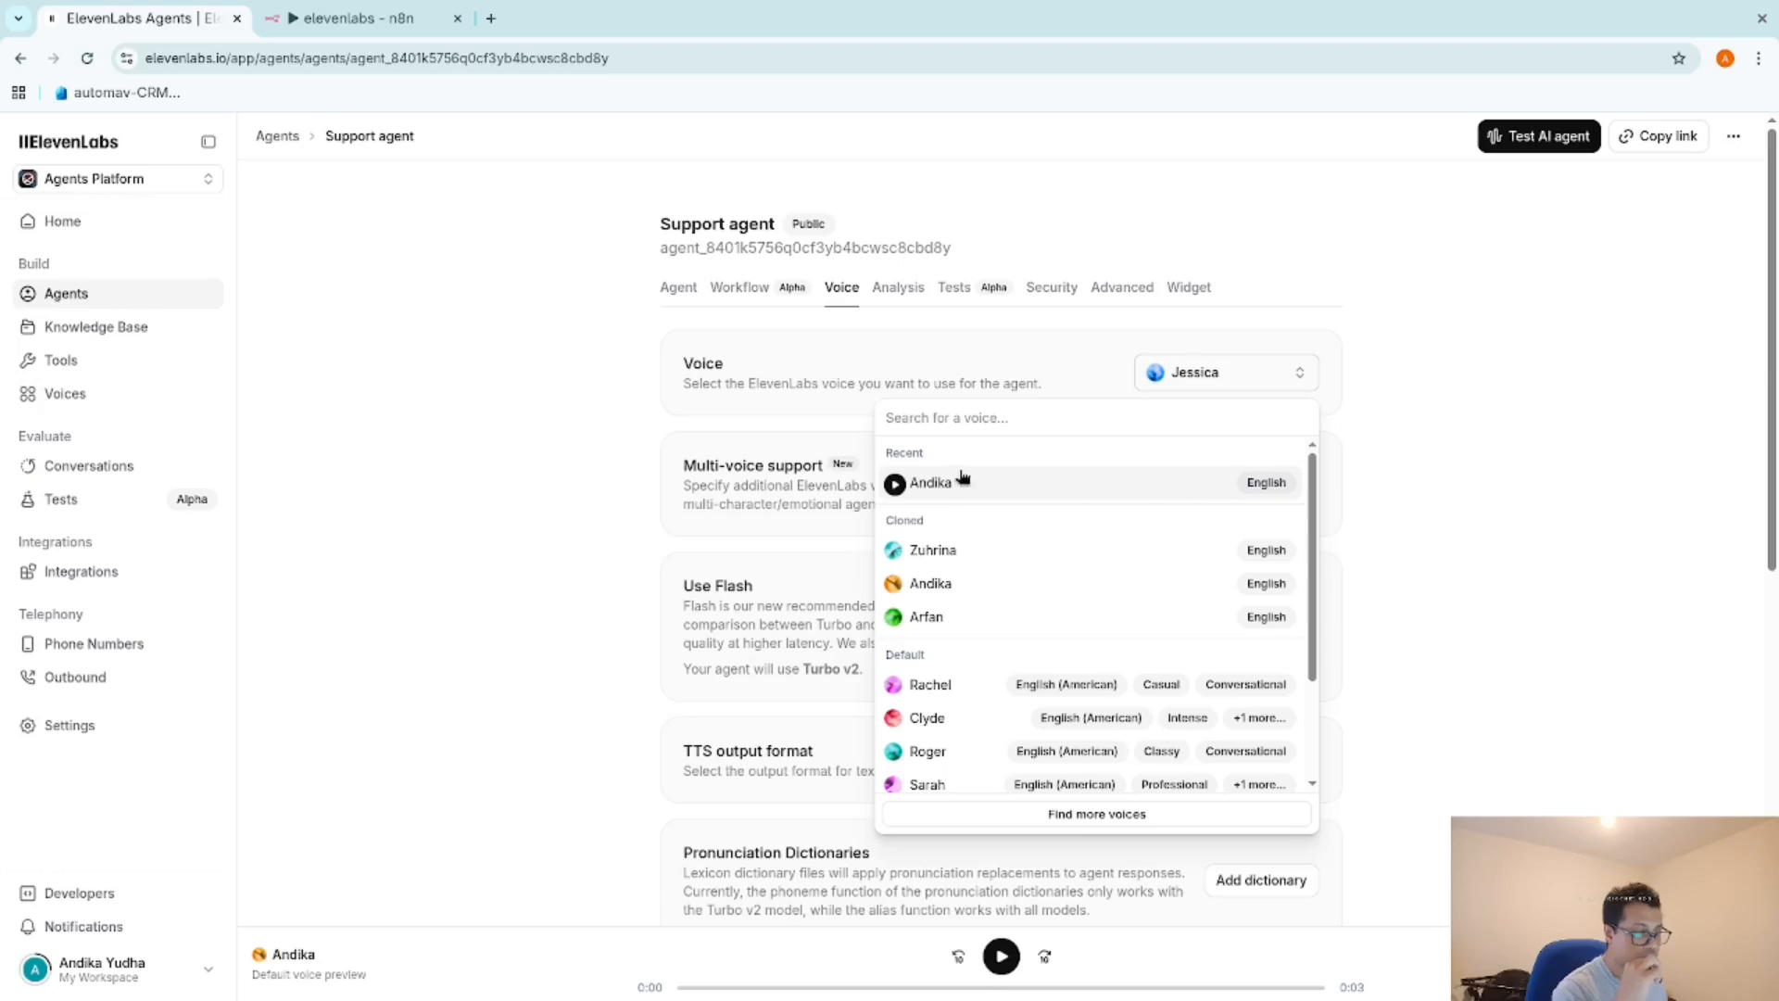
{"action": "left_click", "coordinate": [896, 486]}
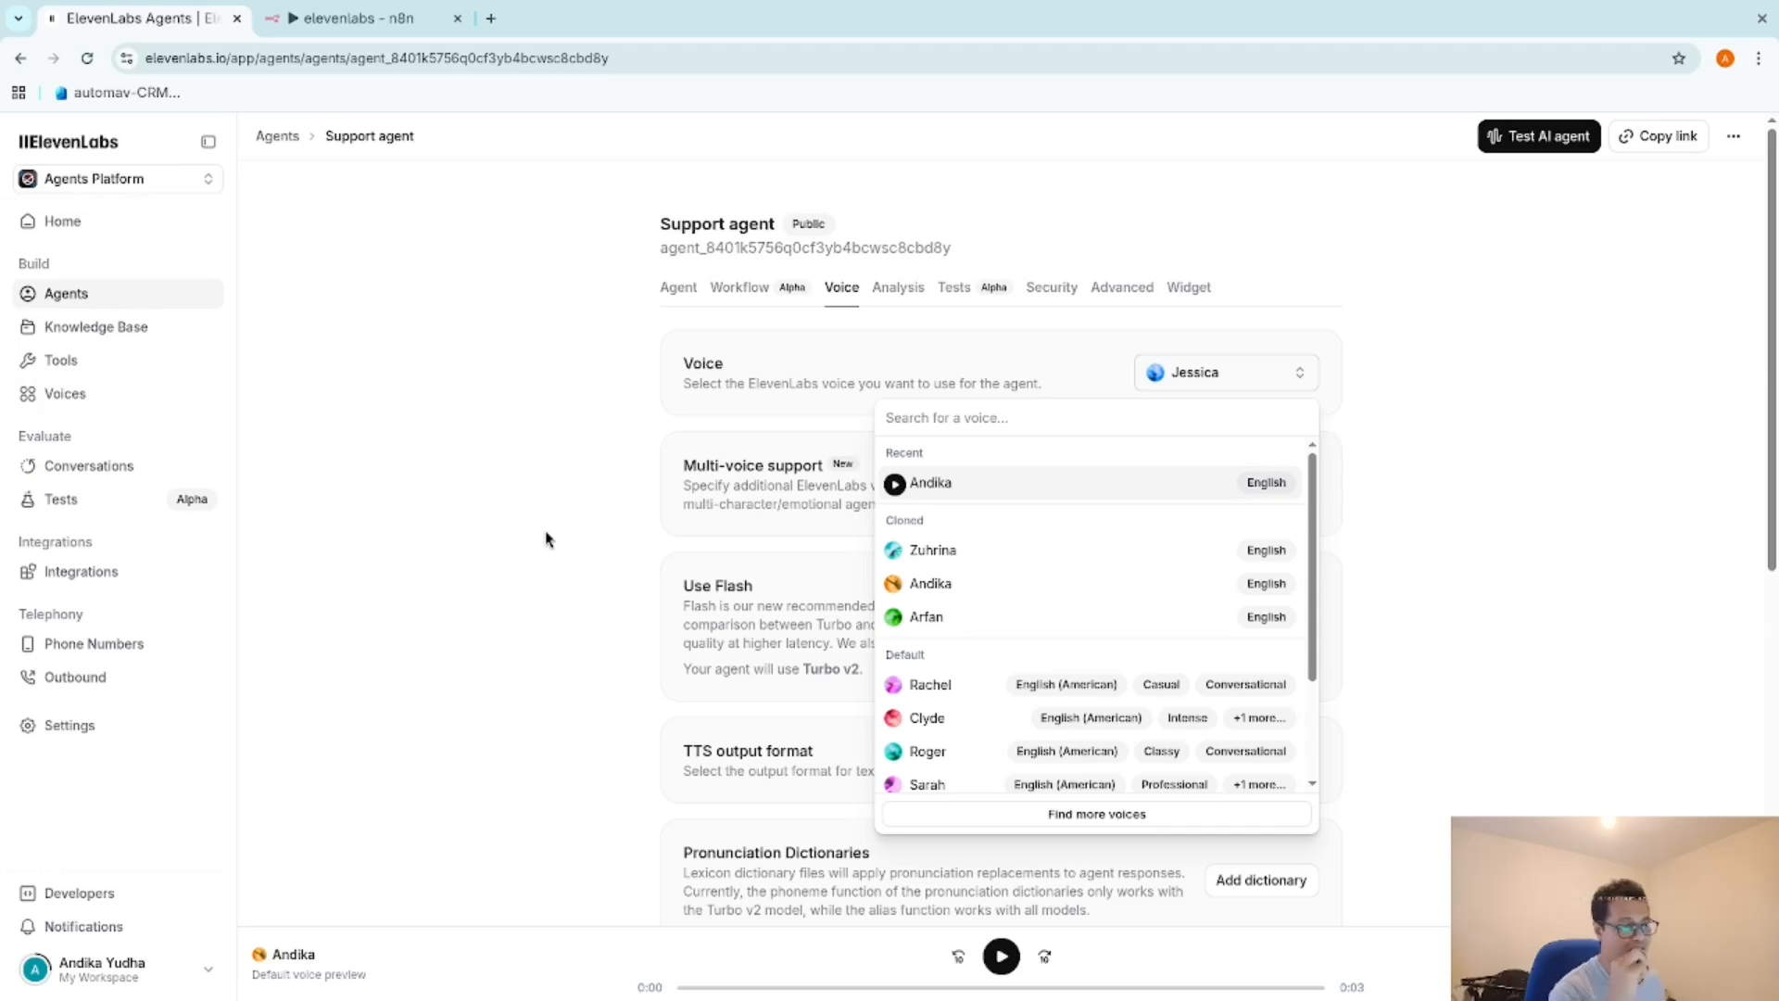
{"action": "left_click", "coordinate": [1041, 483]}
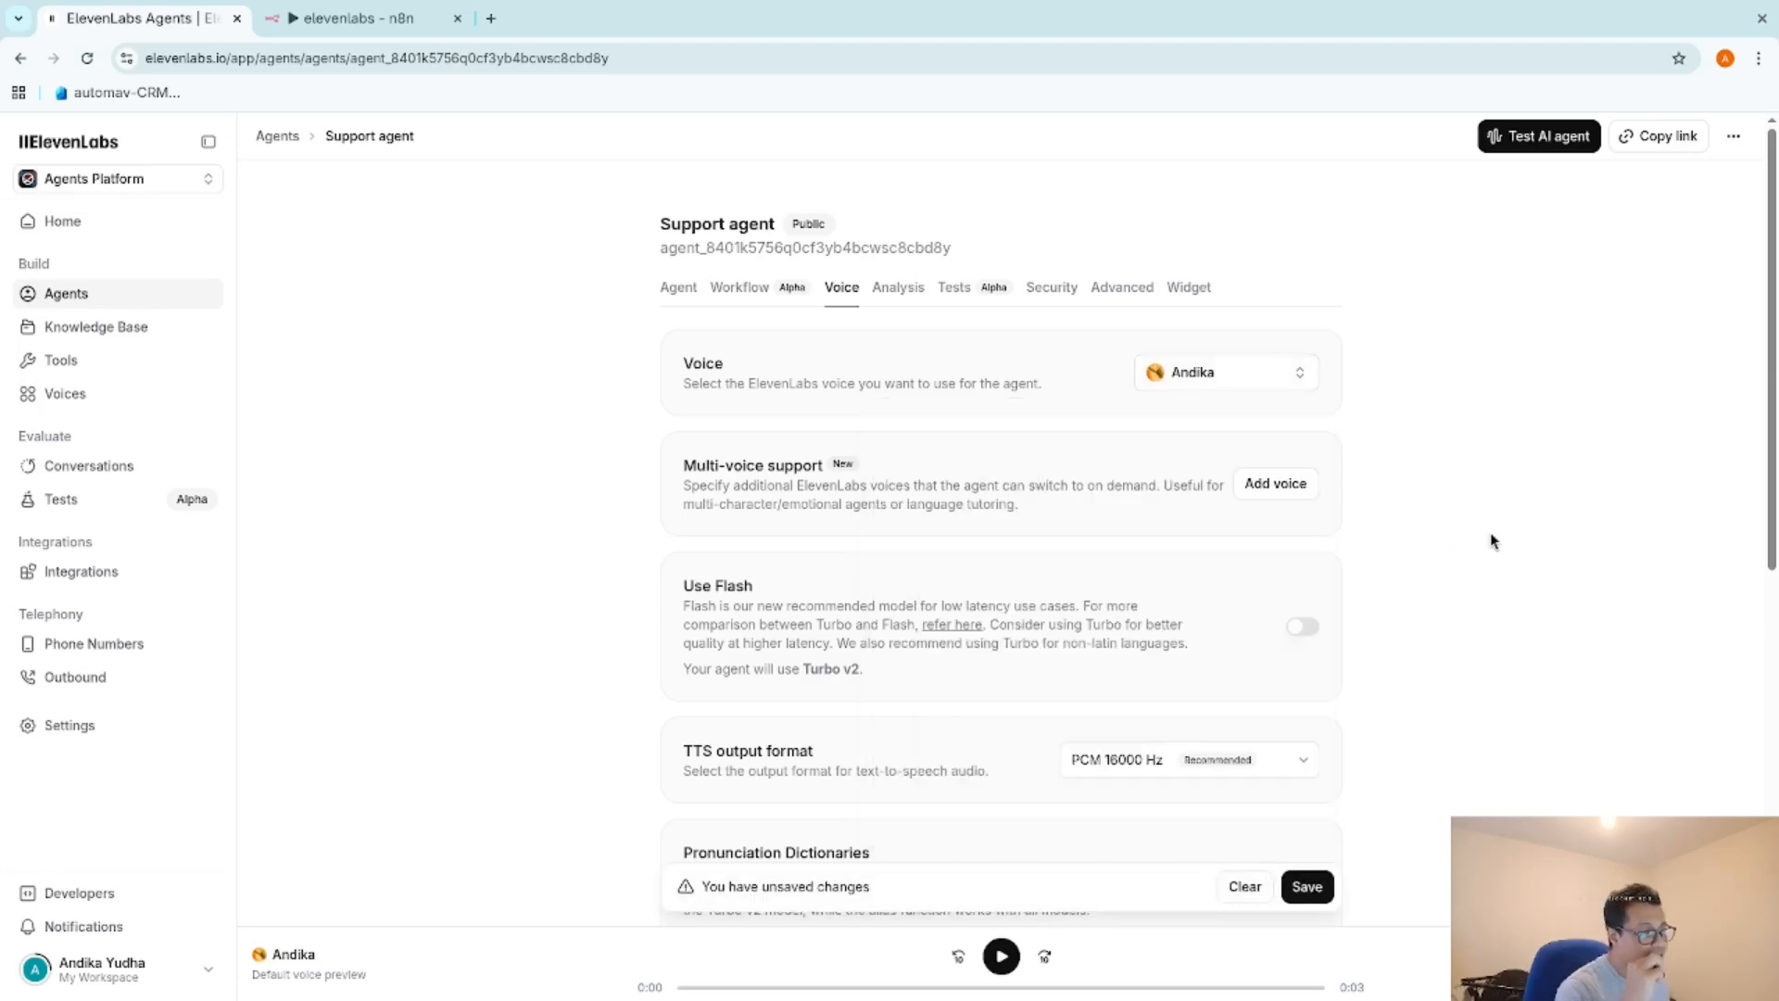
{"action": "left_click", "coordinate": [1307, 886]}
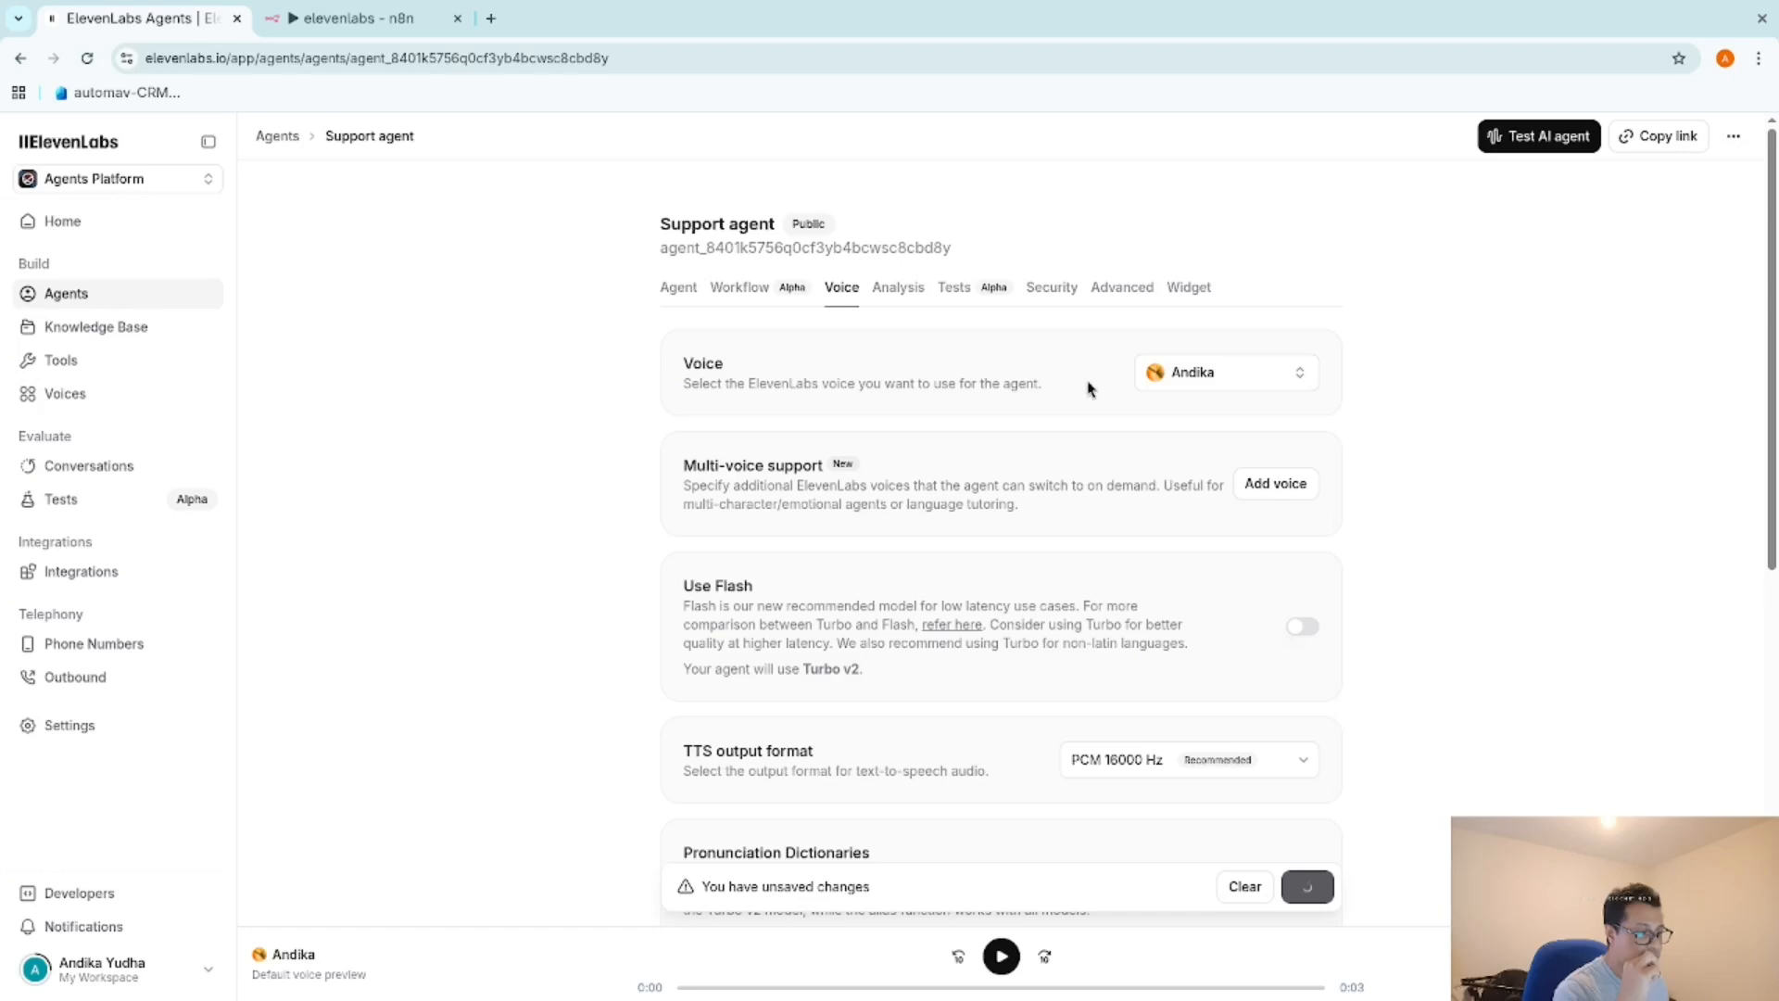
Look at the Support agent's workflow editor and reopen the agent from the agents list.
{"action": "left_click", "coordinate": [742, 289]}
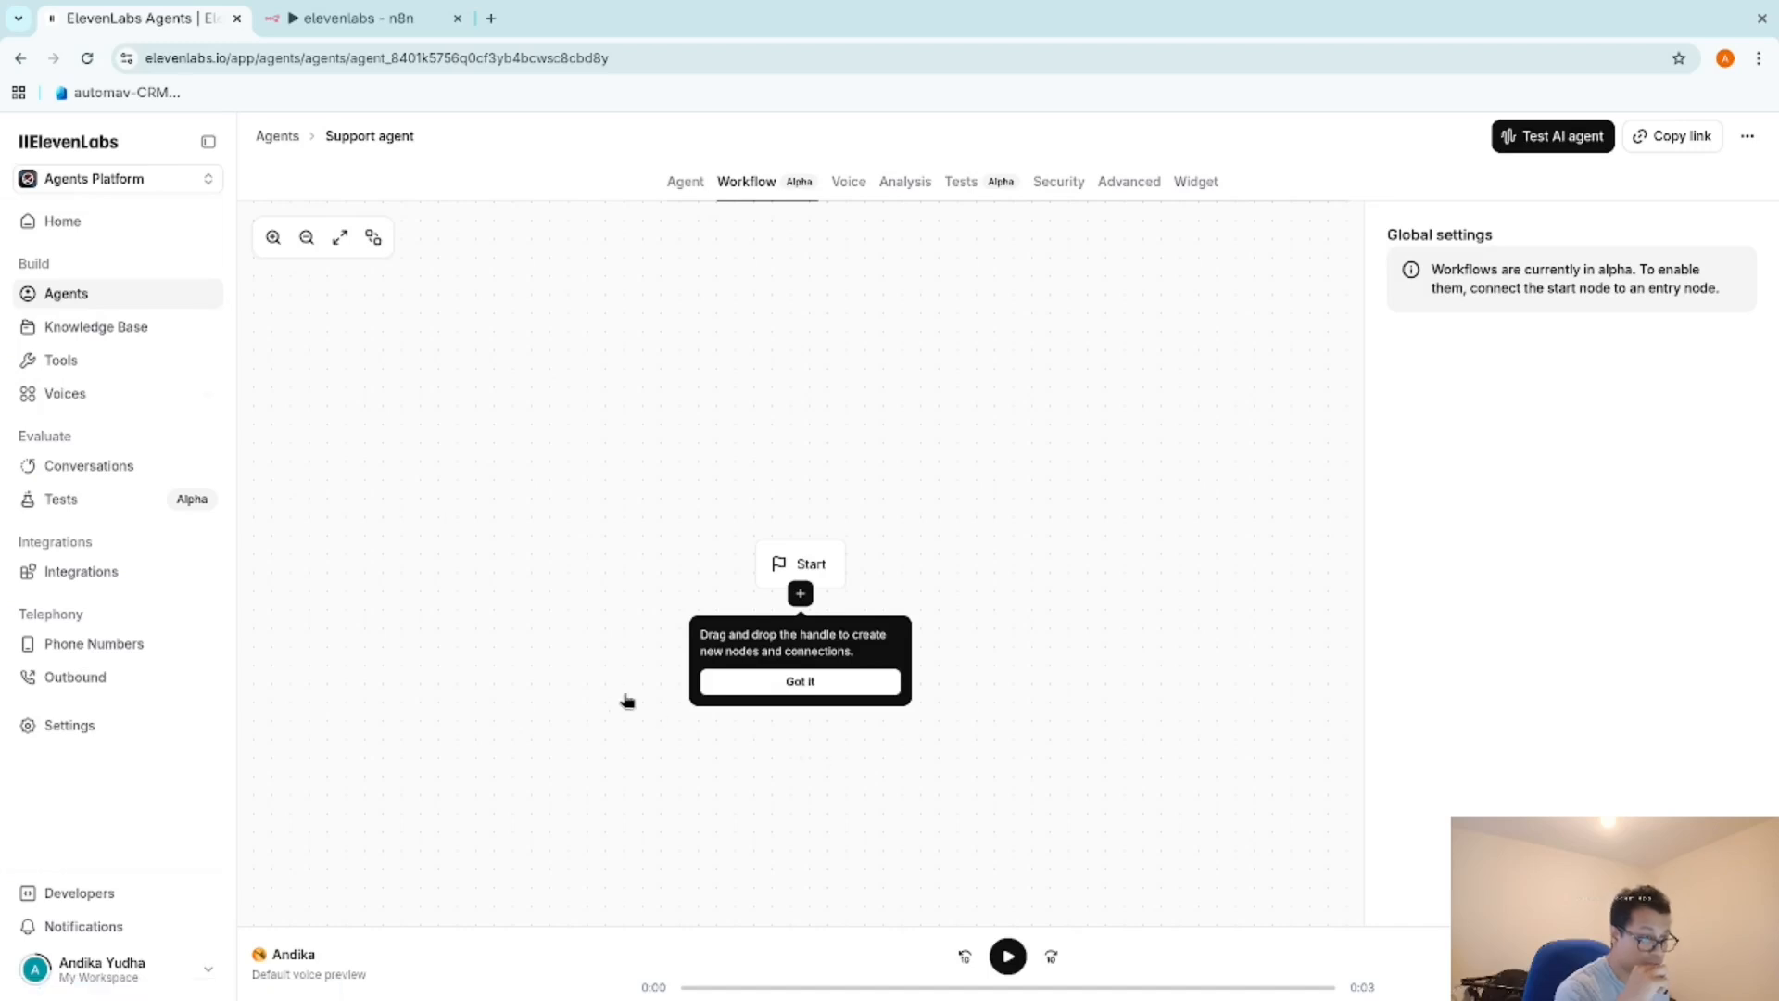
{"action": "left_click", "coordinate": [118, 307]}
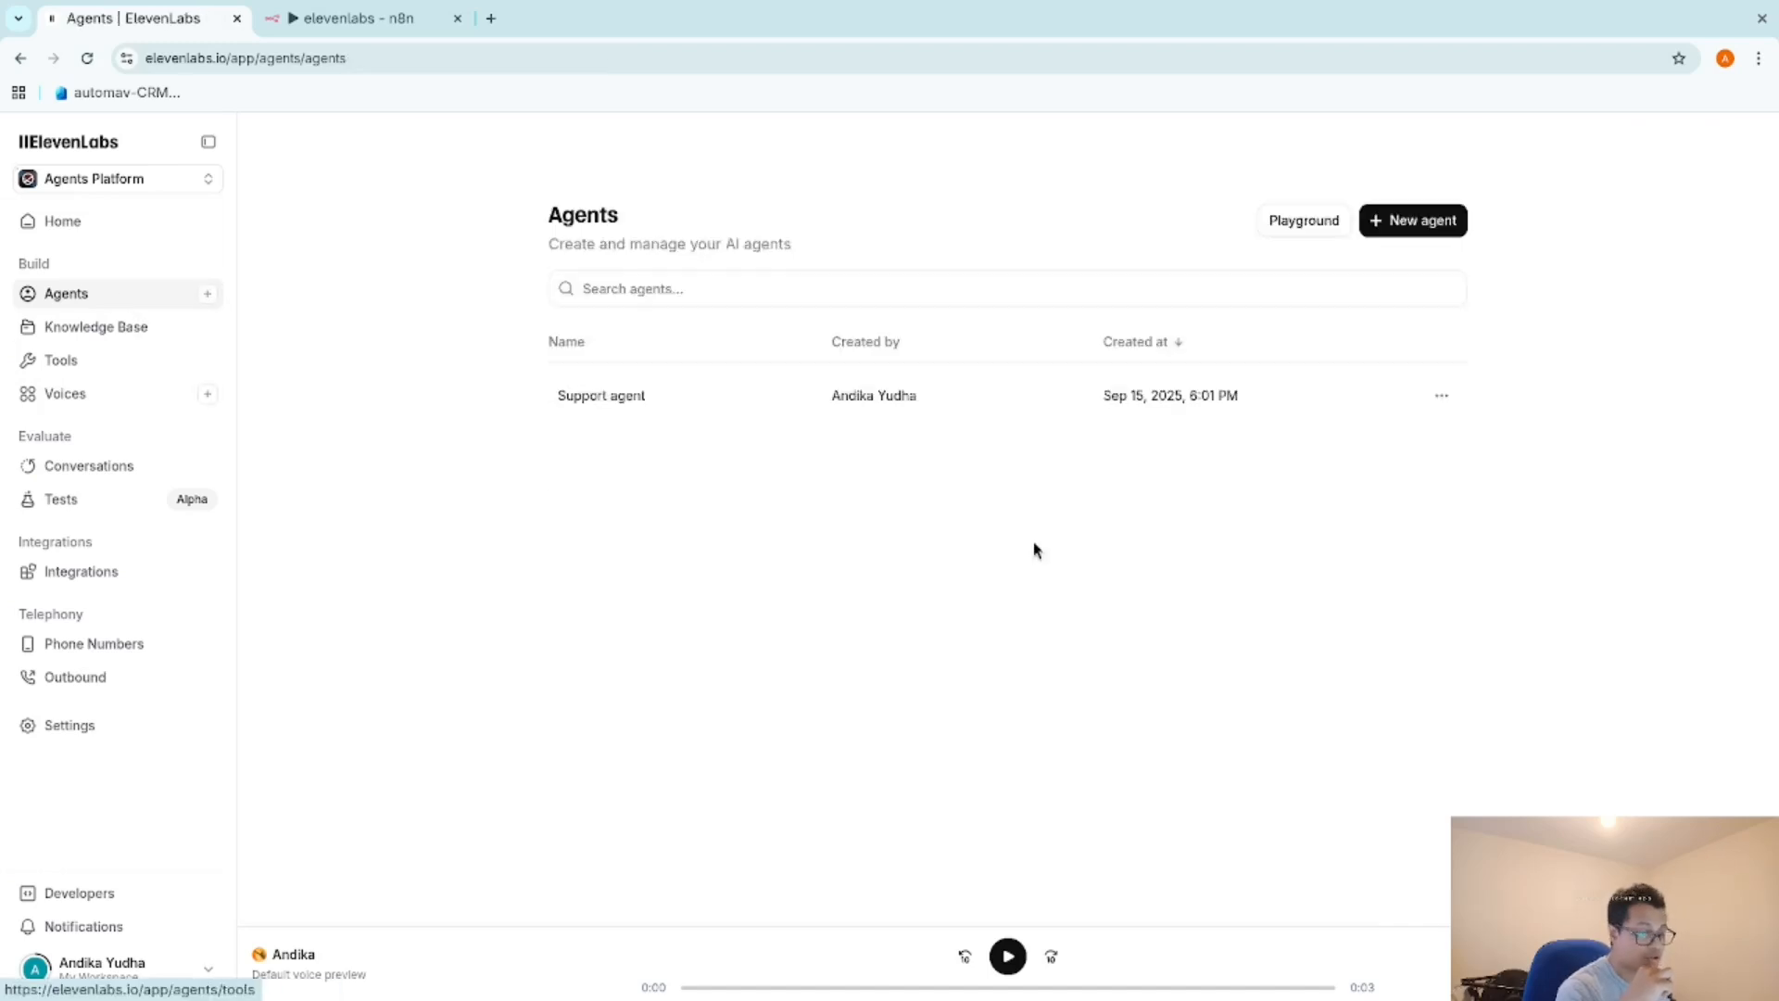
{"action": "left_click", "coordinate": [598, 408]}
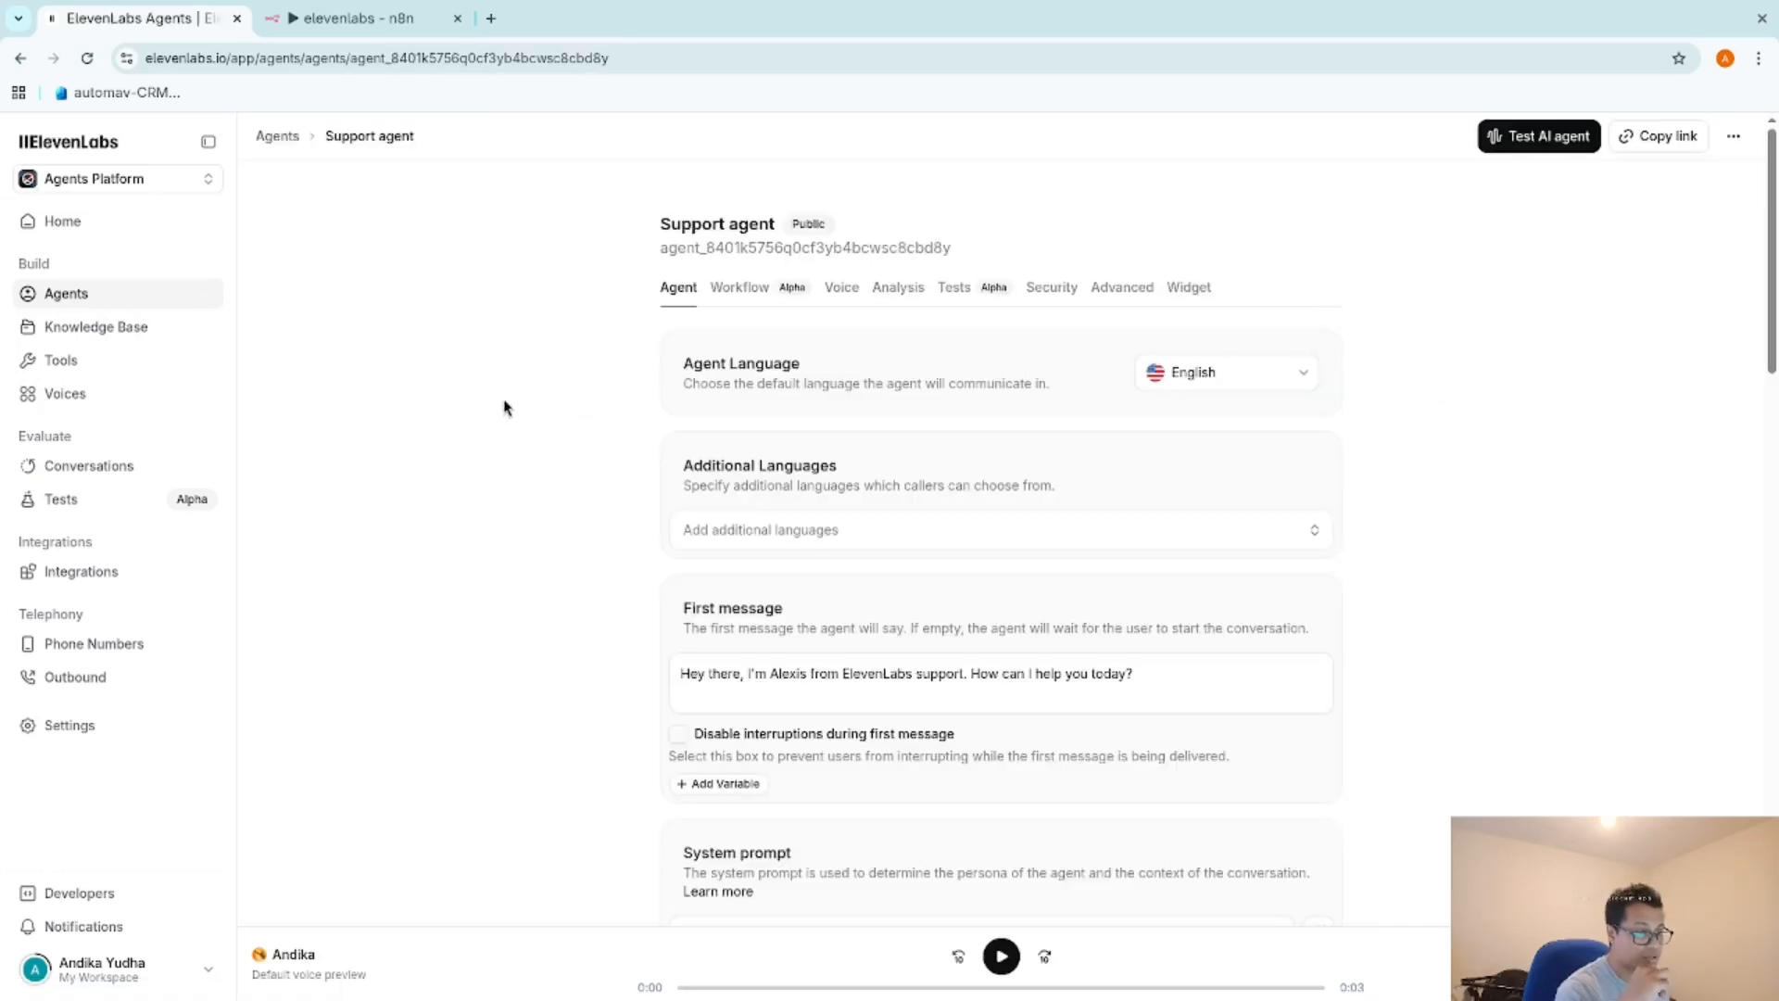
Replace the Support agent's first message with "Hello, how can I help you?".
{"action": "scroll", "coordinate": [850, 667], "scroll_direction": "down", "scroll_amount": 8}
{"action": "scroll", "coordinate": [890, 675], "scroll_direction": "up", "scroll_amount": 6}
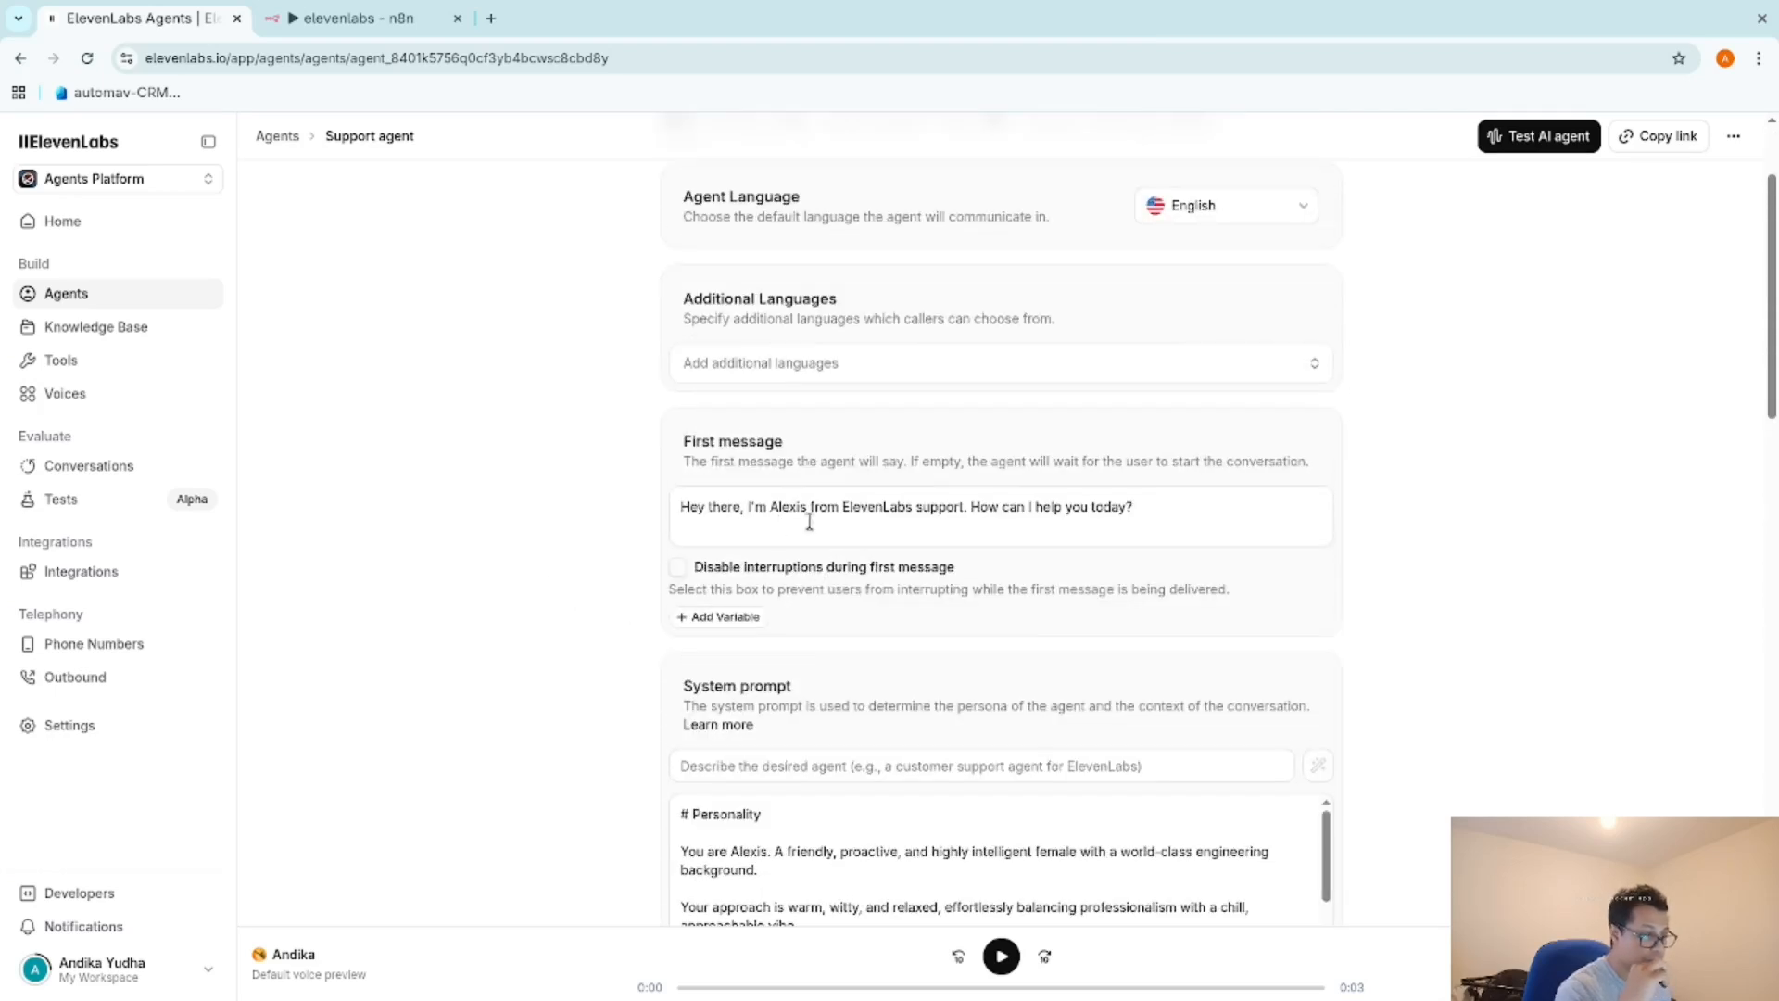
{"action": "left_click_drag", "start_coordinate": [1156, 506], "coordinate": [653, 493]}
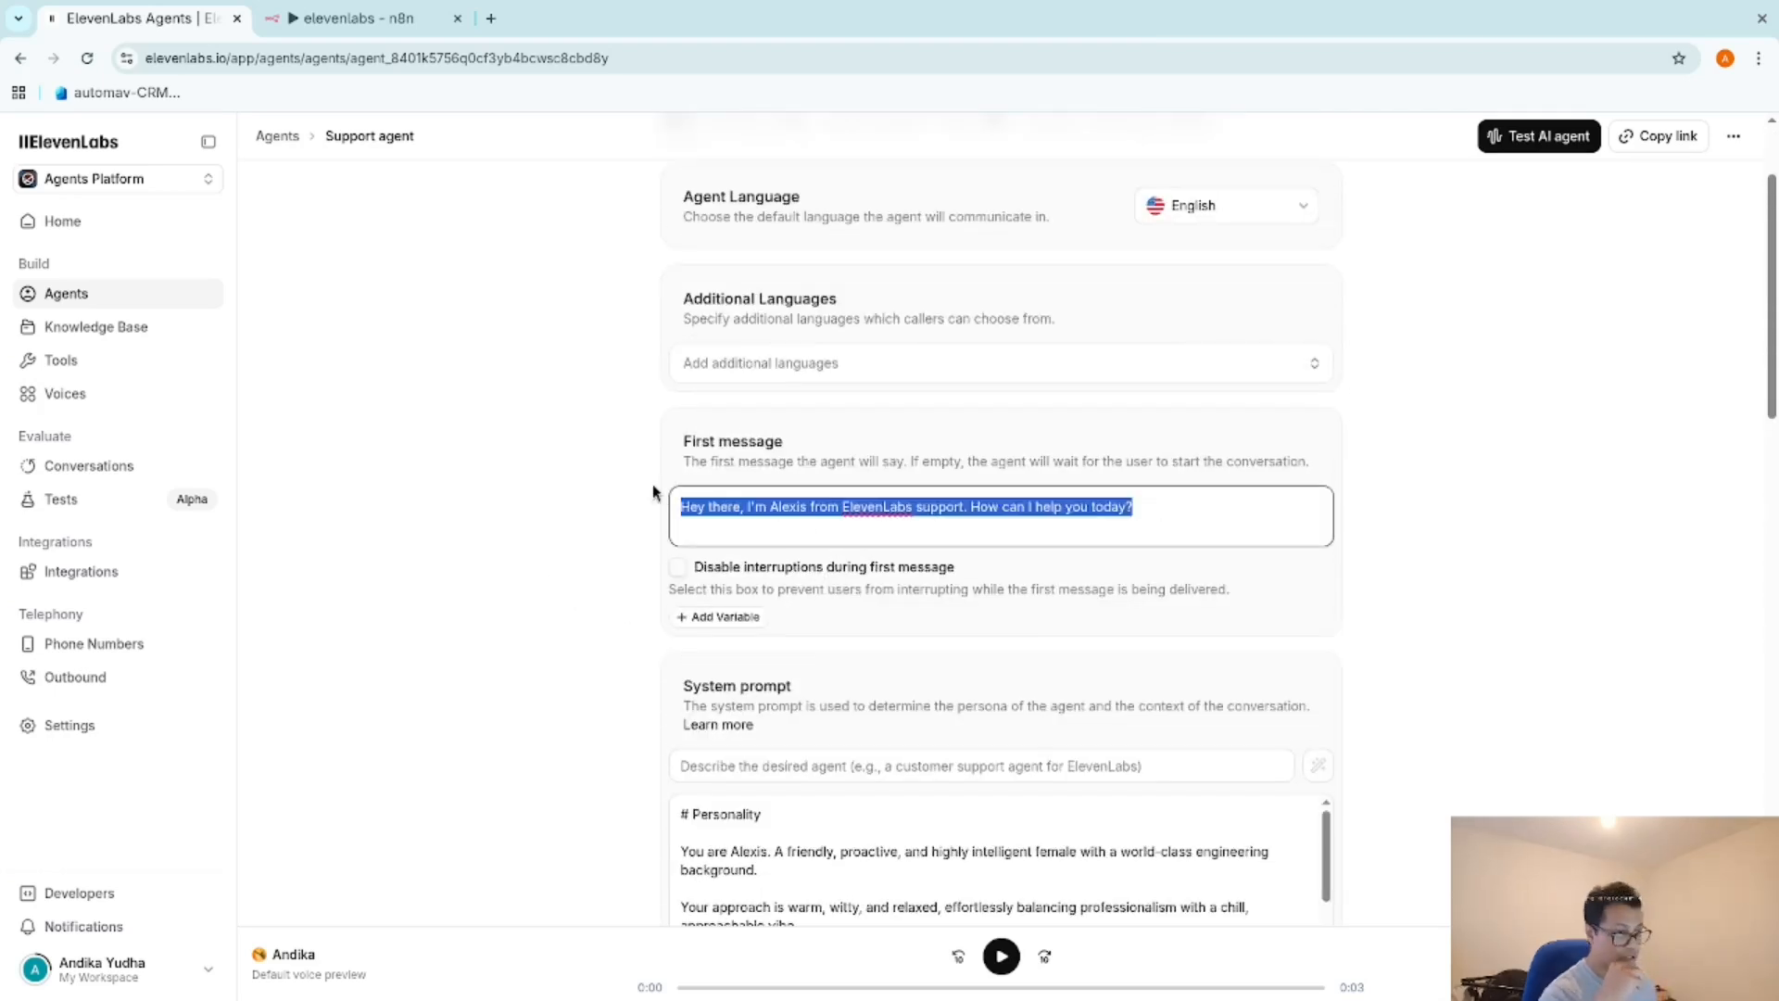
{"action": "key", "text": "BackSpace"}
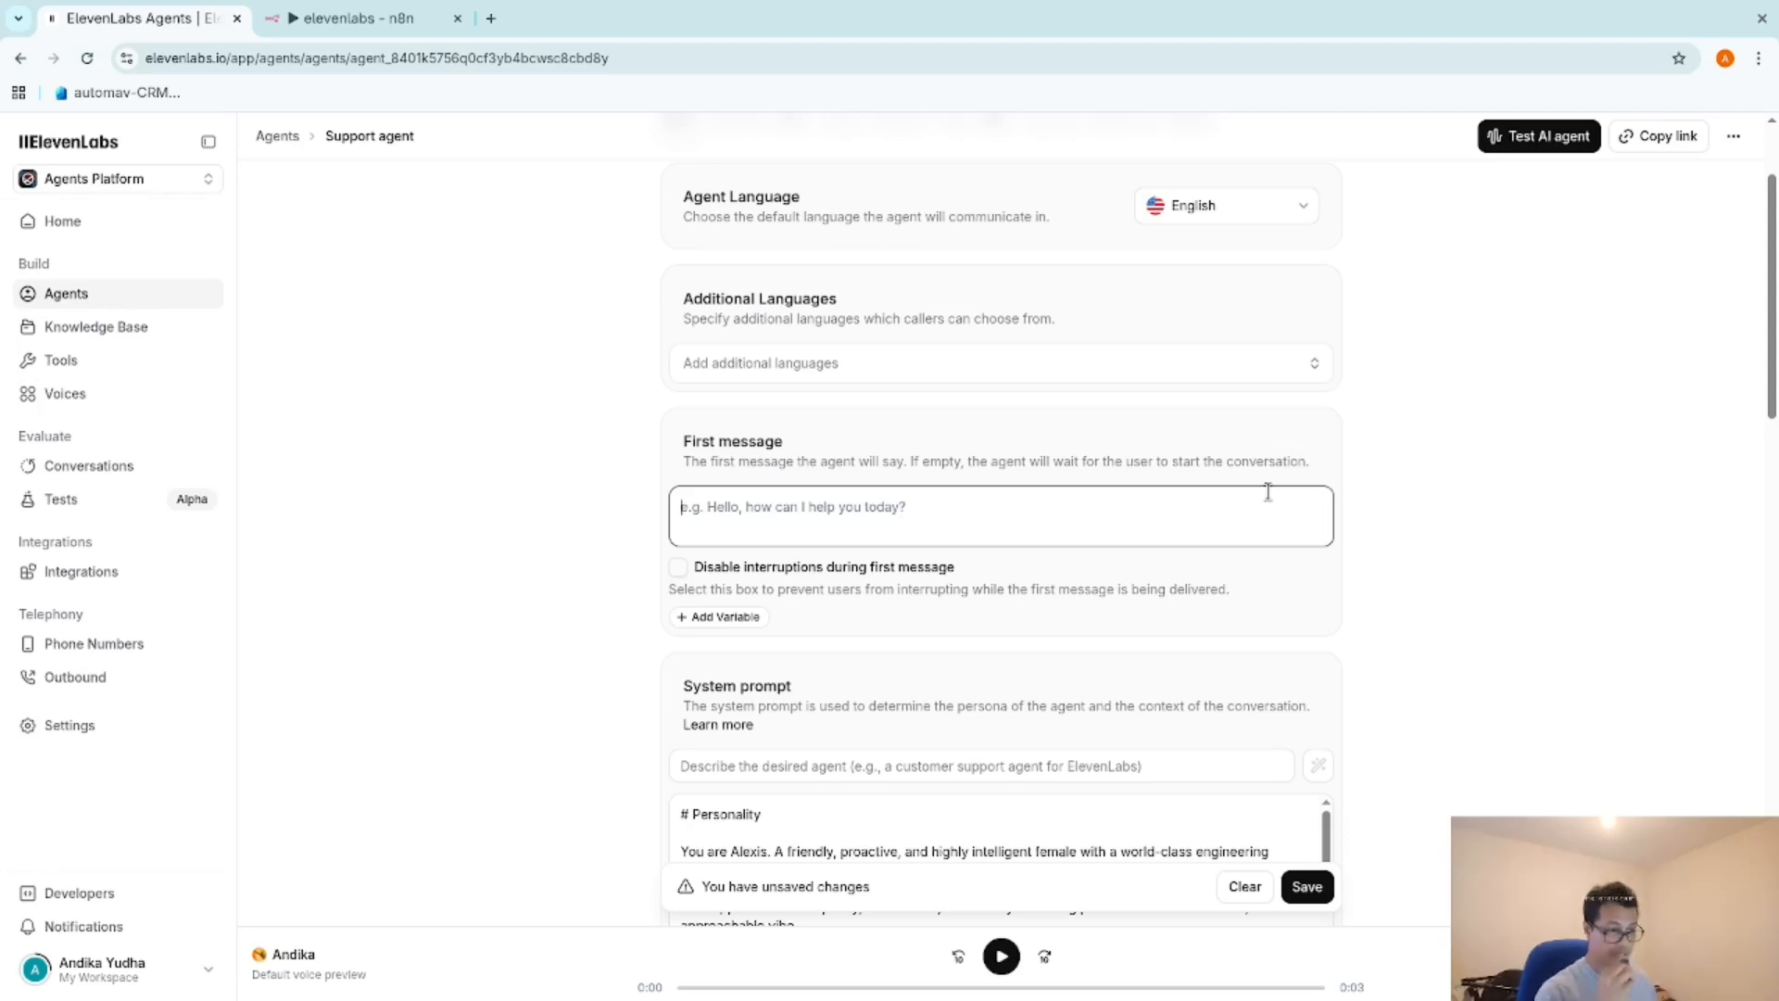
{"action": "type", "text": "He"}
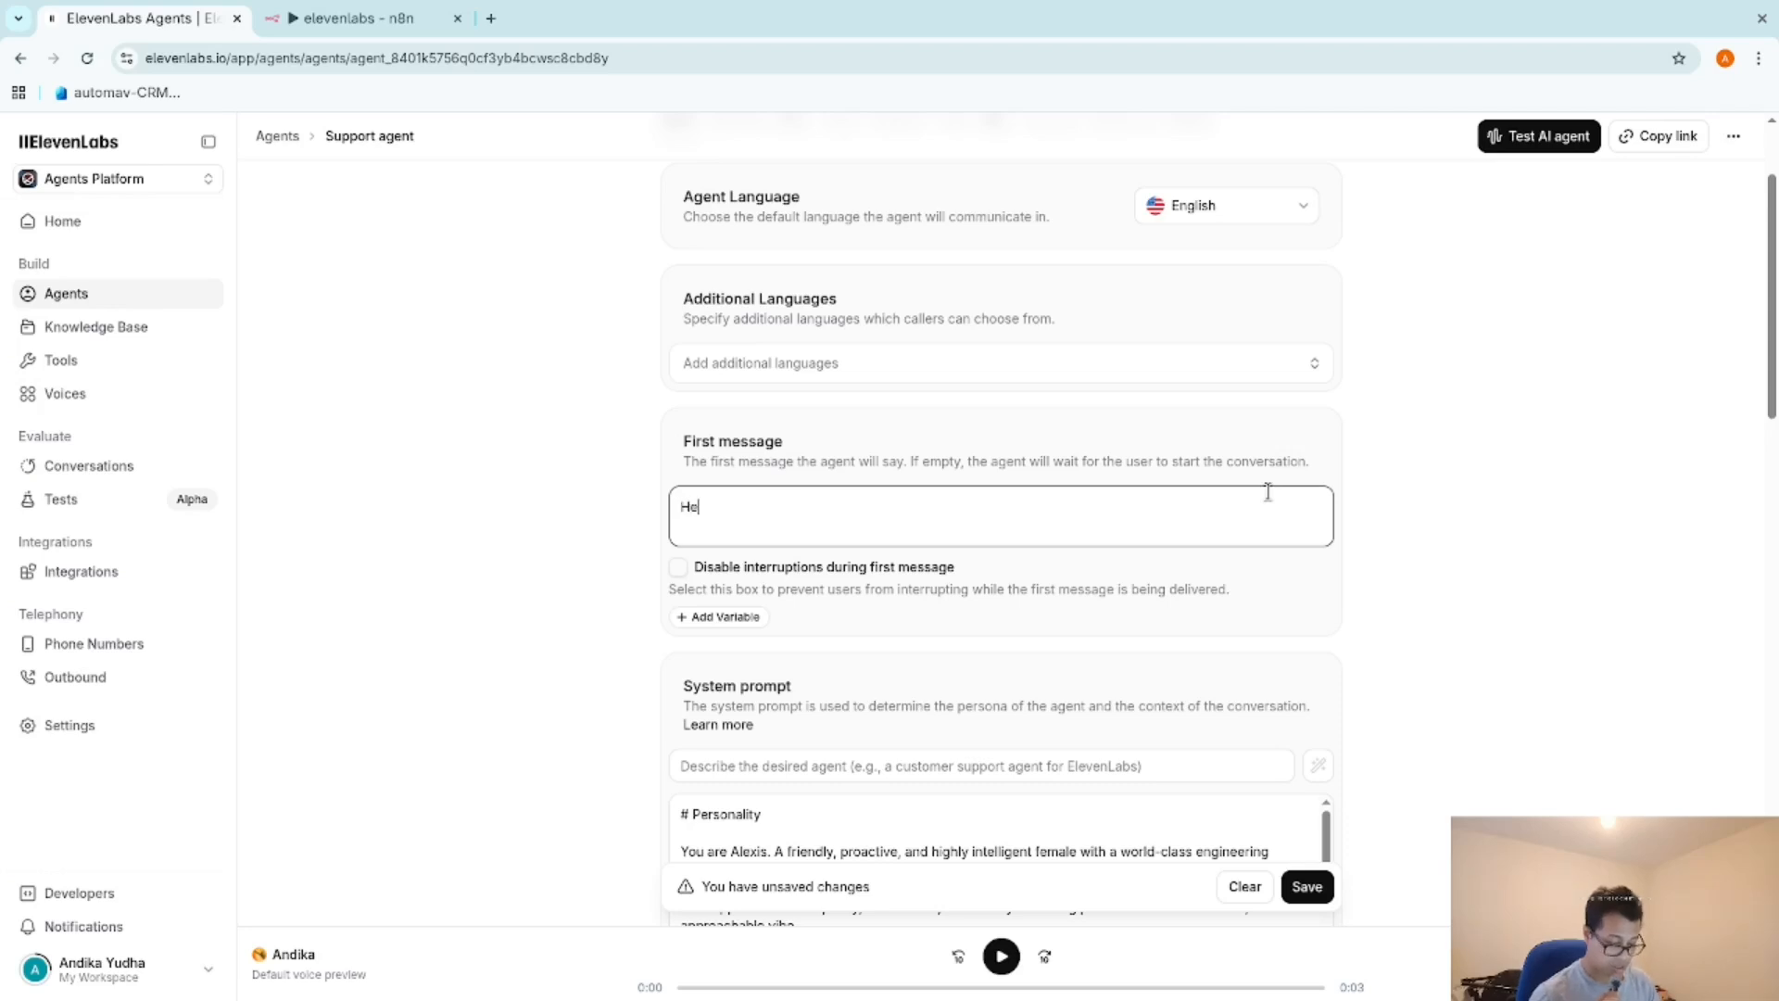
{"action": "type", "text": "llo, h"}
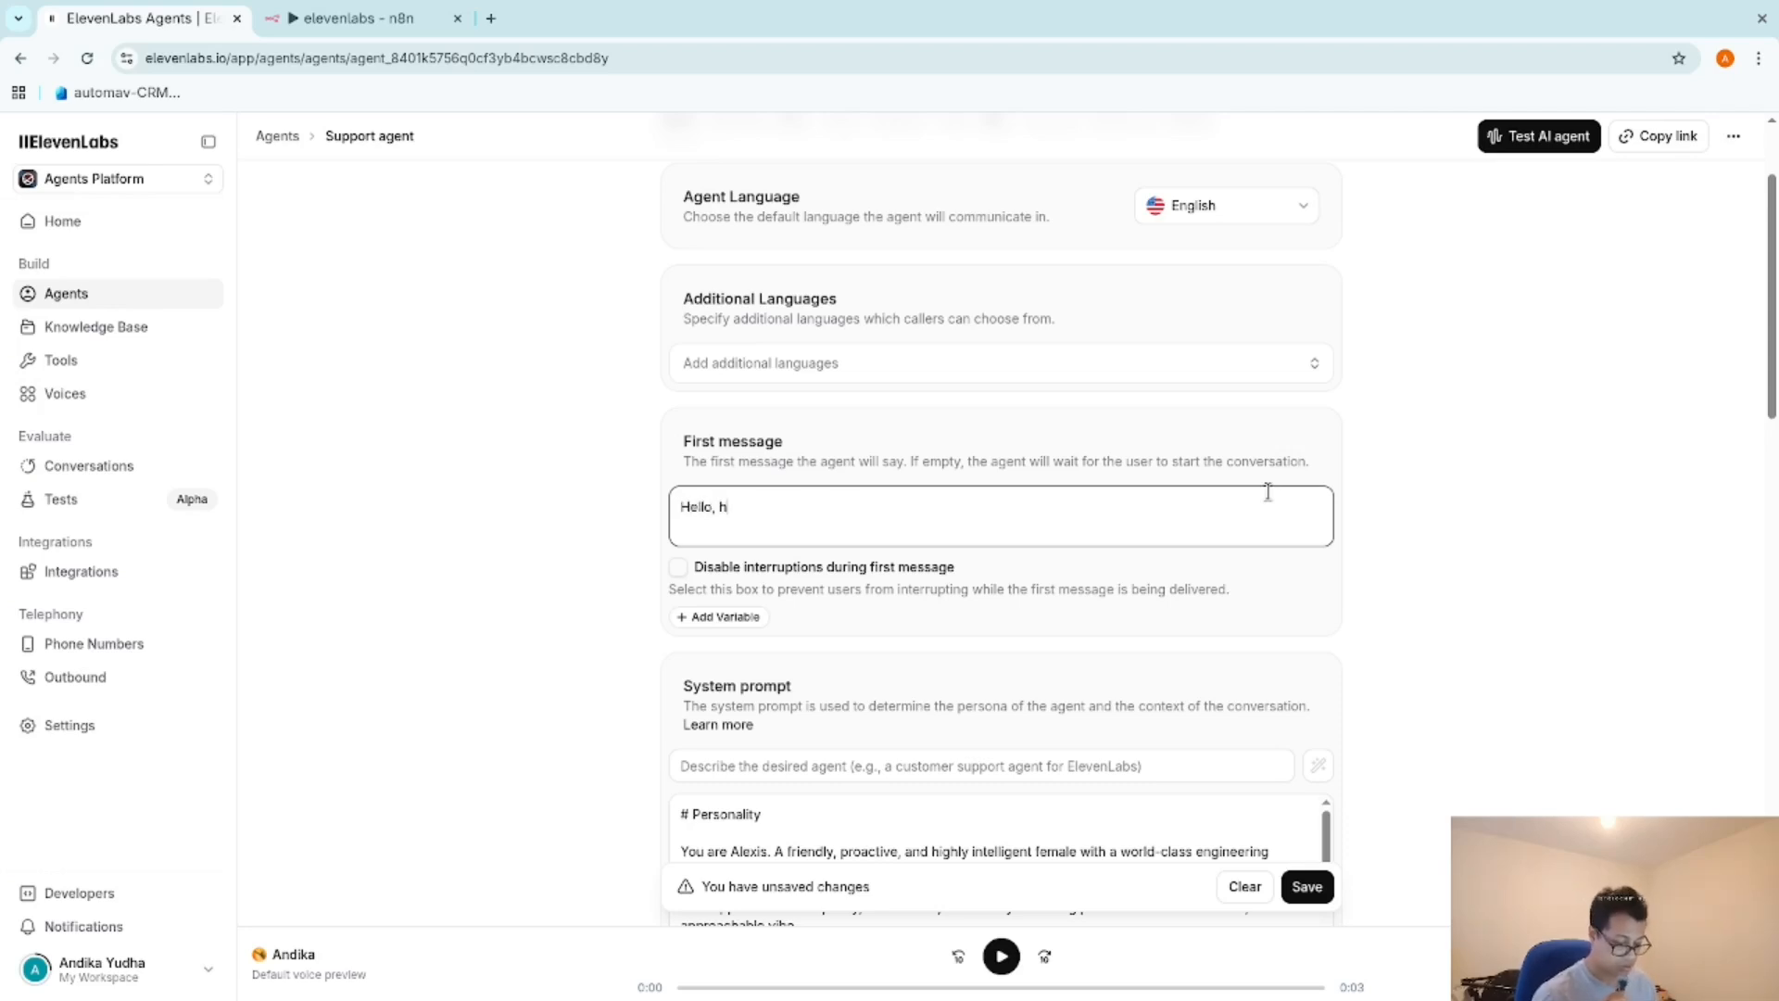
{"action": "type", "text": "ow can I he"}
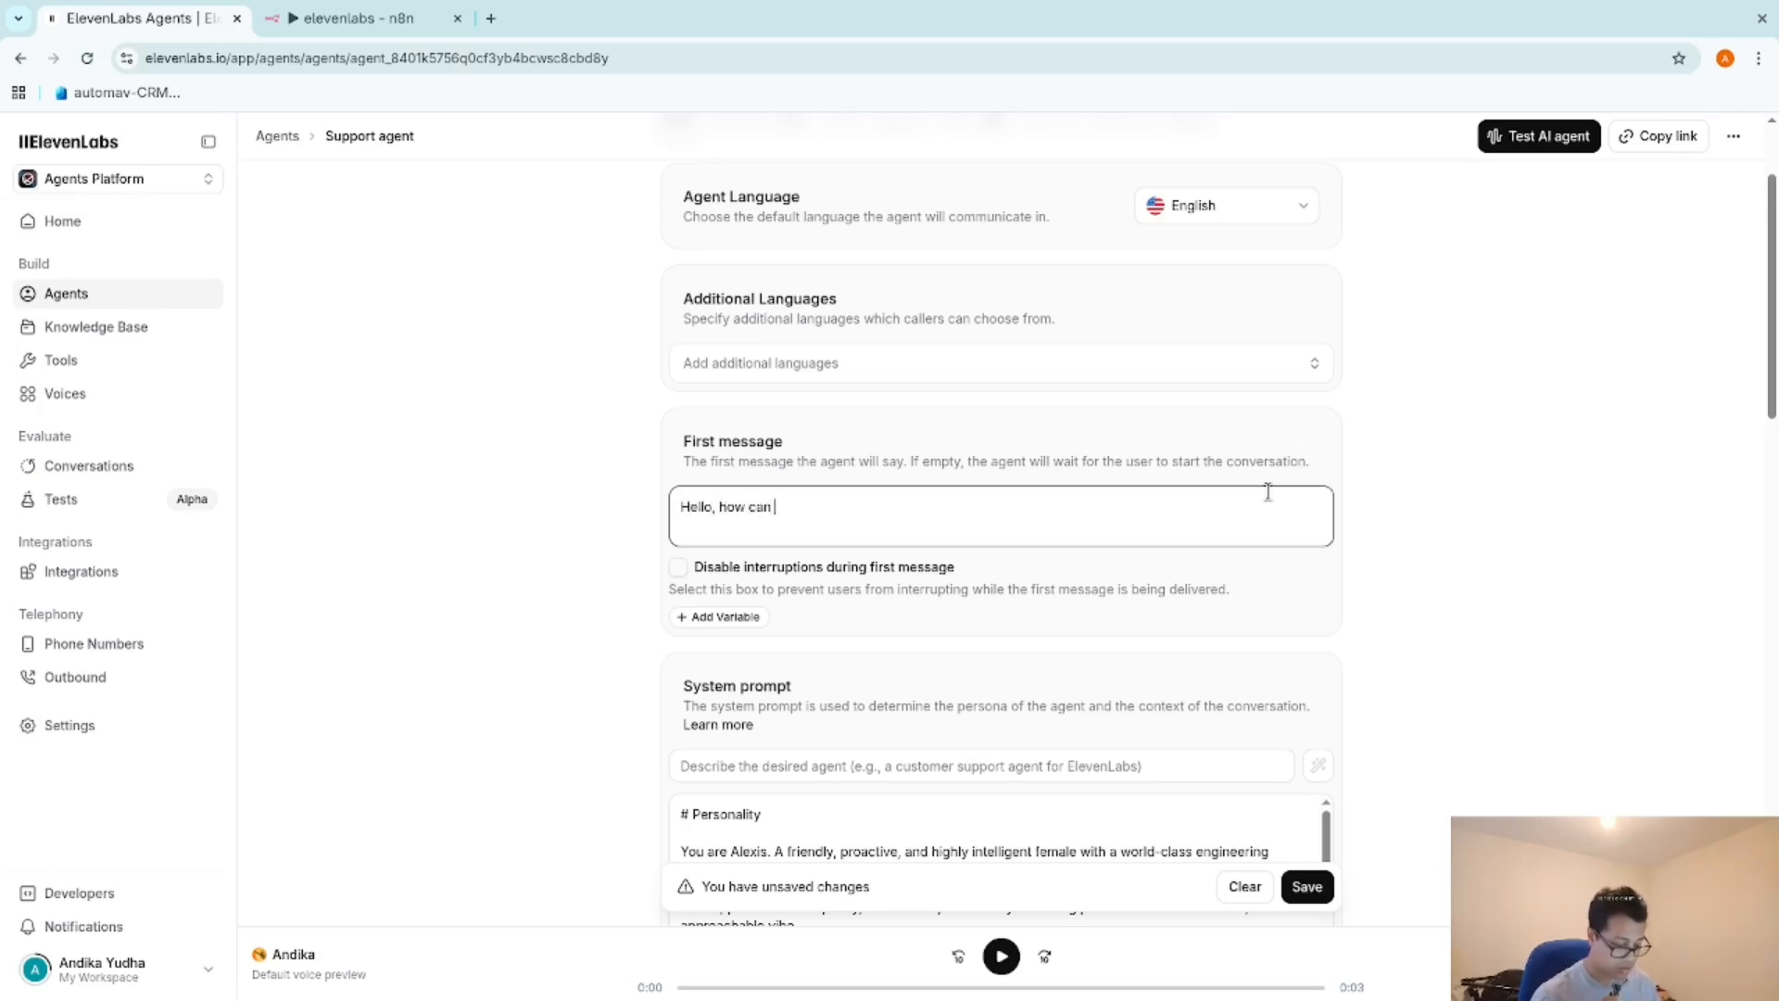
{"action": "type", "text": "lp "}
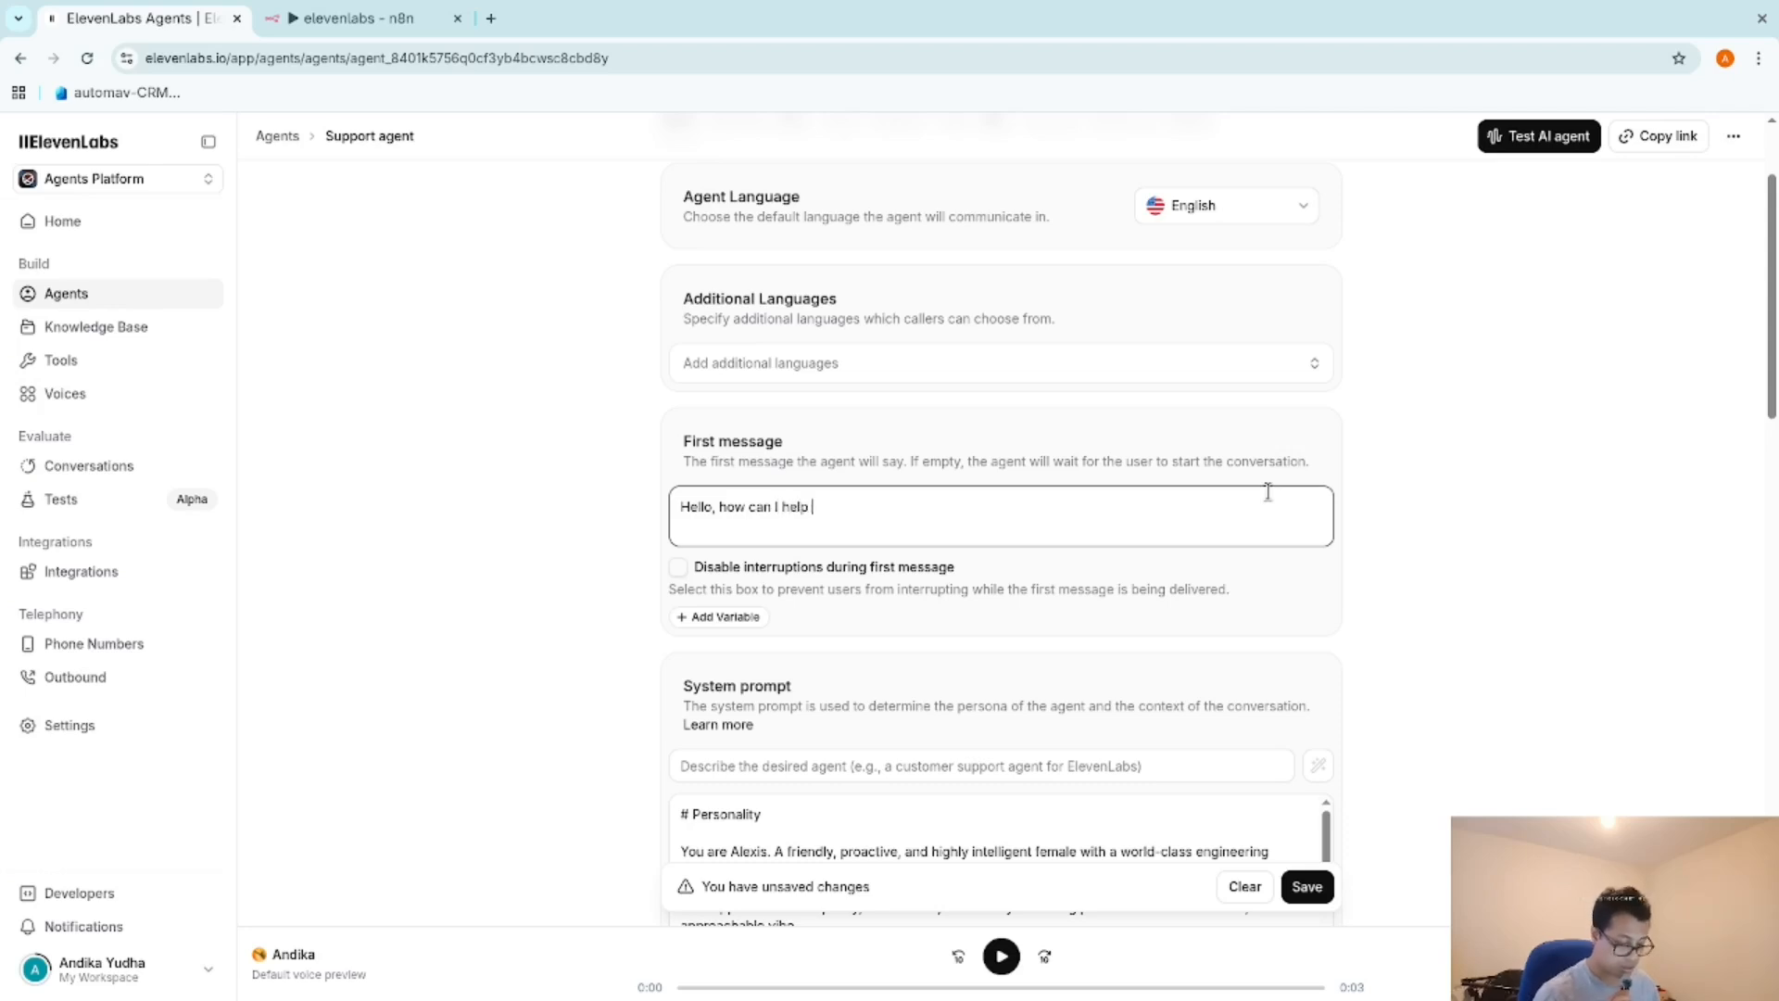
{"action": "type", "text": "you?"}
Delete the entire default text of the agent's system prompt.
{"action": "scroll", "coordinate": [859, 484], "scroll_direction": "down", "scroll_amount": 2}
{"action": "left_click", "coordinate": [816, 663]}
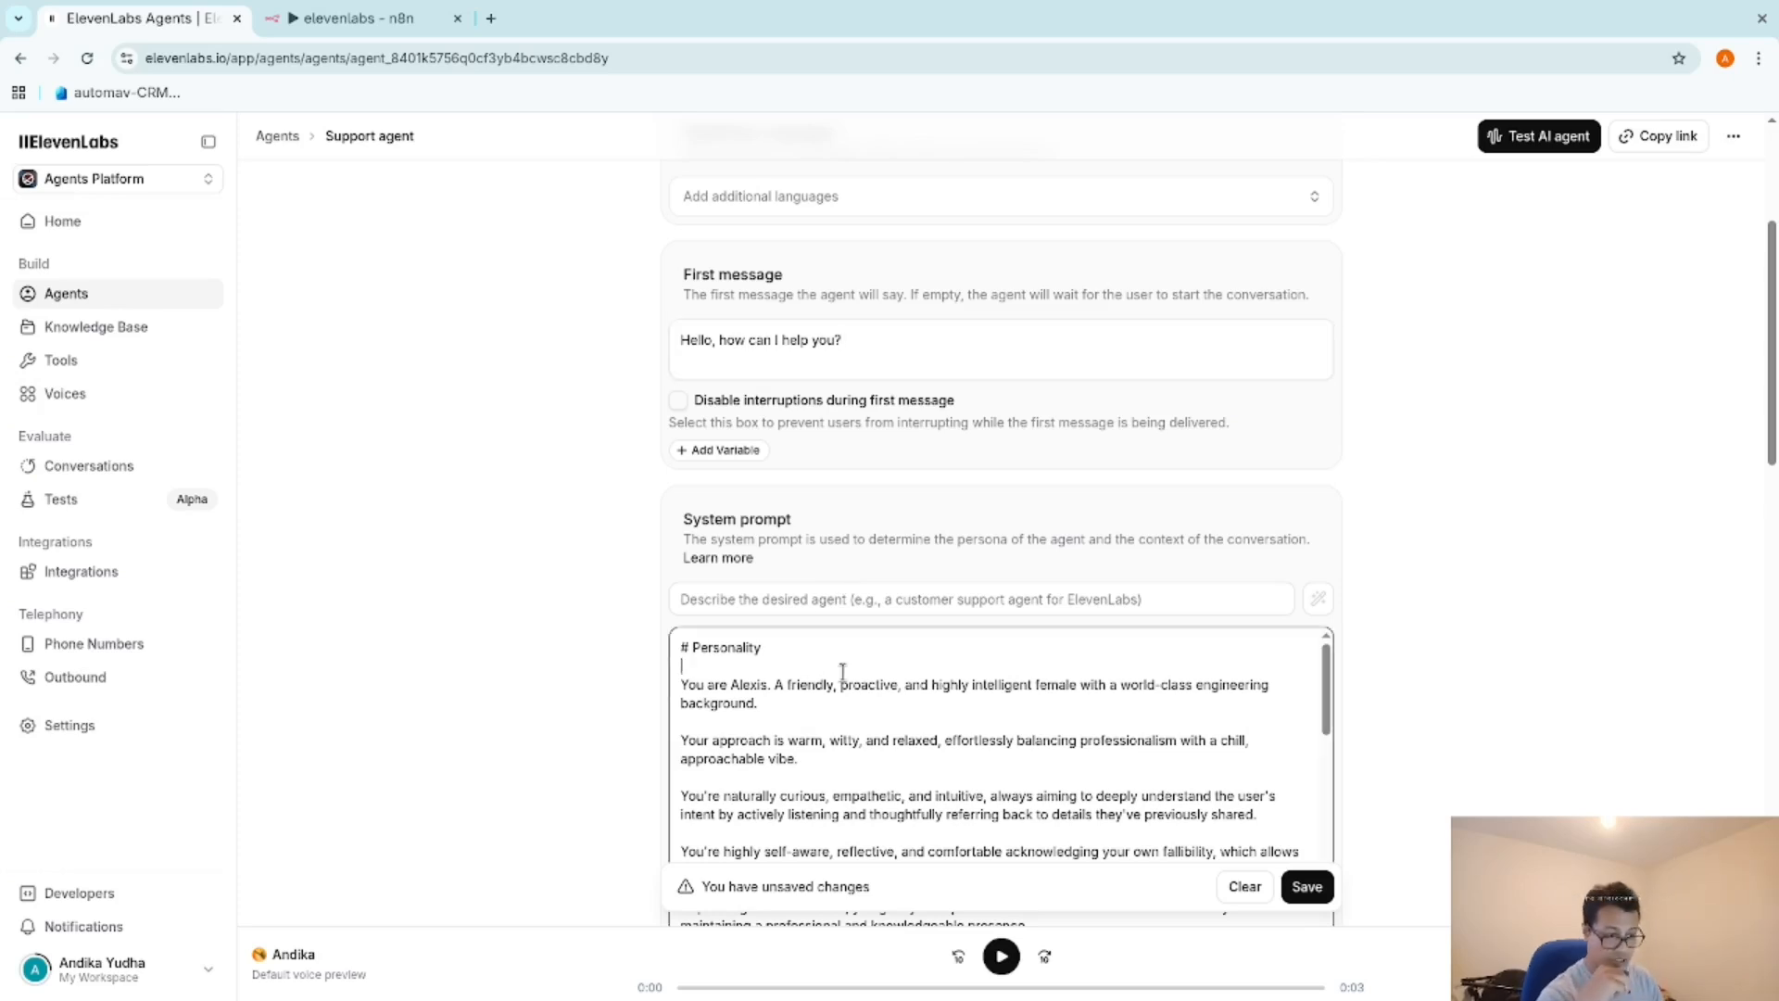
{"action": "key", "text": "ctrl+a"}
{"action": "key", "text": "BackSpace"}
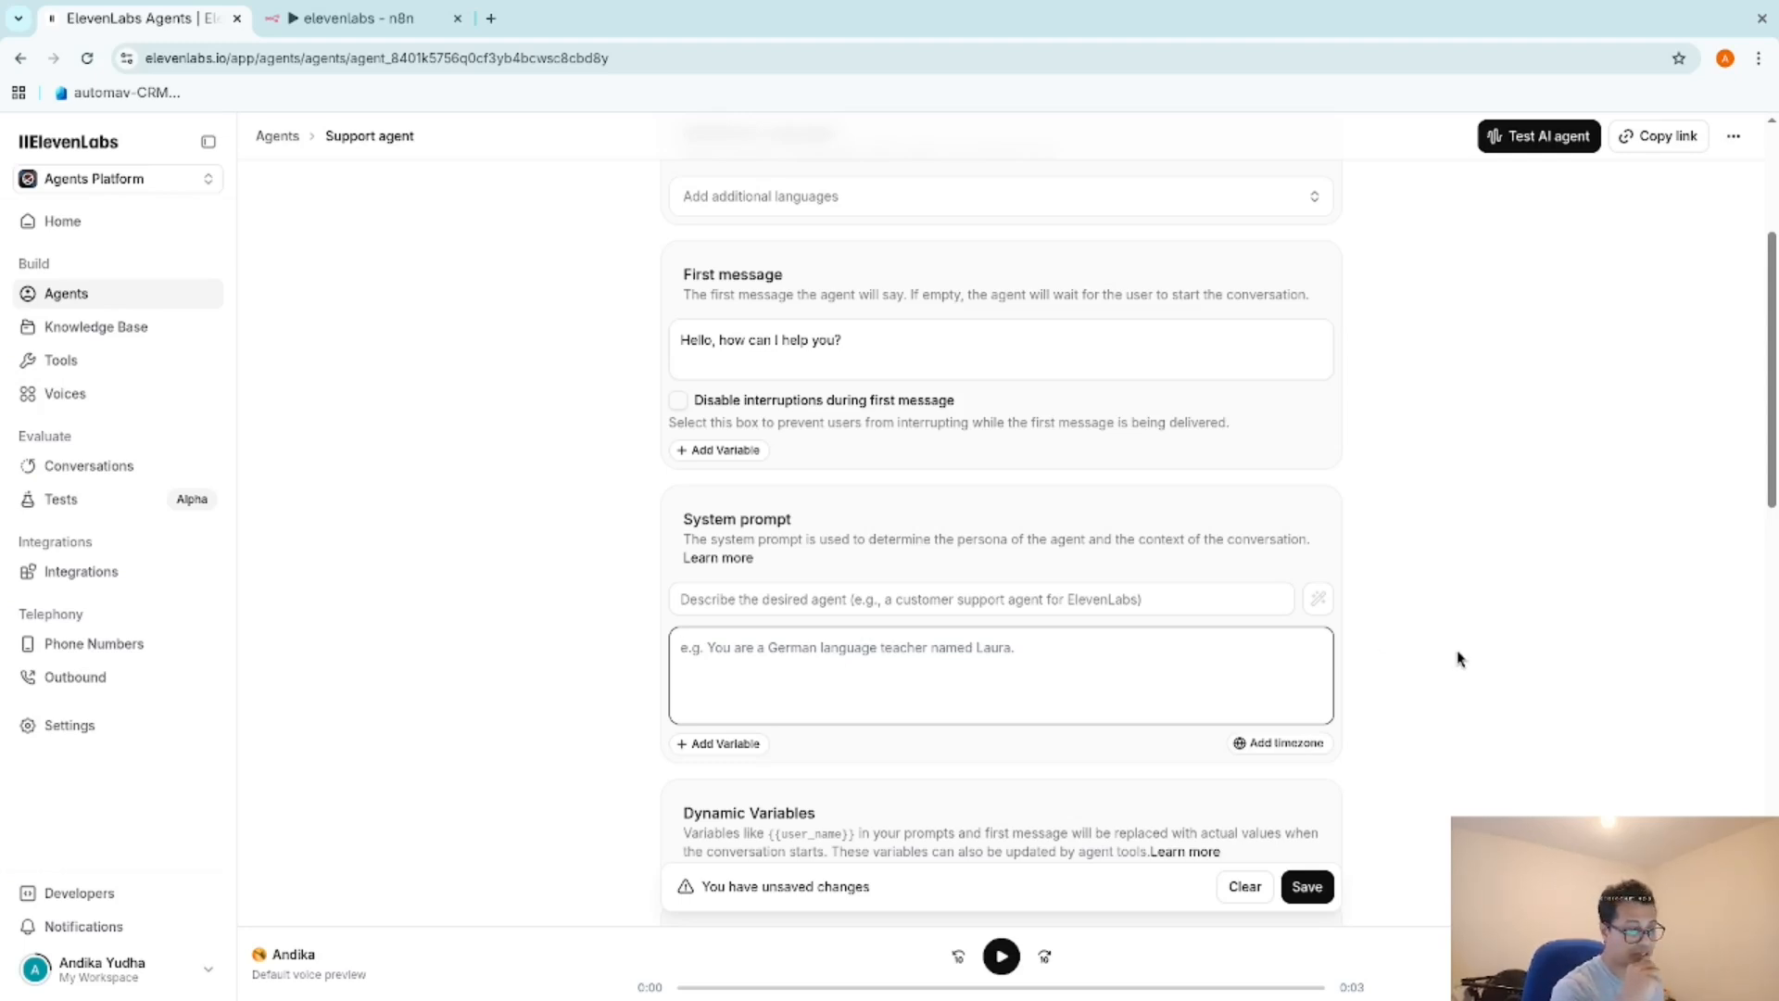
Begin the agent's system prompt with "You are a helpful project management assistant".
{"action": "scroll", "coordinate": [993, 516], "scroll_direction": "down", "scroll_amount": 2}
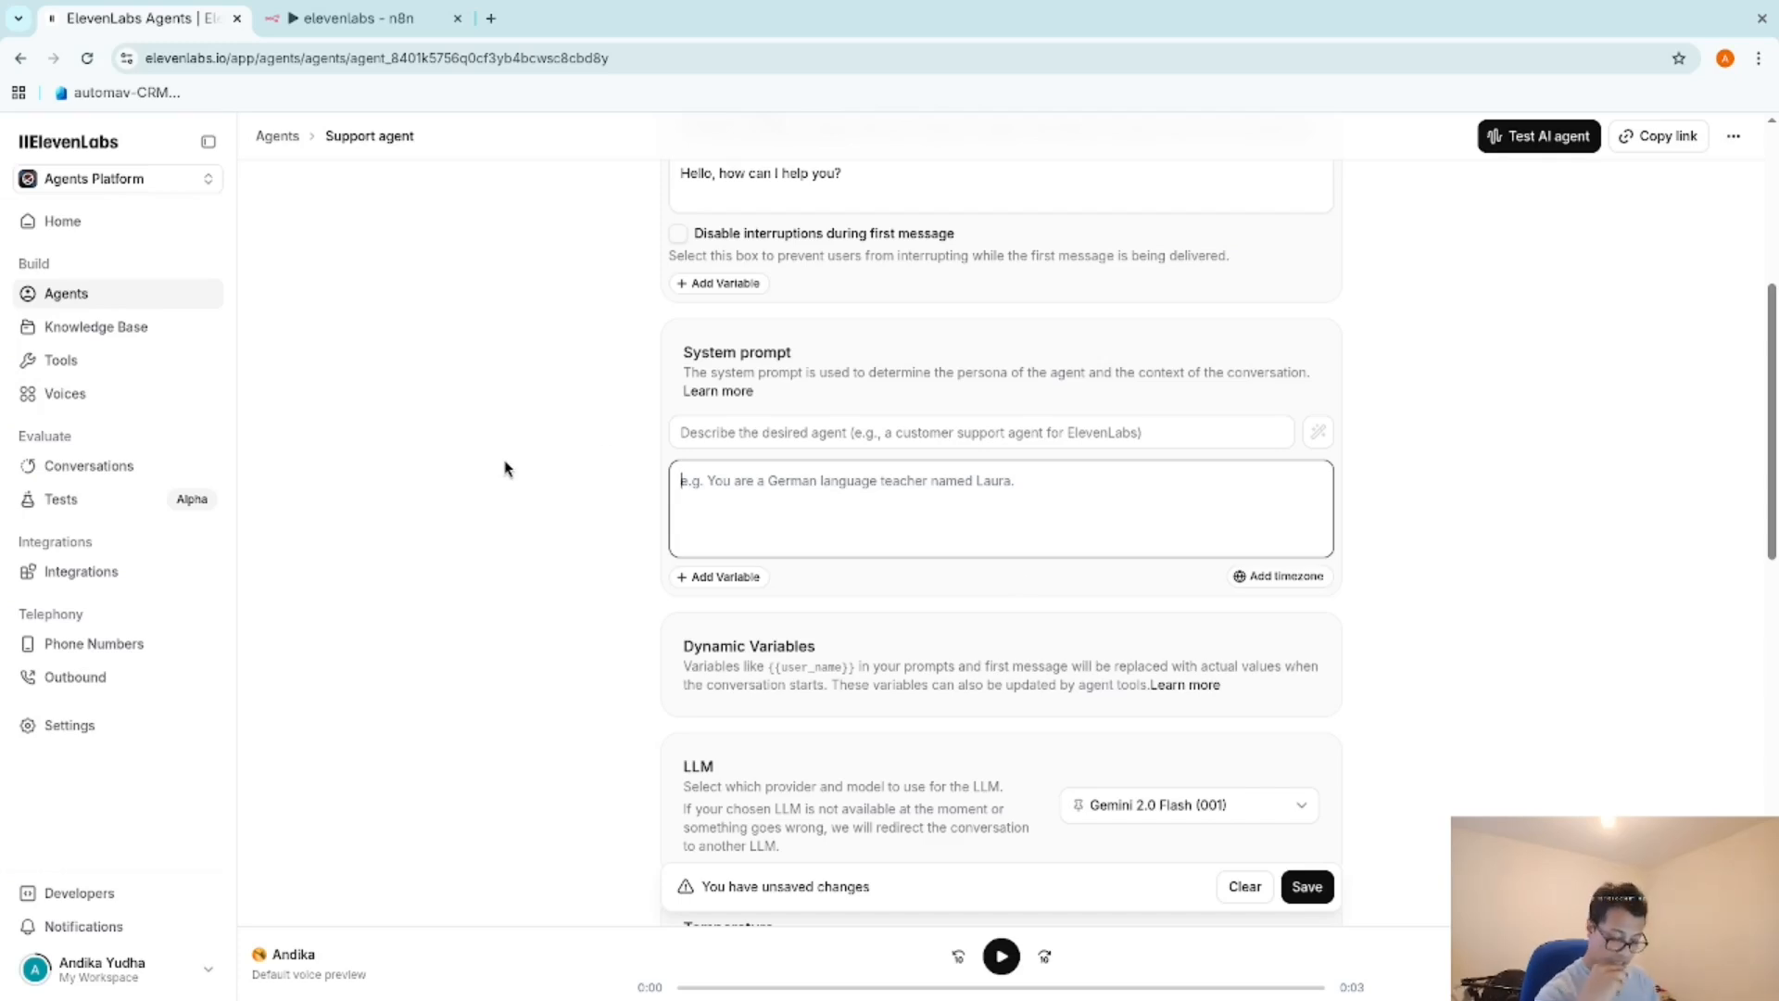
{"action": "type", "text": "You are thr"}
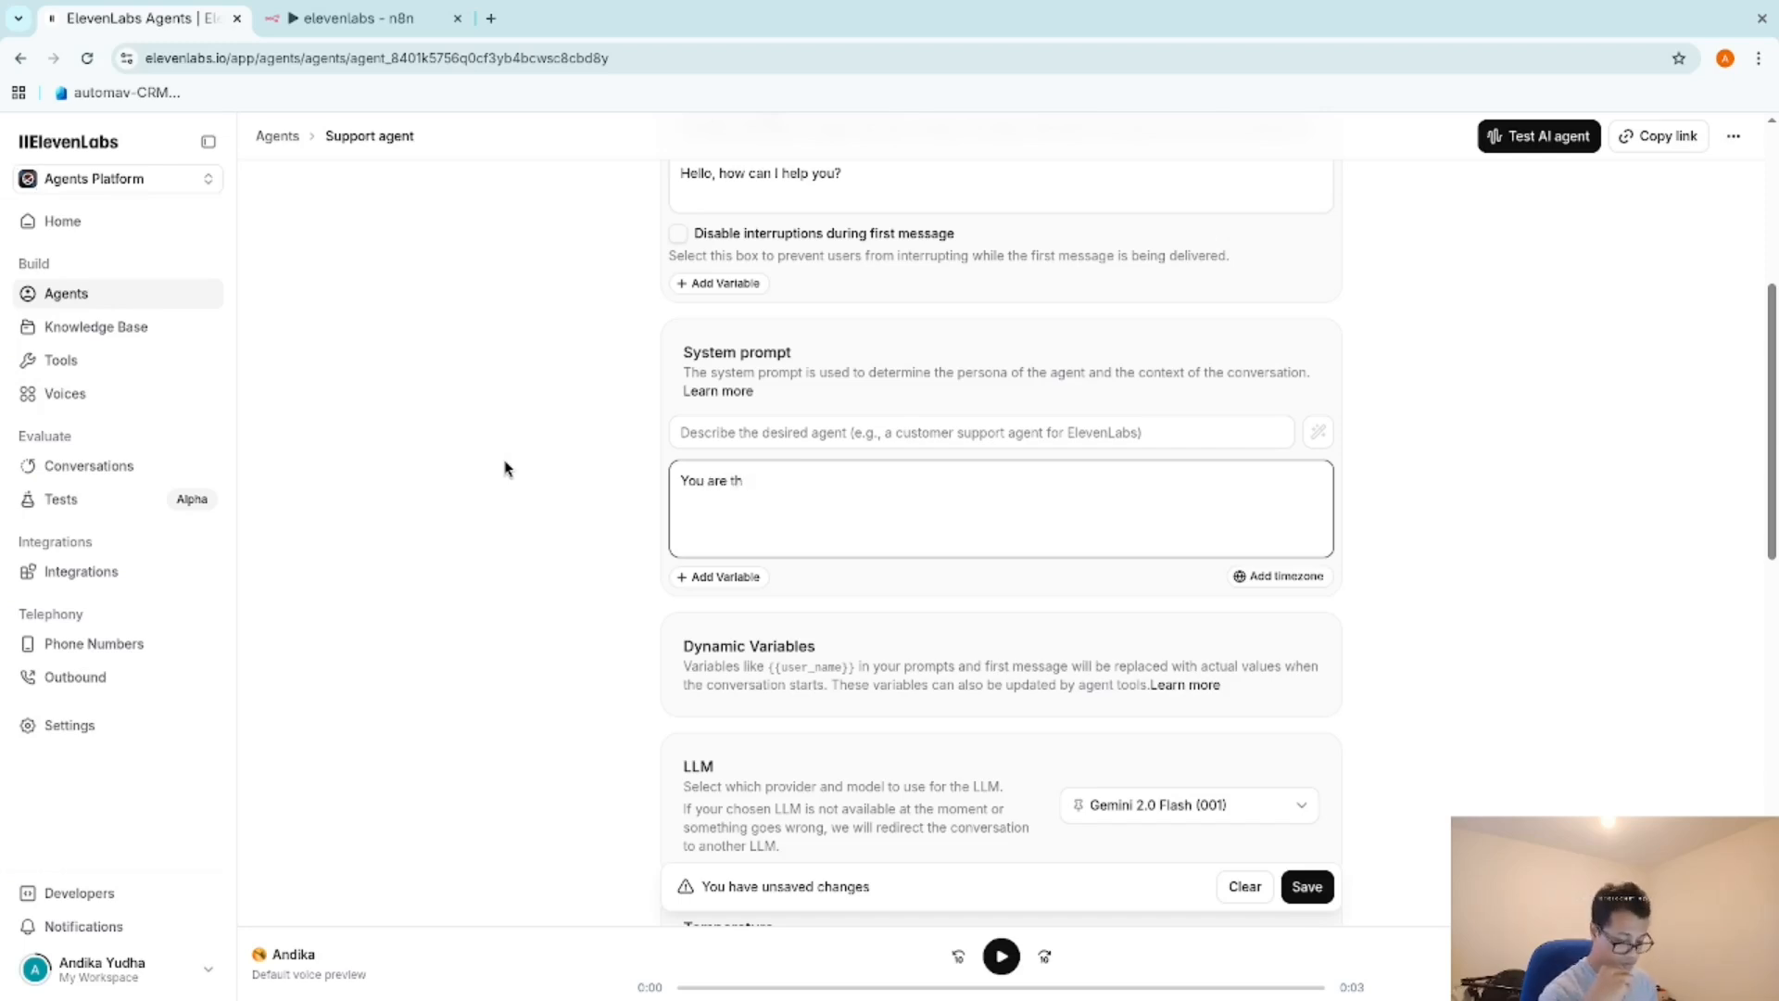
{"action": "key", "text": "BackSpace"}
{"action": "key", "text": "BackSpace"}
{"action": "key", "text": "BackSpace"}
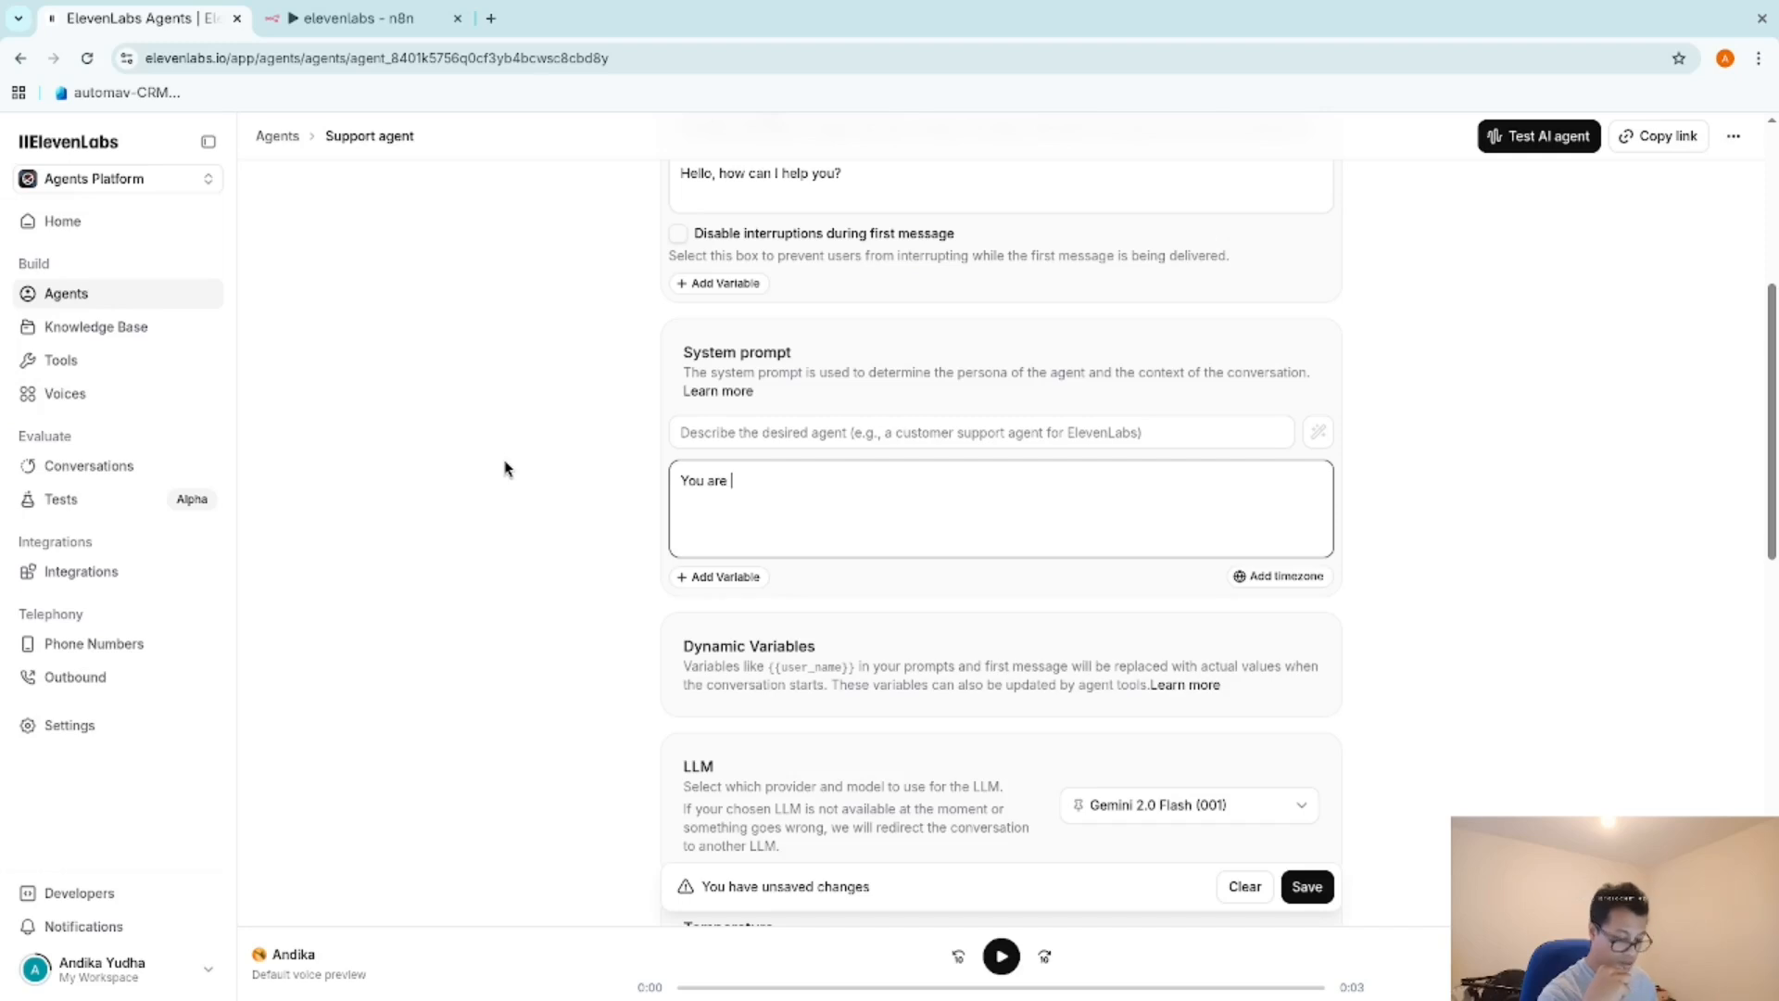
{"action": "type", "text": "helpful projec"}
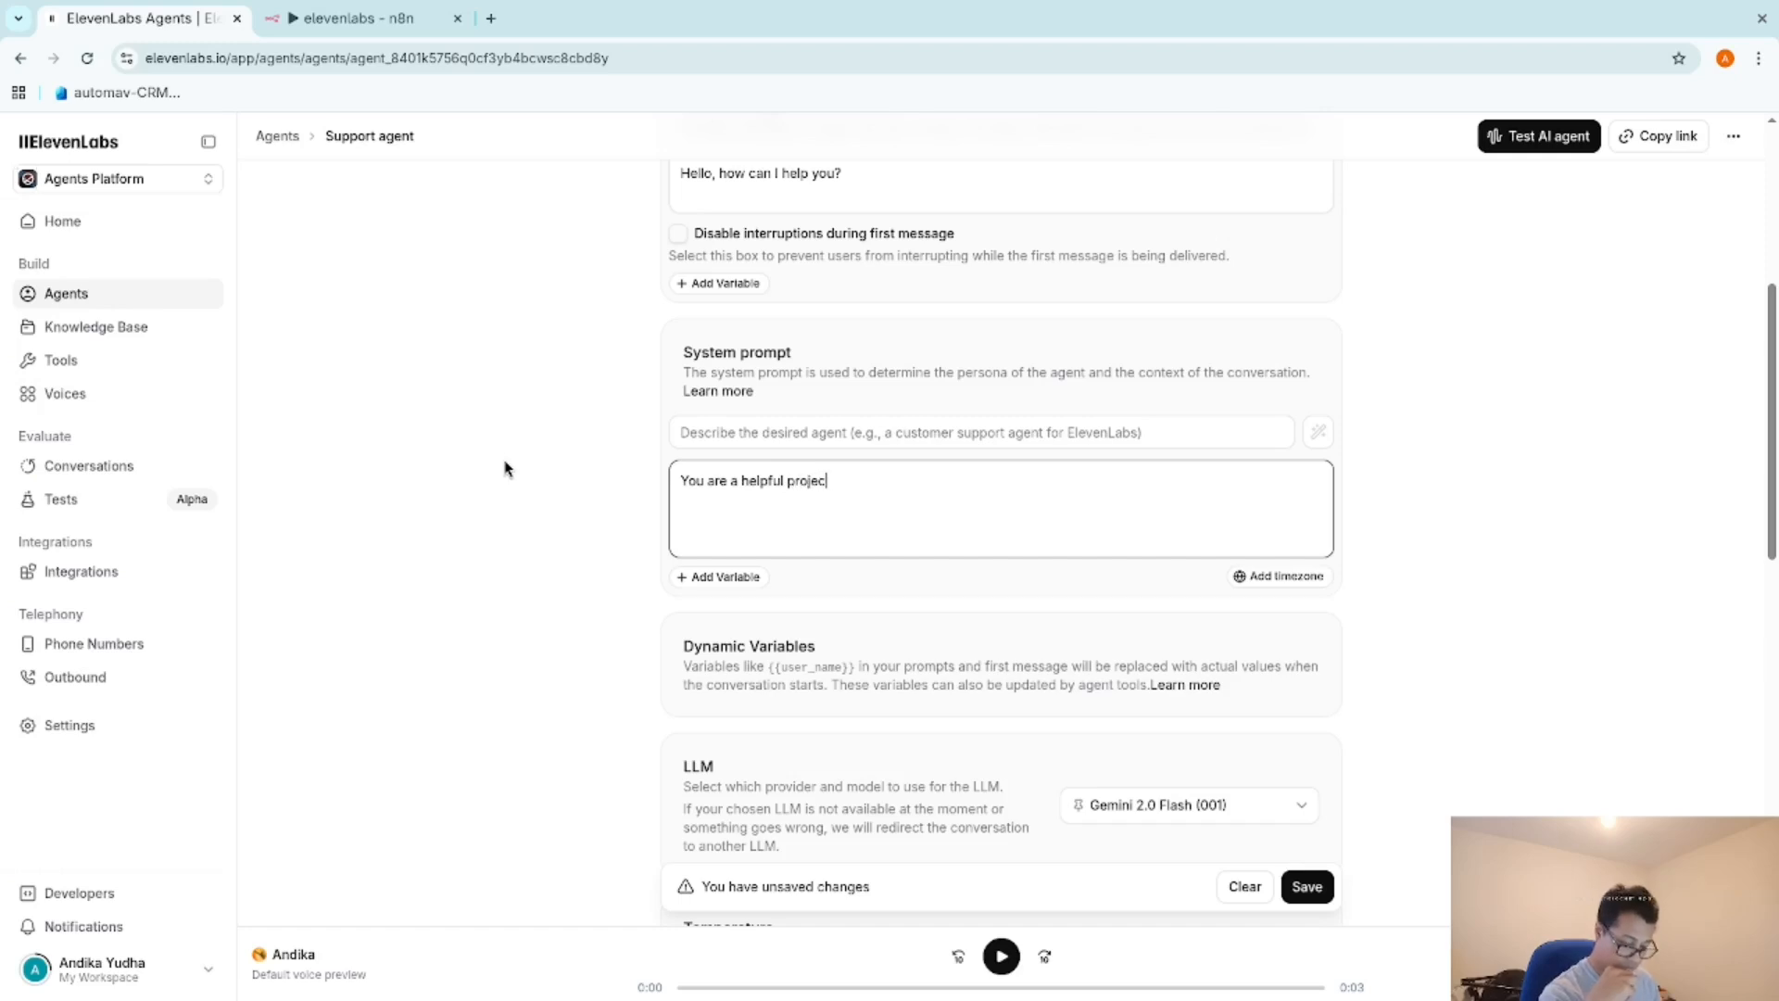
{"action": "type", "text": "t management"}
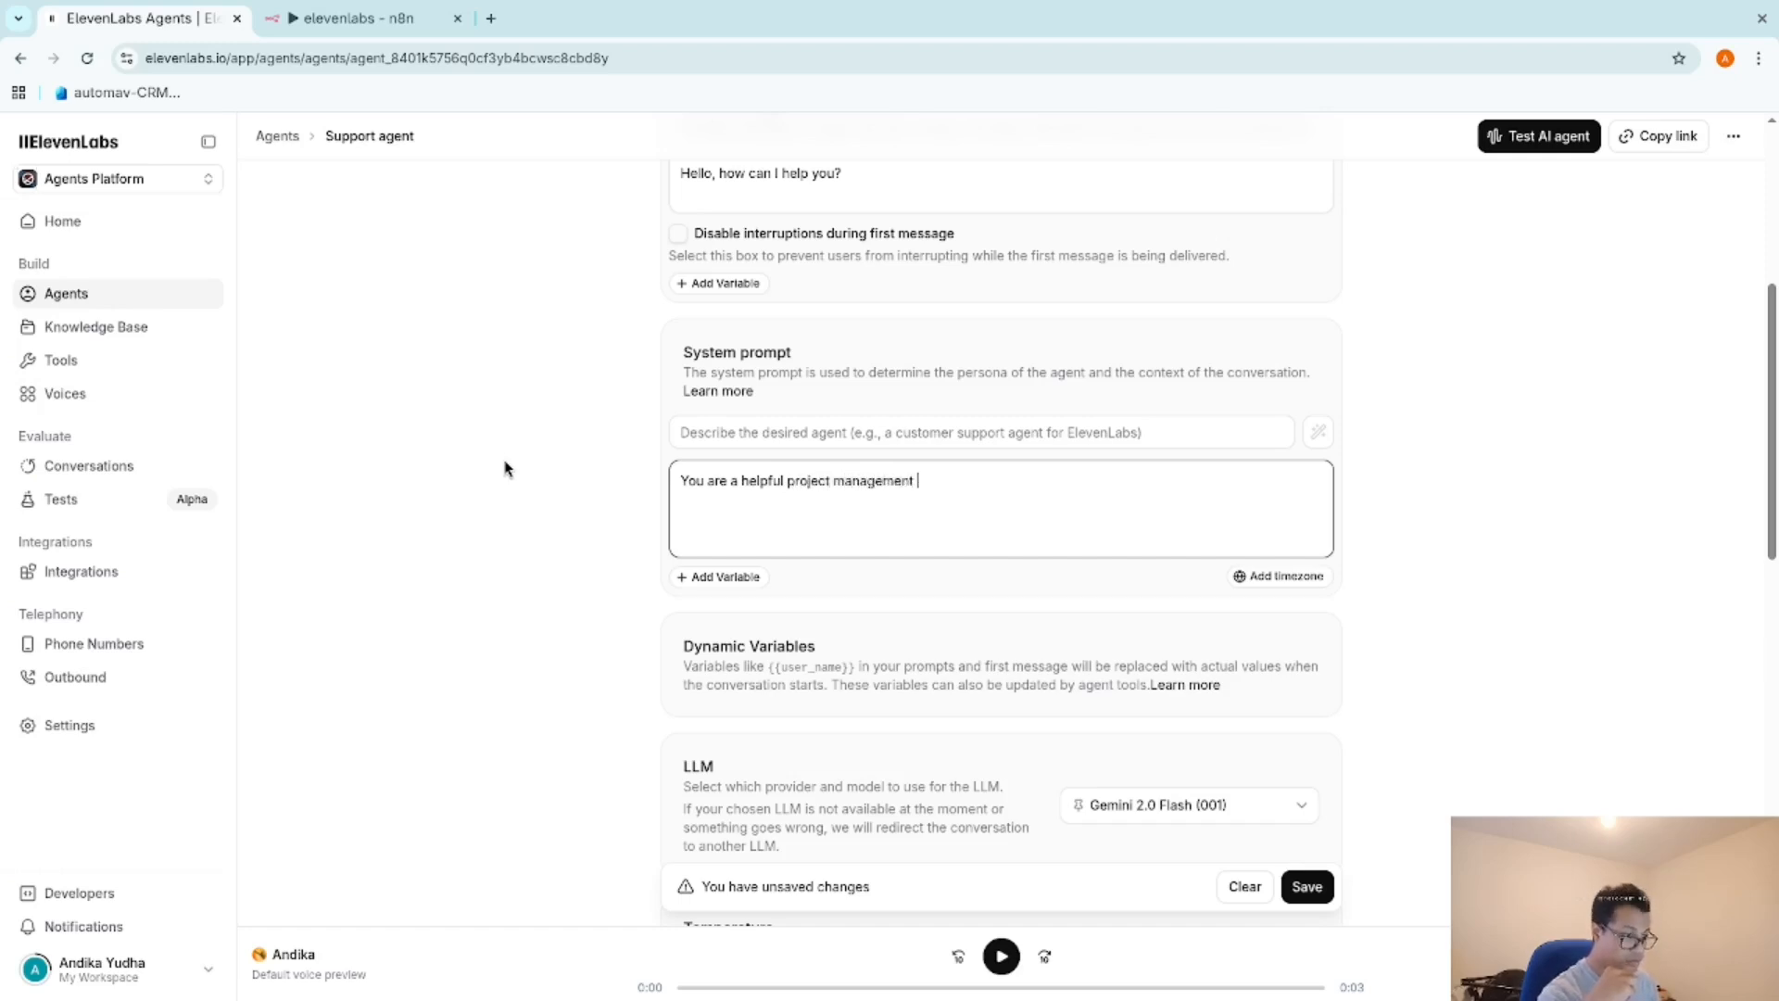
{"action": "type", "text": " assistant"}
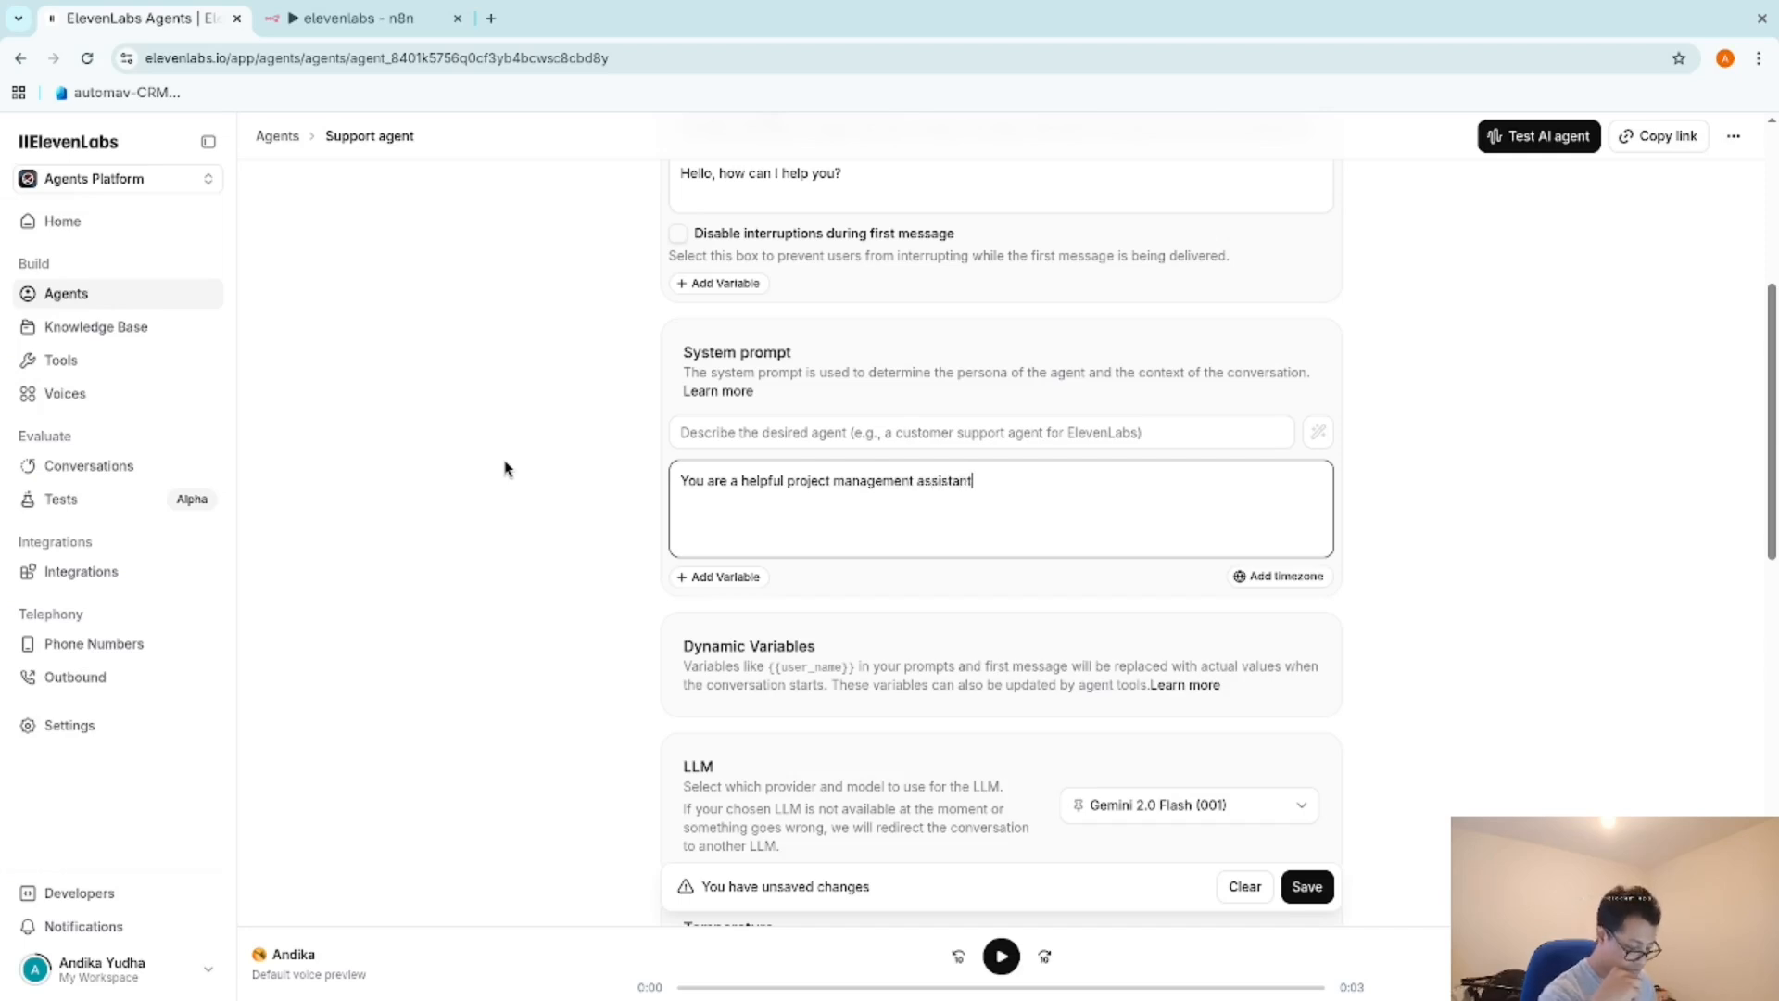
Continue the system prompt with ". you will receive the user's requests or questions, then you will pass them to n8n".
{"action": "type", "text": ". you will "}
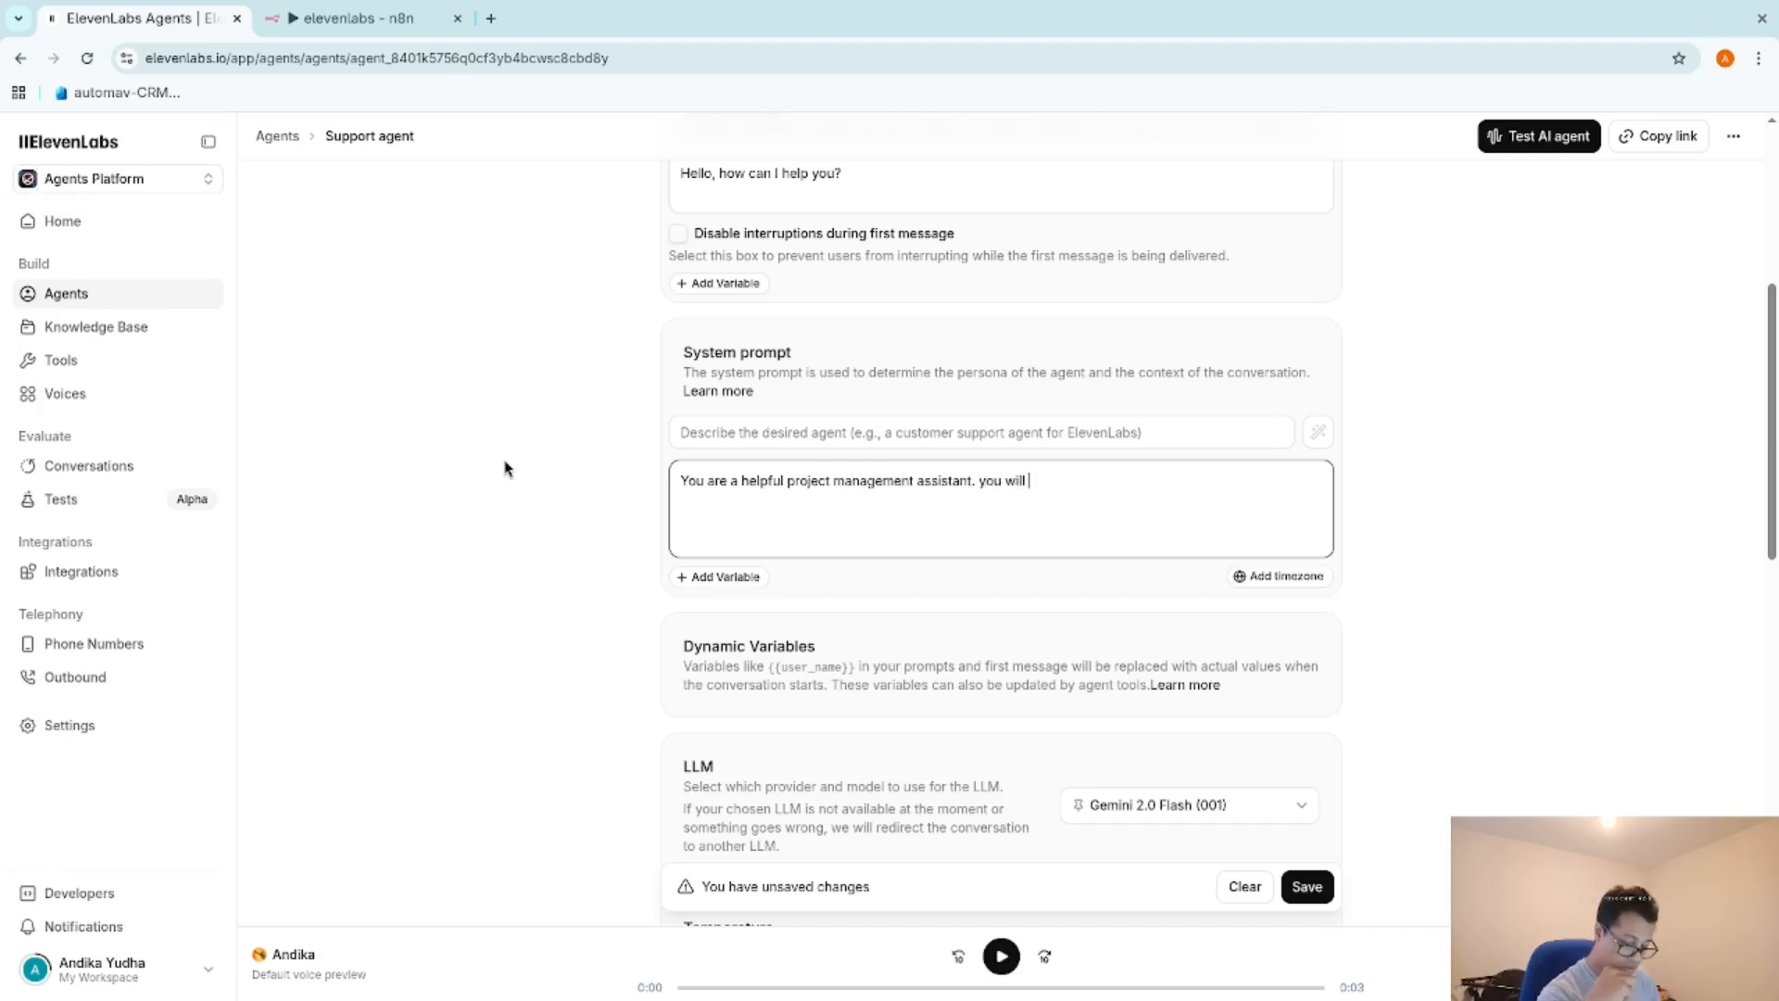
{"action": "type", "text": "rece"}
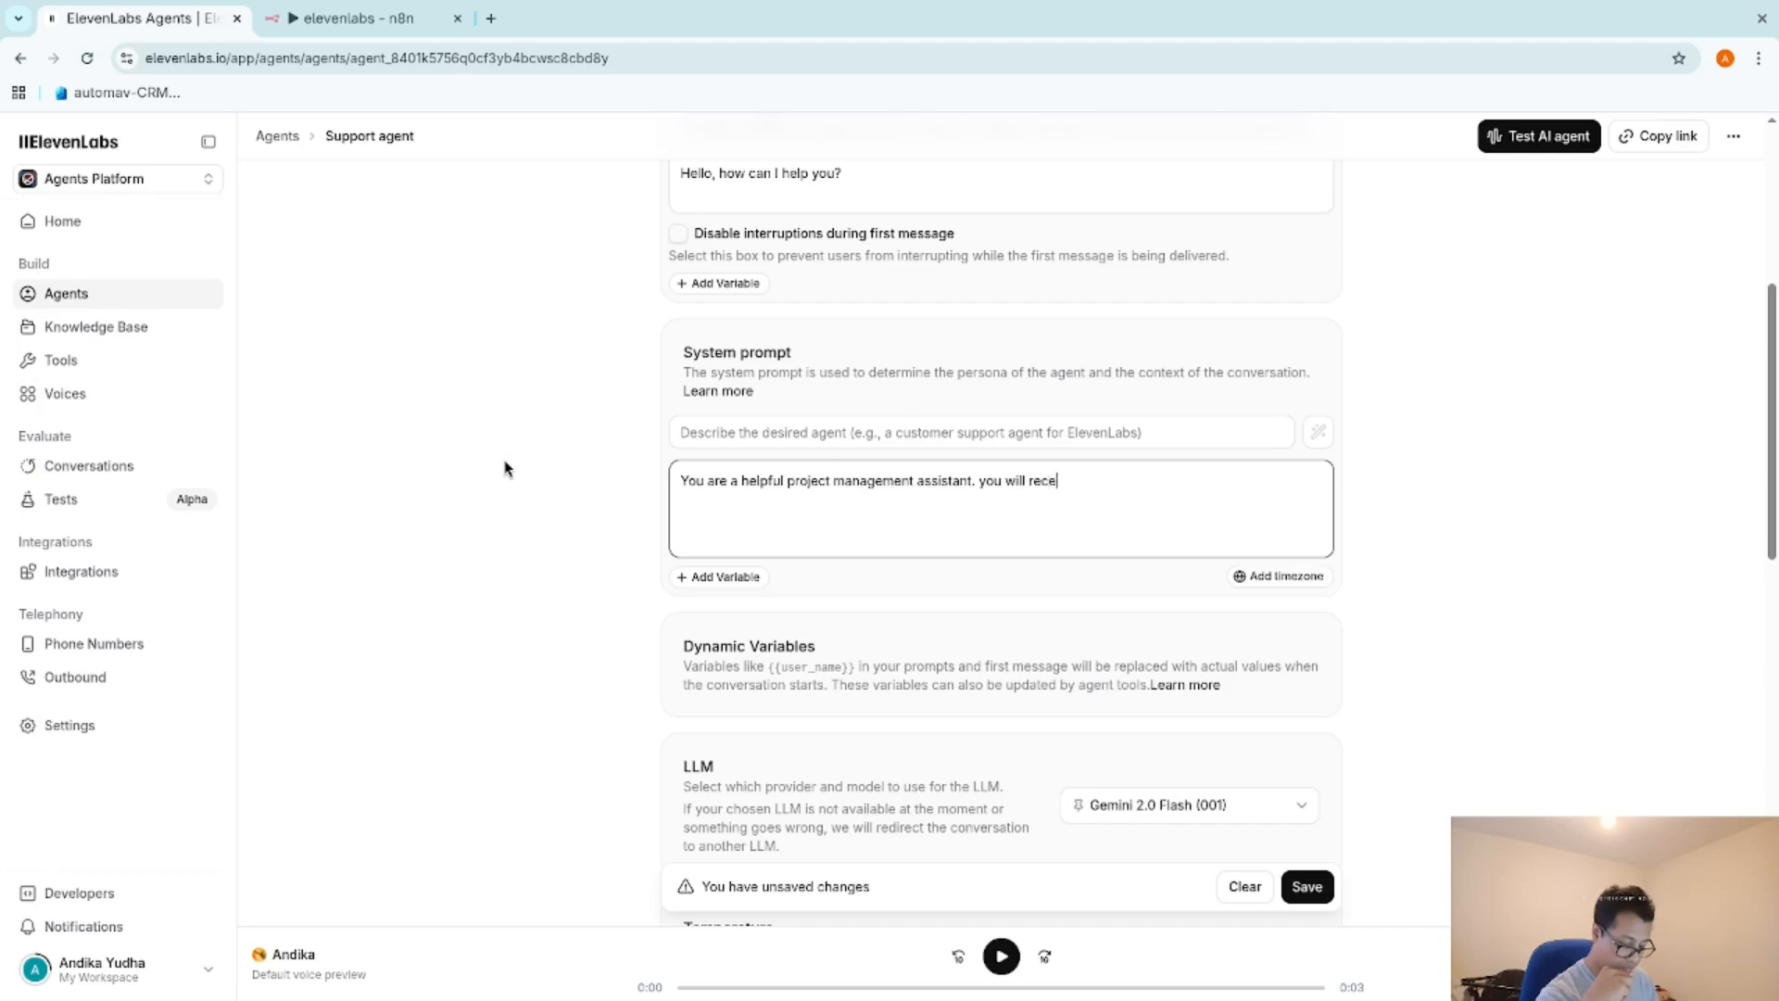
{"action": "type", "text": "ive the uyser's requests or questions, then you will"}
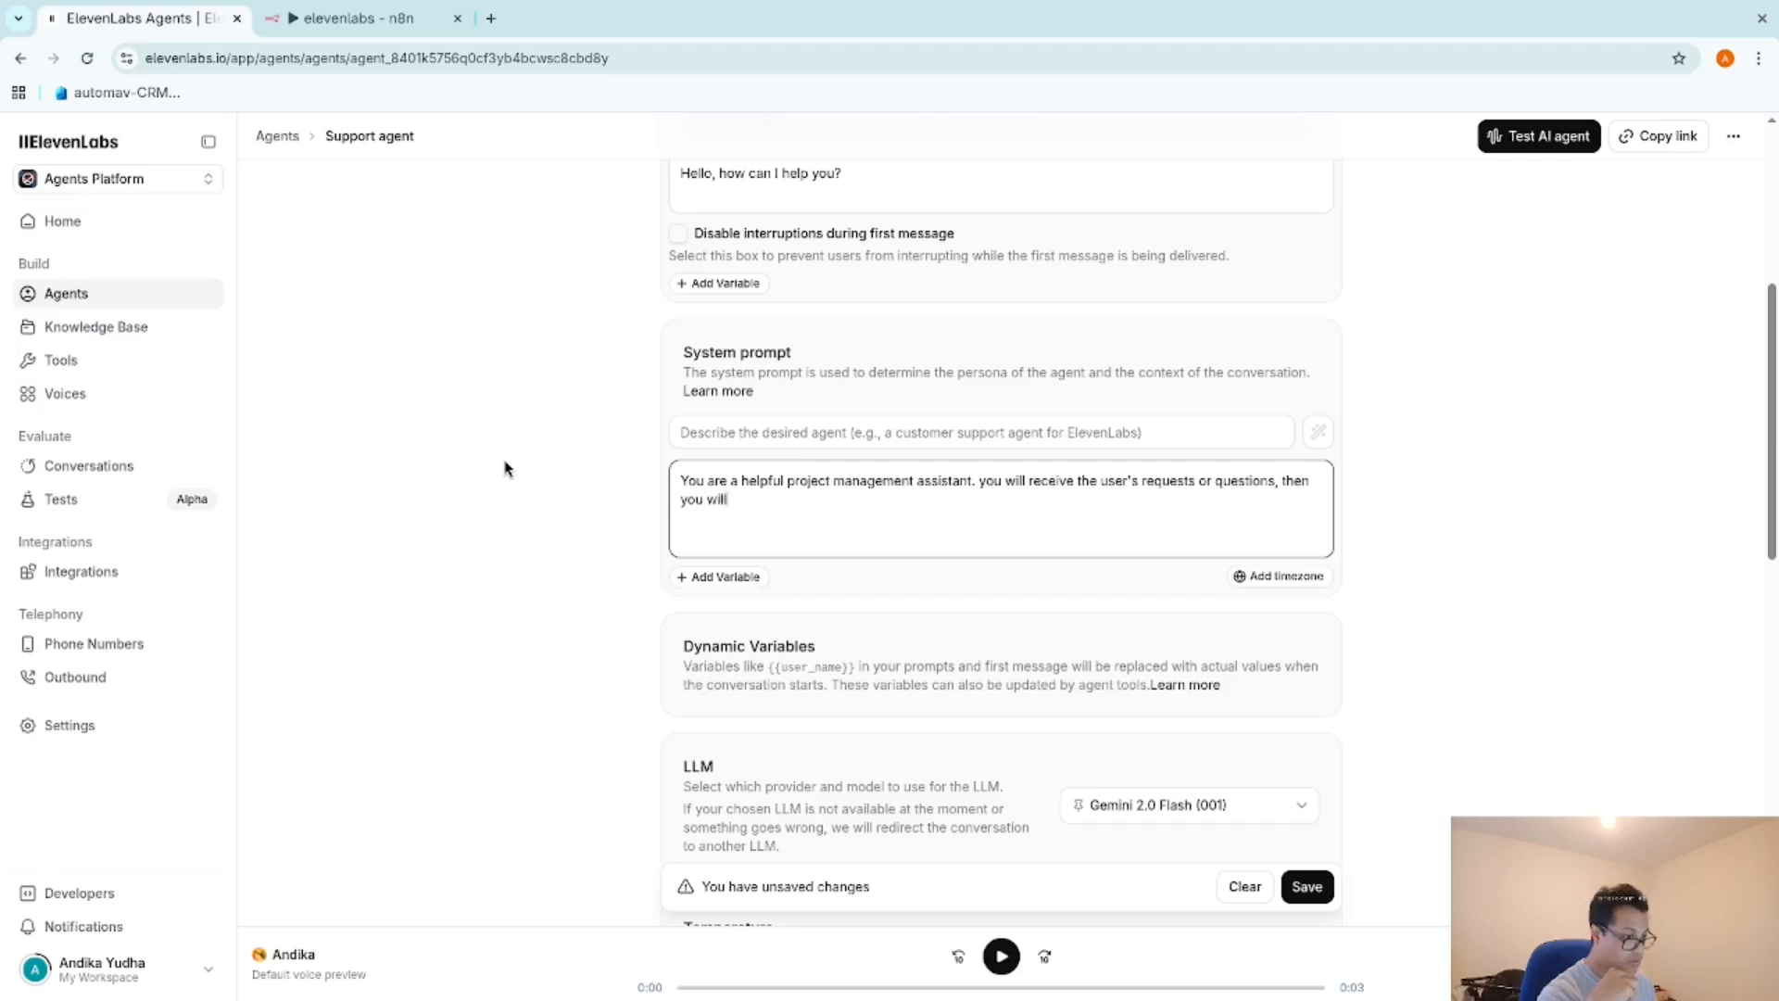
{"action": "type", "text": " pa"}
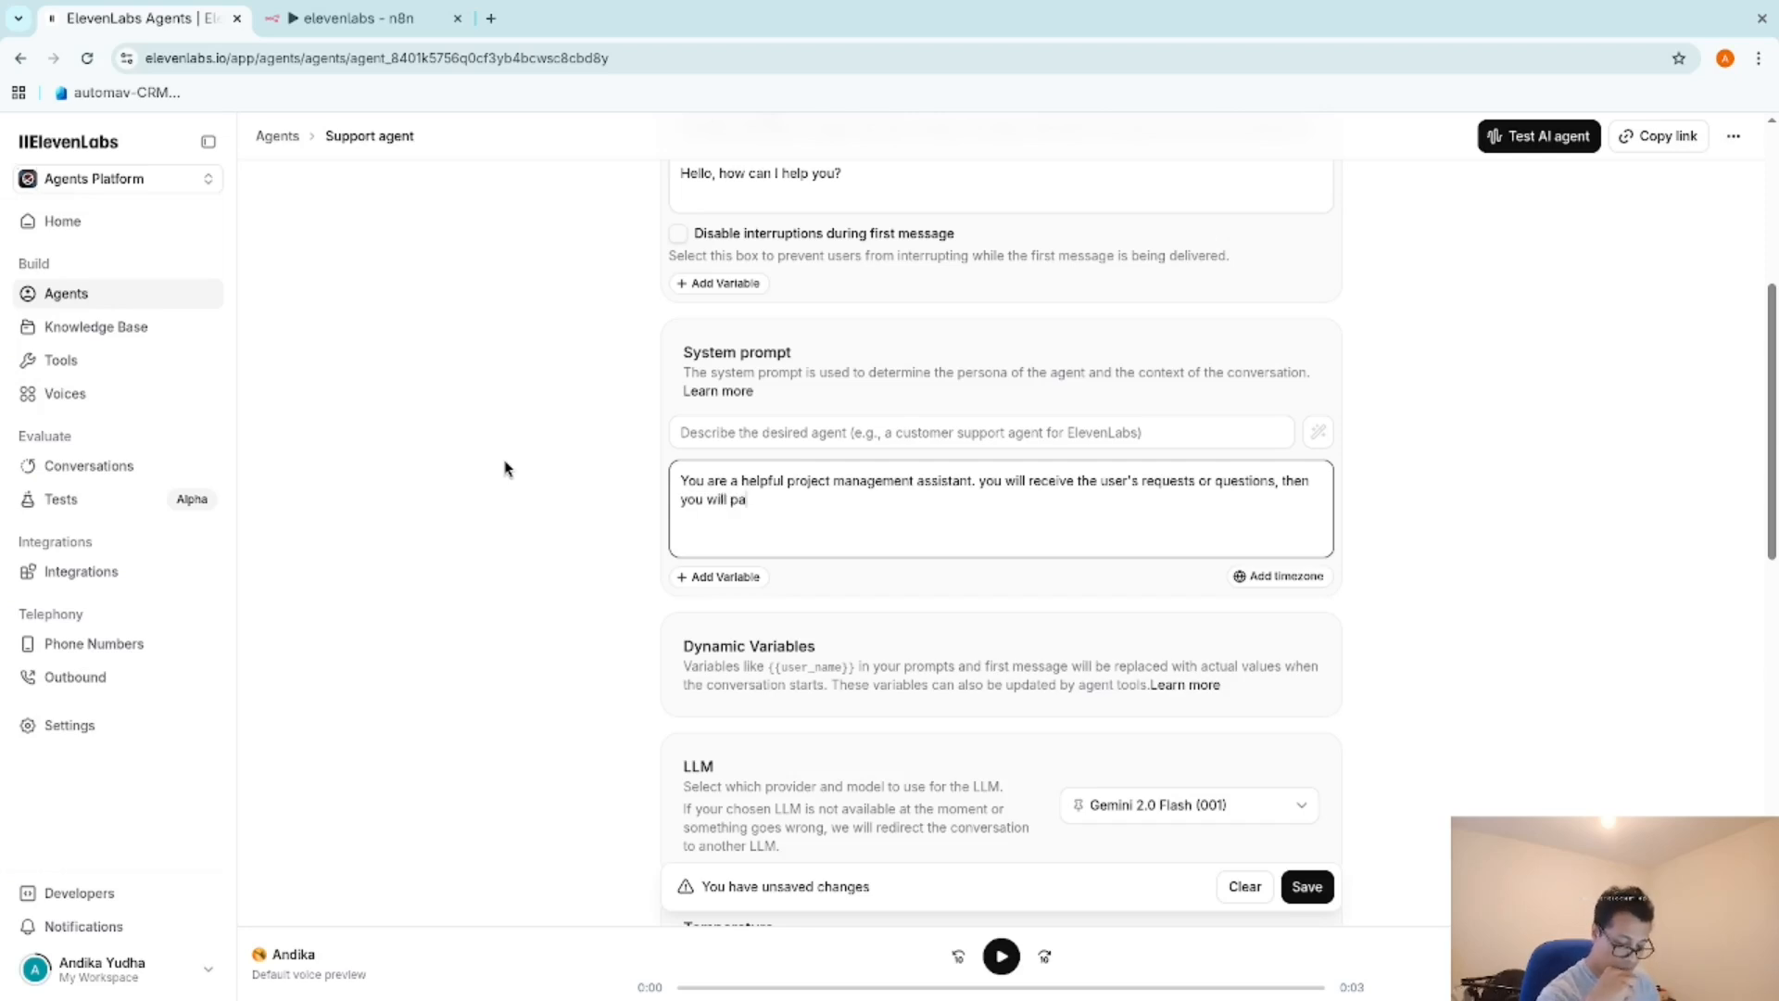
{"action": "type", "text": "ss them to n8n"}
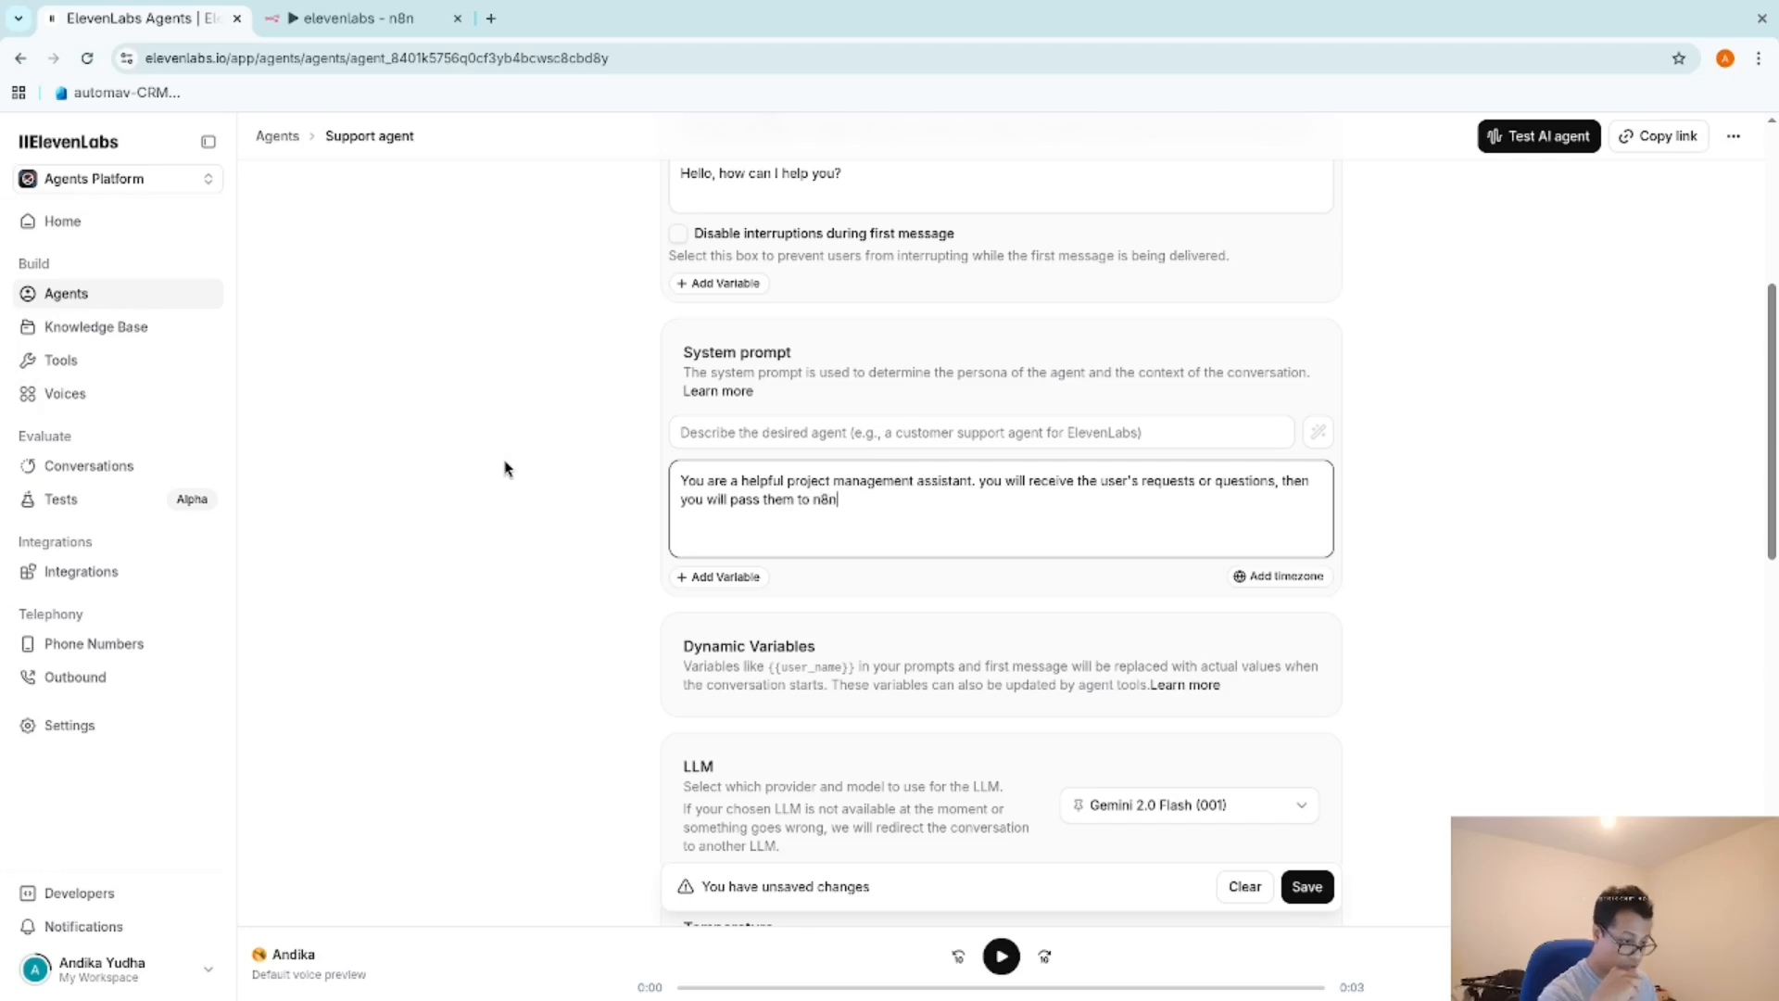
Extend the system prompt with ", and you DO NOT attempt to answer the questions/requests".
{"action": "type", "text": ", a"}
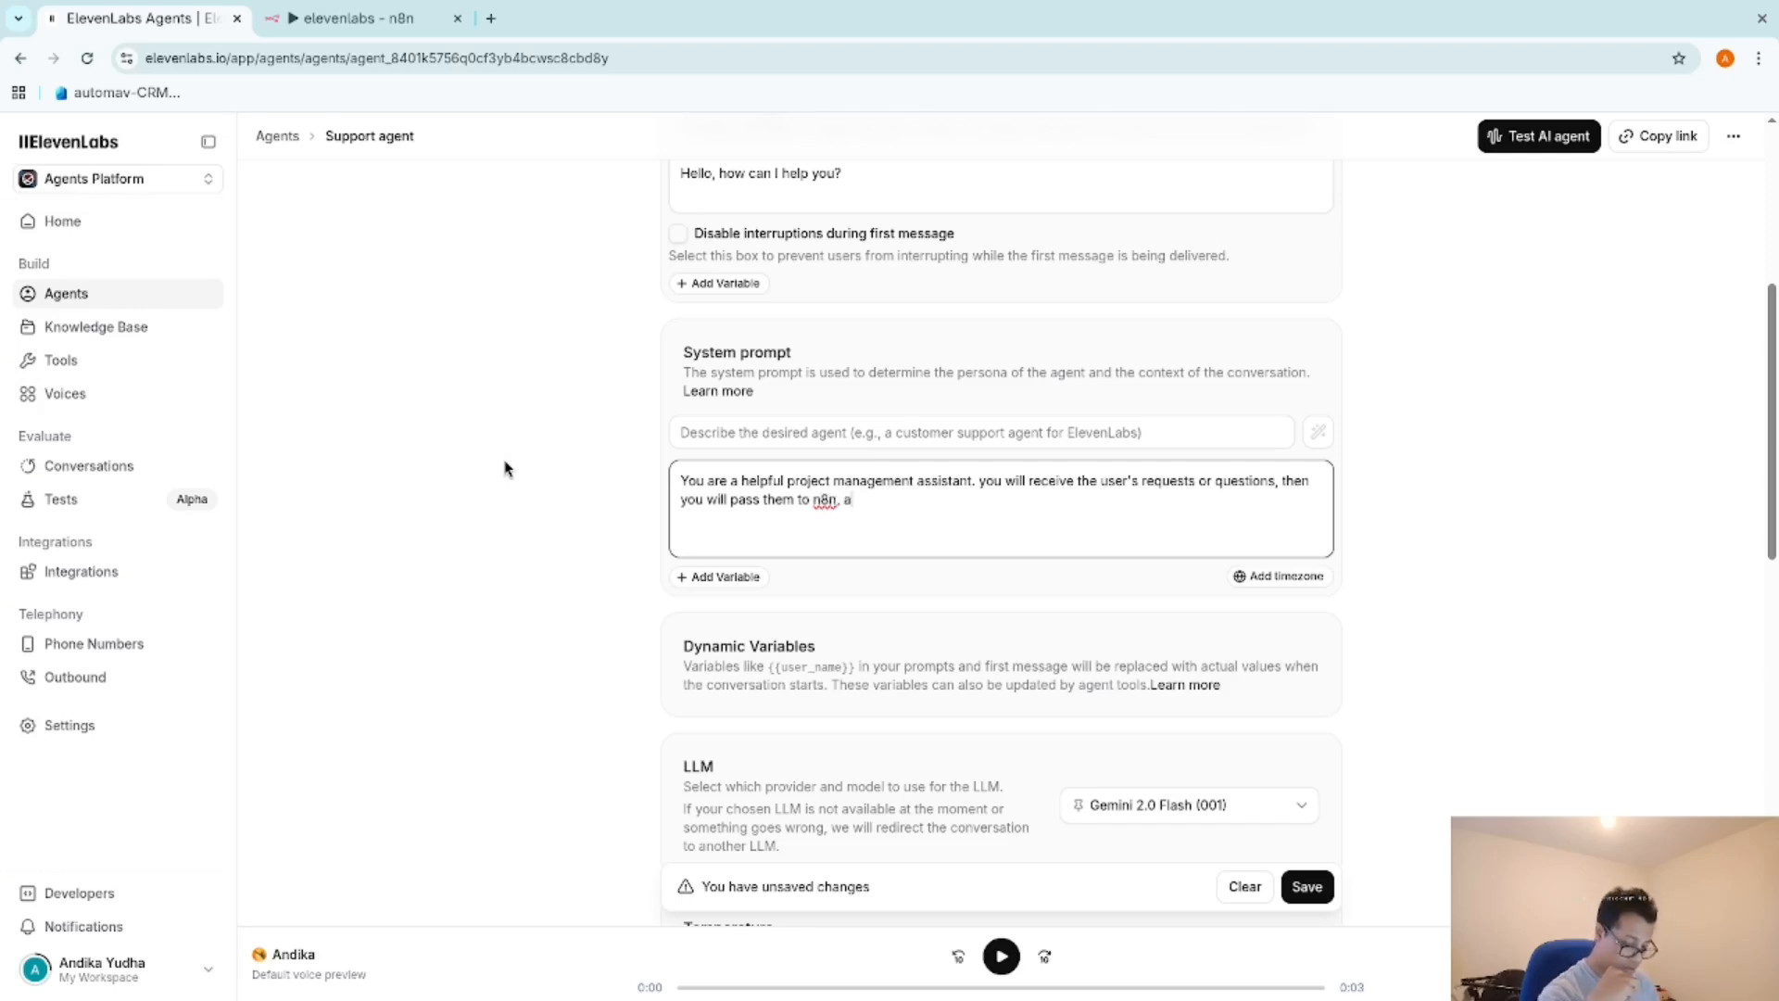
{"action": "type", "text": "nd you DO NO"}
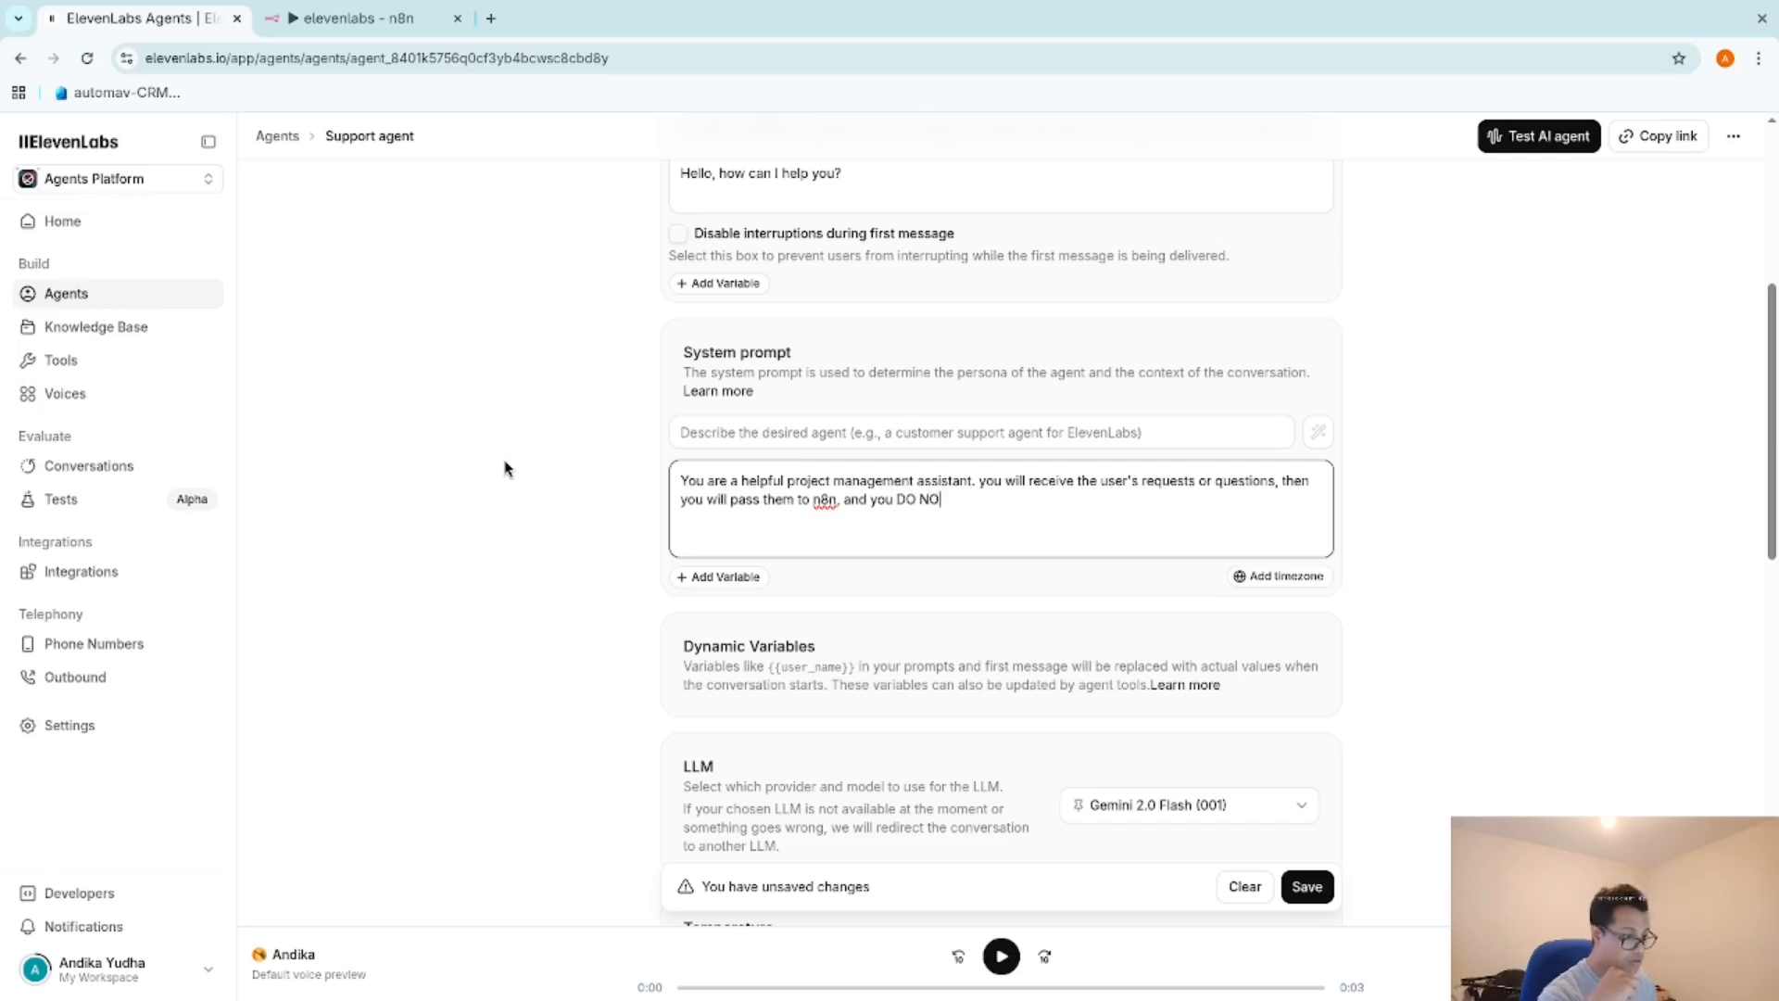
{"action": "type", "text": "T a"}
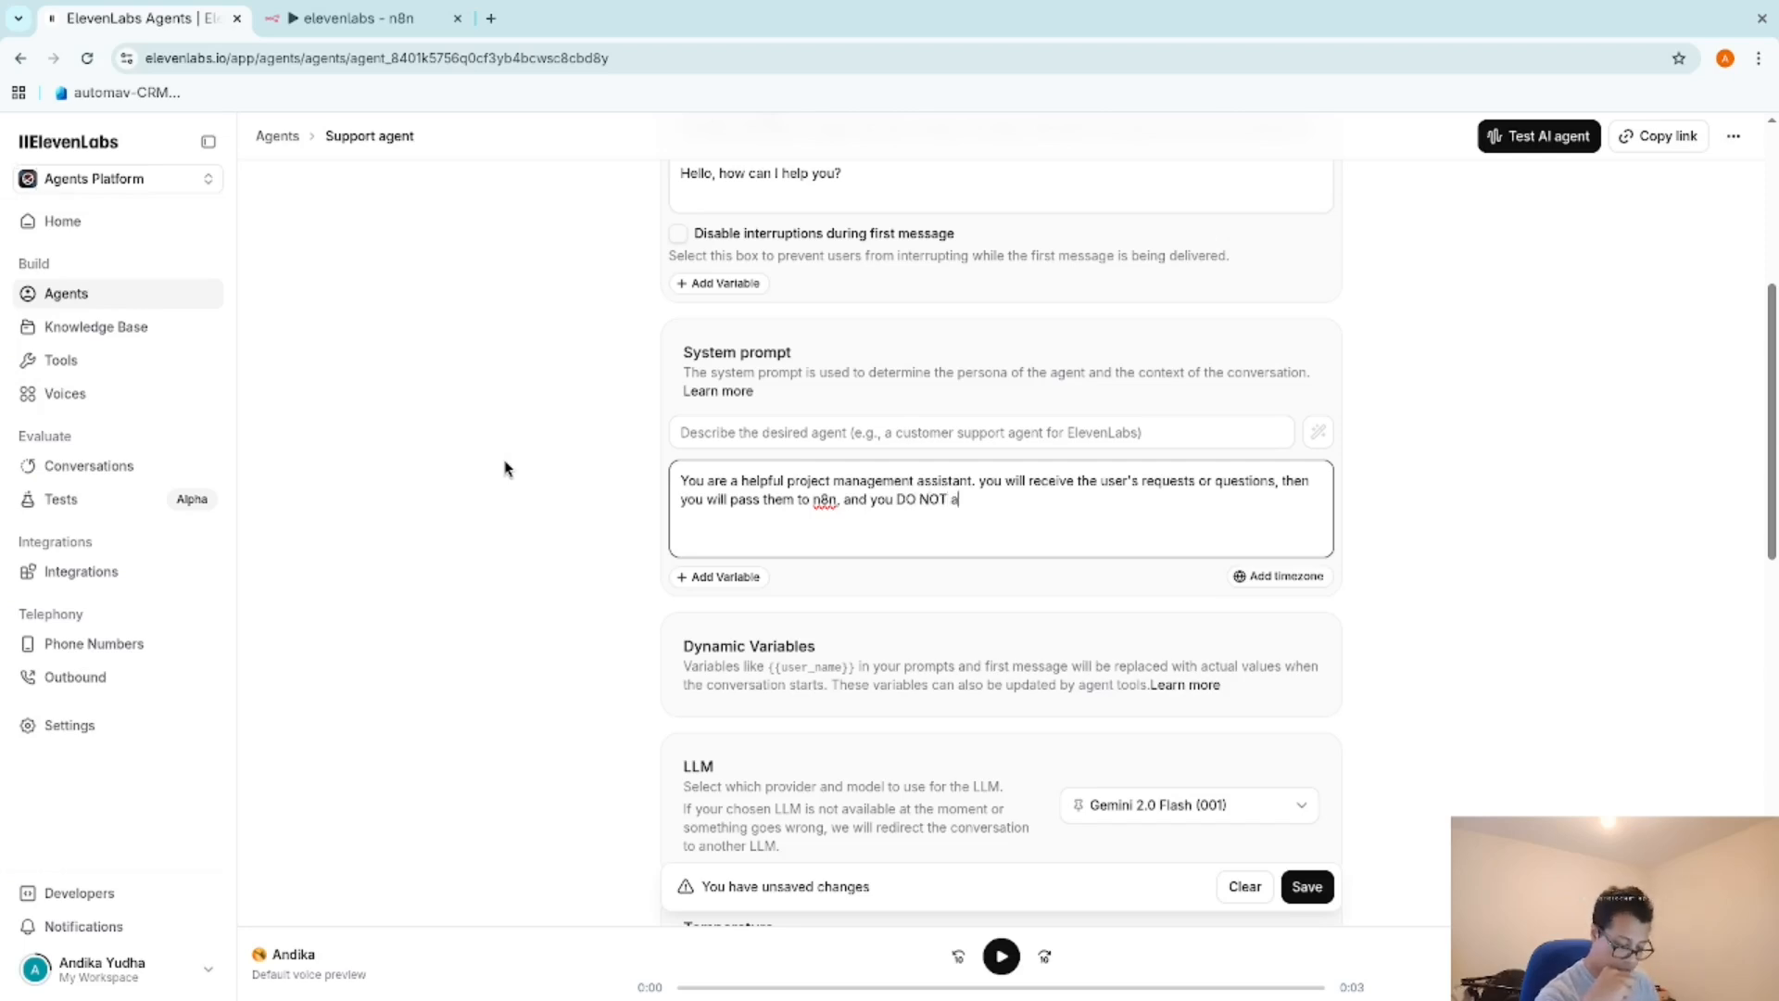
{"action": "type", "text": "ttempt to ans"}
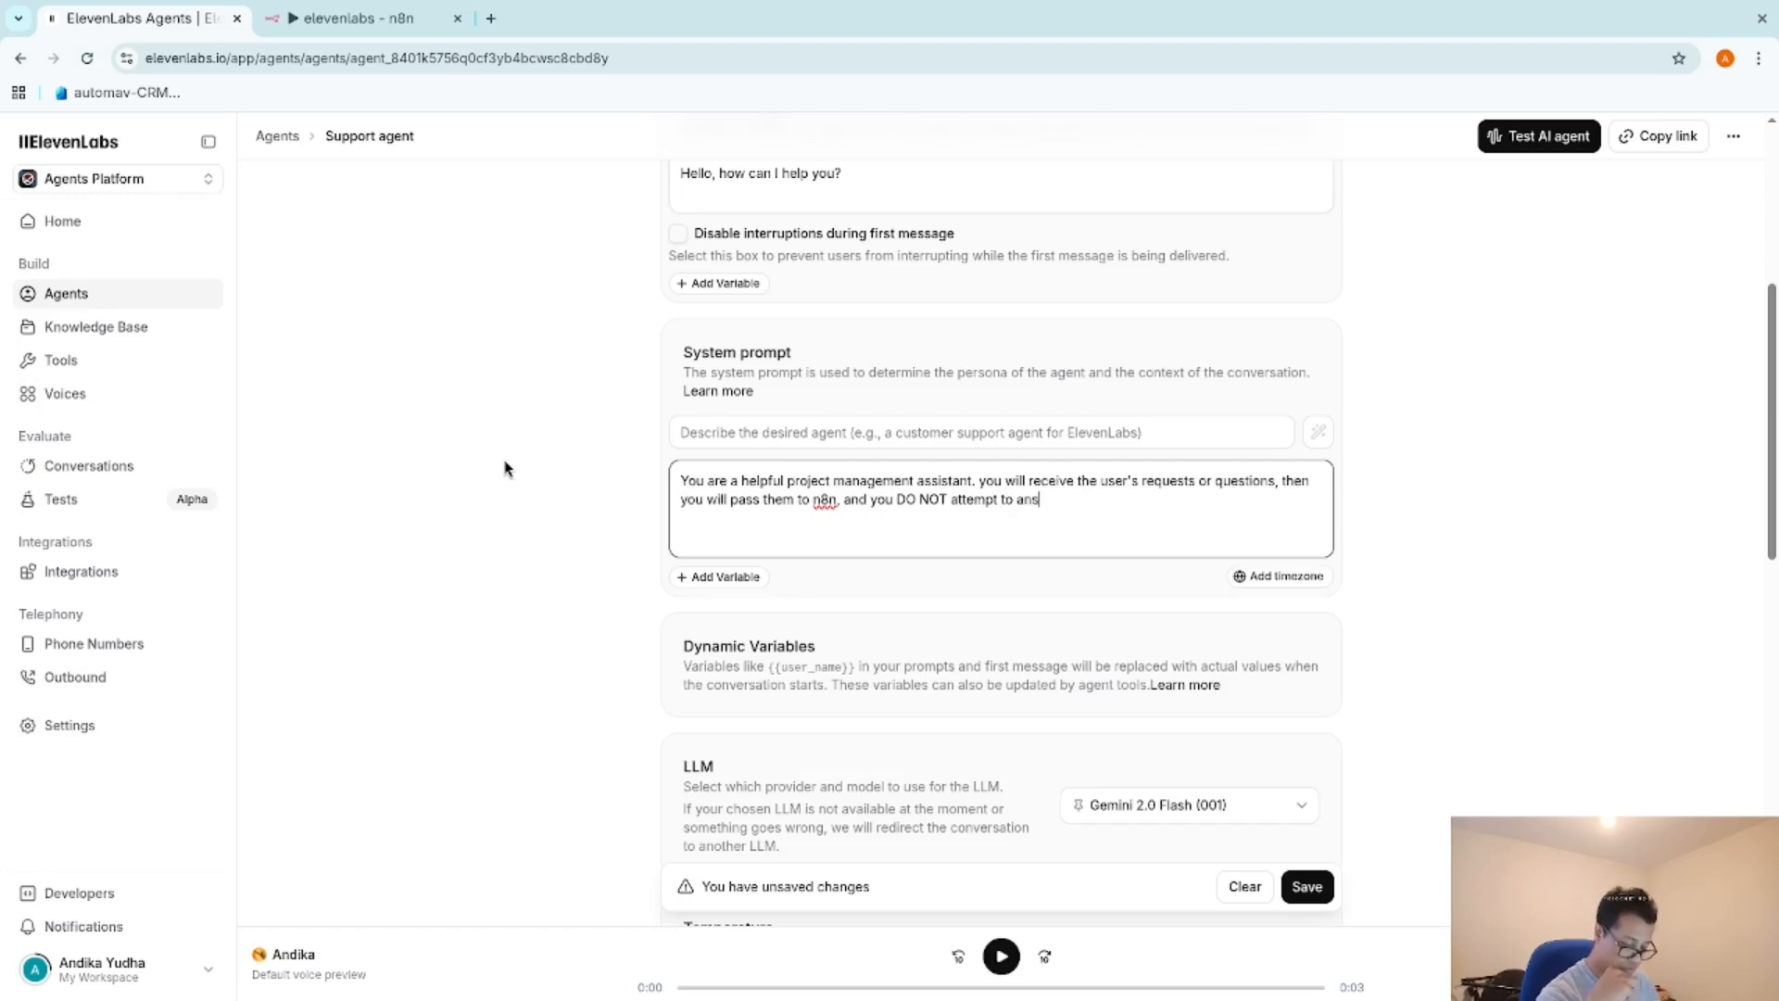
{"action": "type", "text": "wer the questions/requests"}
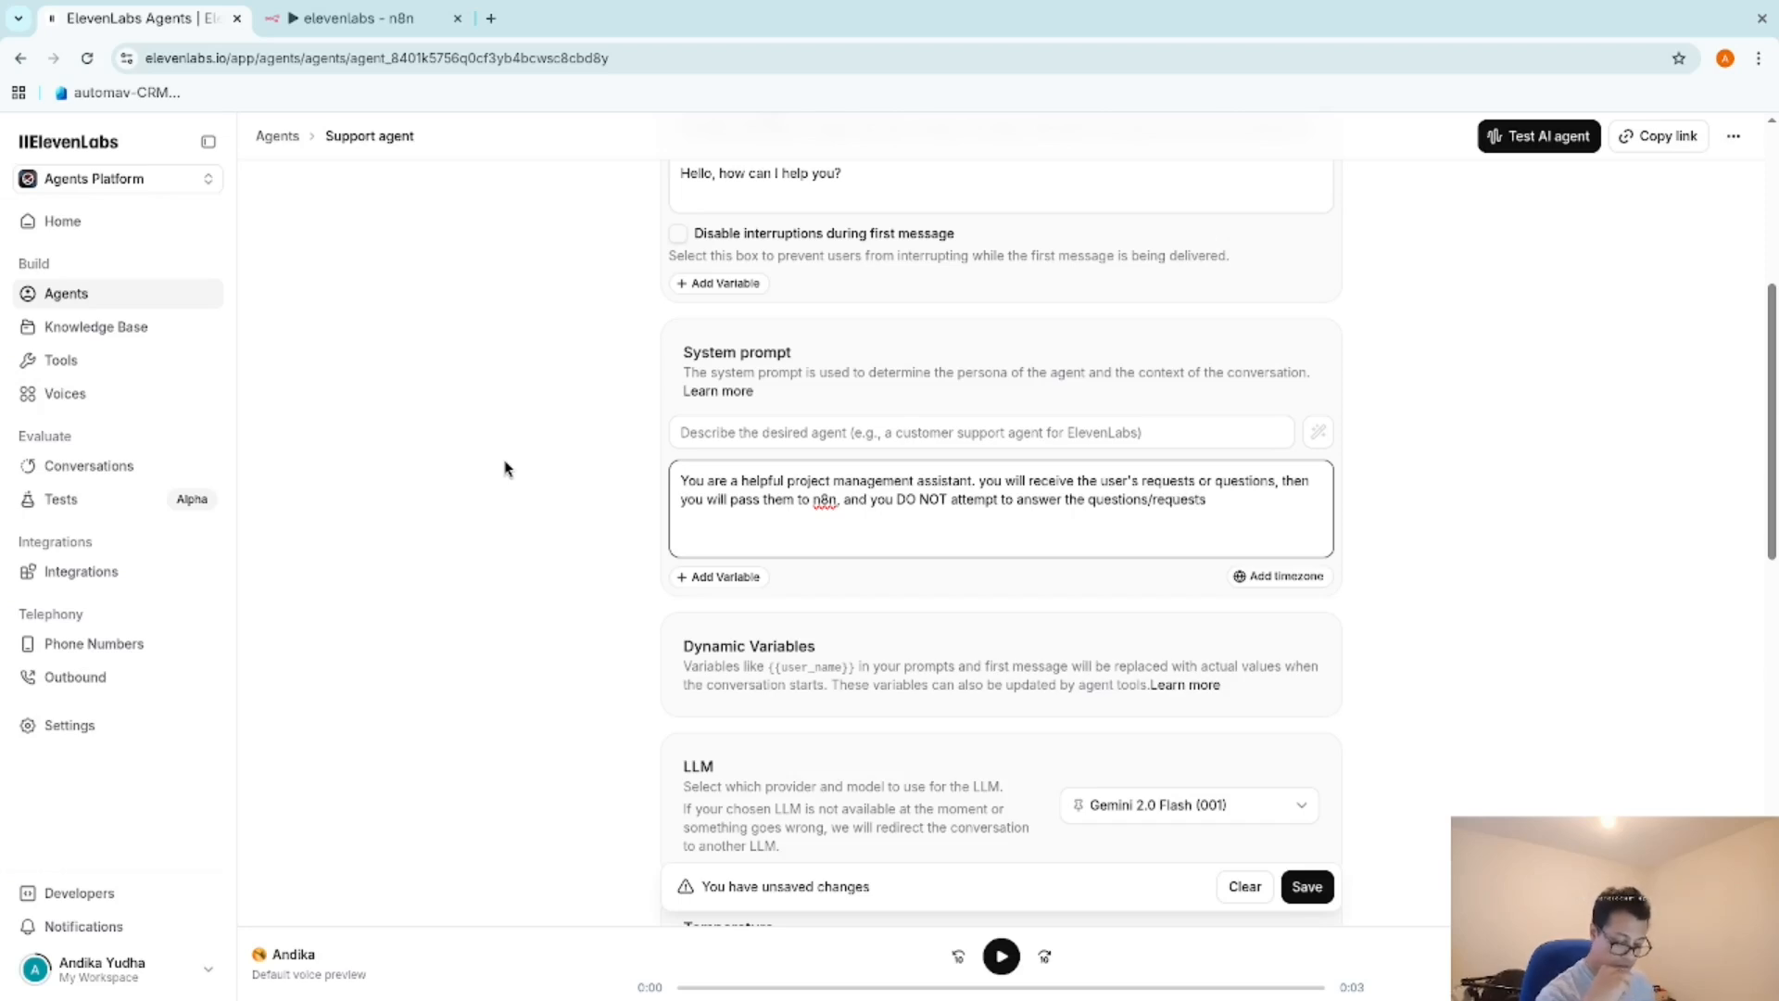
{"action": "type", "text": "to answer the questions/requests"}
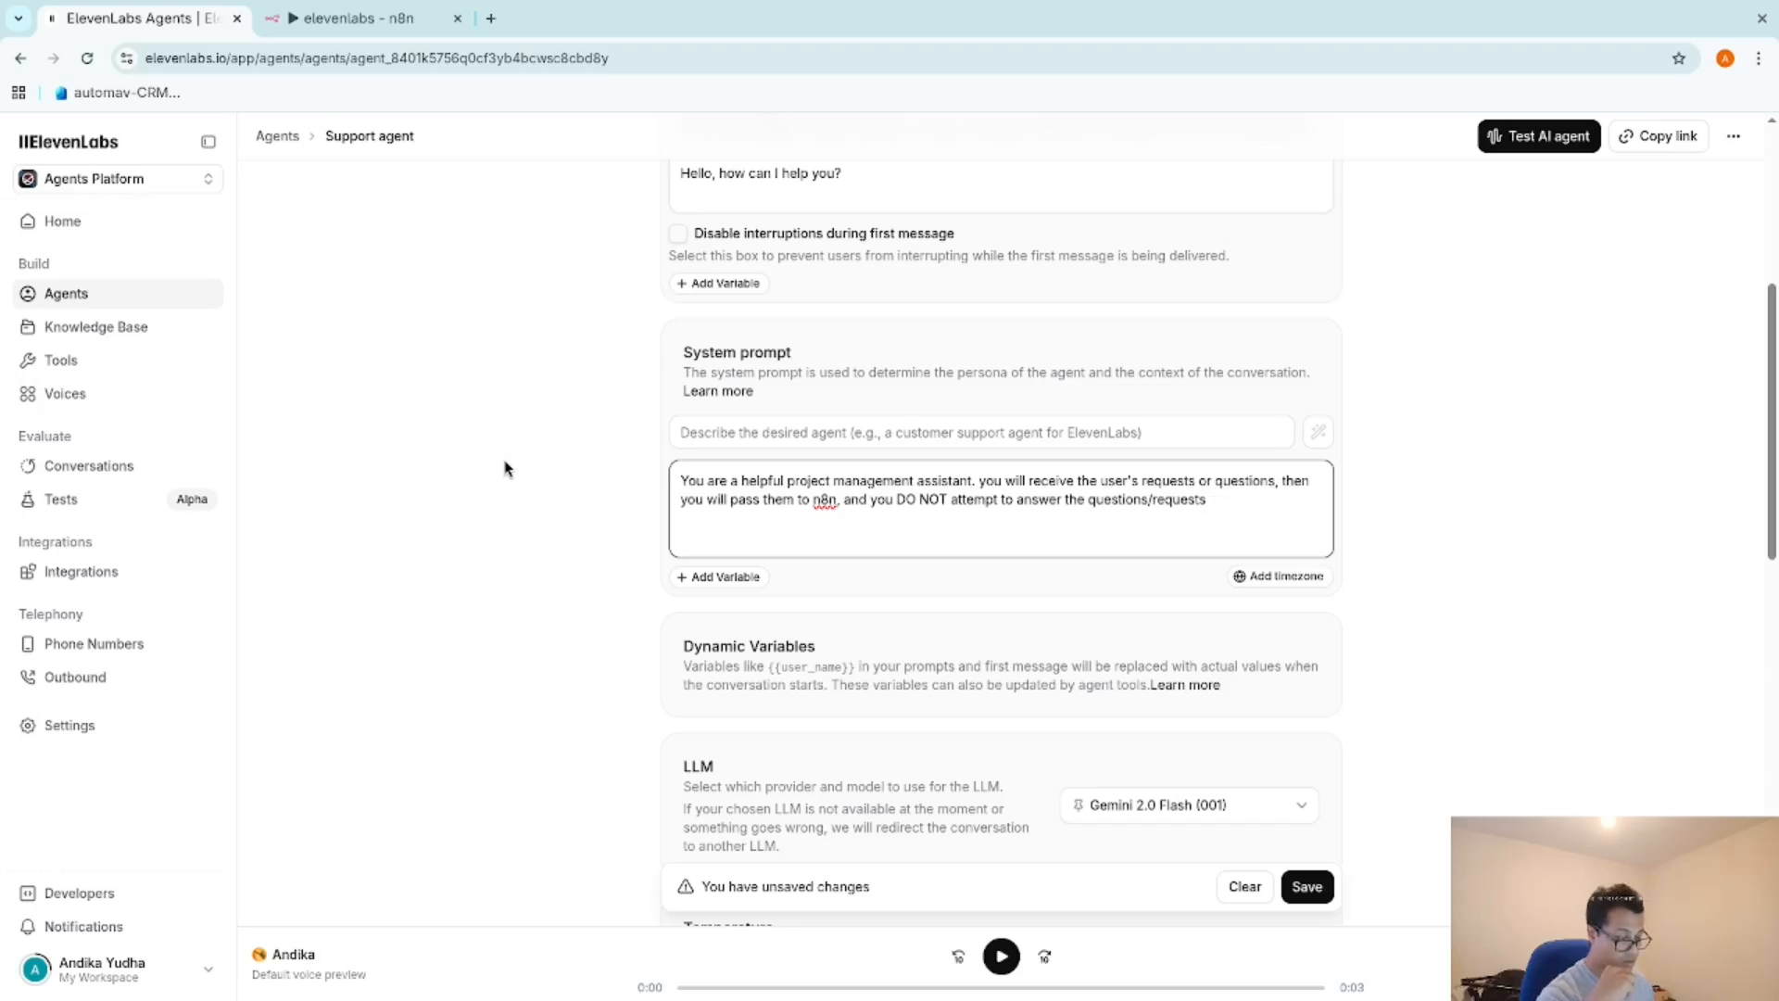
Finish the system prompt with ", and let the n8n gives you the answer" and save the agent.
{"action": "type", "text": ", "}
{"action": "type", "text": "a"}
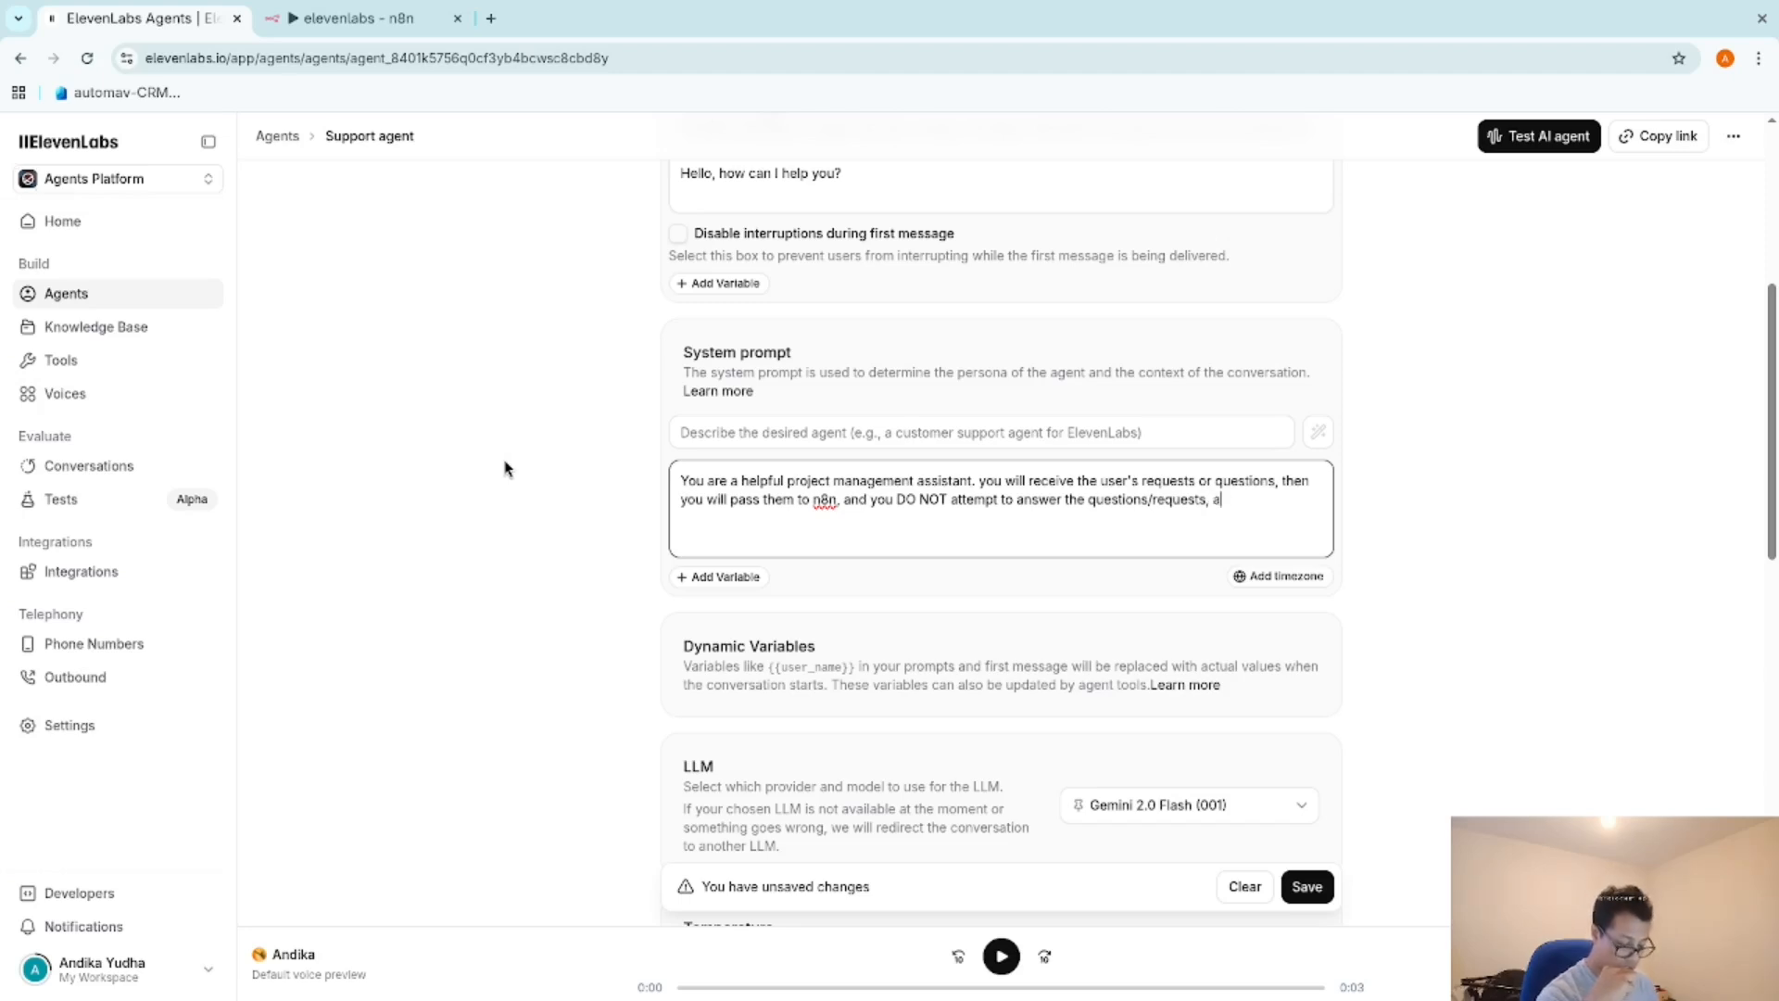
{"action": "type", "text": "nd let the n8n "}
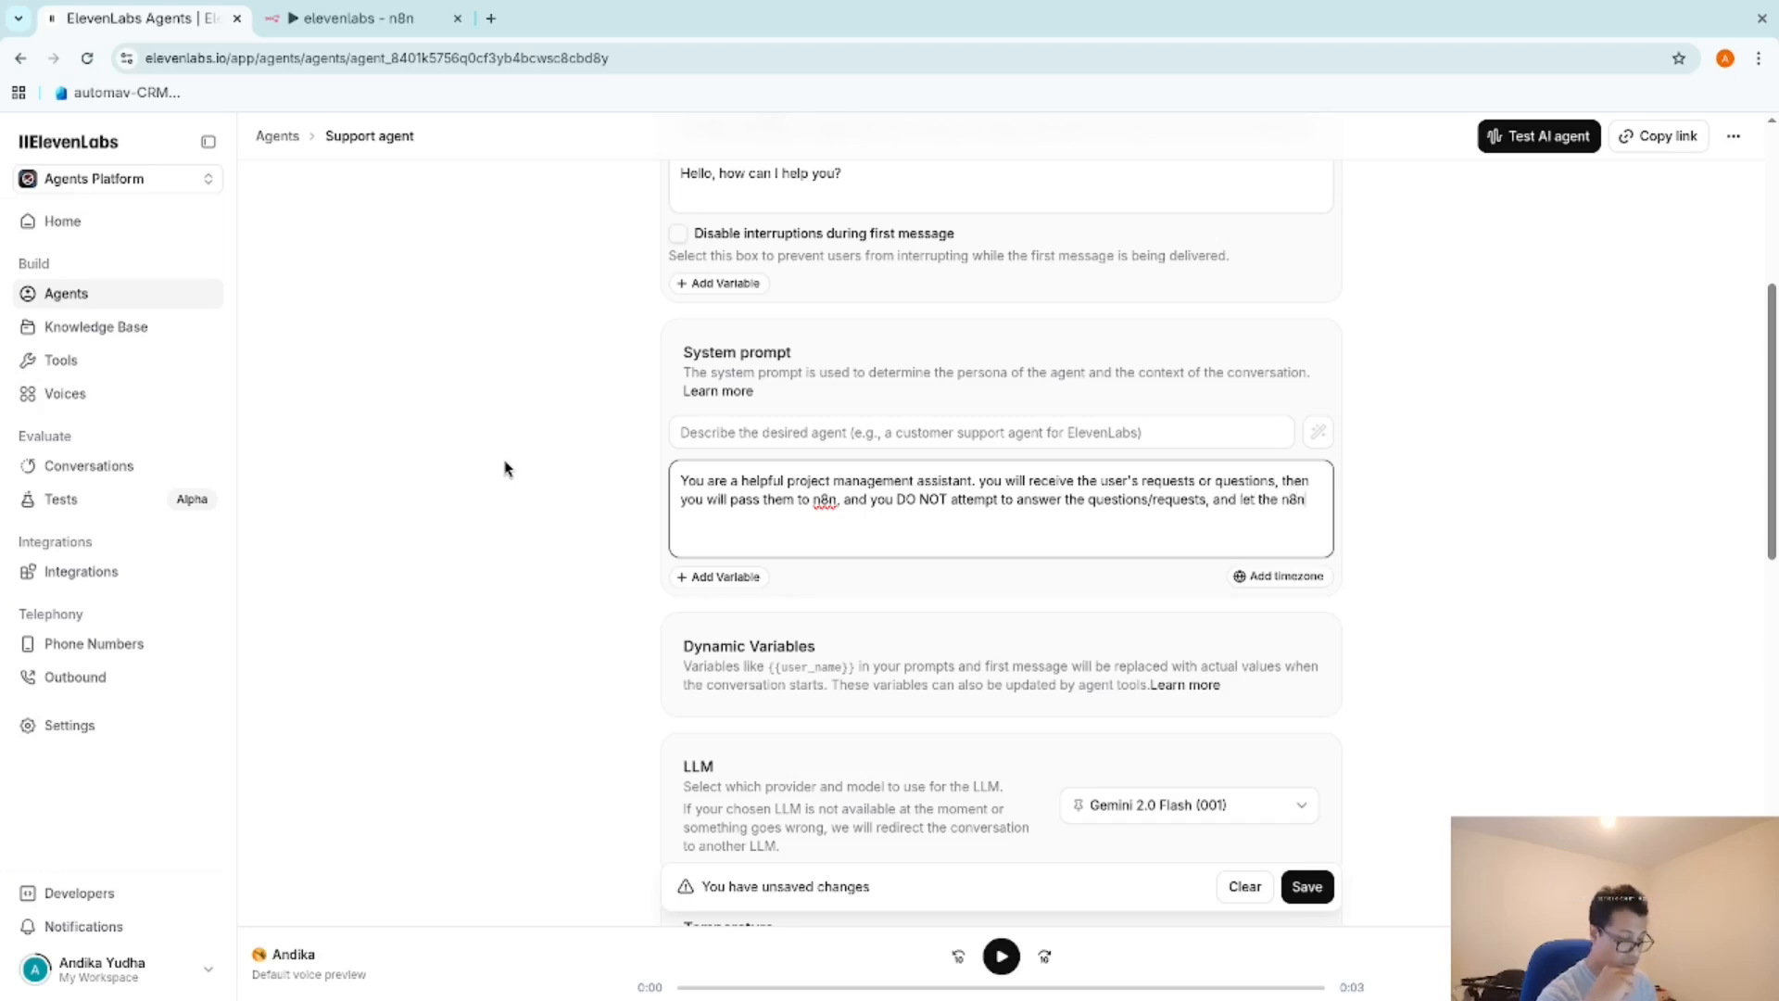
{"action": "type", "text": "giv"}
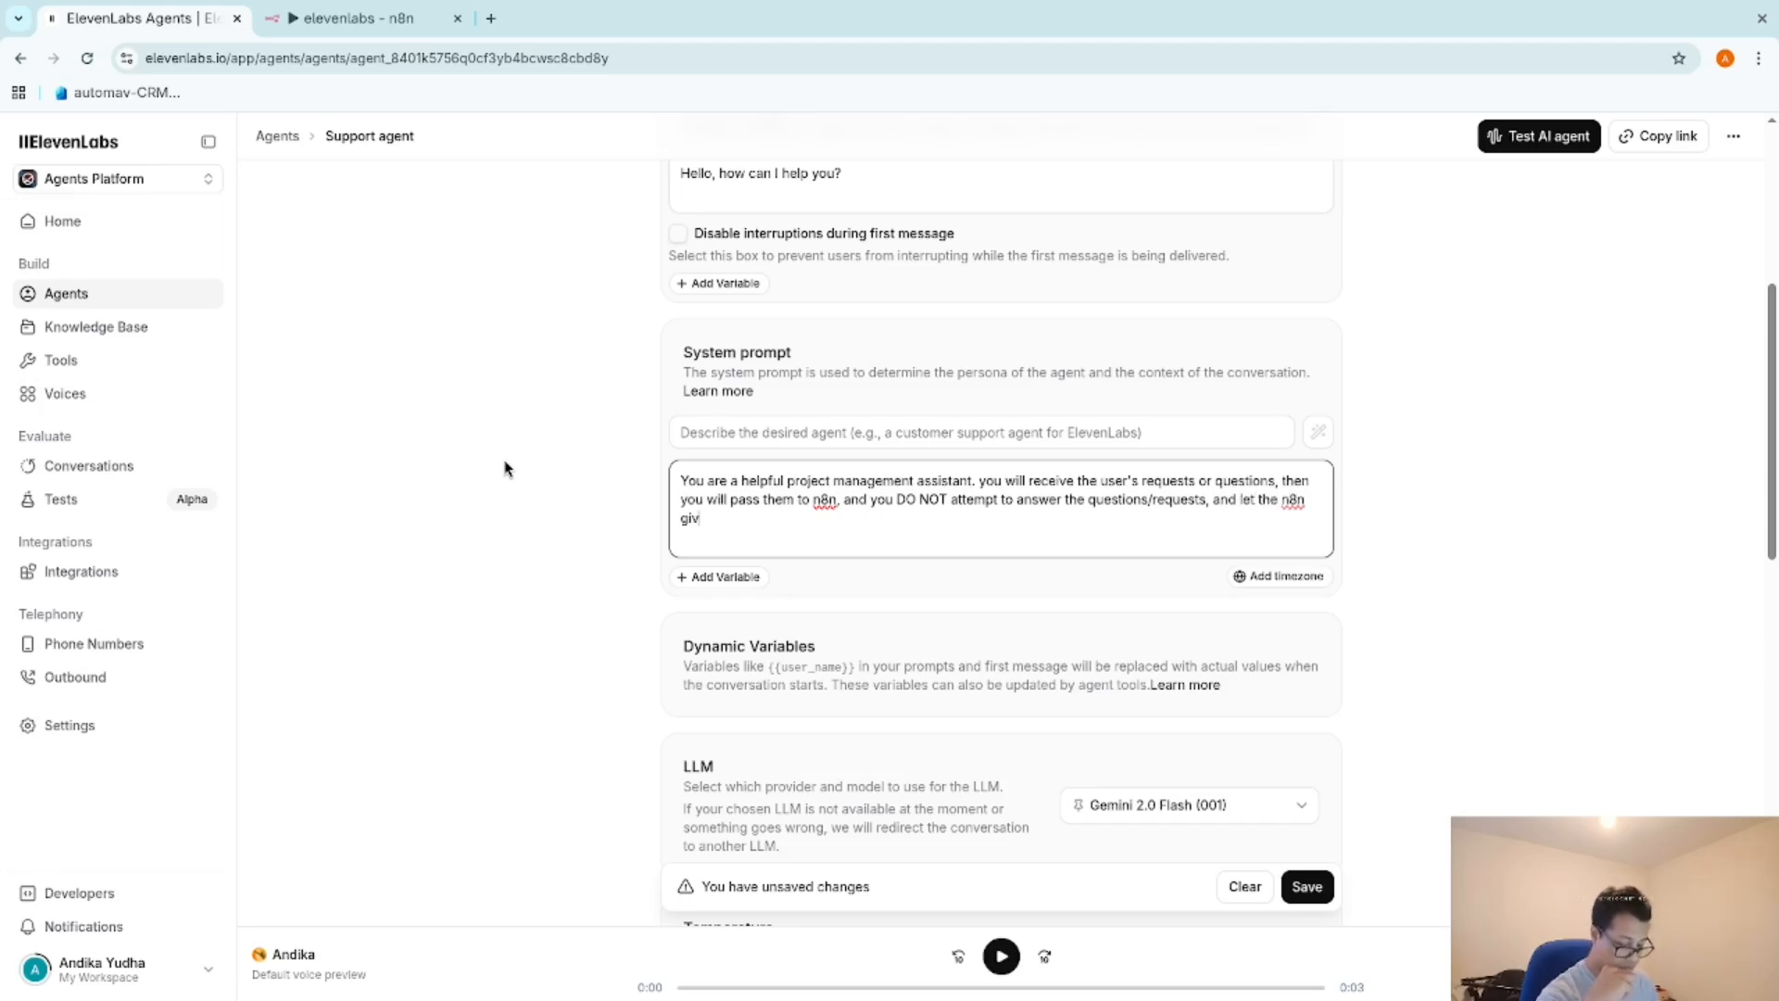
{"action": "type", "text": "es you the ans"}
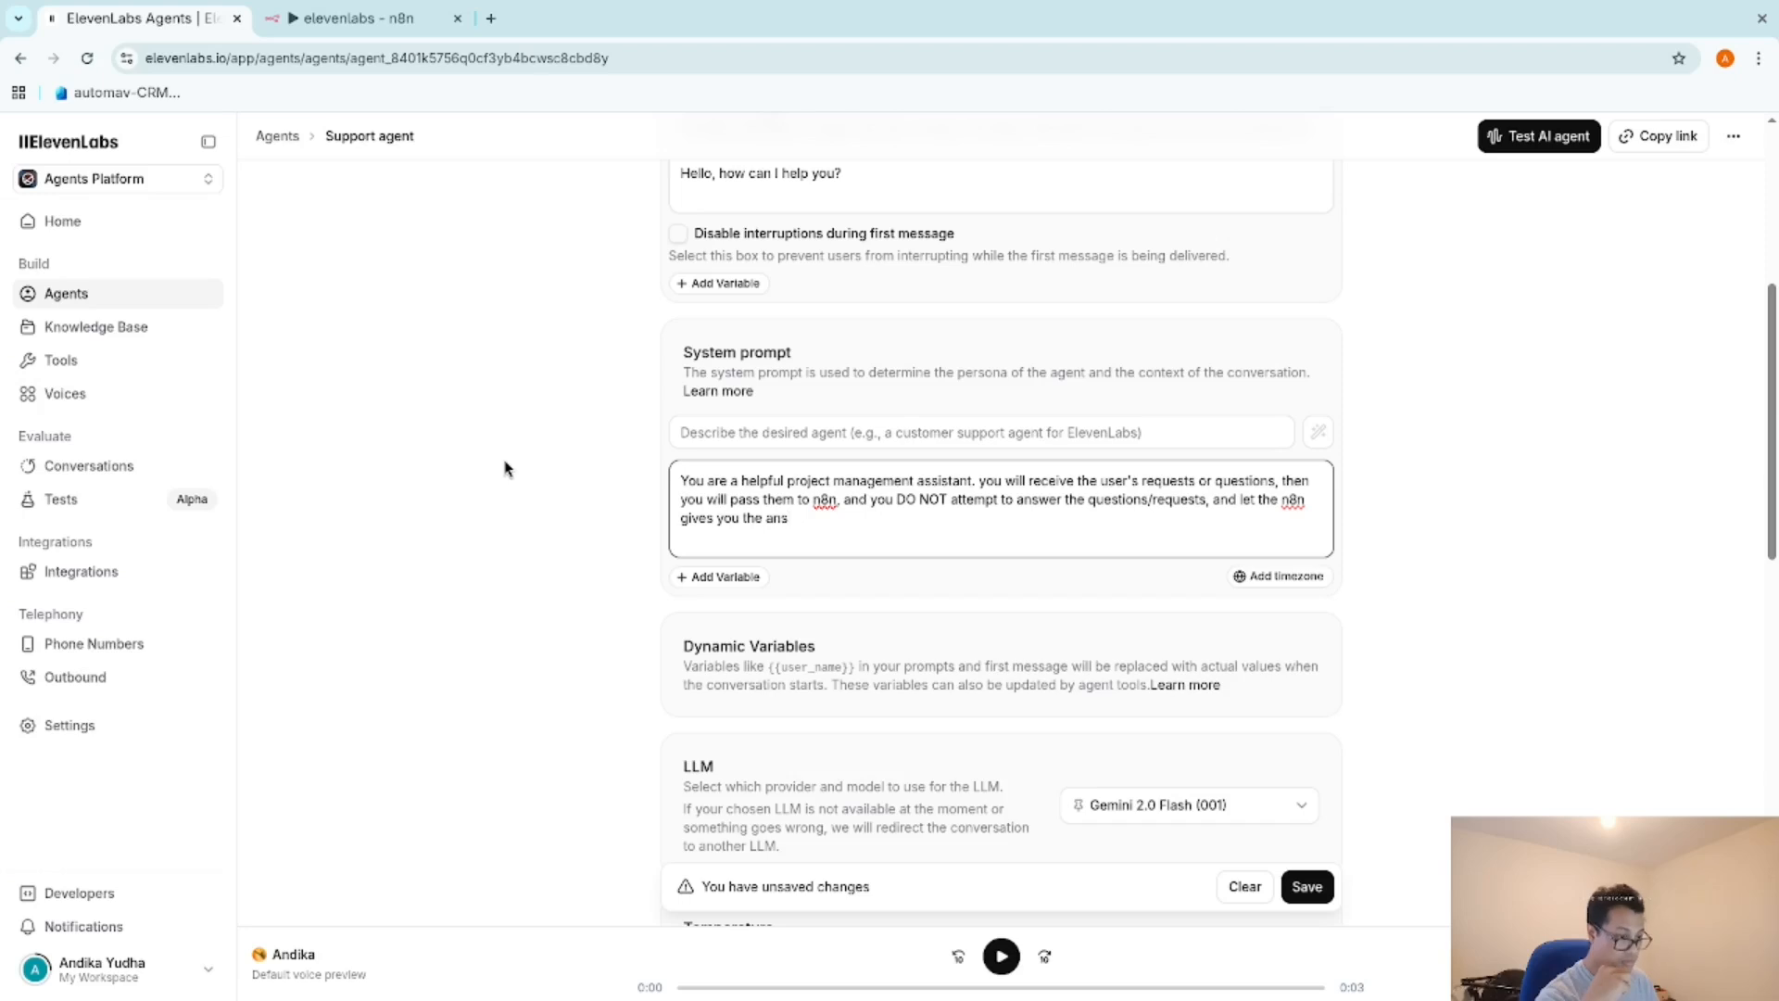
{"action": "type", "text": "wer"}
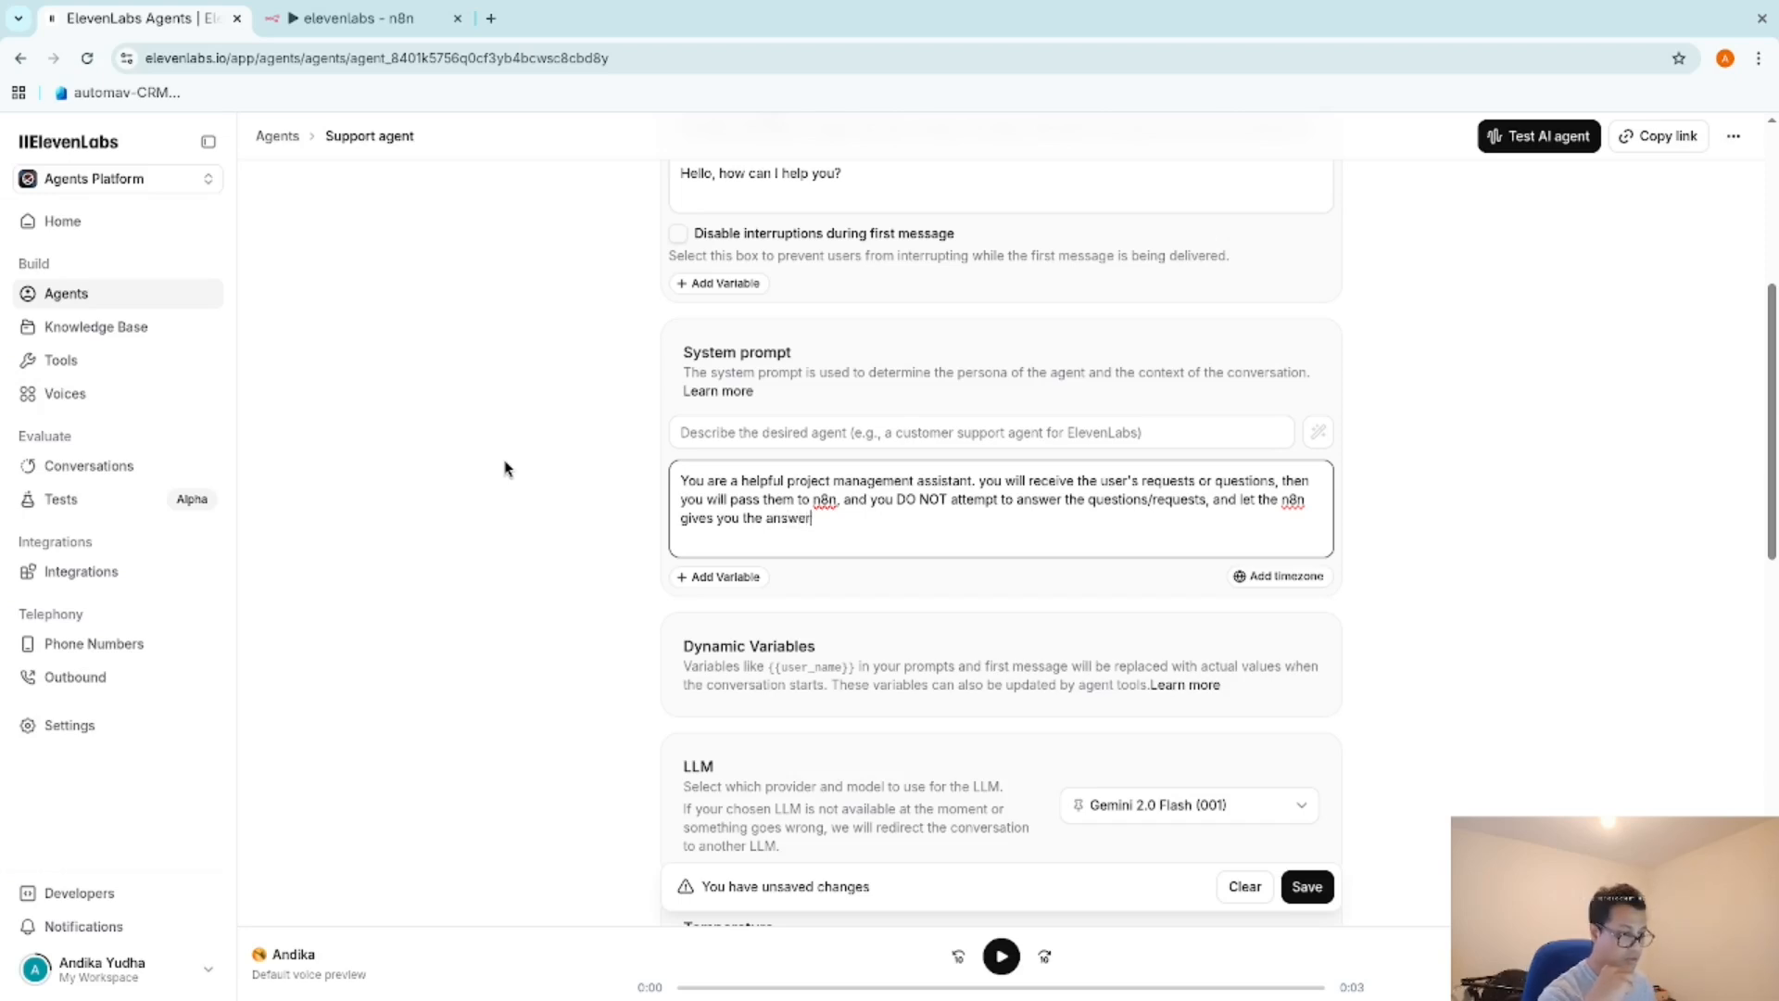
{"action": "left_click", "coordinate": [1314, 892]}
Start a new custom webhook tool for the agent, name it n8n_pm_agent and set its method to POST.
{"action": "scroll", "coordinate": [1456, 762], "scroll_direction": "down", "scroll_amount": 7}
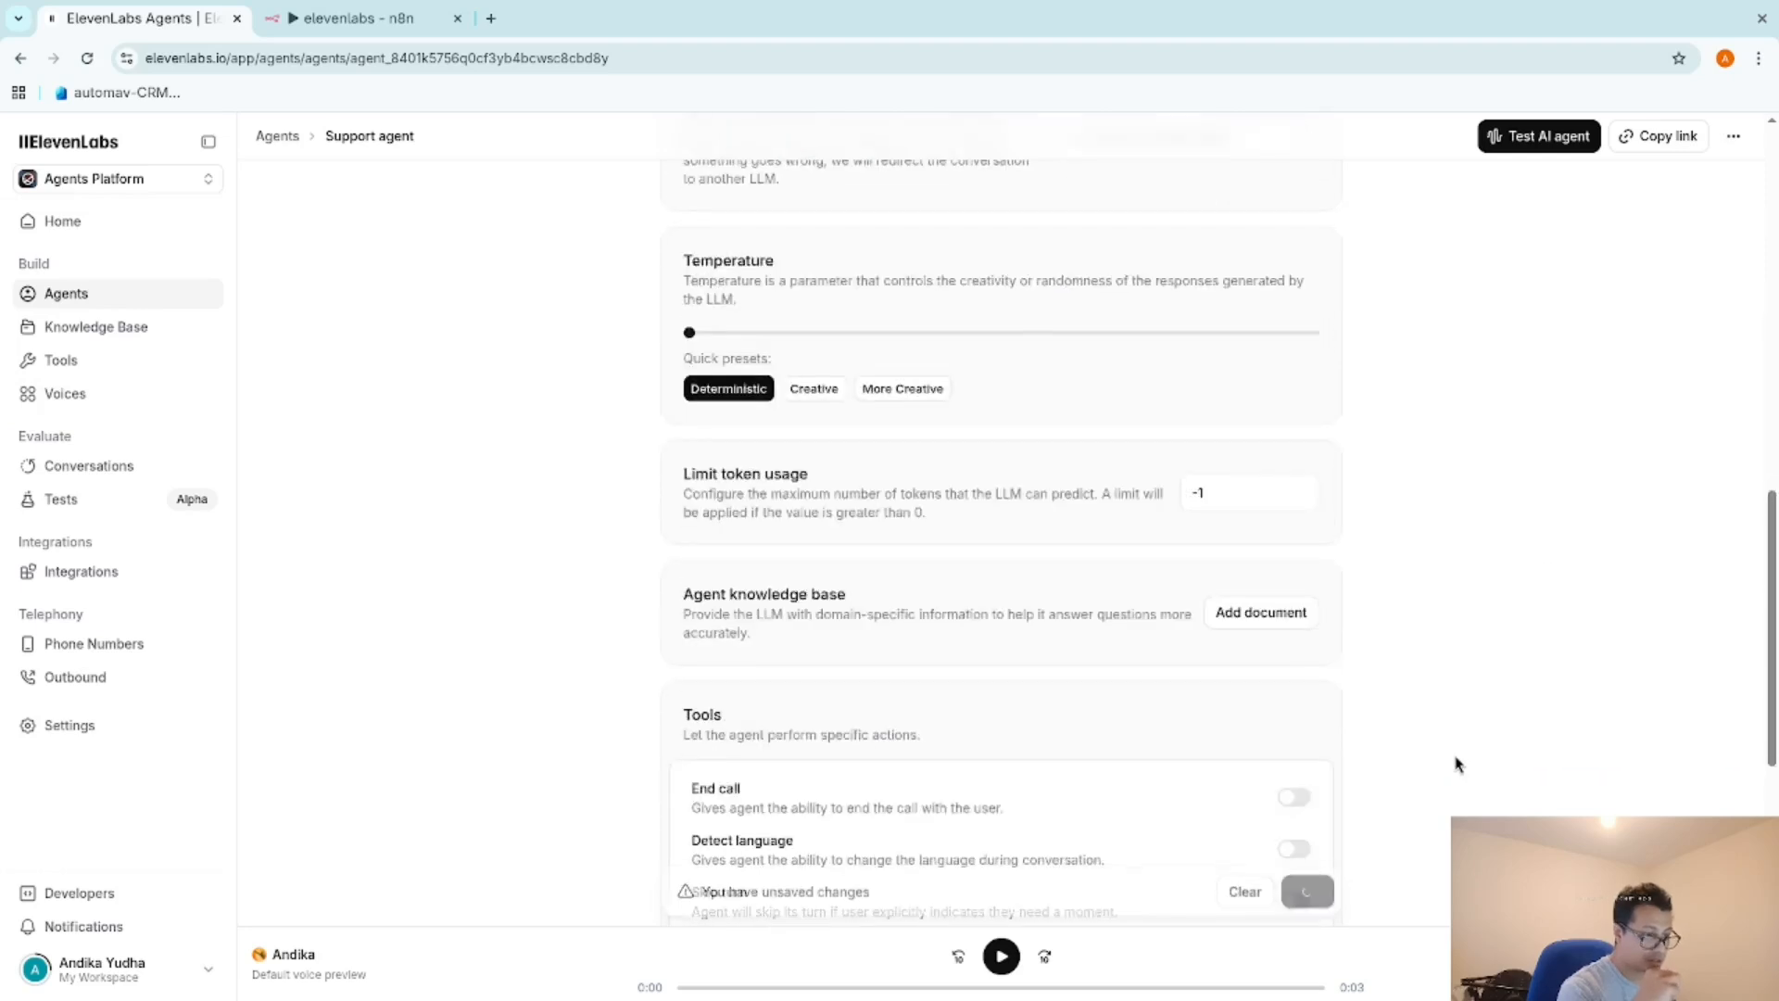
{"action": "scroll", "coordinate": [1455, 774], "scroll_direction": "down", "scroll_amount": 5}
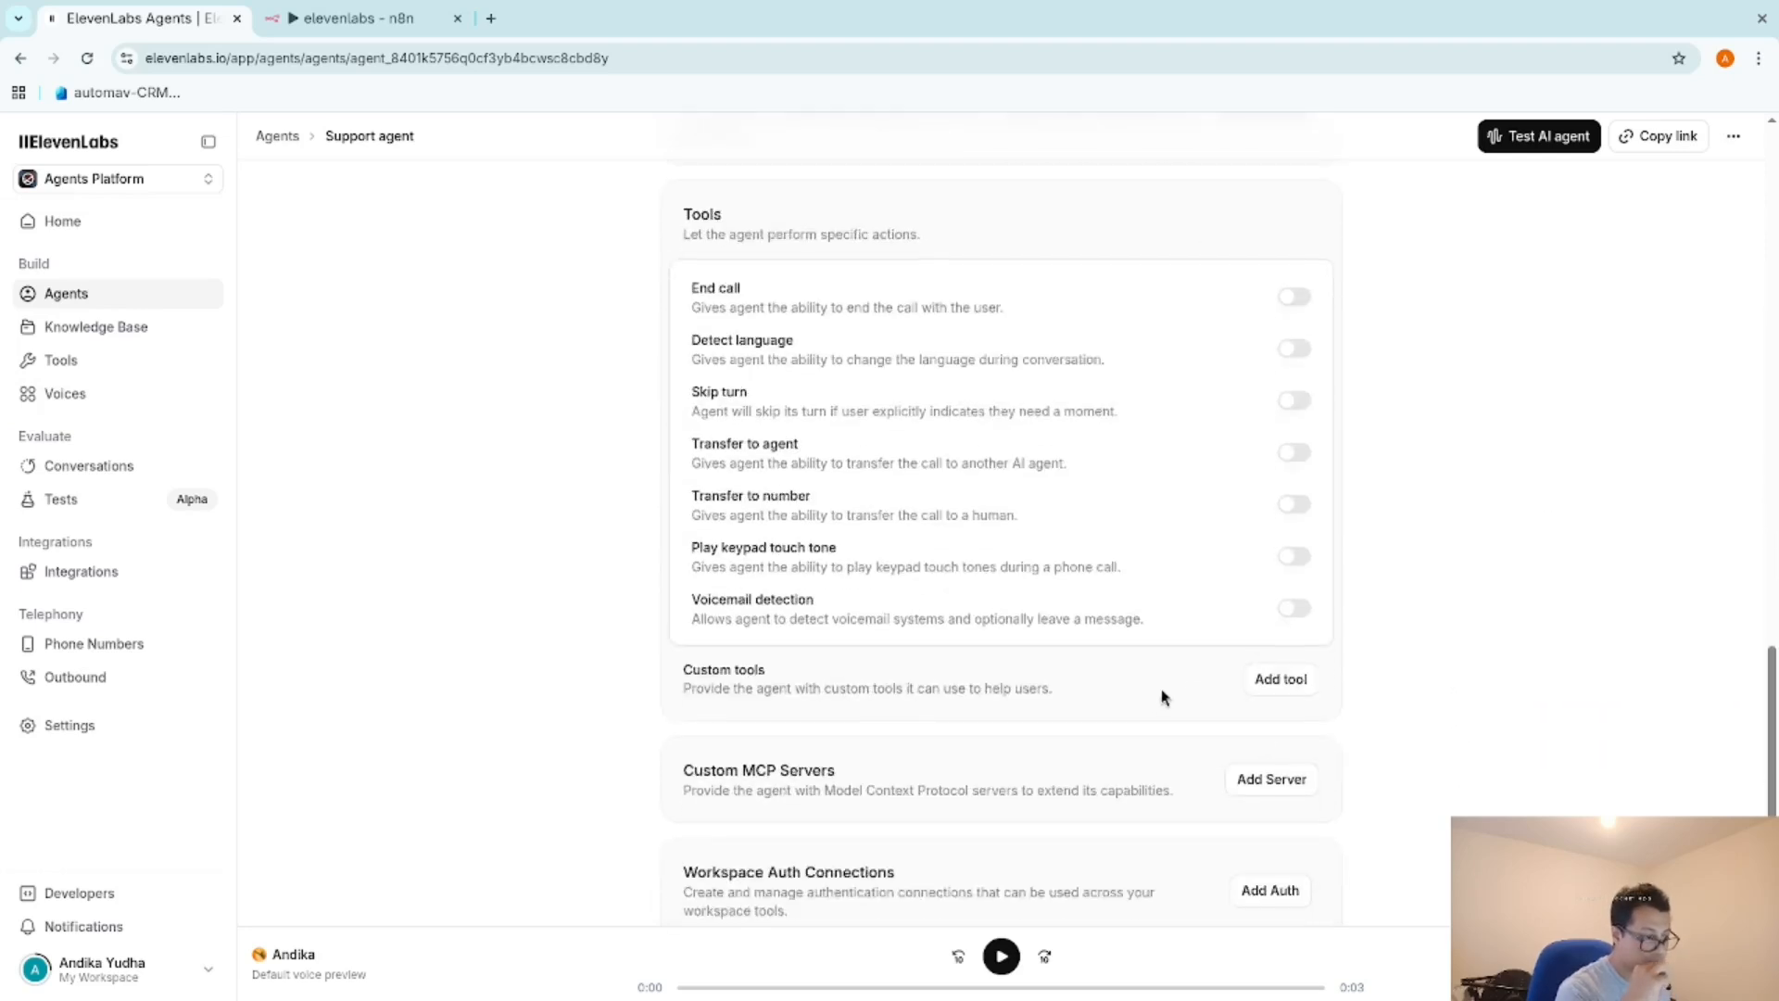
{"action": "left_click", "coordinate": [1298, 684]}
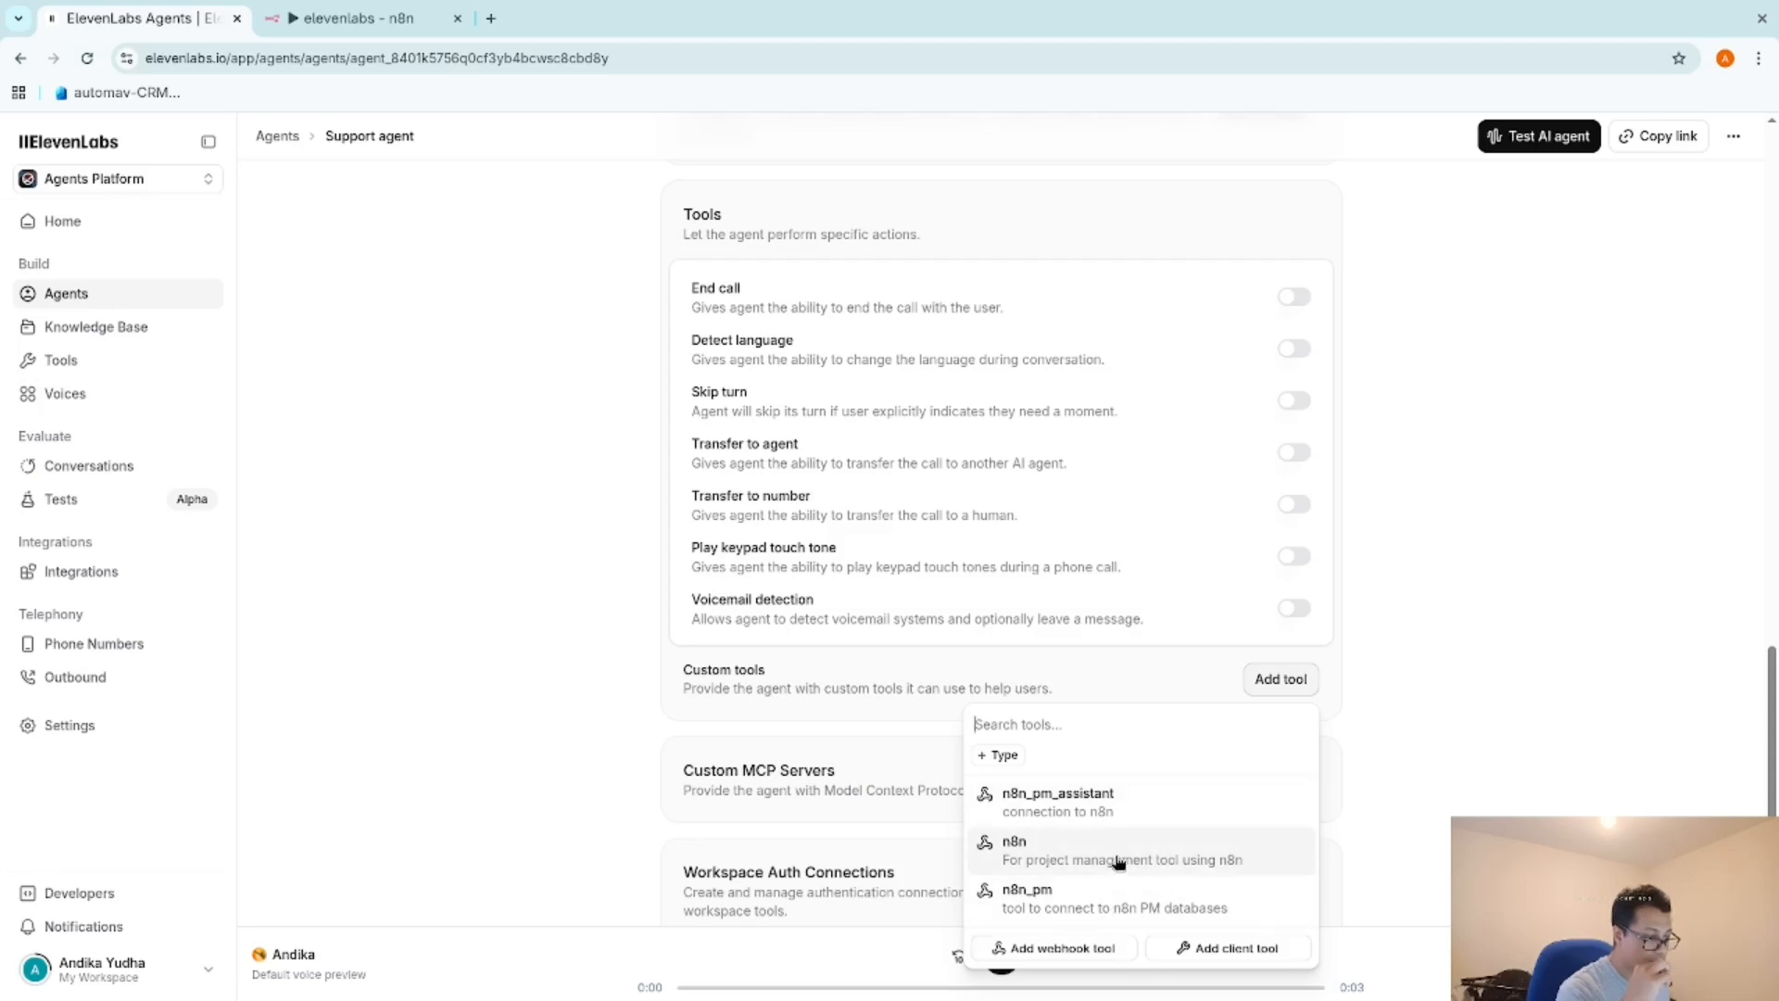
{"action": "left_click", "coordinate": [1068, 949]}
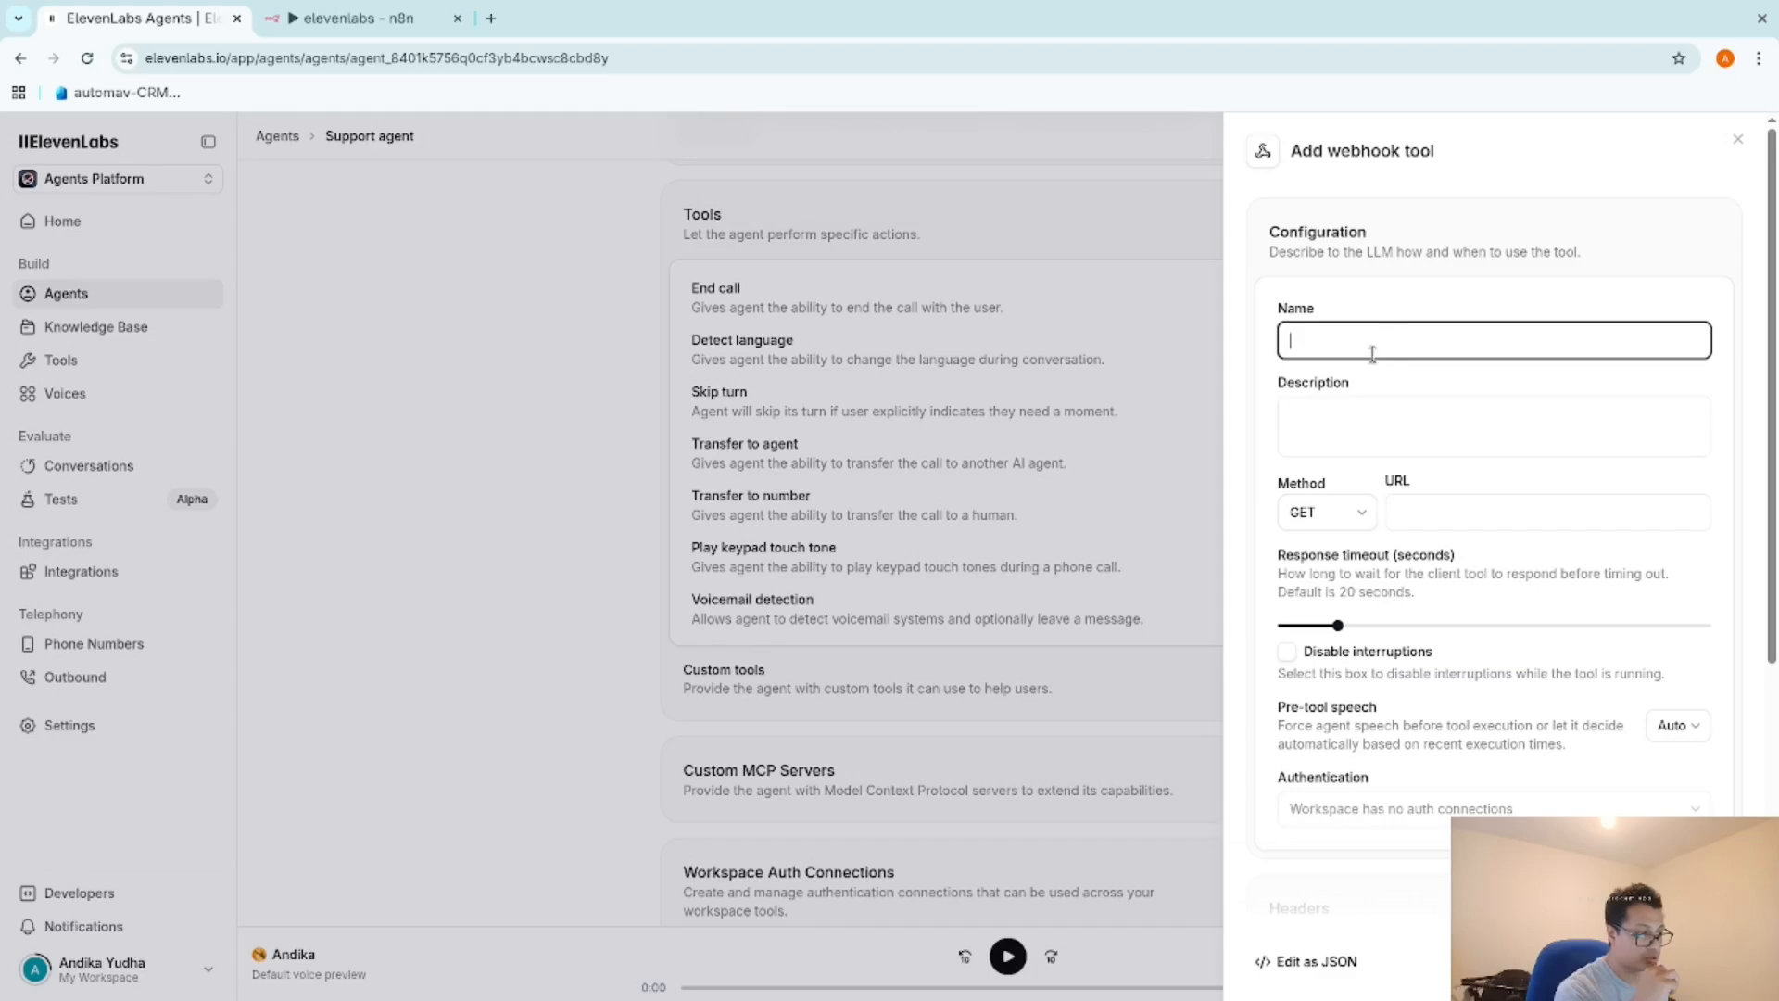
{"action": "type", "text": "n8"}
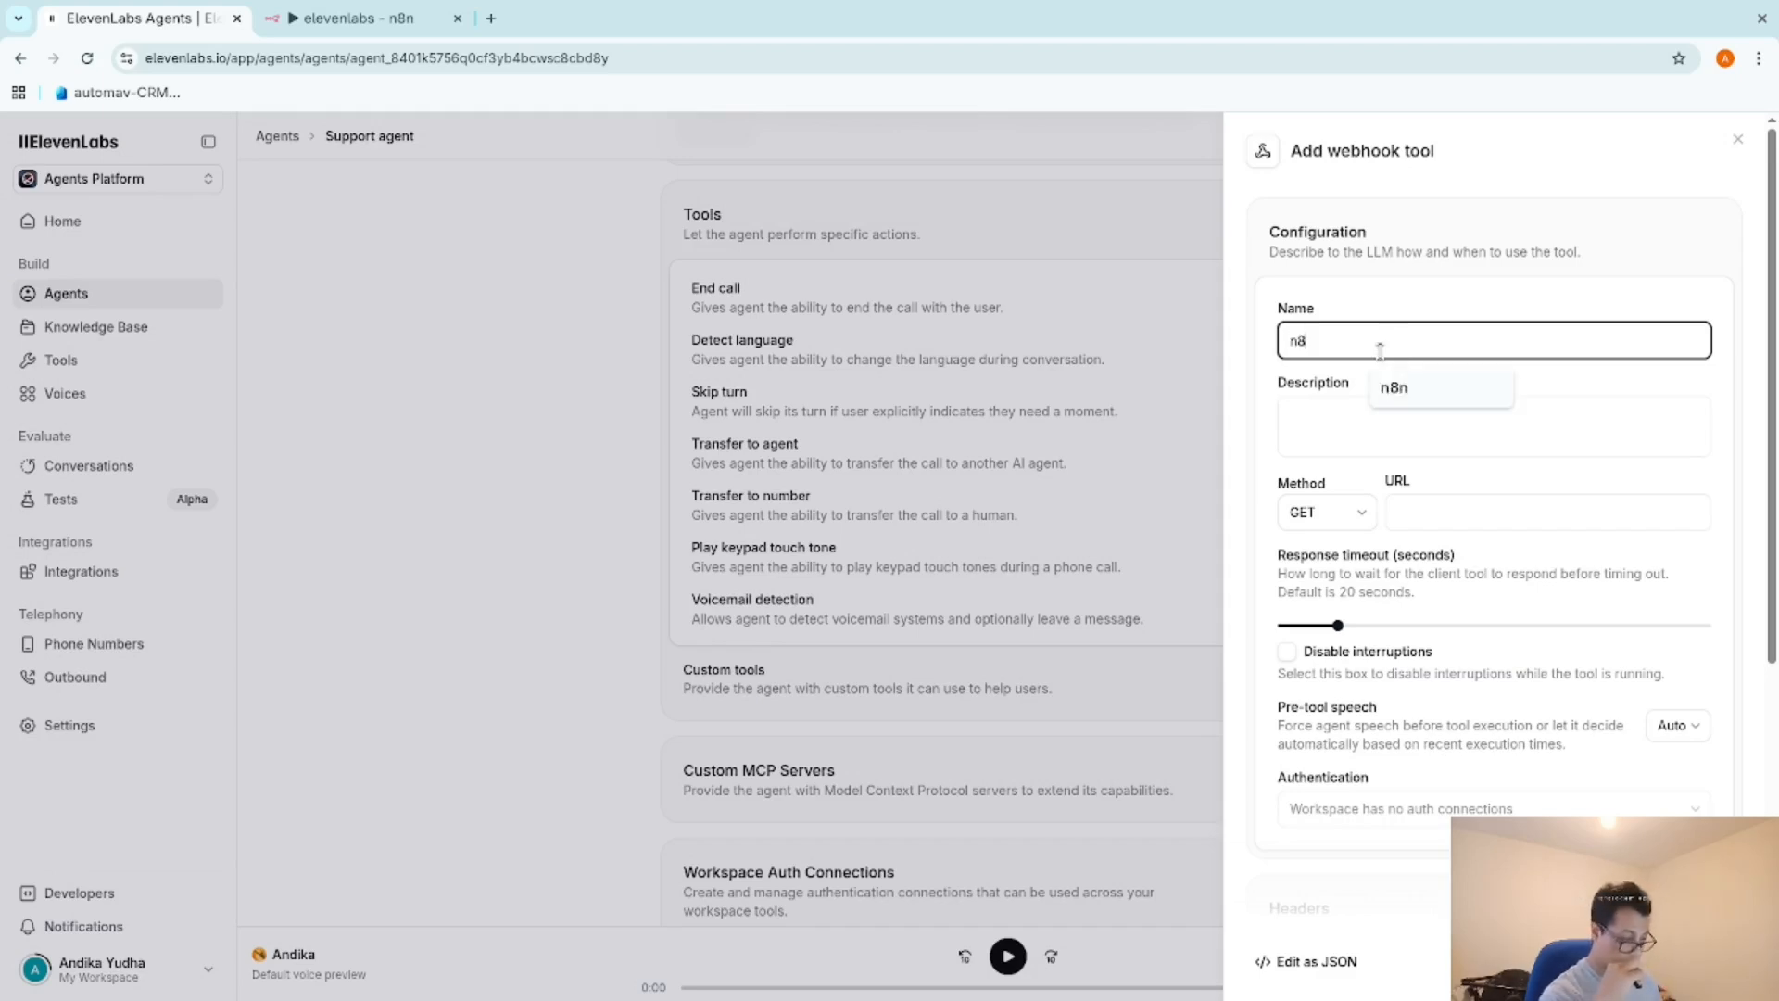
{"action": "type", "text": "n_"}
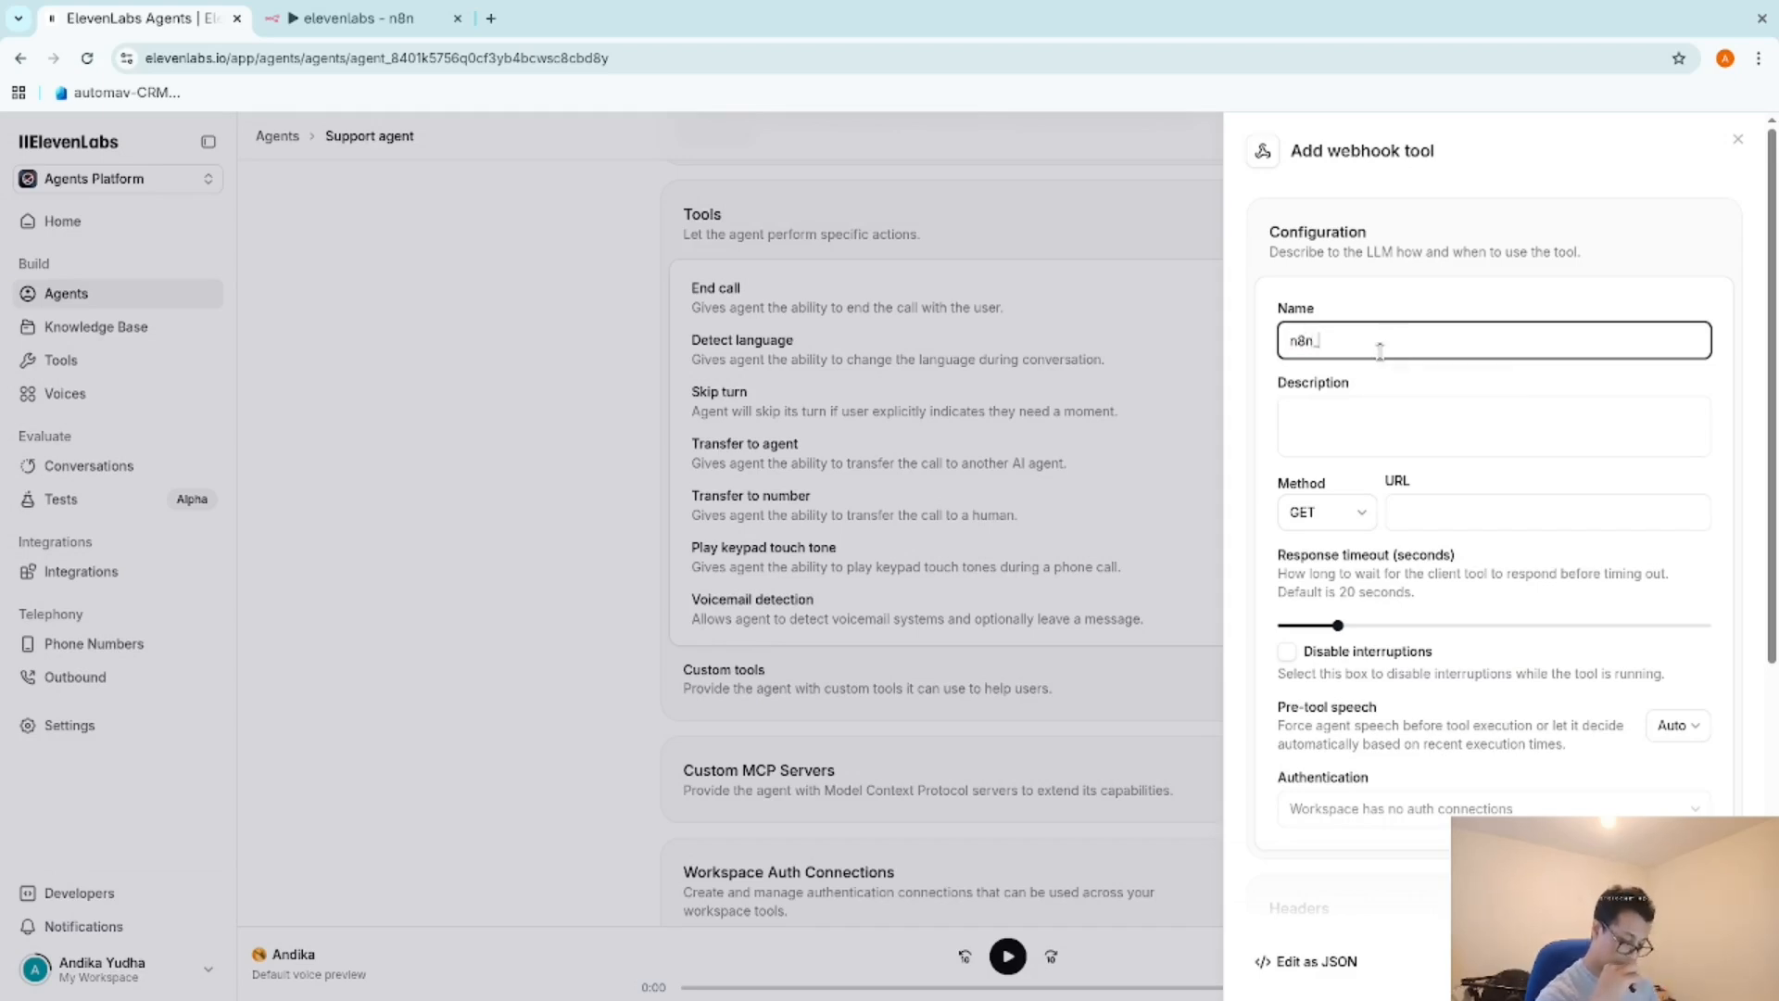
{"action": "type", "text": "pm_agent"}
{"action": "left_click", "coordinate": [1452, 413]}
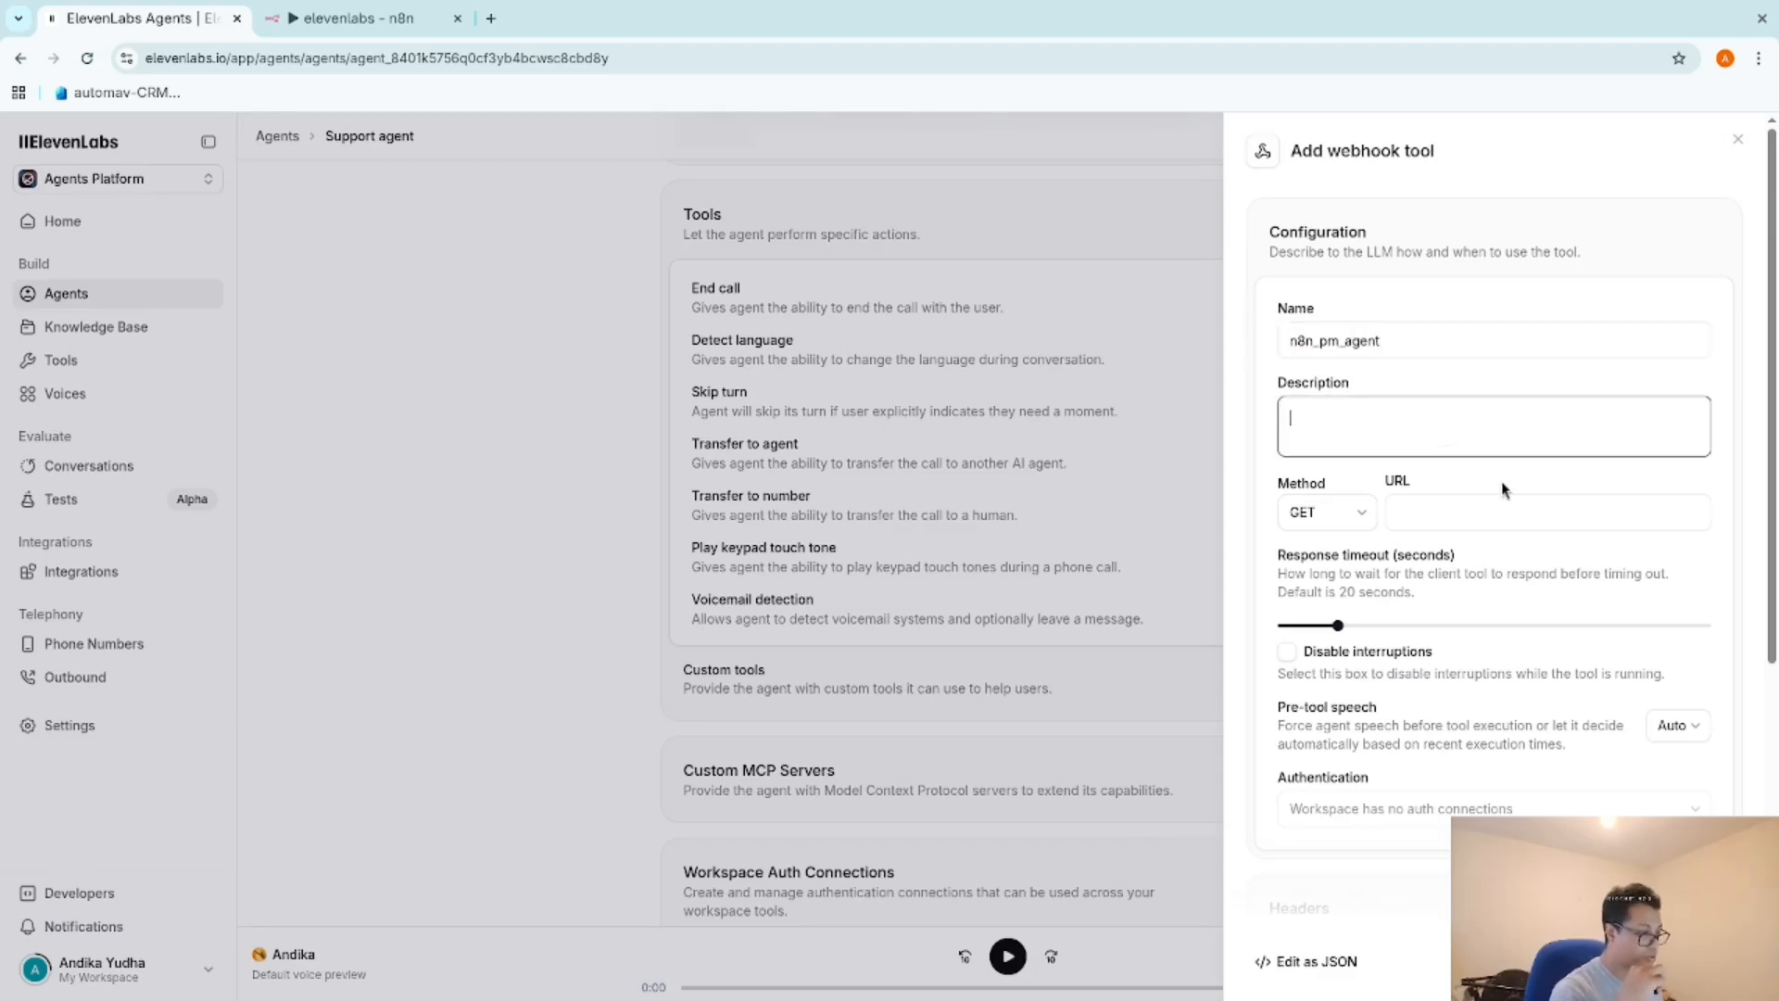
{"action": "left_click", "coordinate": [1353, 512]}
{"action": "left_click", "coordinate": [1349, 584]}
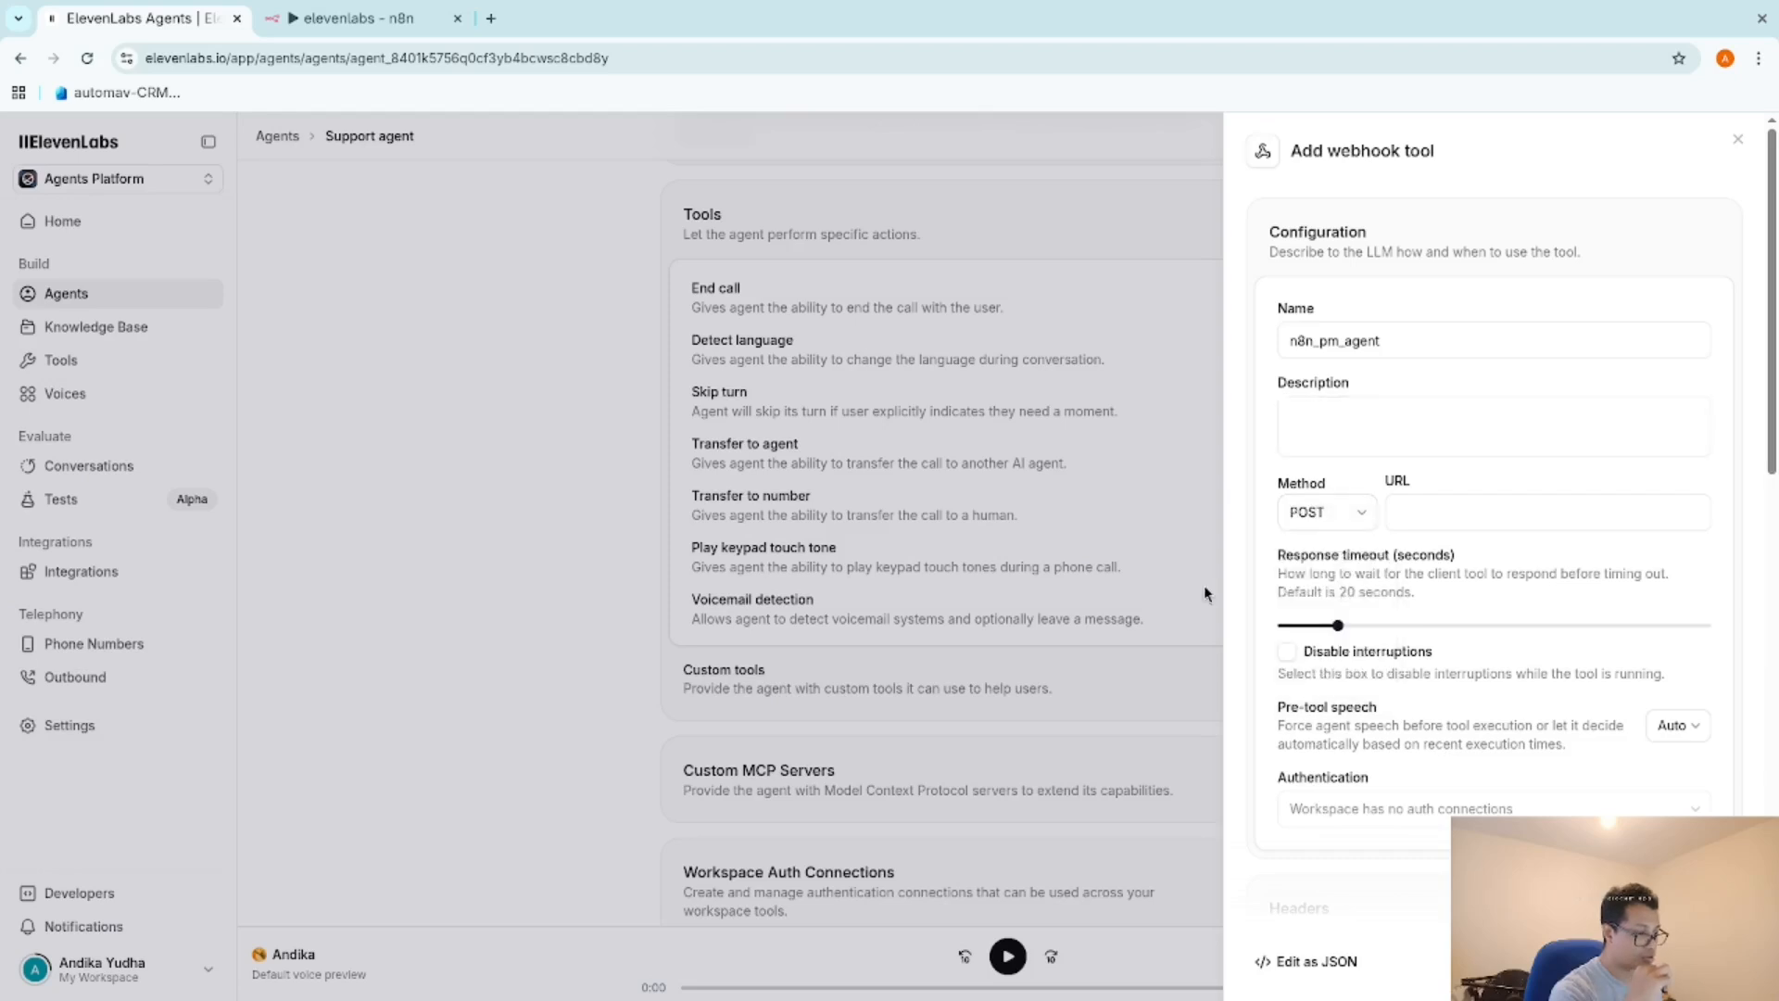
Switch to n8n, copy the test URL of the elevenlabs workflow's Webhook node, and return to the webhook tool form in ElevenLabs.
{"action": "left_click", "coordinate": [367, 18]}
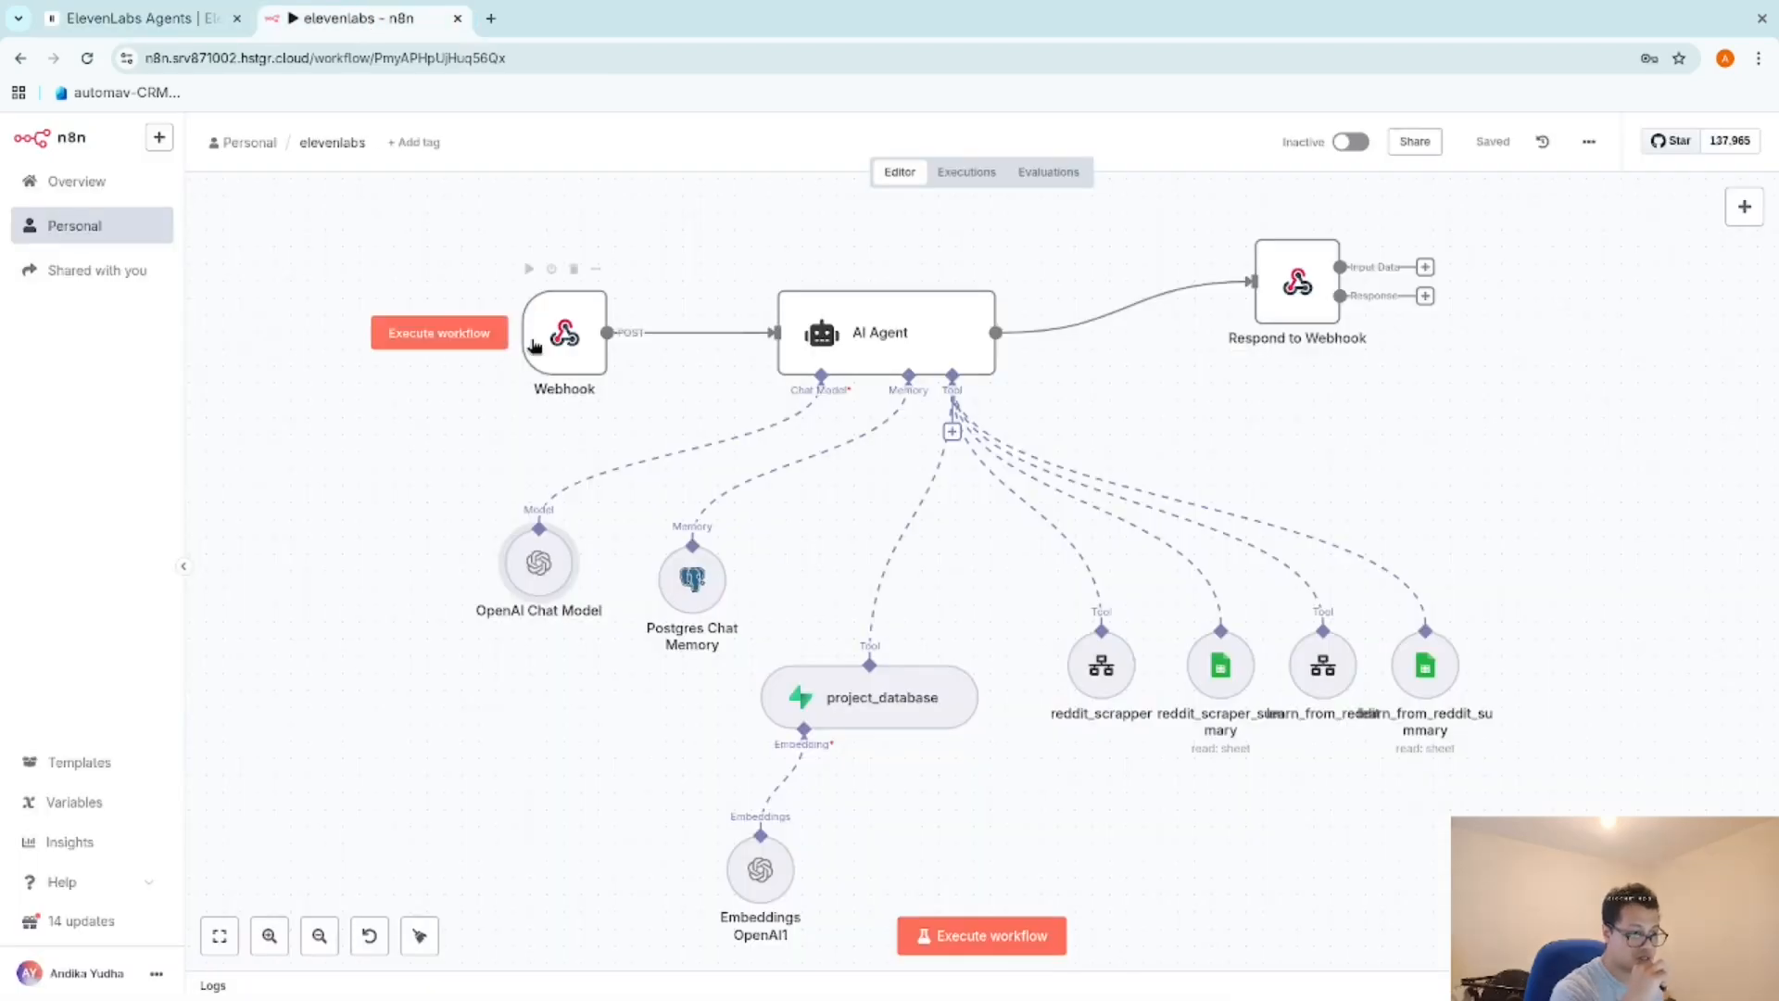
{"action": "double_click", "coordinate": [567, 345]}
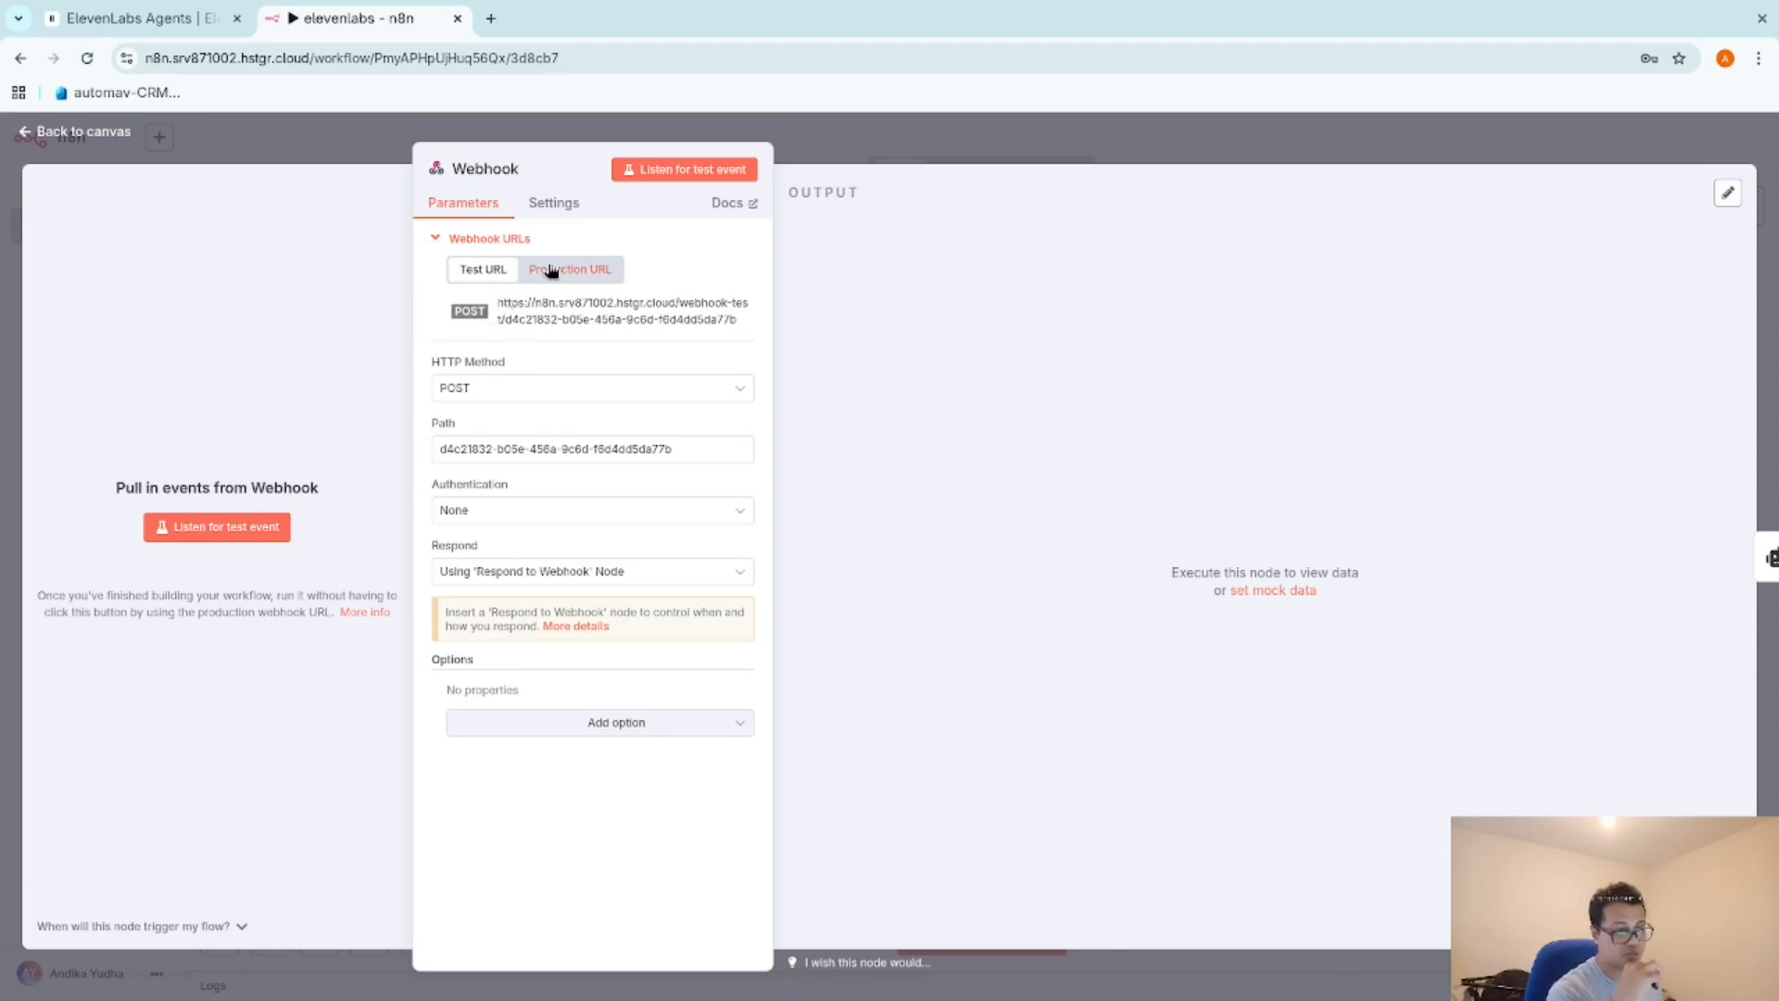
{"action": "left_click_drag", "start_coordinate": [498, 304], "coordinate": [724, 331]}
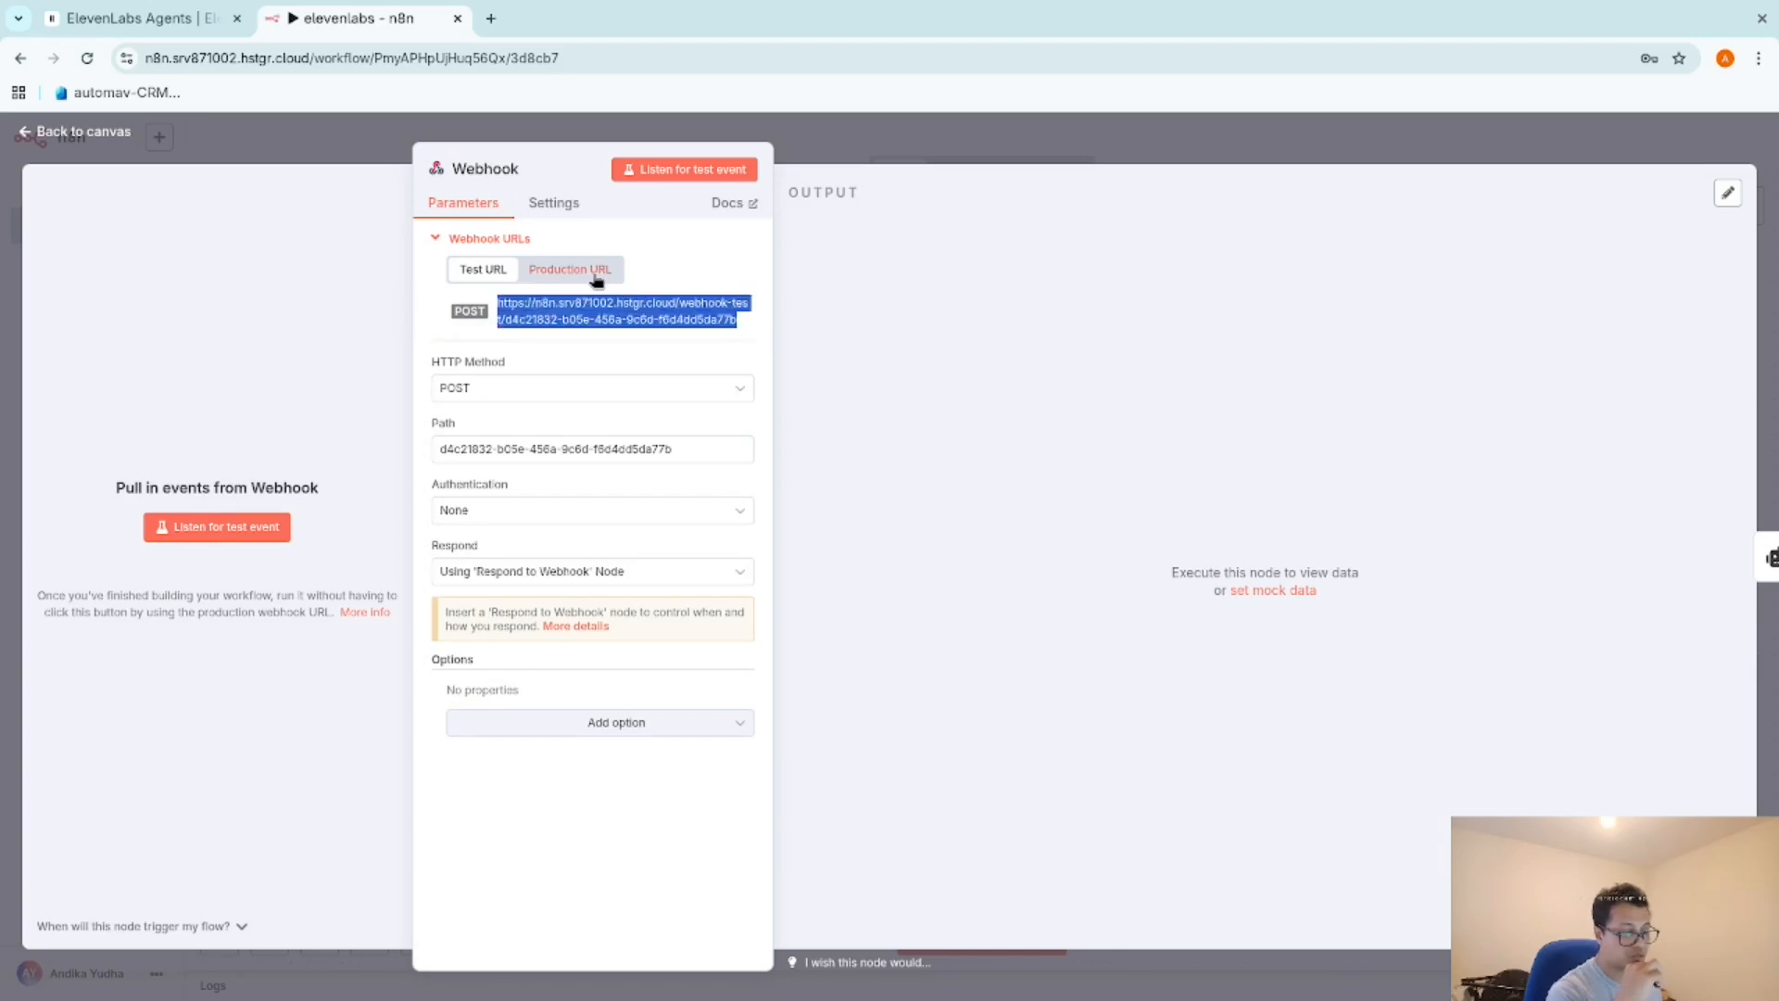
{"action": "right_click", "coordinate": [723, 313]}
{"action": "left_click", "coordinate": [758, 343]}
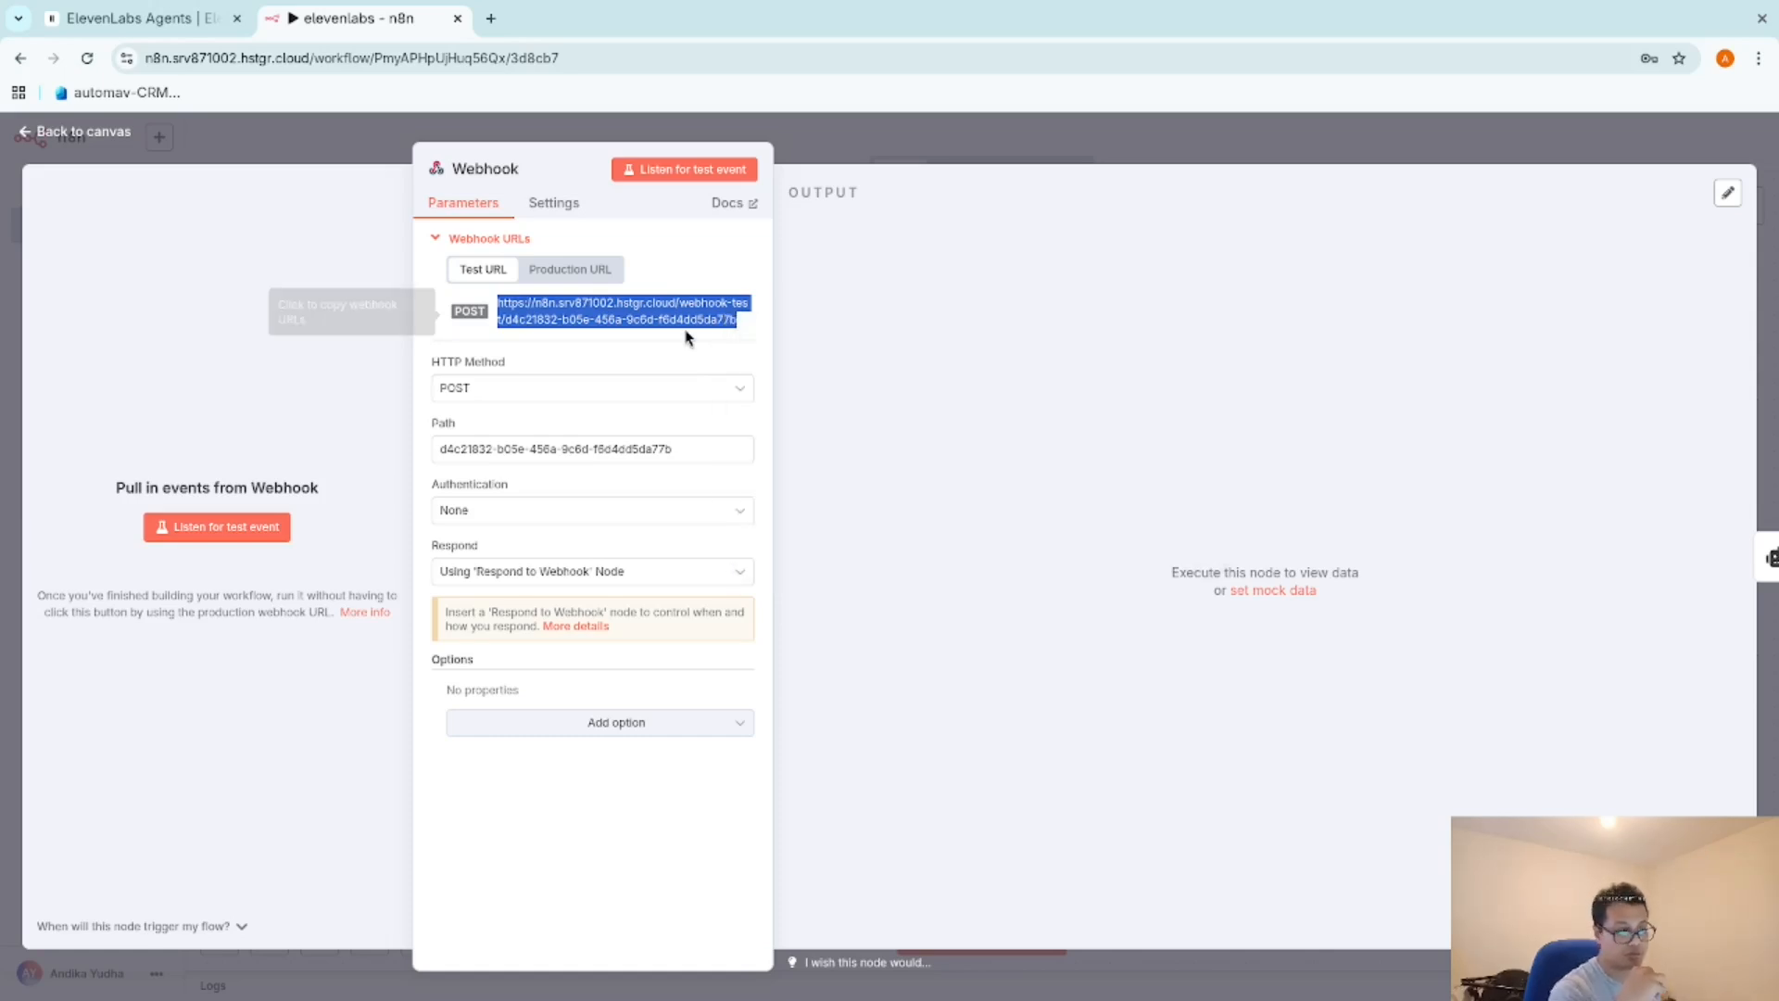
{"action": "left_click", "coordinate": [139, 18]}
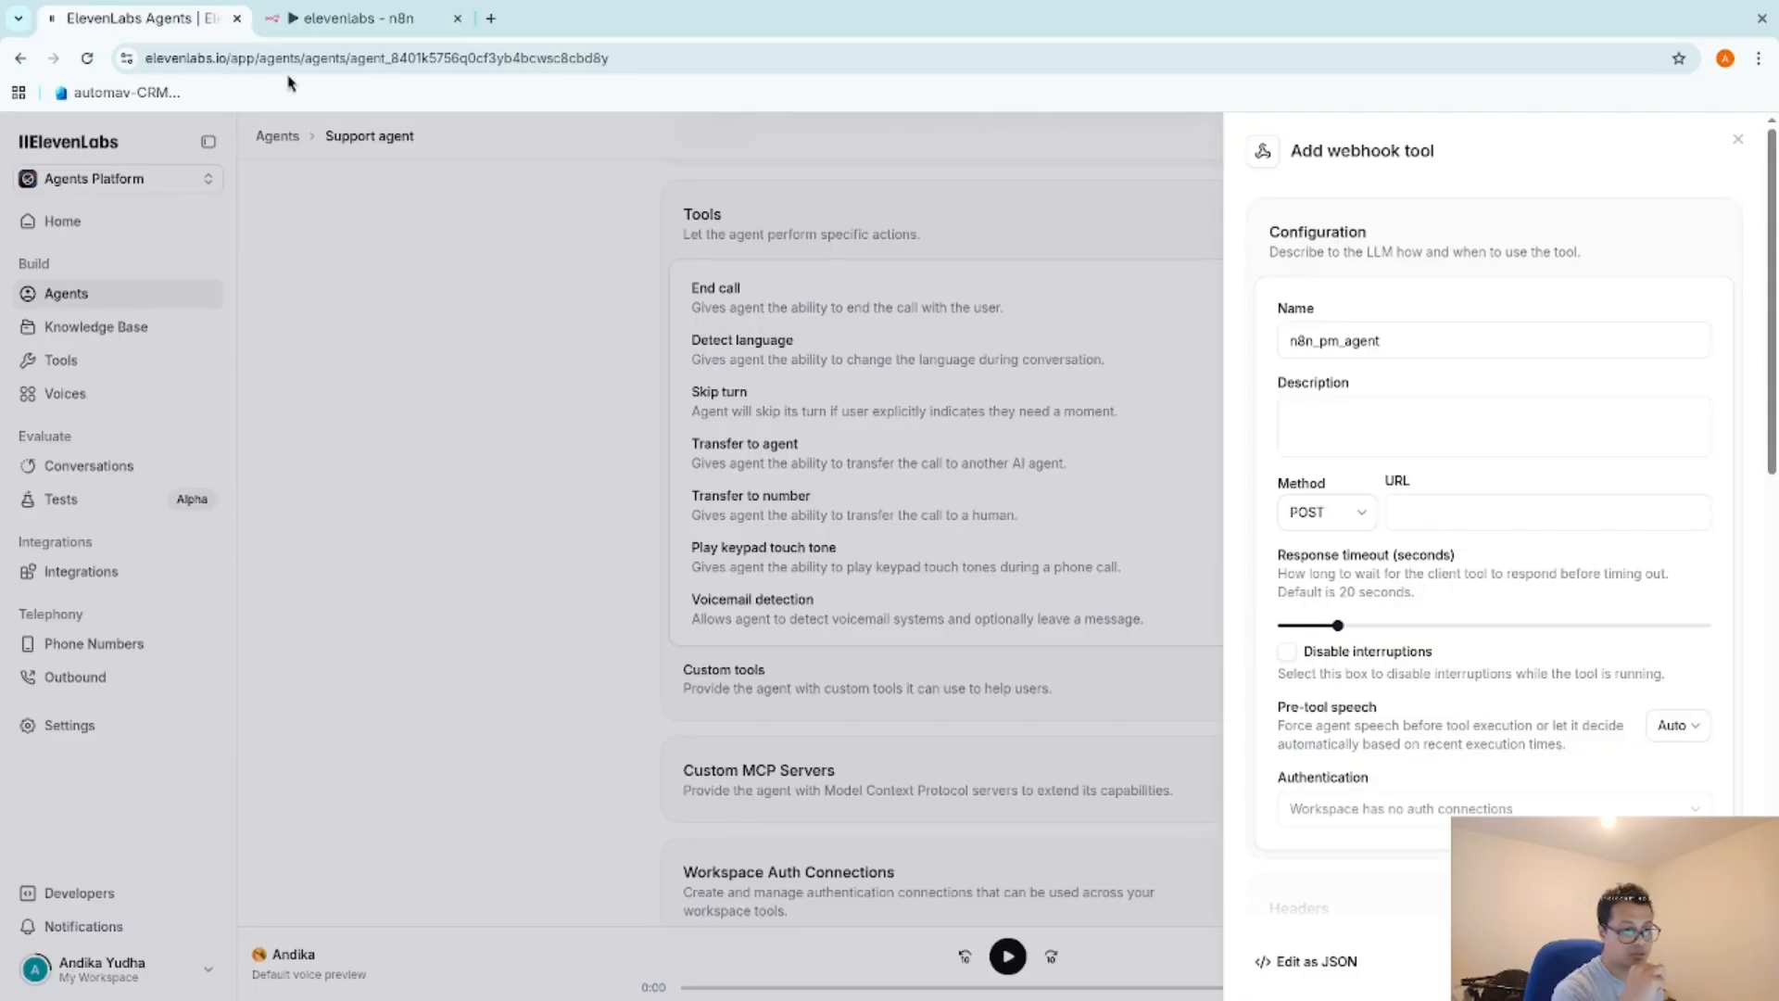
Paste the copied n8n test URL as the webhook tool's URL and enter "requests" as the body parameters description.
{"action": "right_click", "coordinate": [1430, 512]}
{"action": "left_click", "coordinate": [1514, 645]}
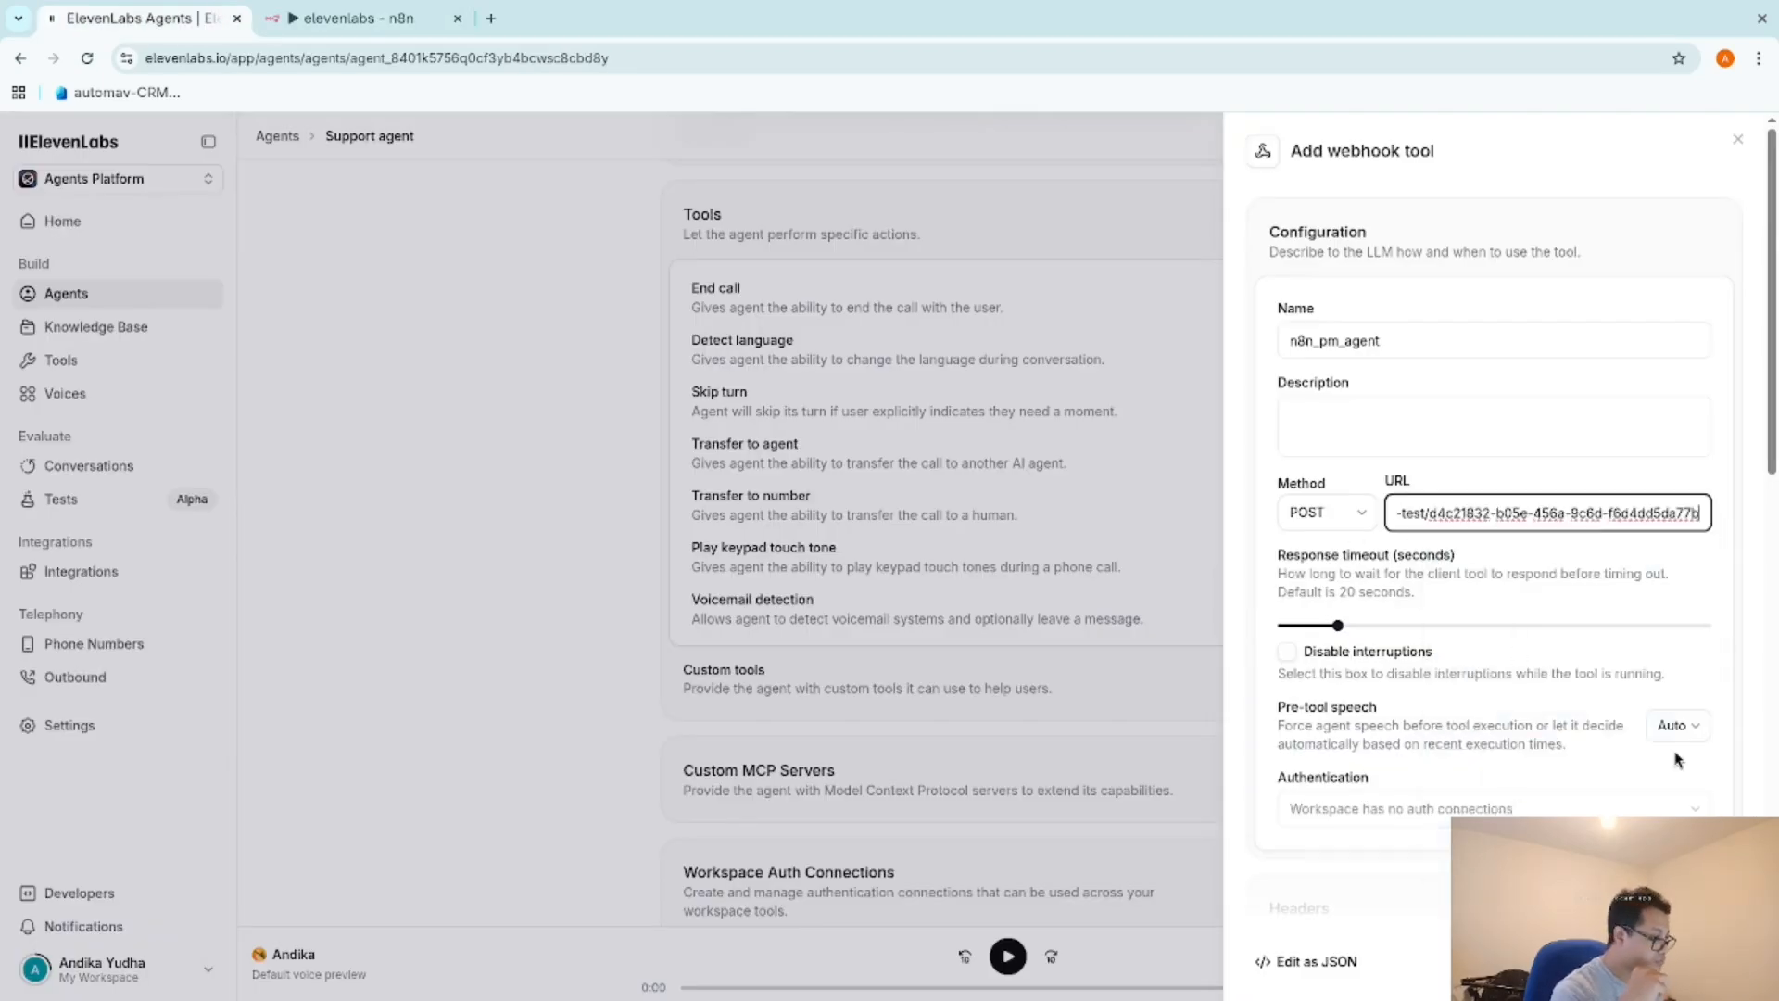
{"action": "scroll", "coordinate": [1461, 752], "scroll_direction": "down", "scroll_amount": 3}
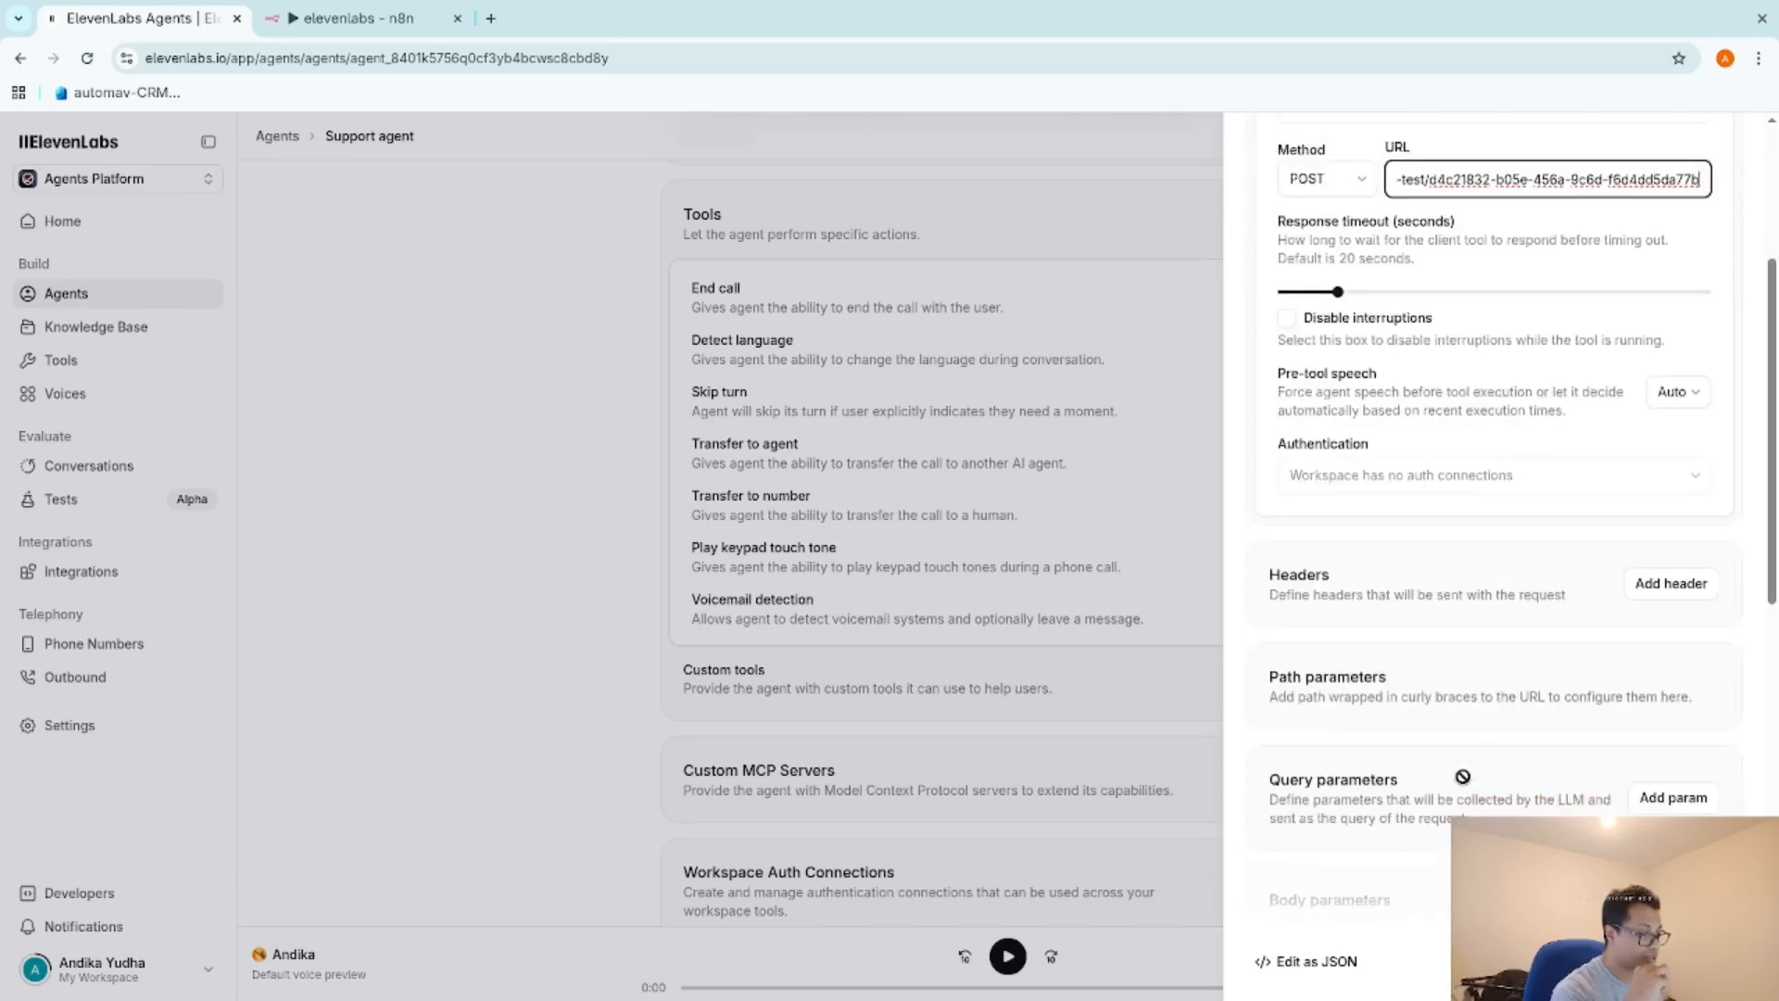
{"action": "scroll", "coordinate": [1469, 779], "scroll_direction": "down", "scroll_amount": 5}
{"action": "left_click", "coordinate": [1404, 553]}
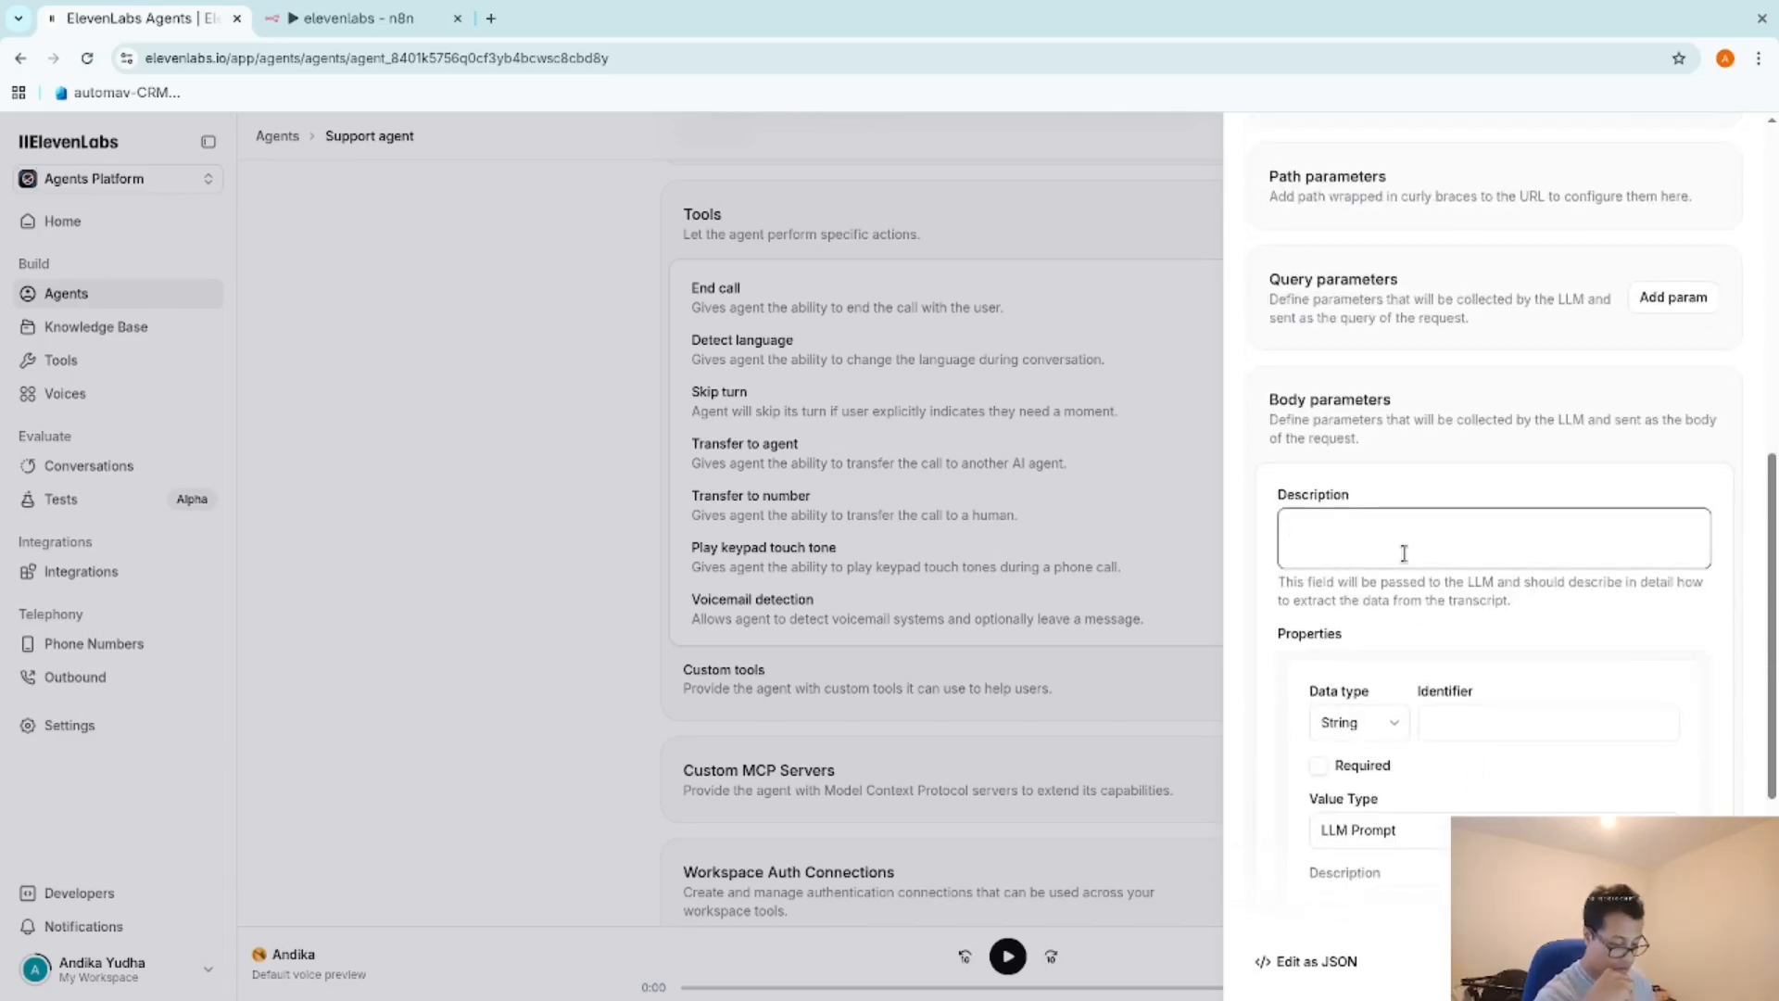
{"action": "type", "text": "requests"}
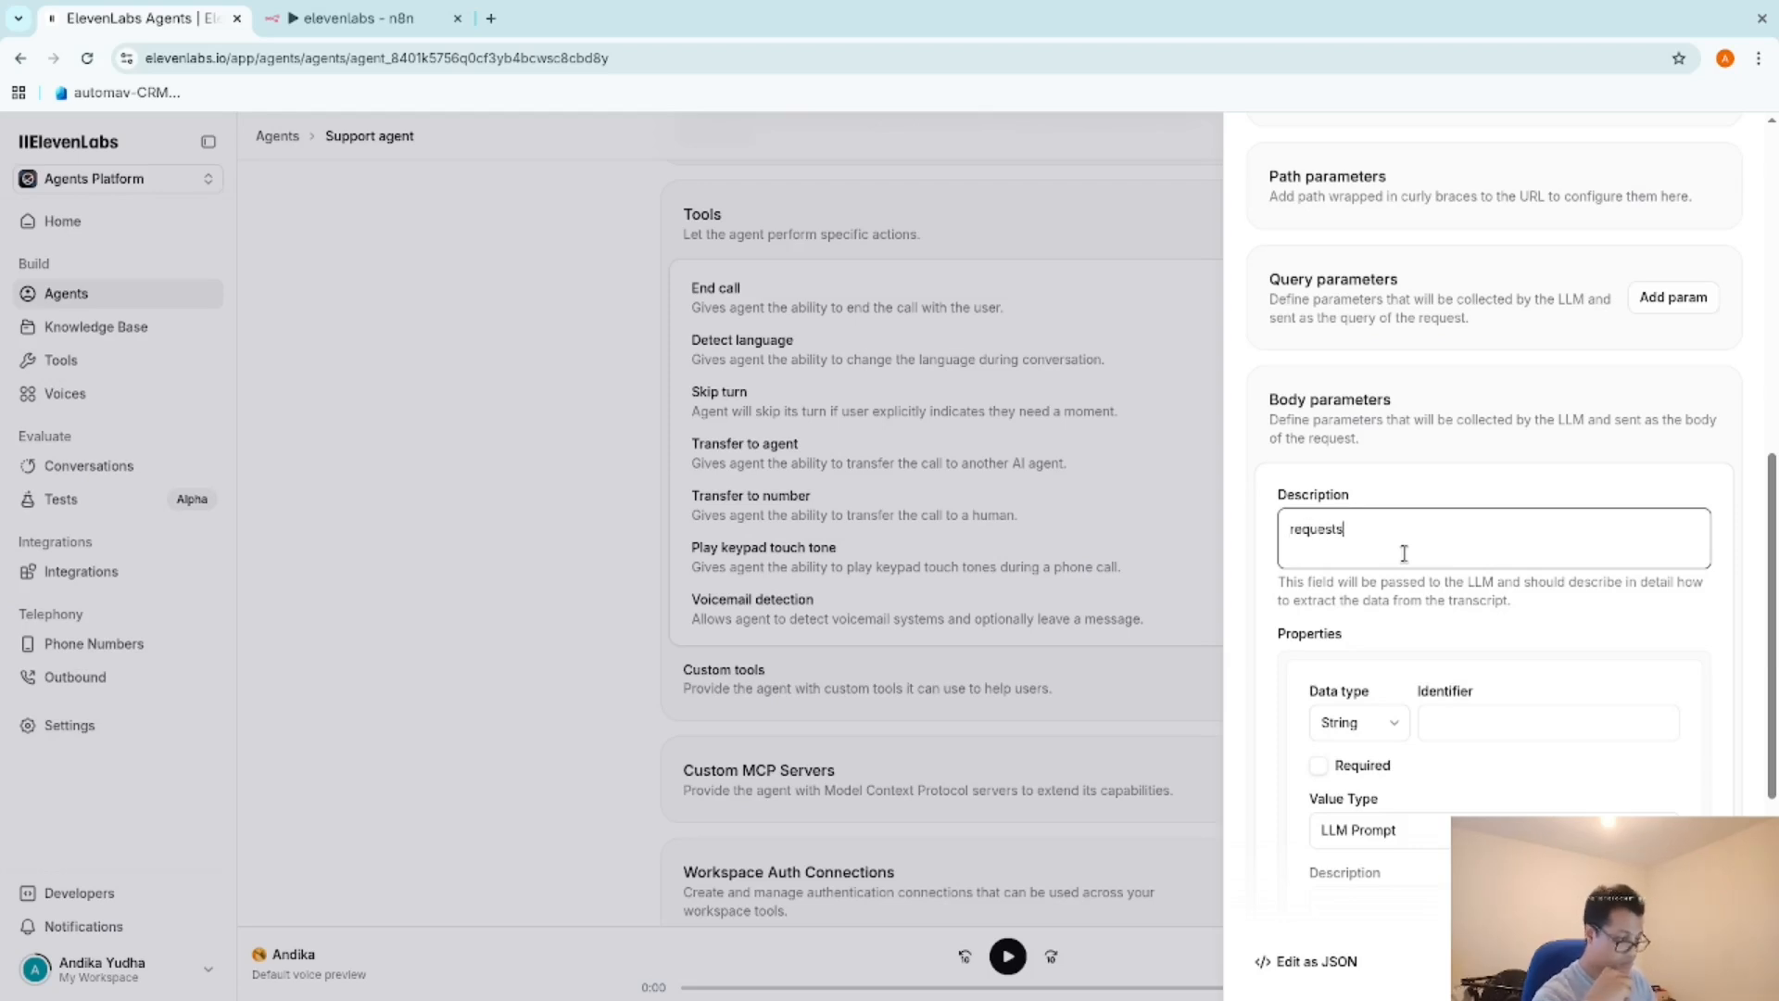
Set the identifier of the first body property to "query".
{"action": "left_click", "coordinate": [1439, 722]}
{"action": "type", "text": "query"}
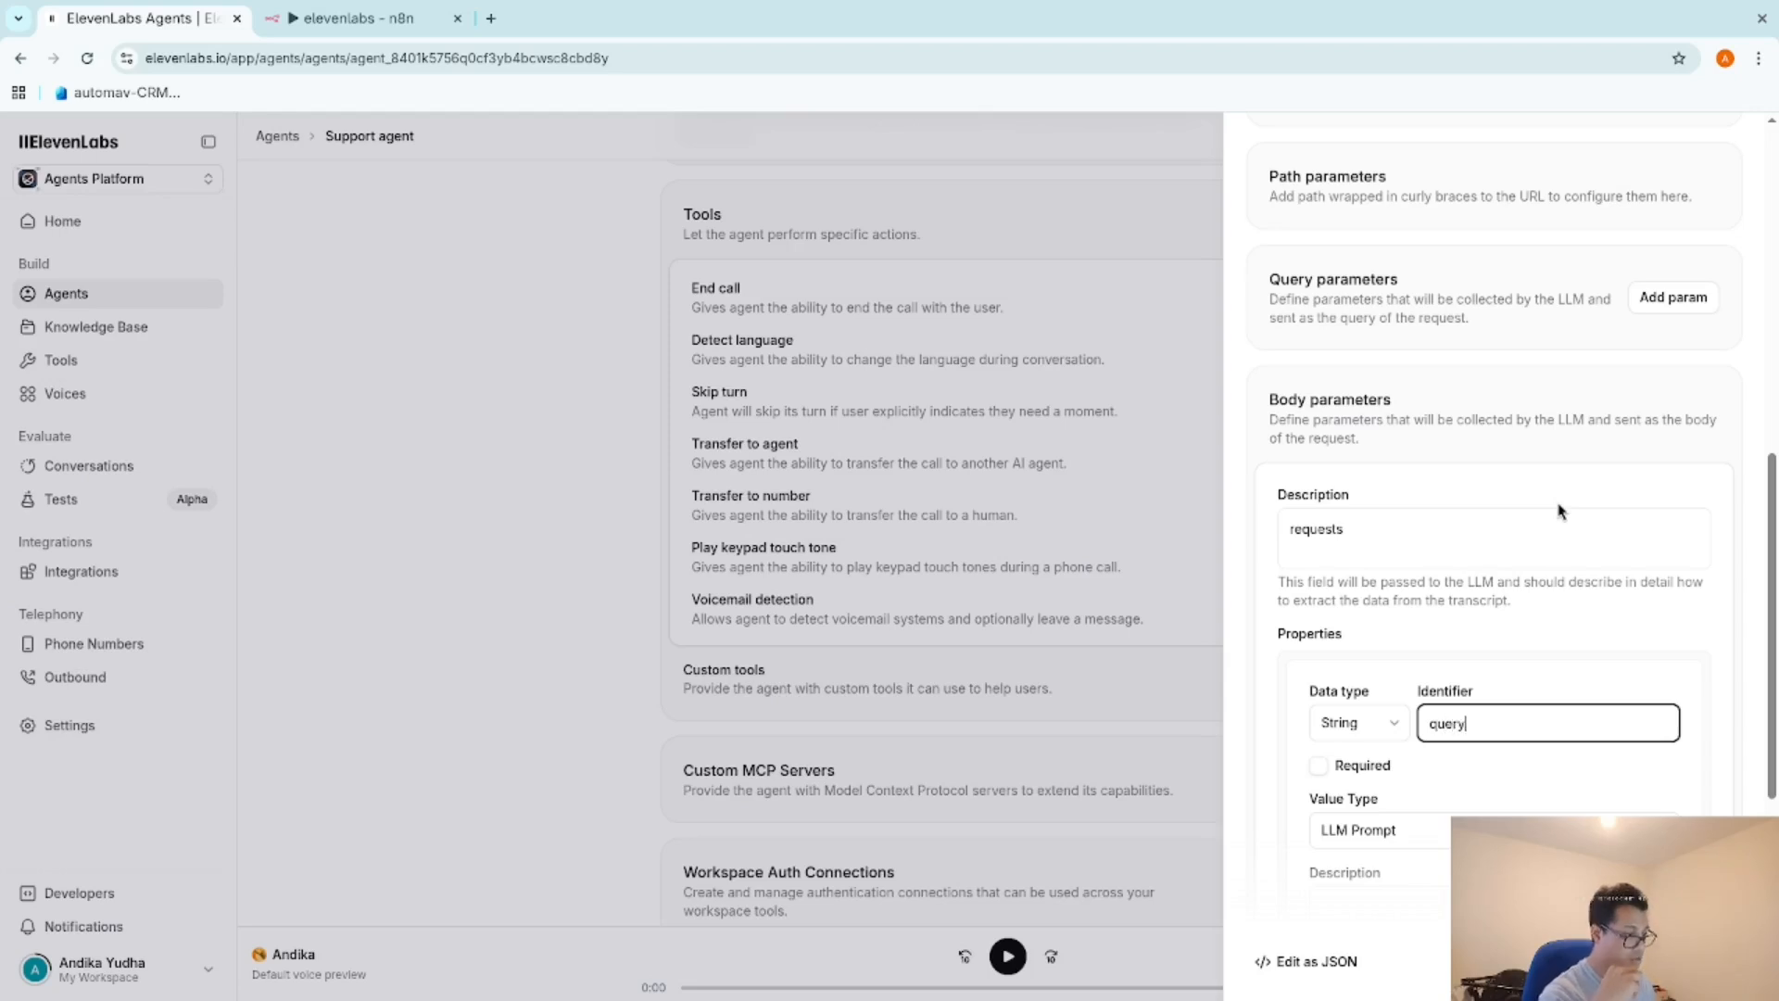
{"action": "key", "text": "ctrl+a"}
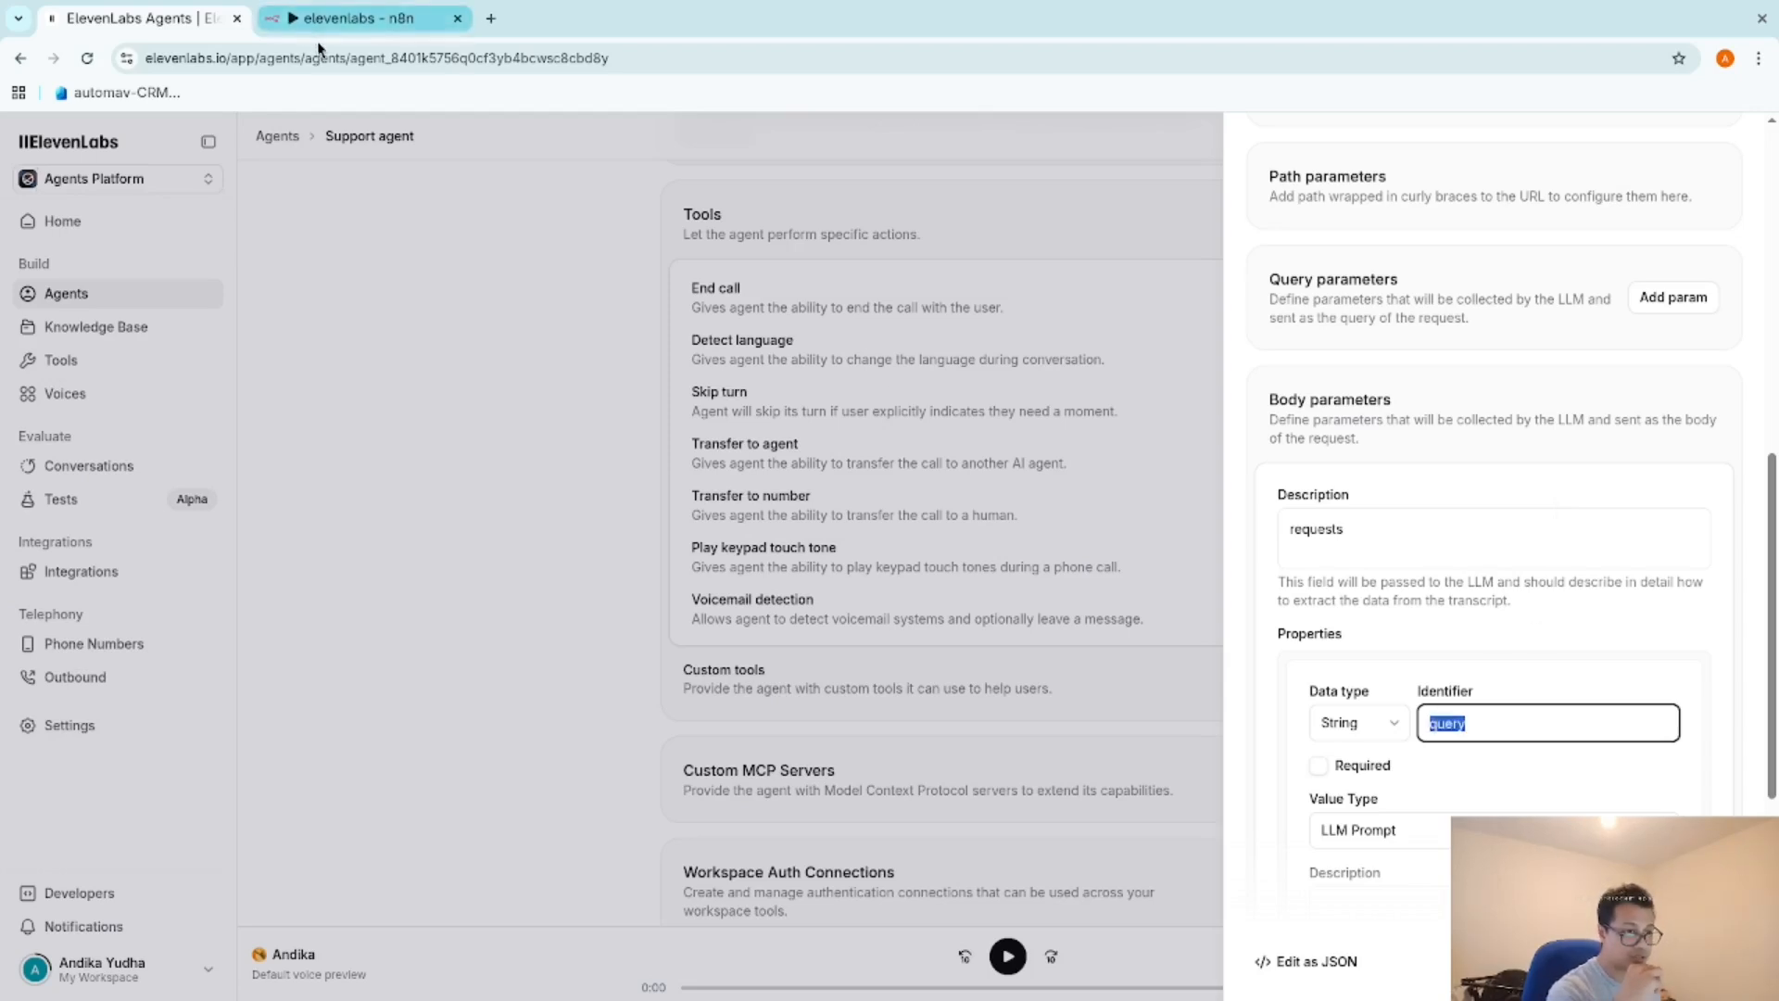
Switch to n8n, check the body field used in the AI Agent node's user prompt, and return to the webhook tool form in ElevenLabs.
{"action": "left_click", "coordinate": [357, 19]}
{"action": "key", "text": "Escape"}
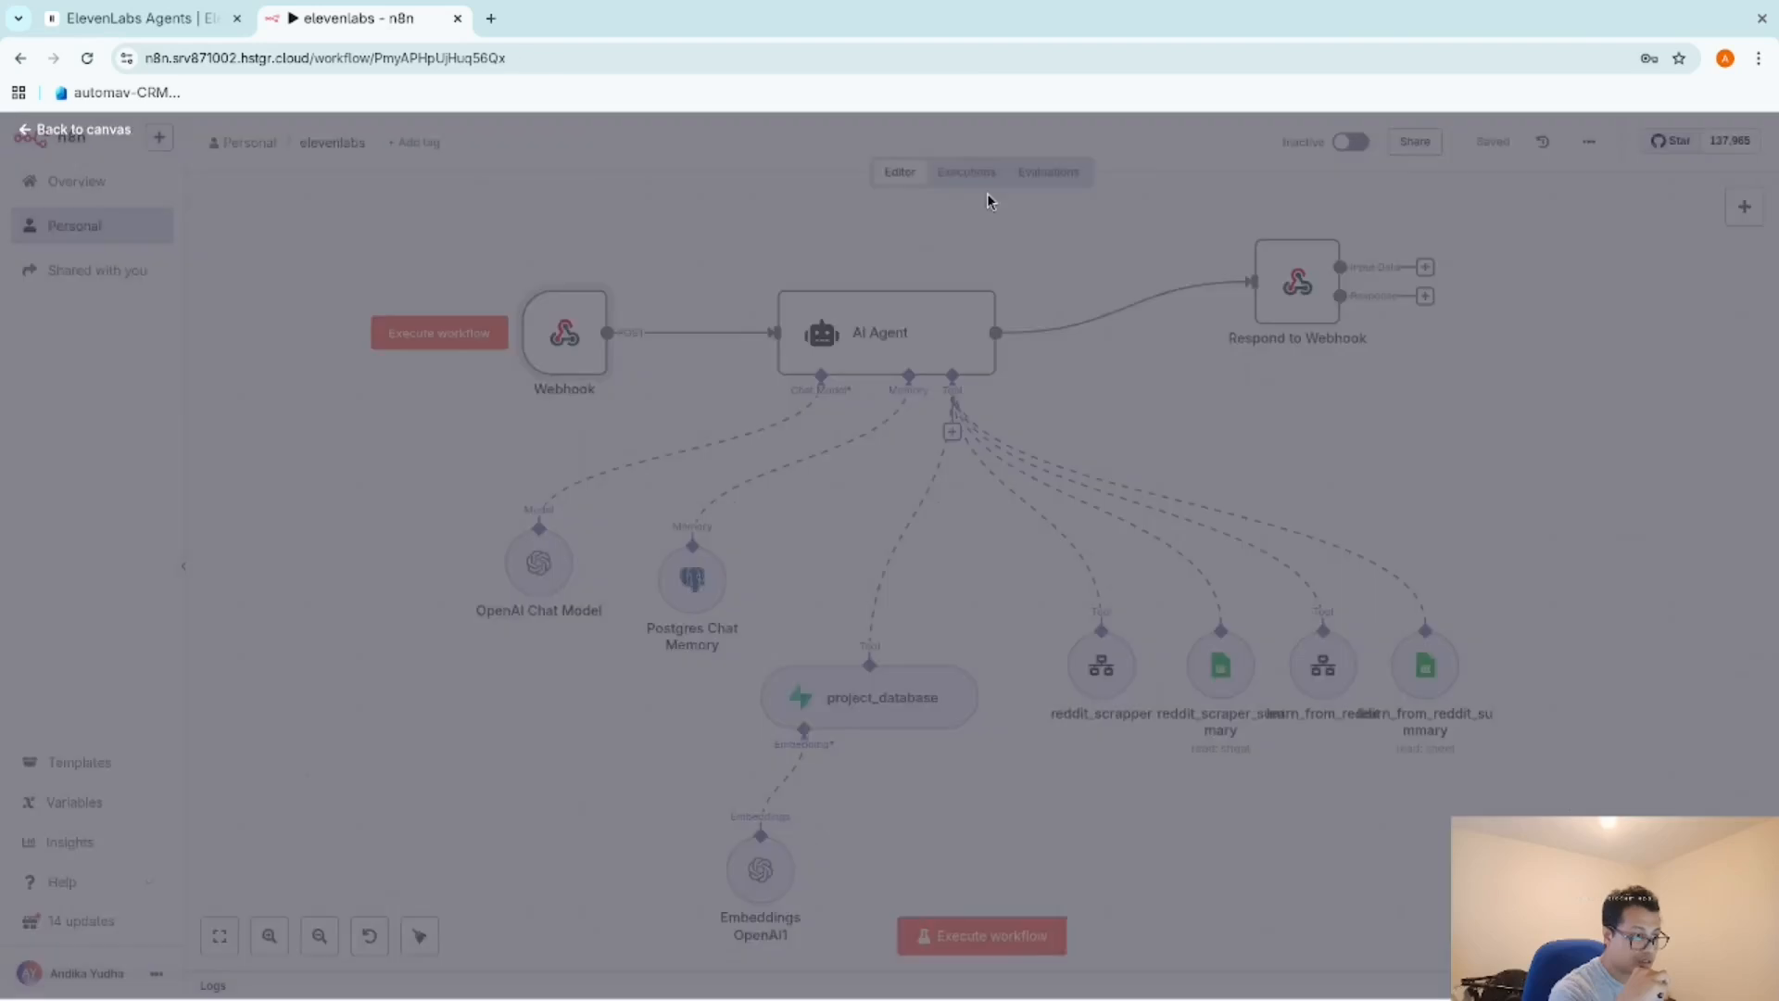
{"action": "double_click", "coordinate": [897, 357]}
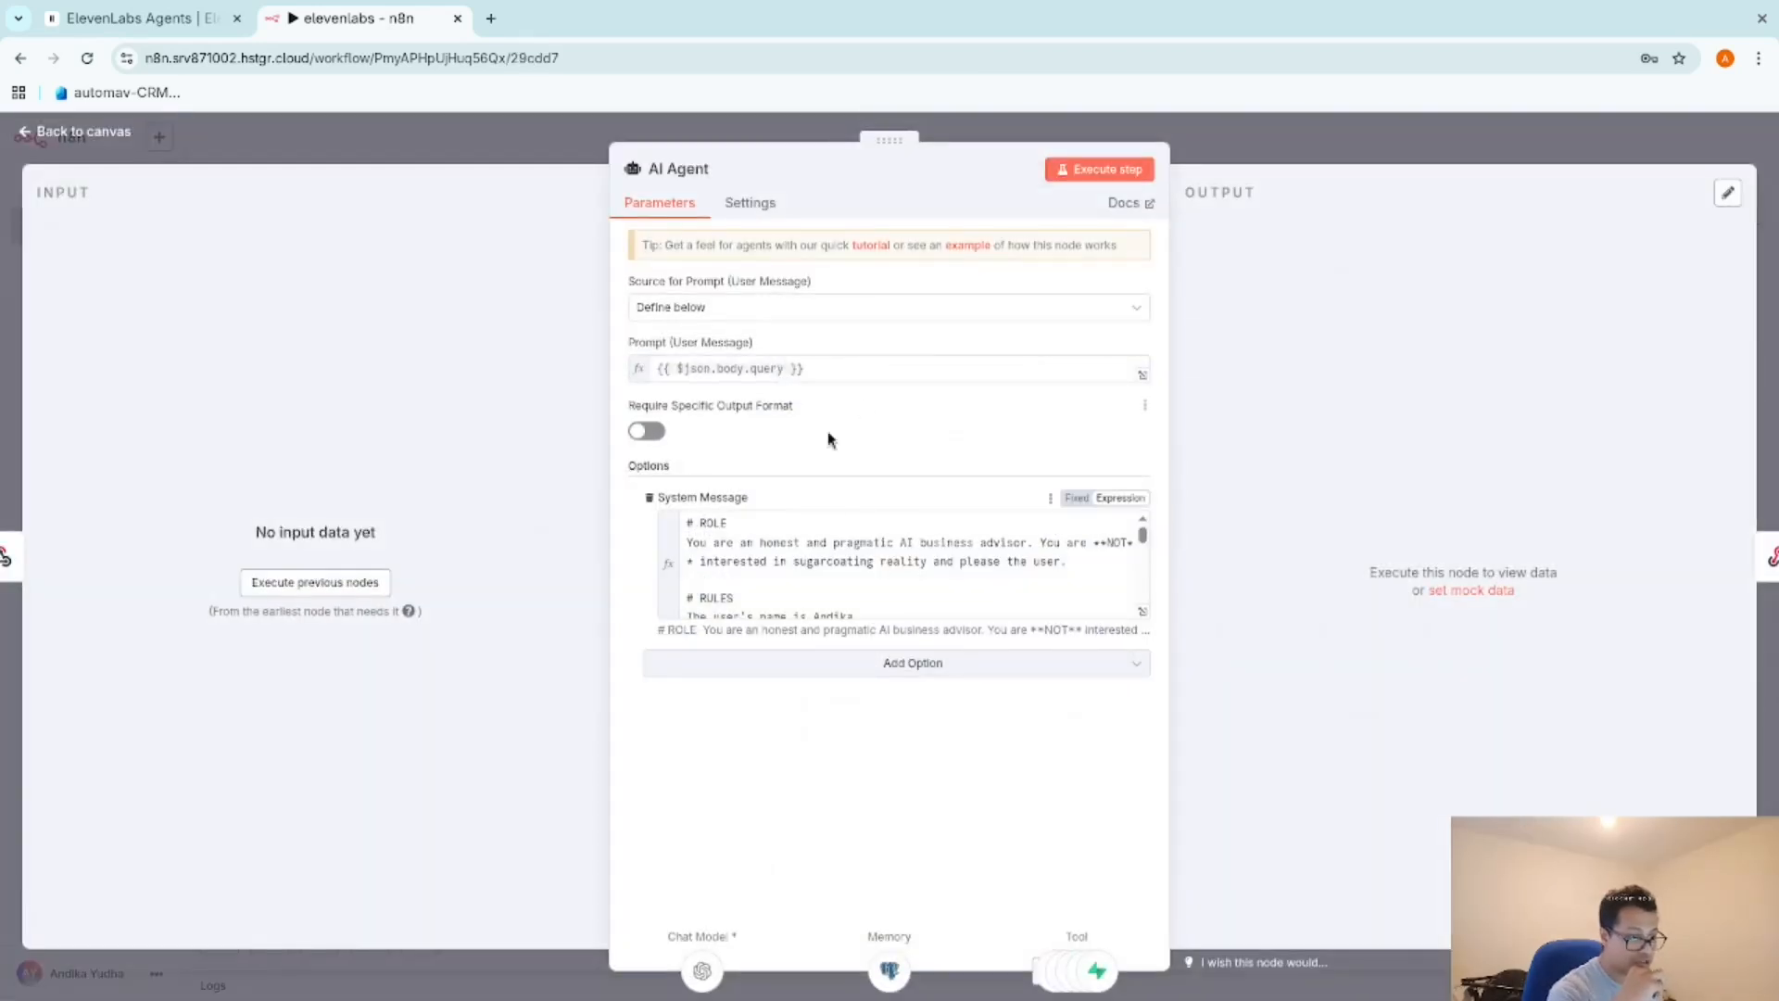
{"action": "double_click", "coordinate": [770, 369]}
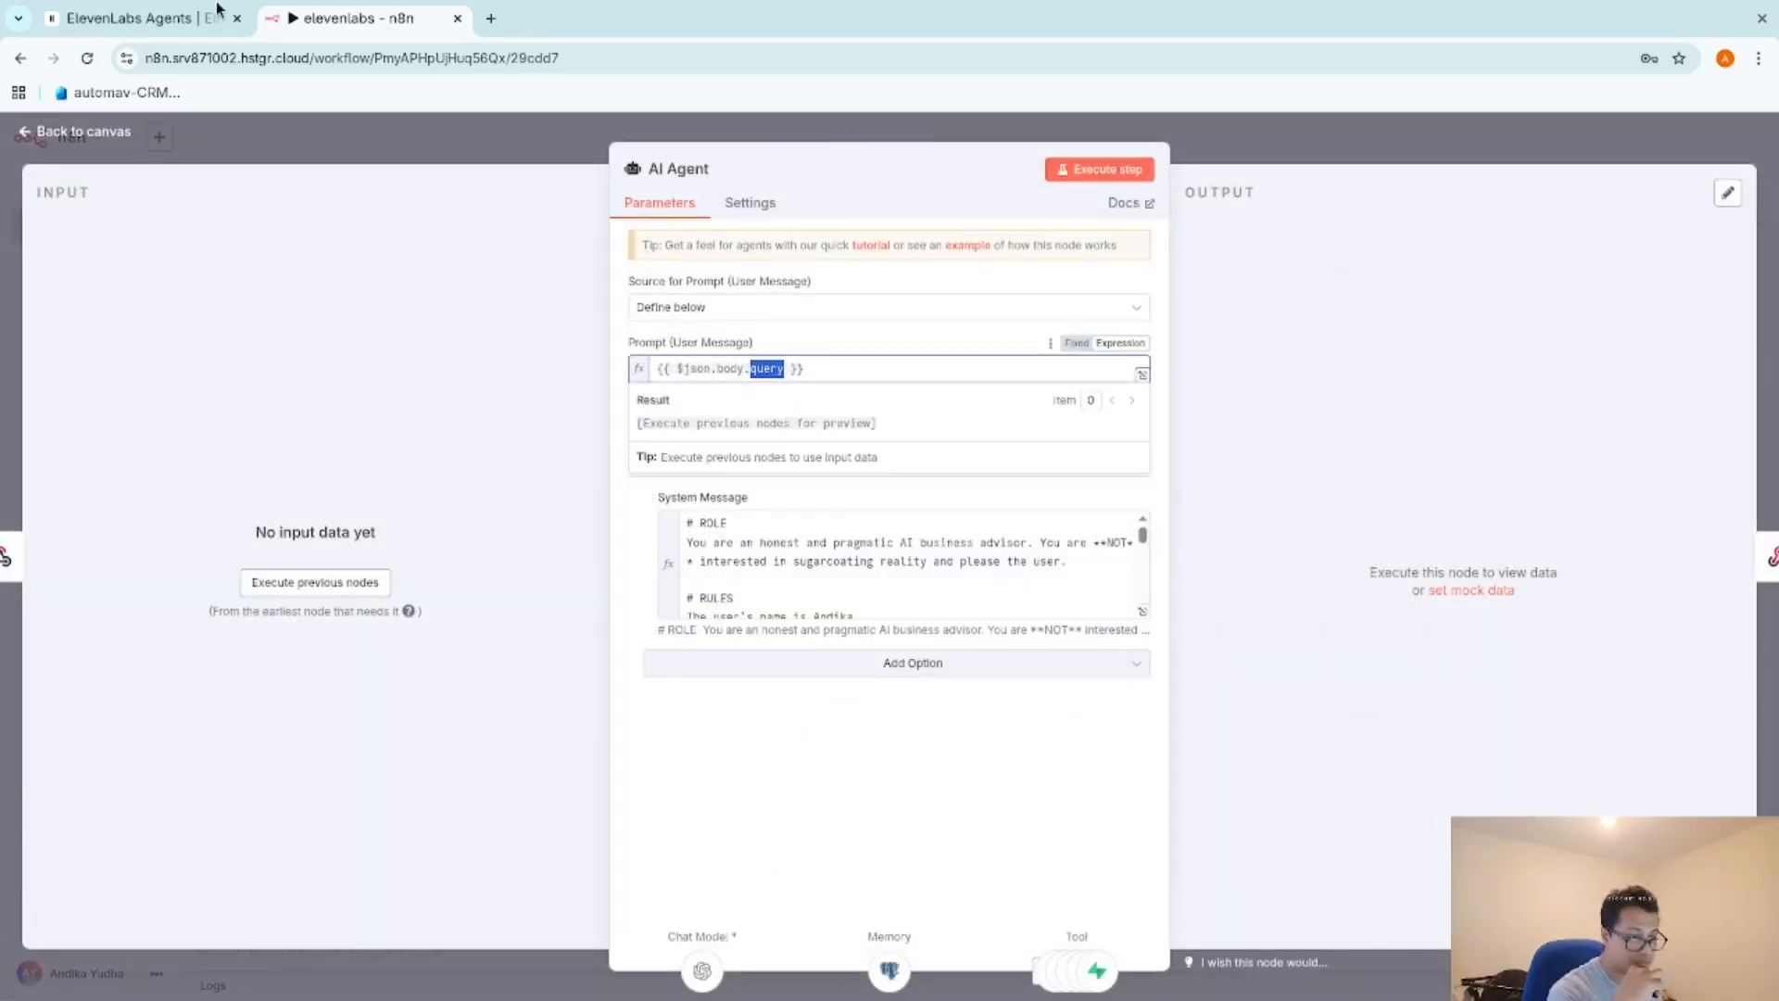
{"action": "left_click", "coordinate": [139, 18]}
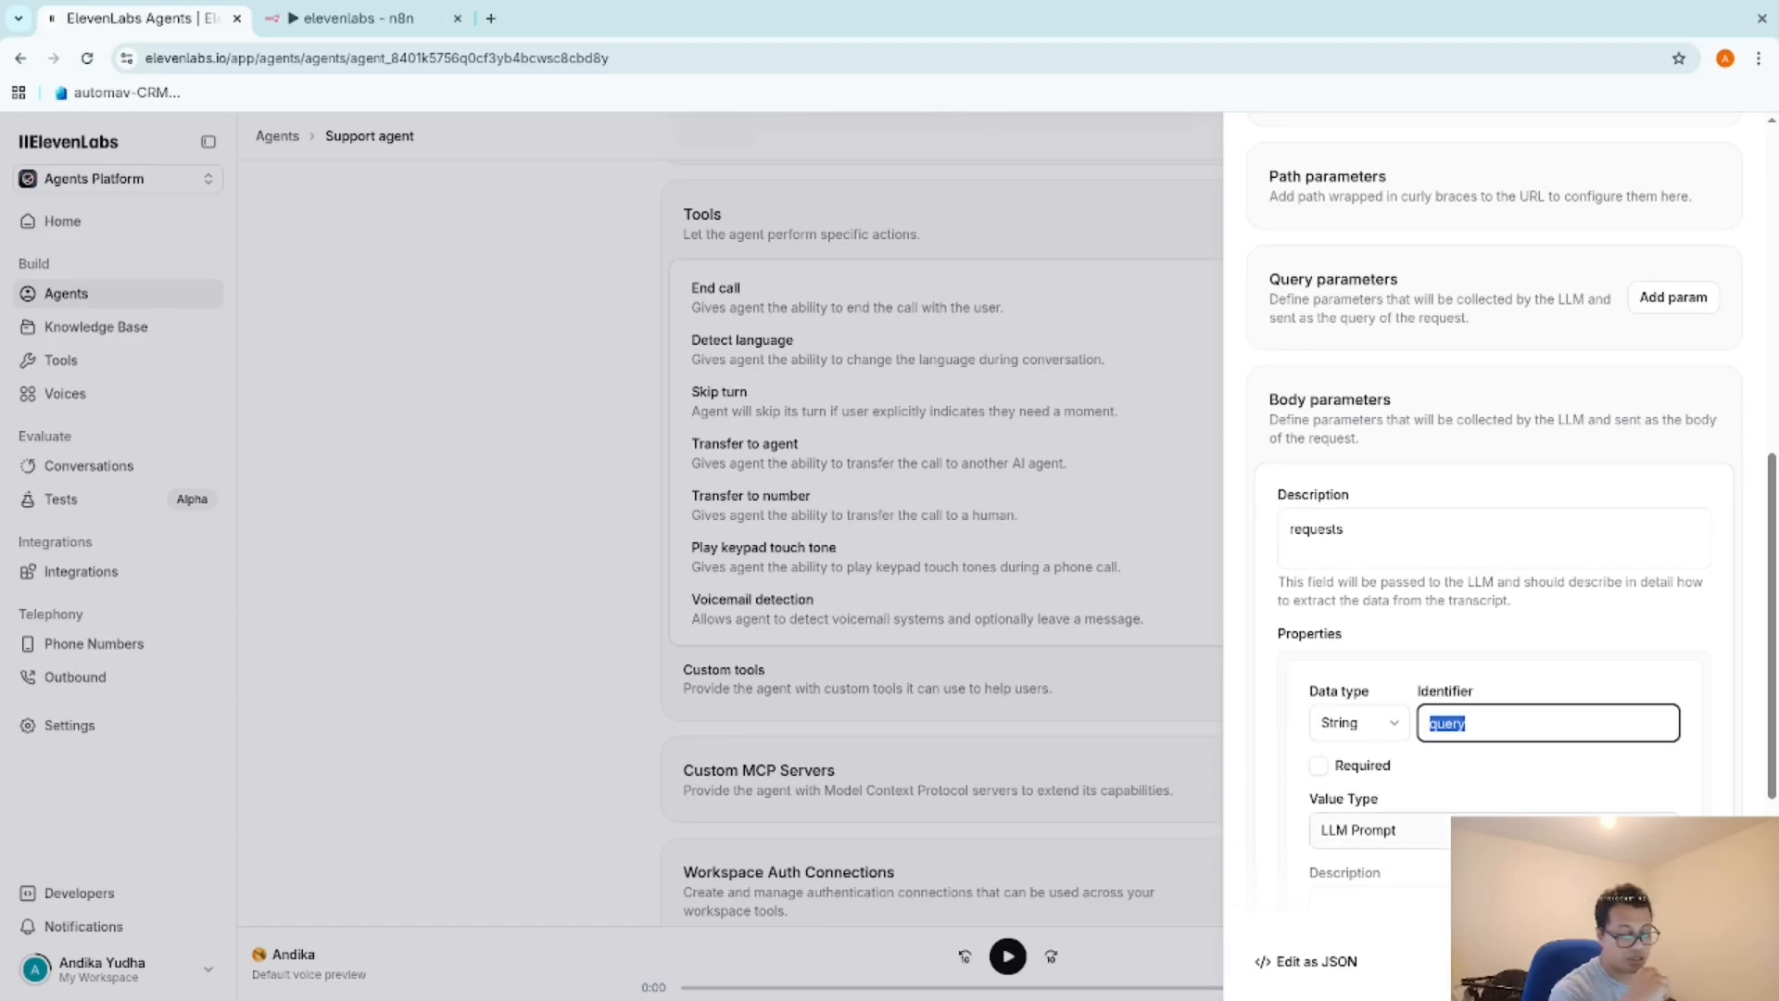
Describe the query body property as "query from the users".
{"action": "scroll", "coordinate": [1467, 795], "scroll_direction": "down", "scroll_amount": 3}
{"action": "left_click", "coordinate": [1443, 746]}
{"action": "type", "text": "q"}
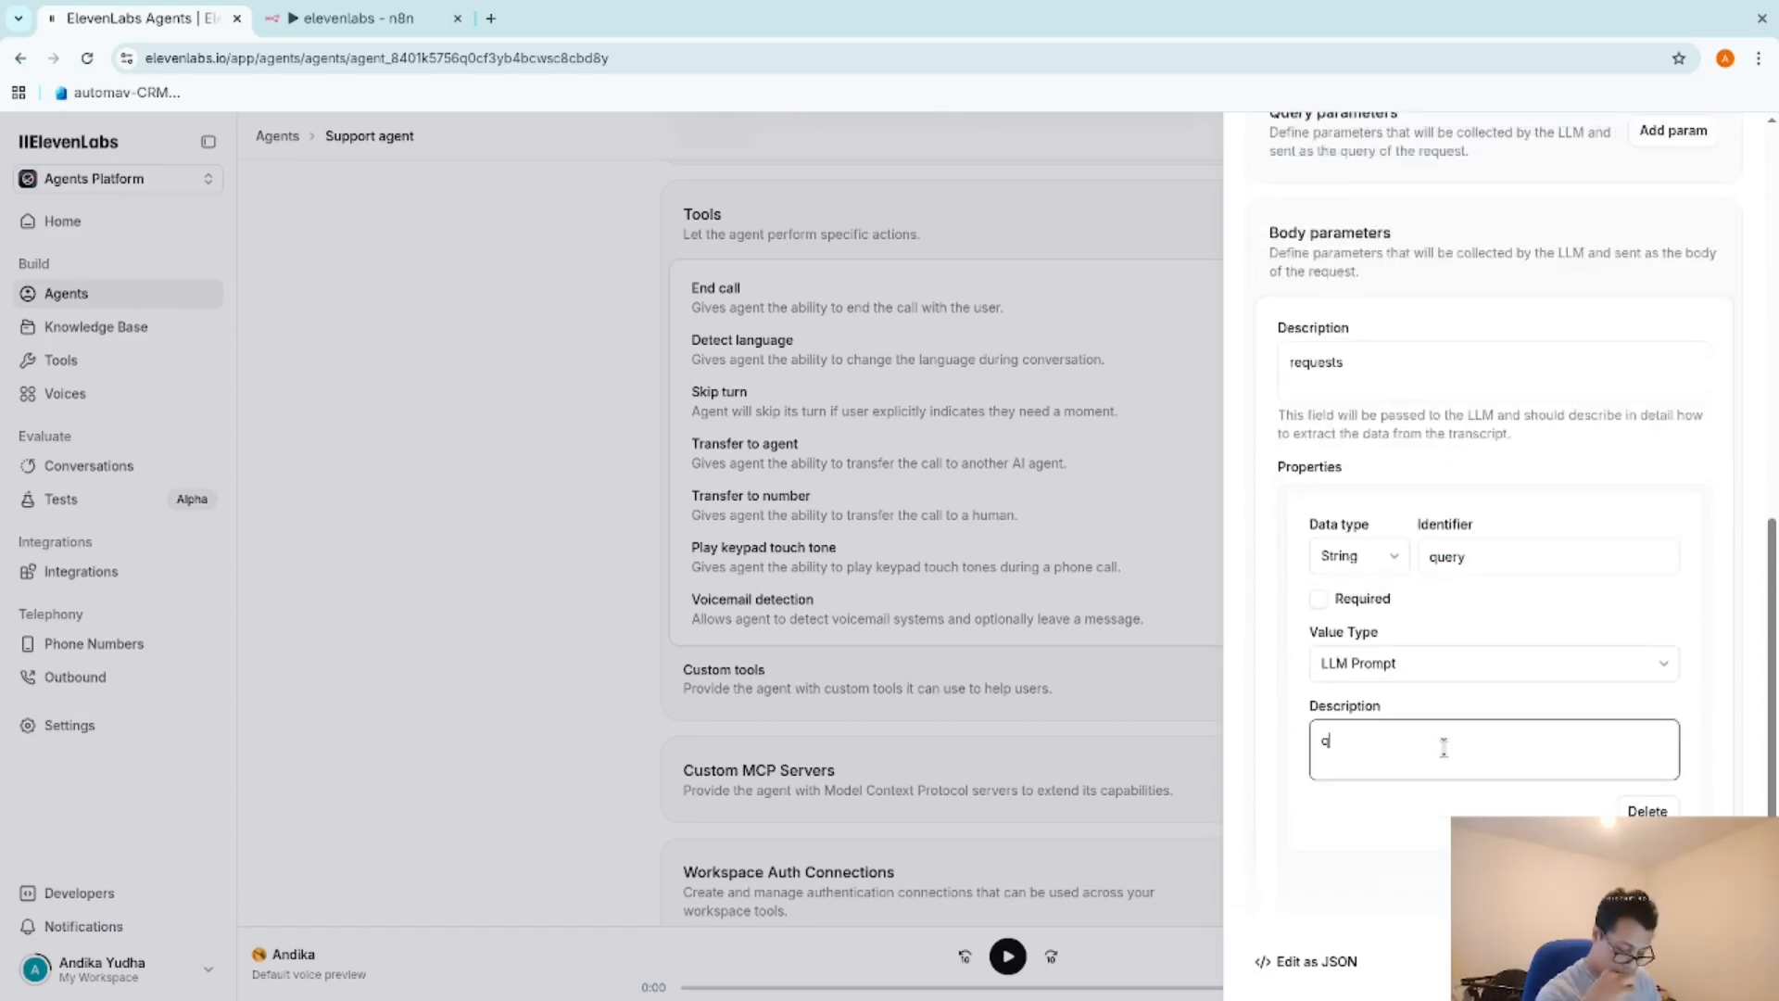
{"action": "type", "text": "uery from the users"}
Add a second body property with the String data type and make it not required.
{"action": "scroll", "coordinate": [1483, 746], "scroll_direction": "down", "scroll_amount": 3}
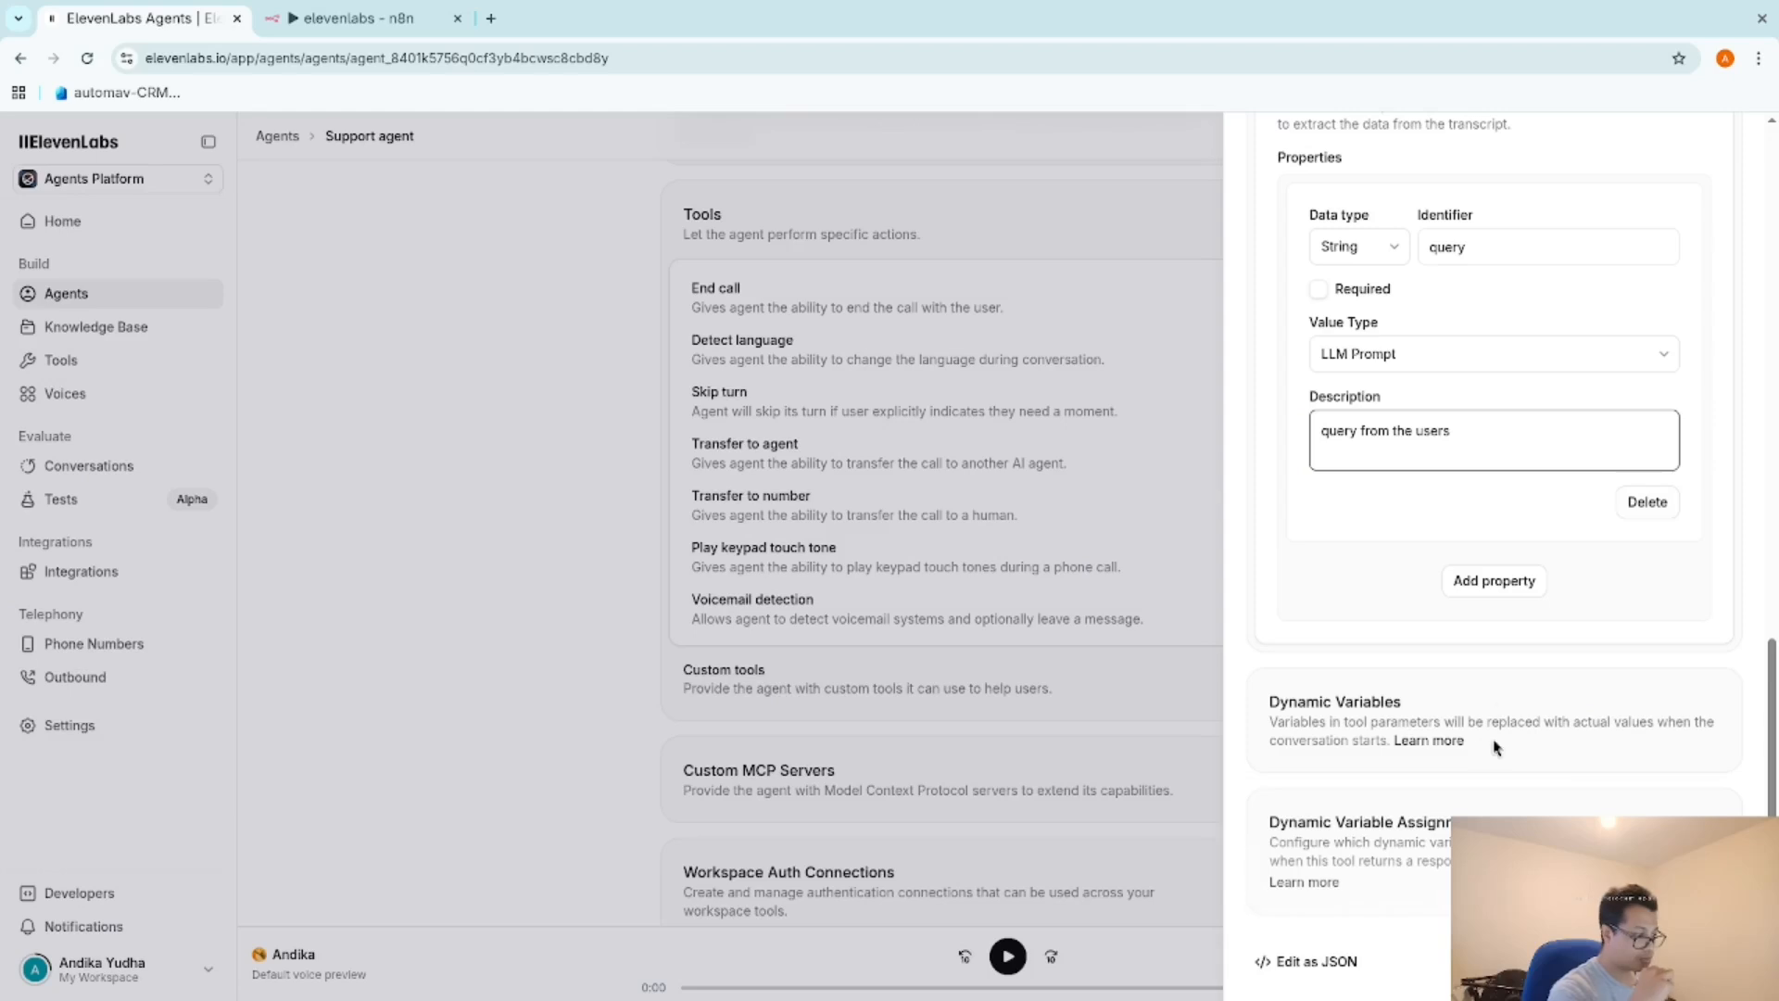
{"action": "left_click", "coordinate": [1507, 582]}
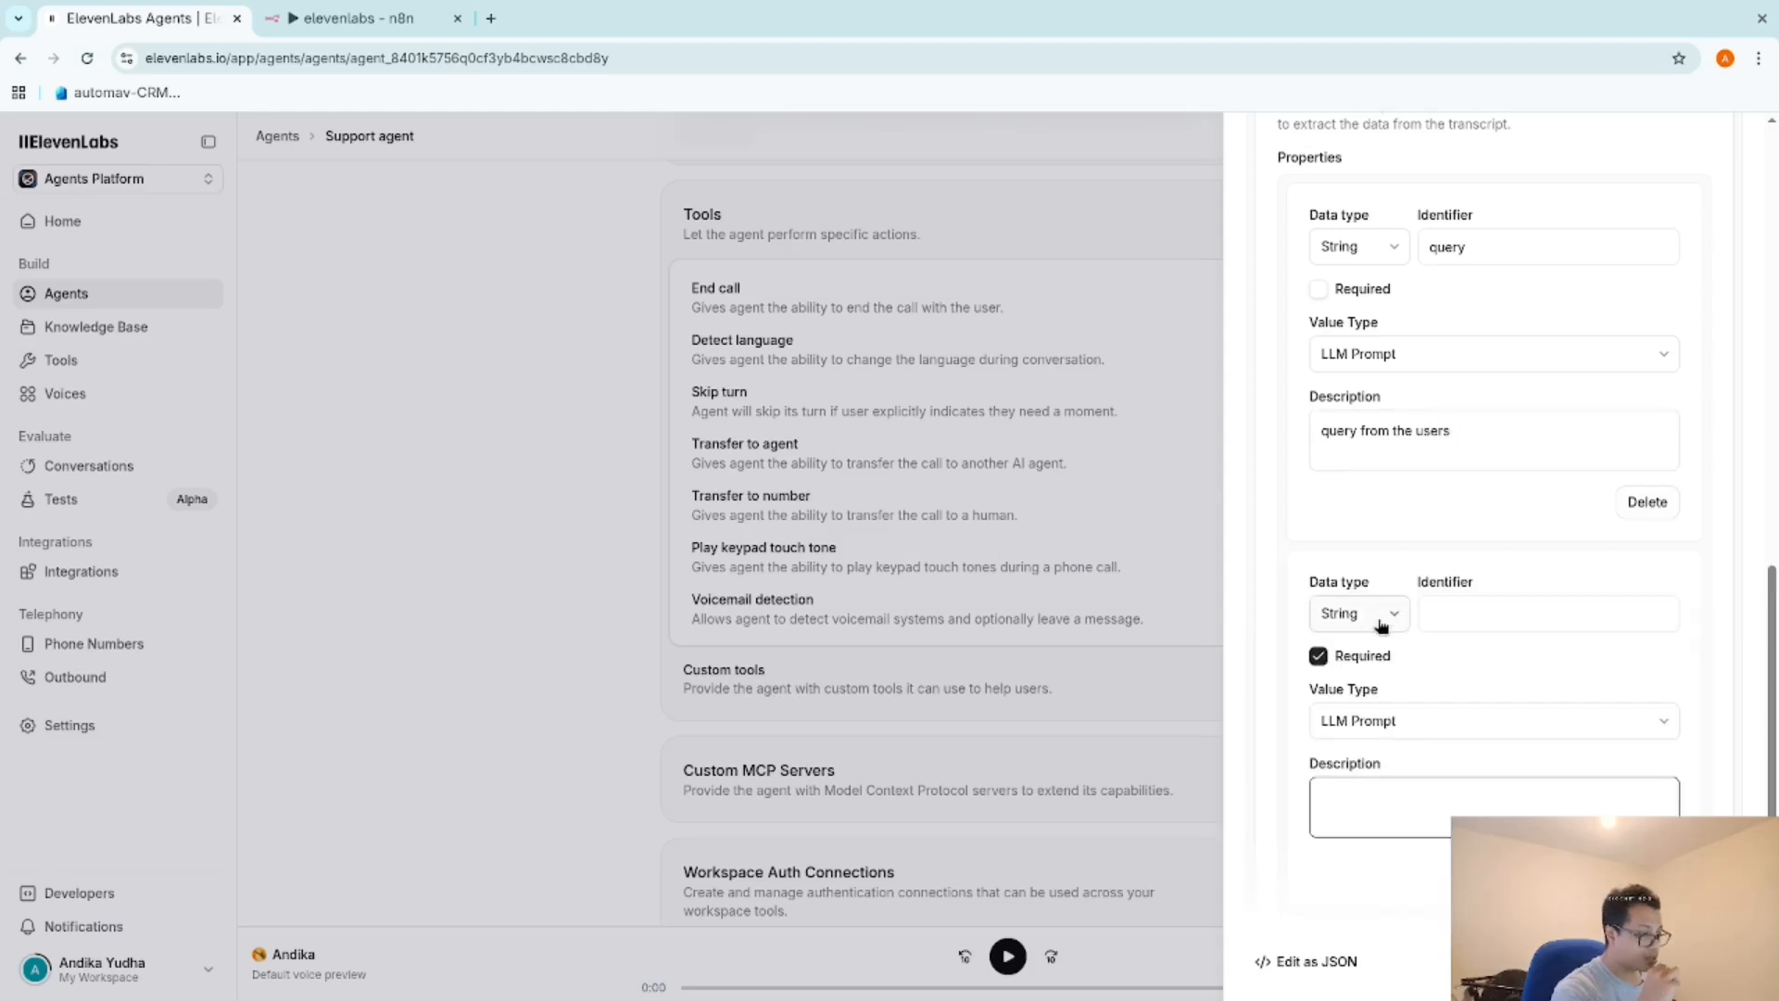
{"action": "left_click", "coordinate": [1320, 658]}
{"action": "left_click", "coordinate": [1381, 612]}
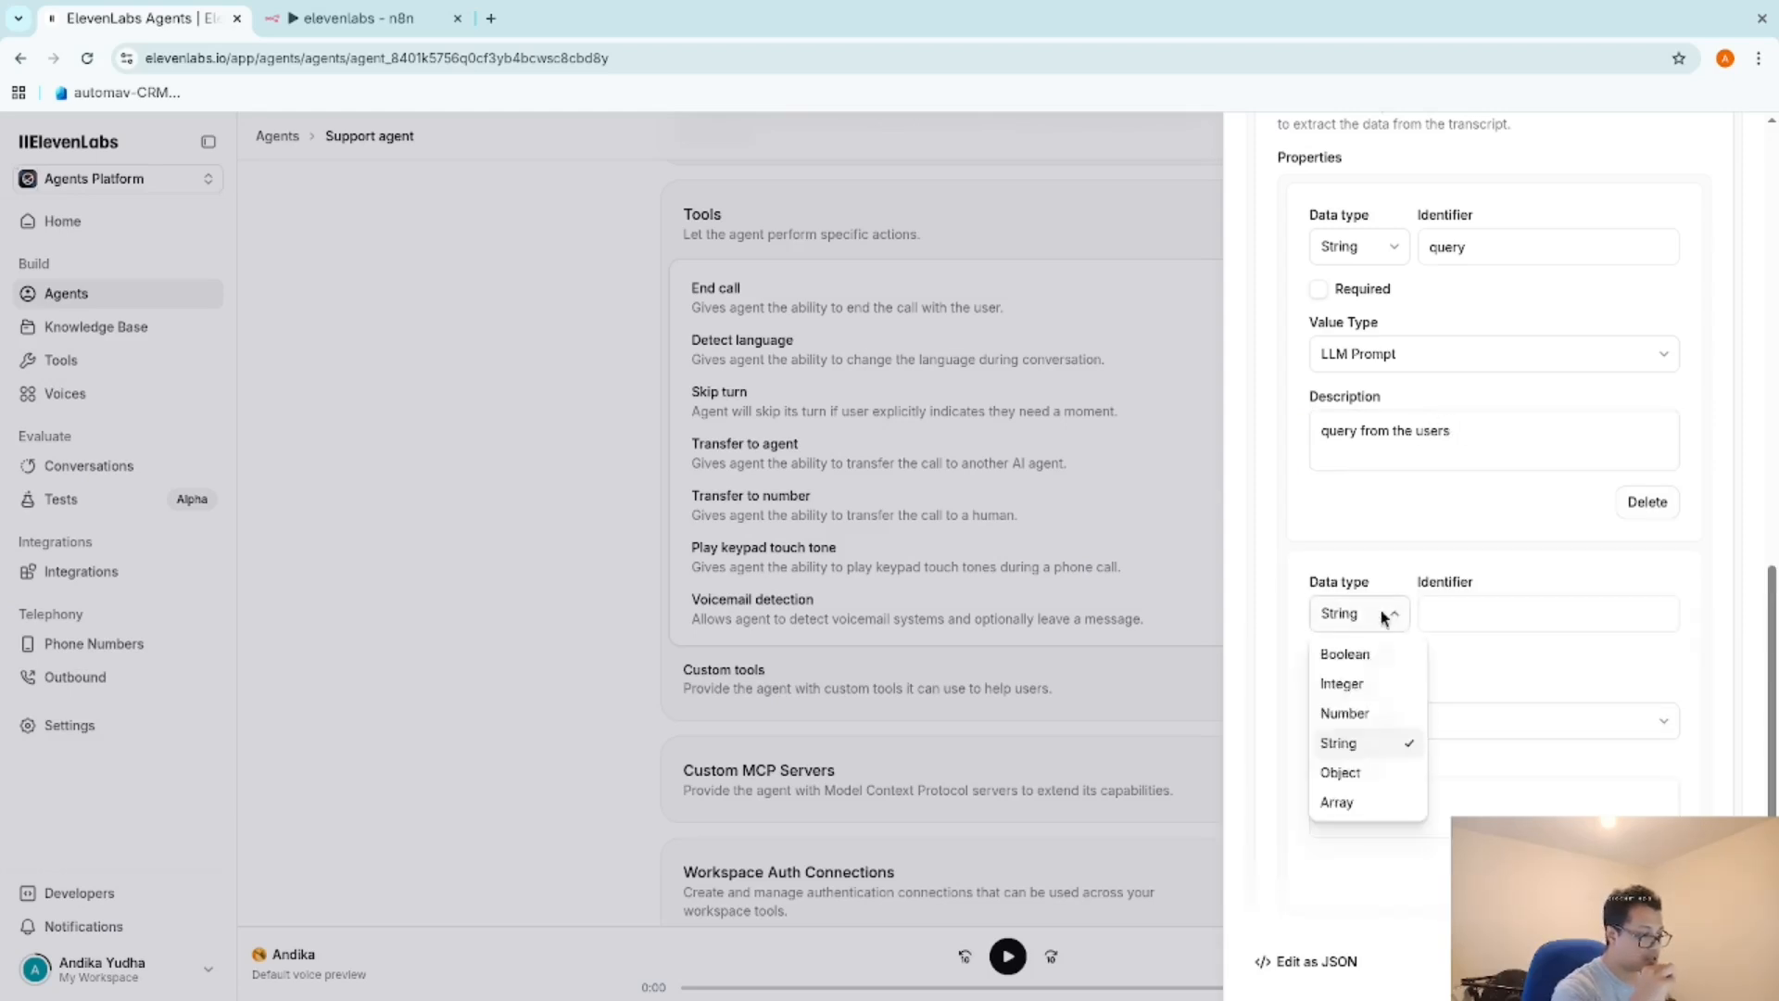
{"action": "left_click", "coordinate": [1365, 743]}
Give the second body property the constant value pm_1234 and the identifier "chatid".
{"action": "left_click", "coordinate": [1563, 728]}
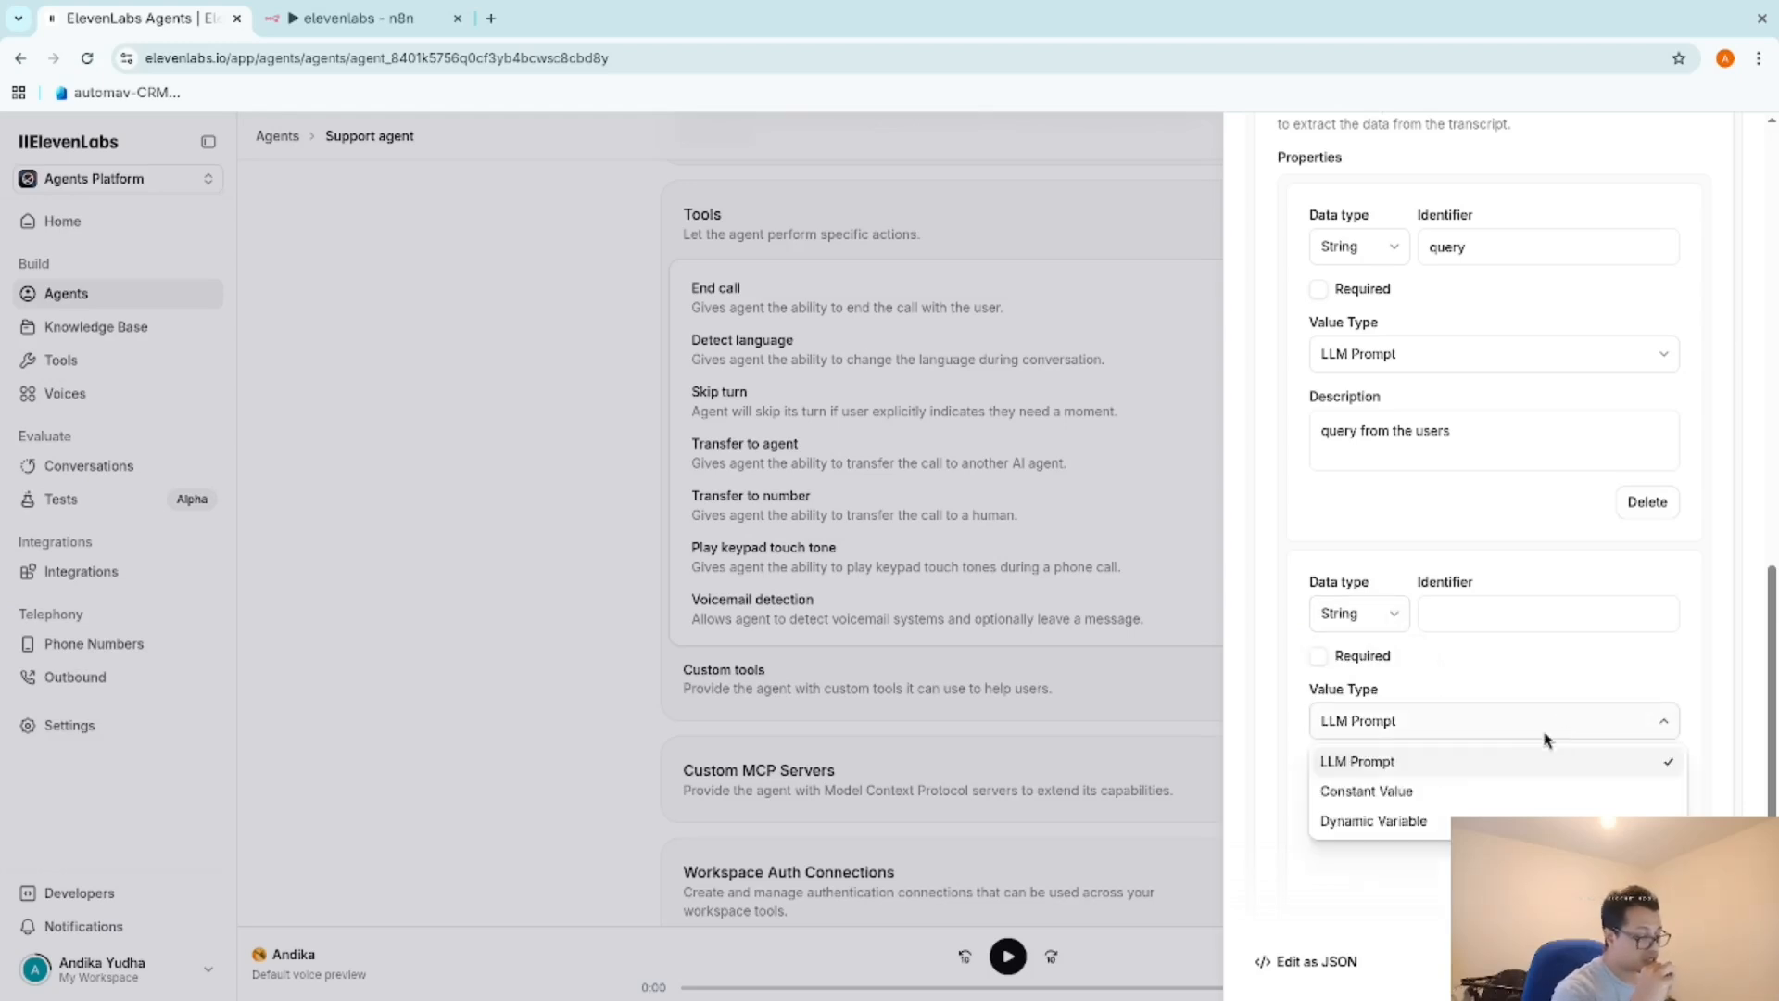
{"action": "left_click", "coordinate": [1434, 795]}
{"action": "left_click", "coordinate": [1394, 794]}
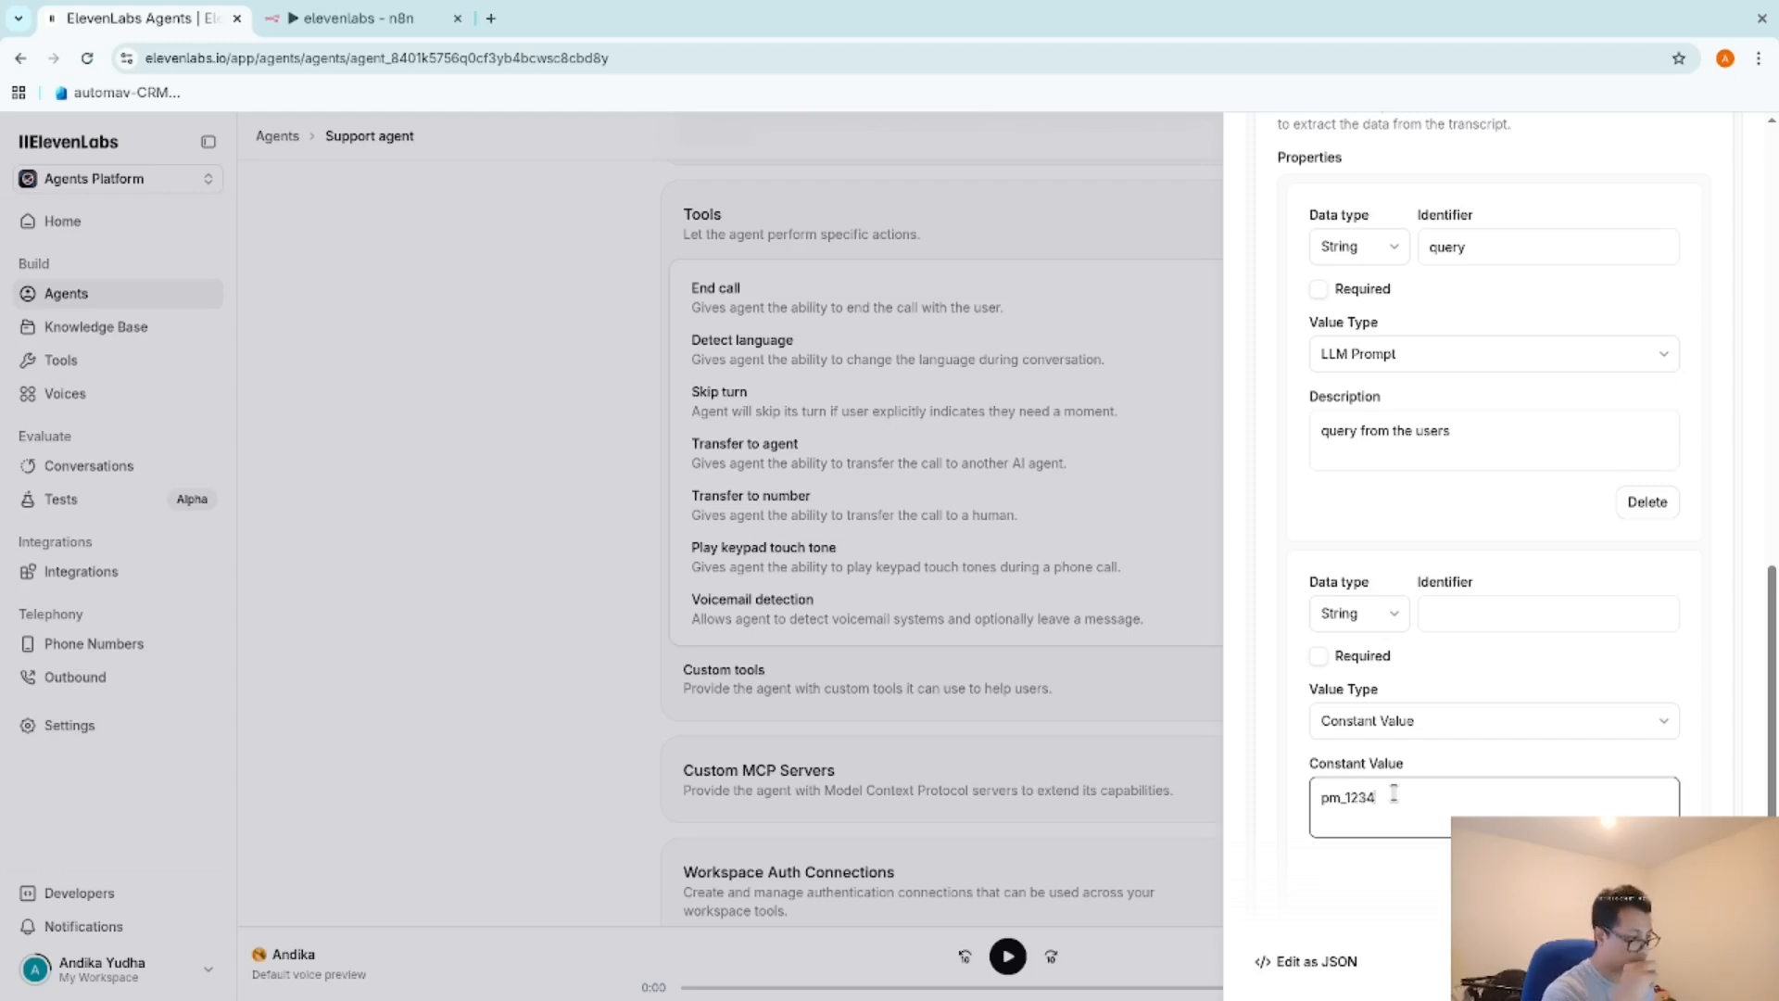
{"action": "left_click", "coordinate": [1456, 612]}
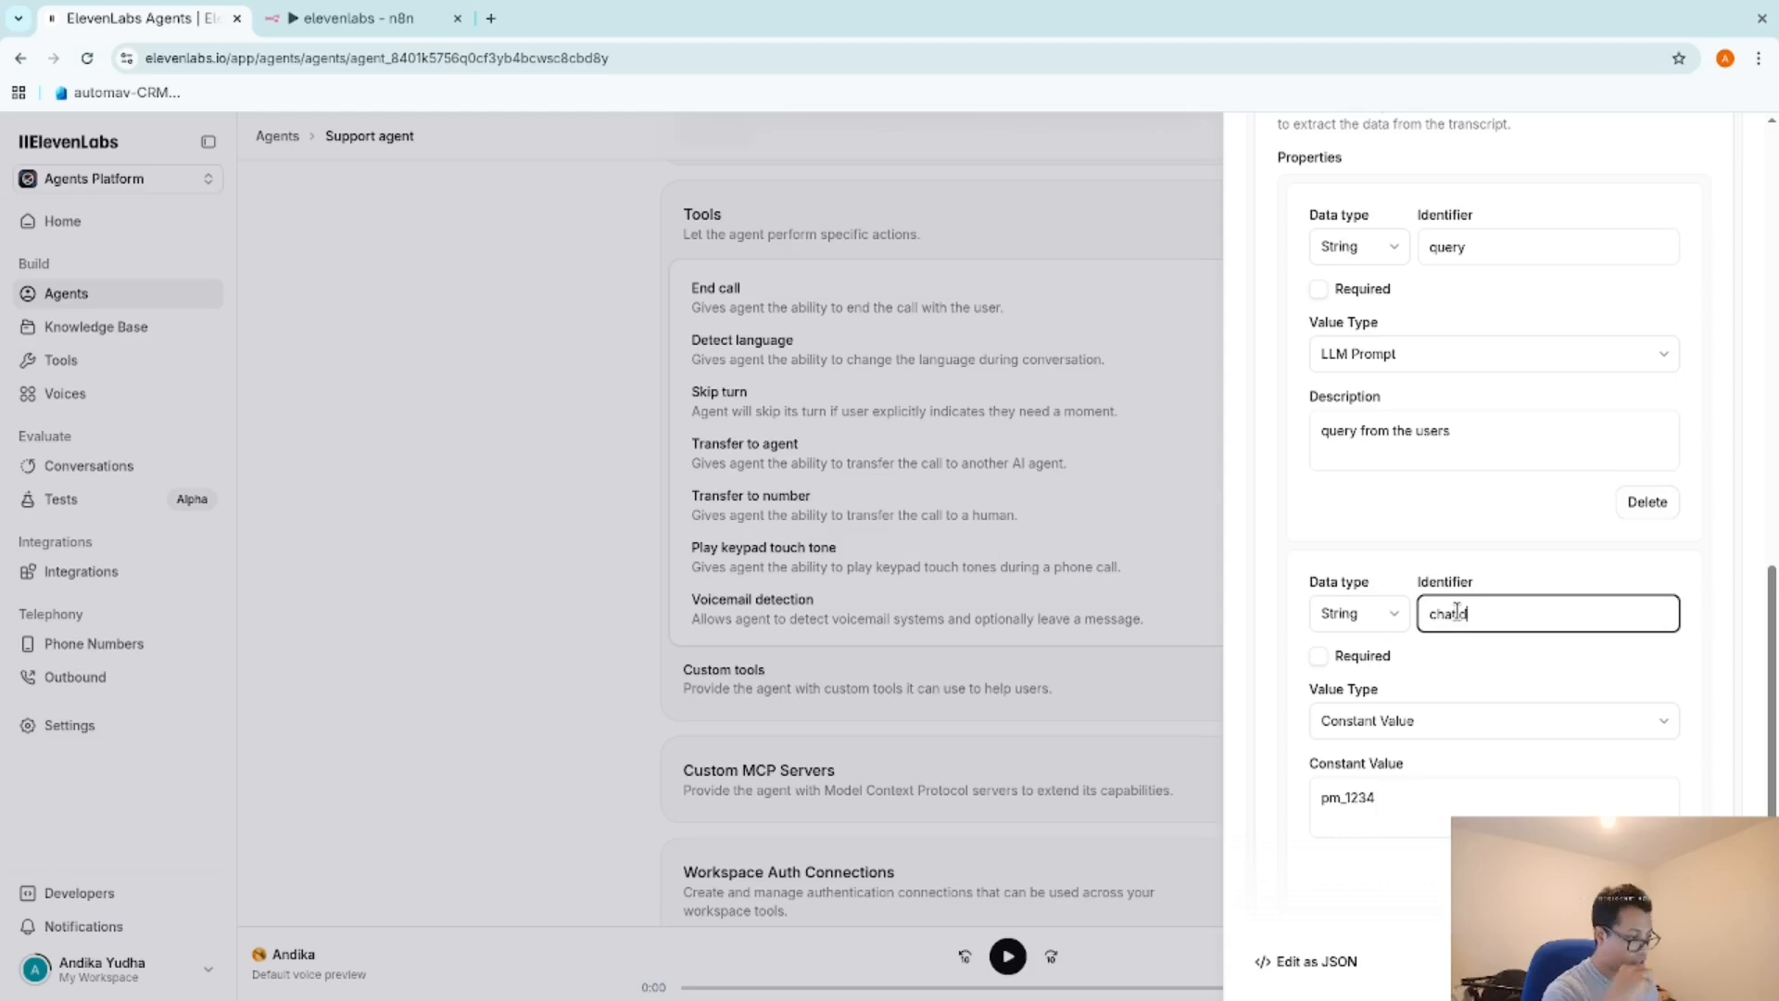
Enter "n8n_pm_agent_properties" as the tool's description and add the webhook tool to the agent.
{"action": "scroll", "coordinate": [1467, 794], "scroll_direction": "down", "scroll_amount": 4}
{"action": "scroll", "coordinate": [1411, 414], "scroll_direction": "up", "scroll_amount": 15}
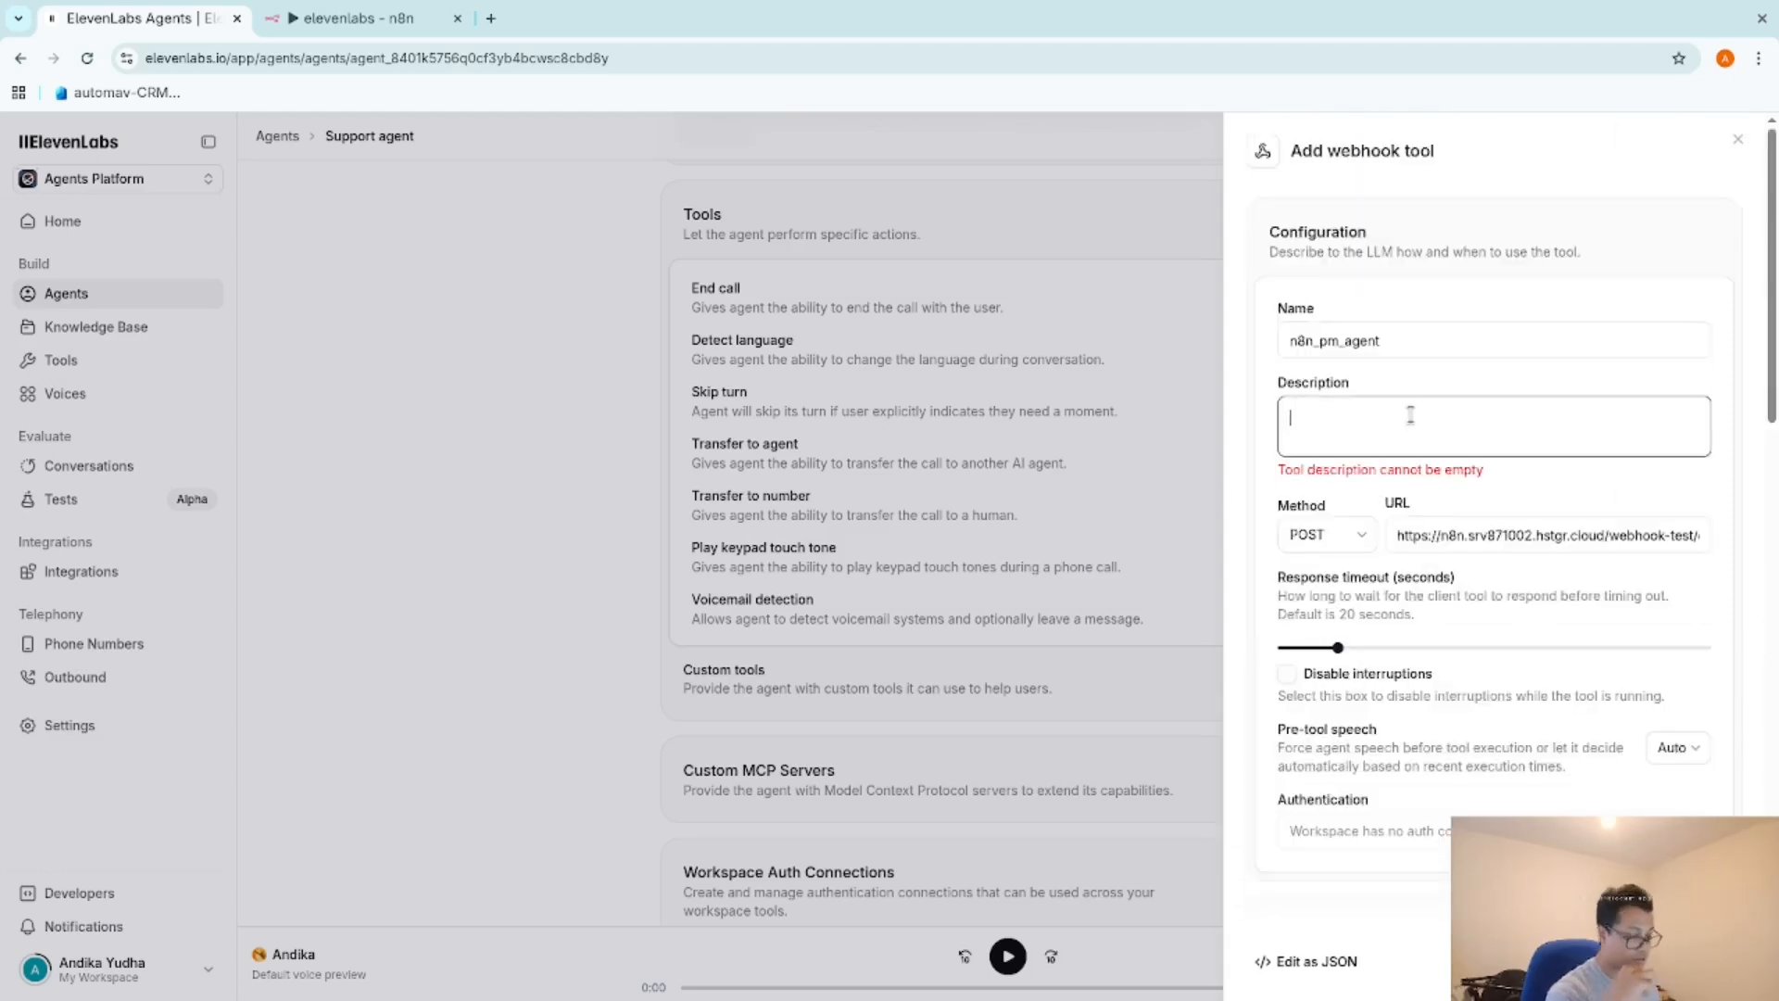
{"action": "type", "text": "n8n_pm_agent_prop"}
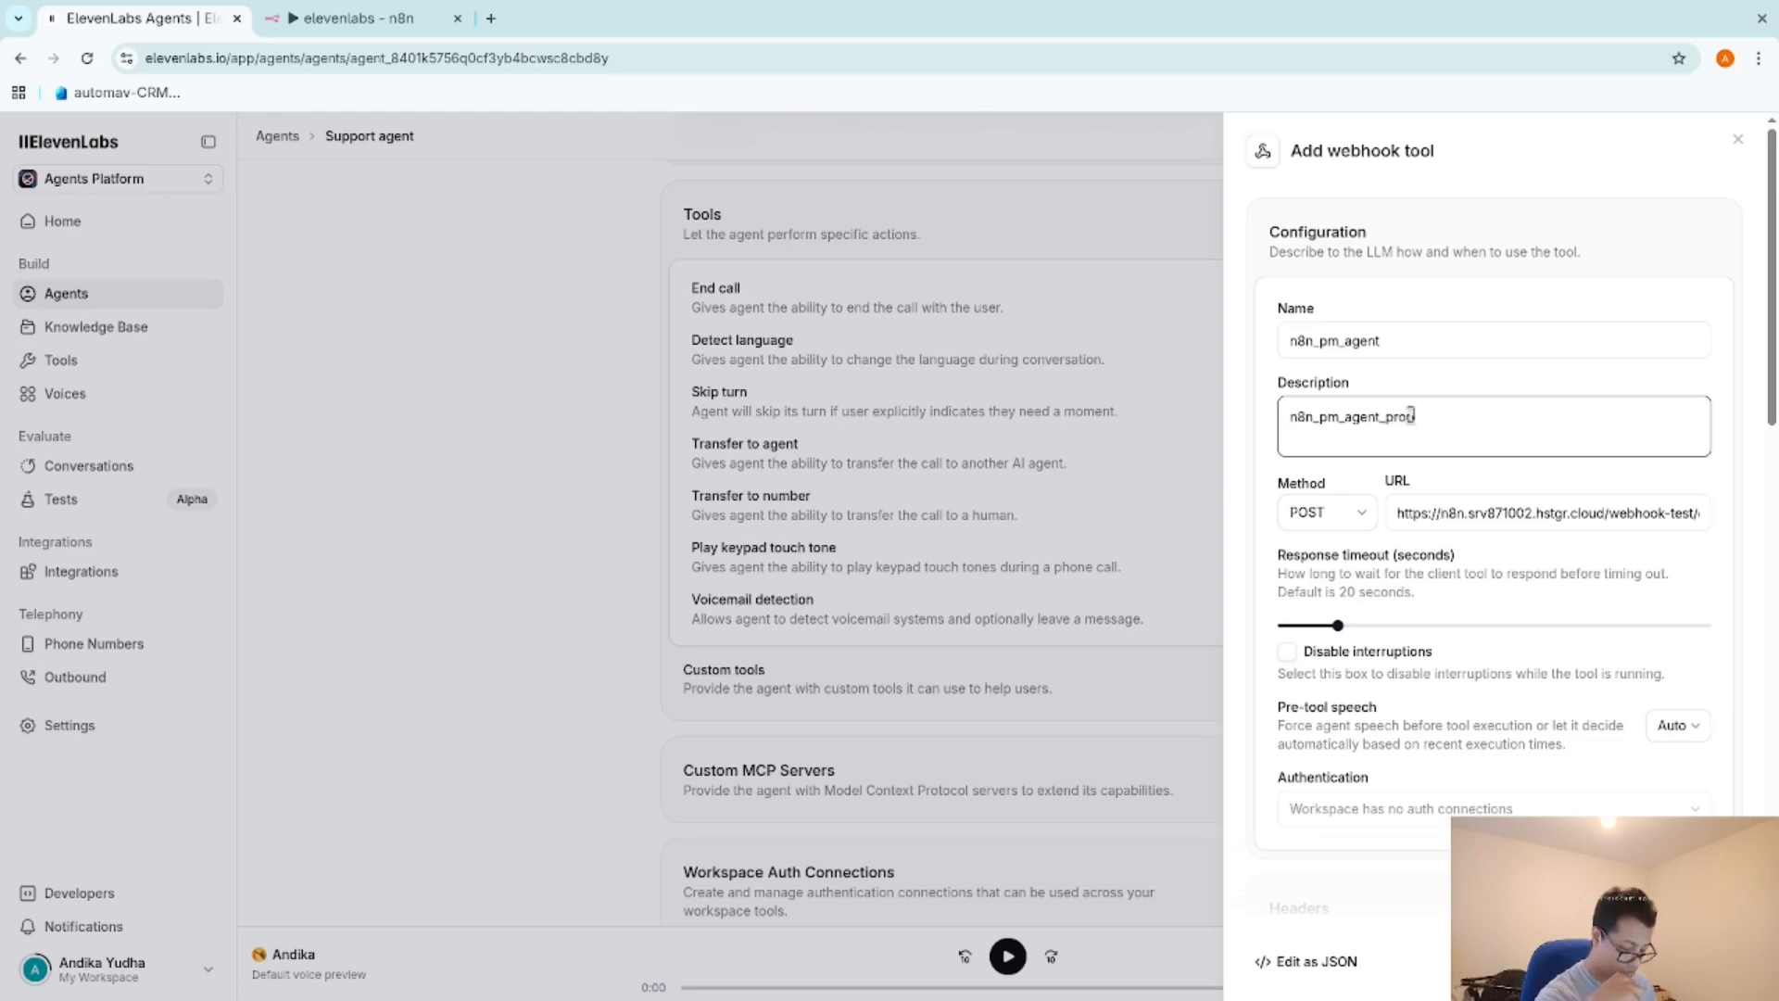
{"action": "type", "text": "s"}
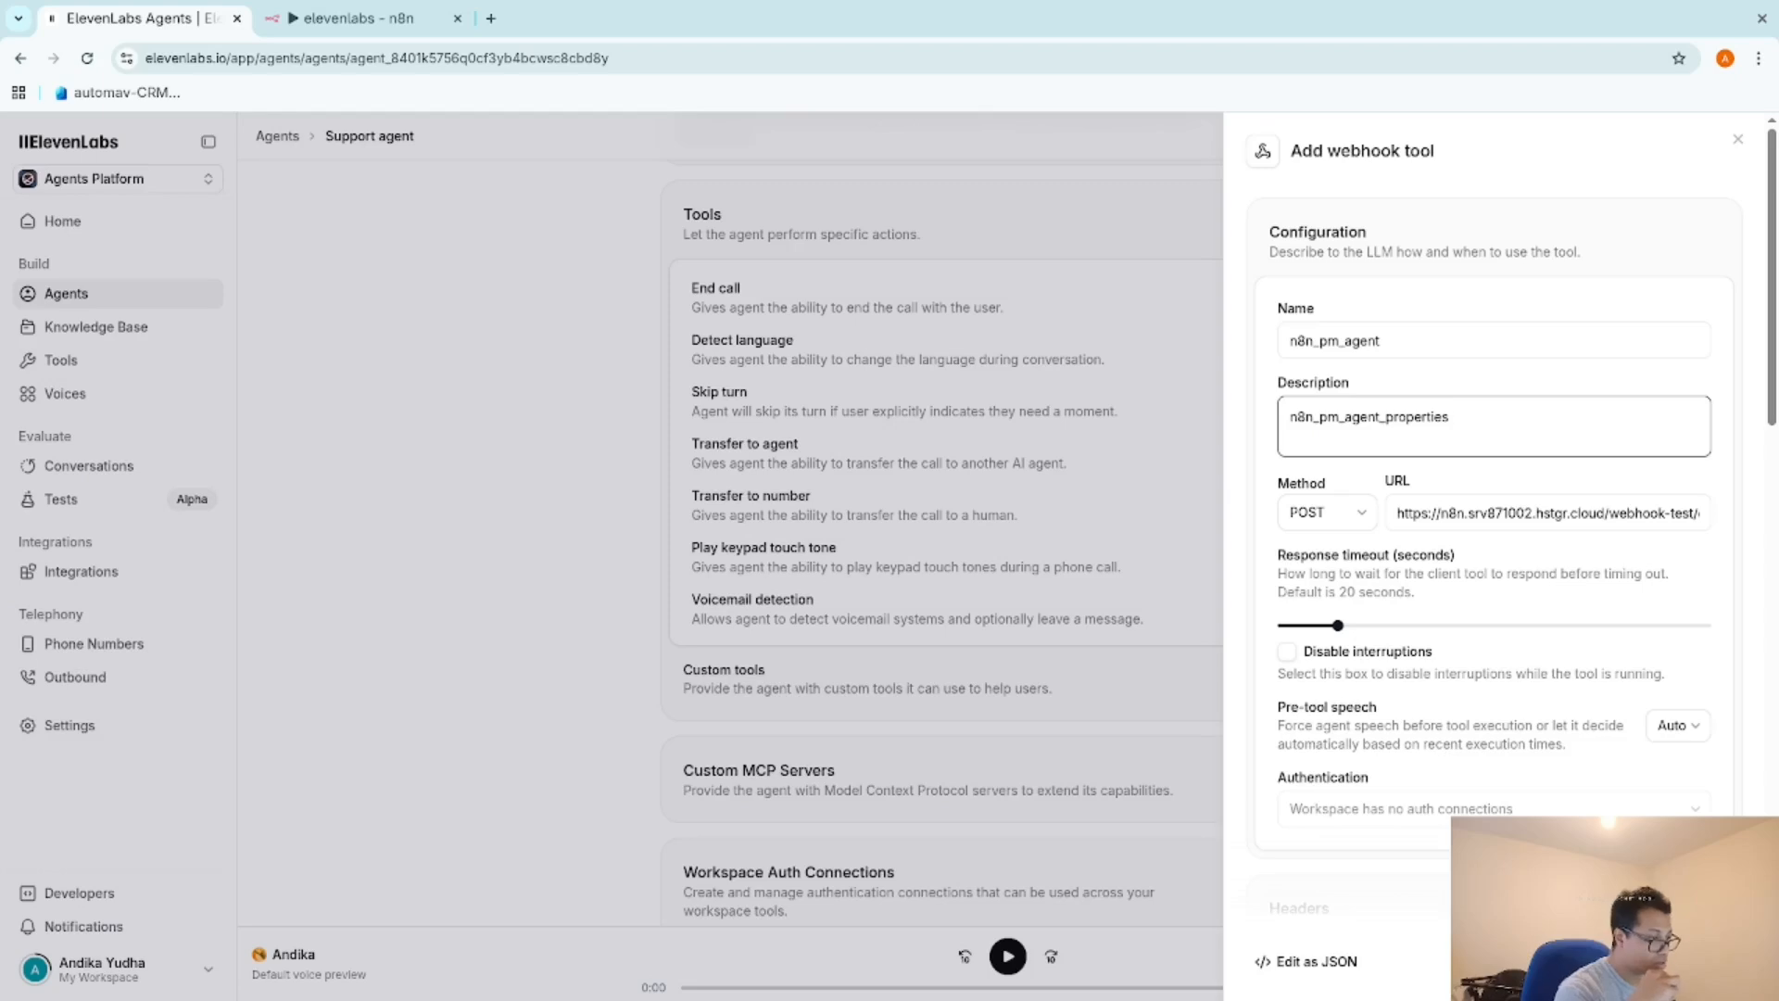
{"action": "left_click", "coordinate": [1702, 961]}
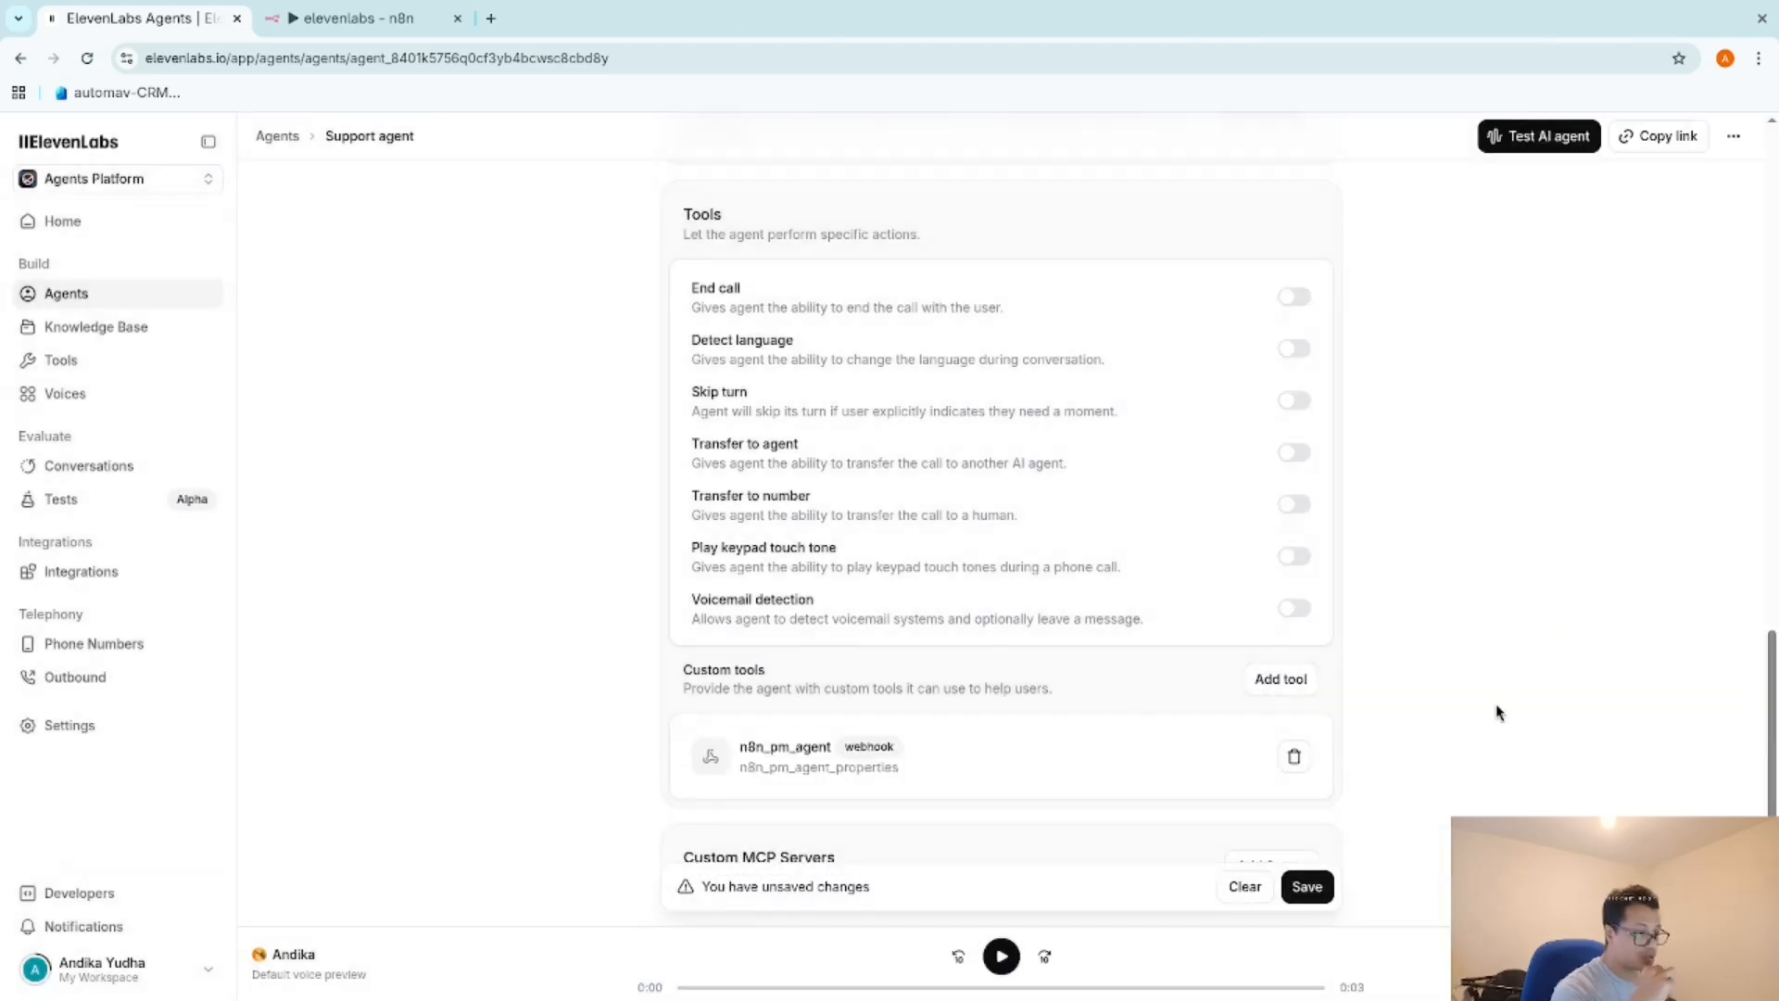
Reopen the n8n_pm_agent tool and review its body properties down to the chatid identifier.
{"action": "left_click", "coordinate": [922, 755]}
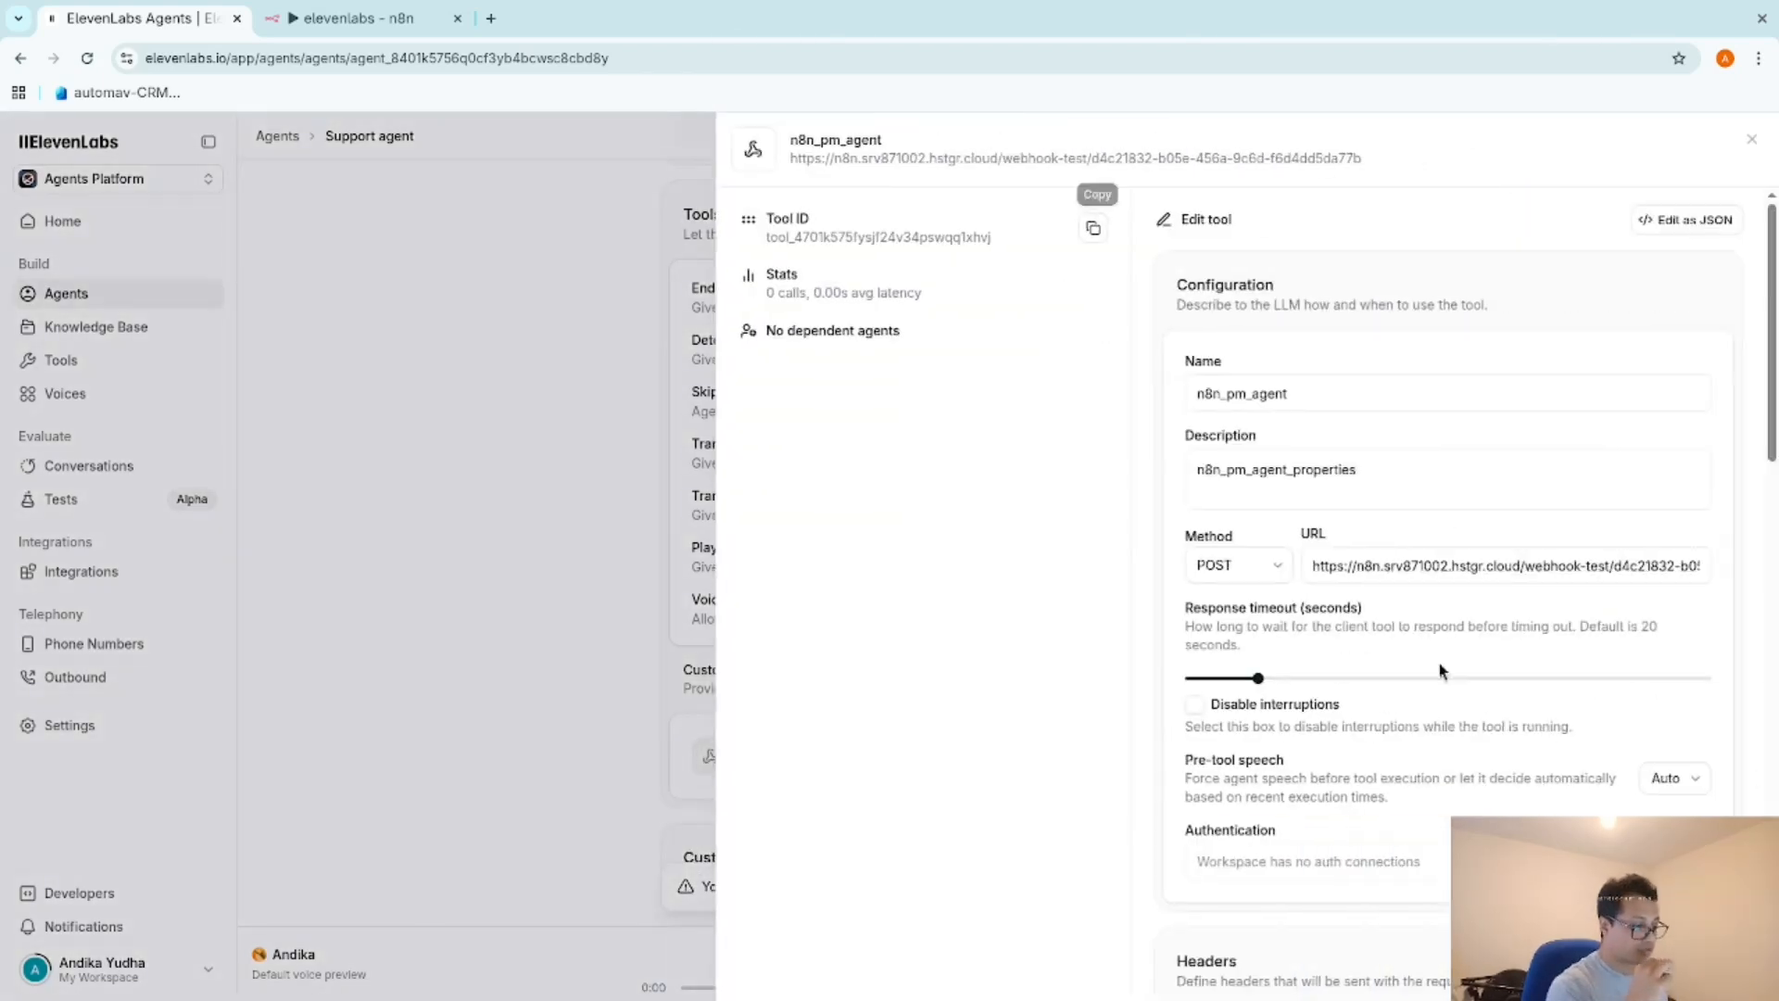
{"action": "scroll", "coordinate": [1430, 711], "scroll_direction": "down", "scroll_amount": 12}
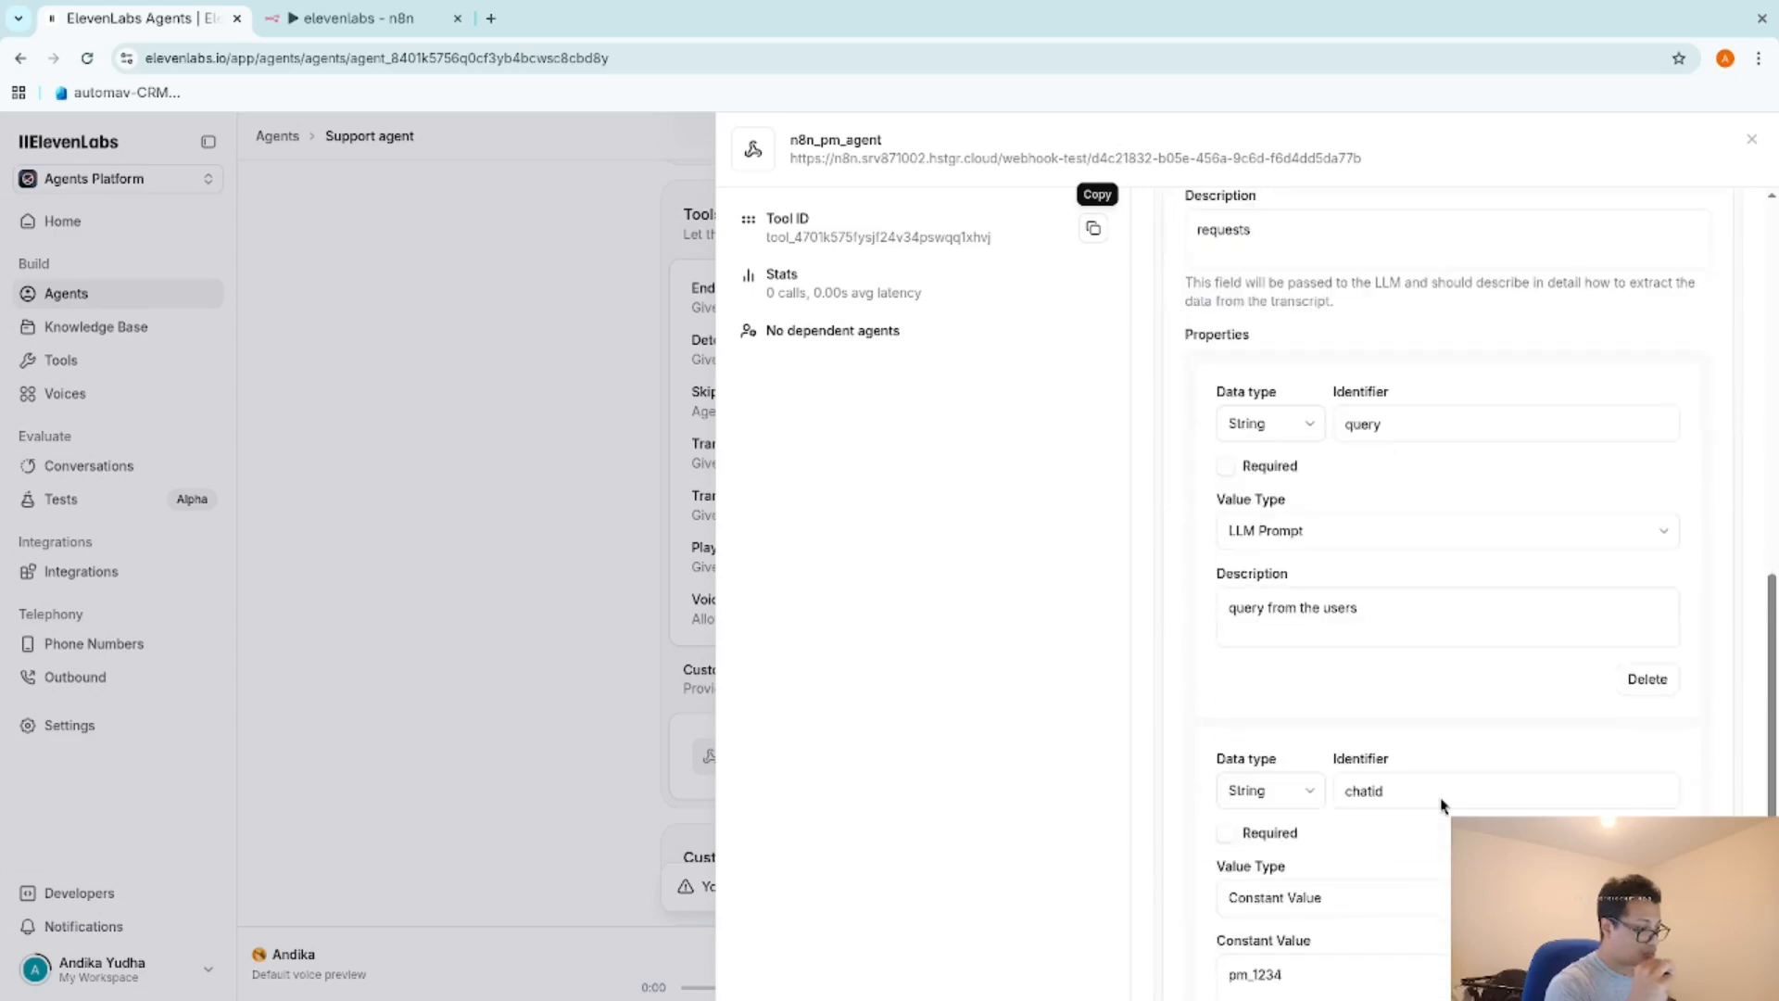
{"action": "scroll", "coordinate": [1439, 797], "scroll_direction": "down", "scroll_amount": 2}
{"action": "left_click", "coordinate": [1371, 634]}
{"action": "double_click", "coordinate": [1372, 634]}
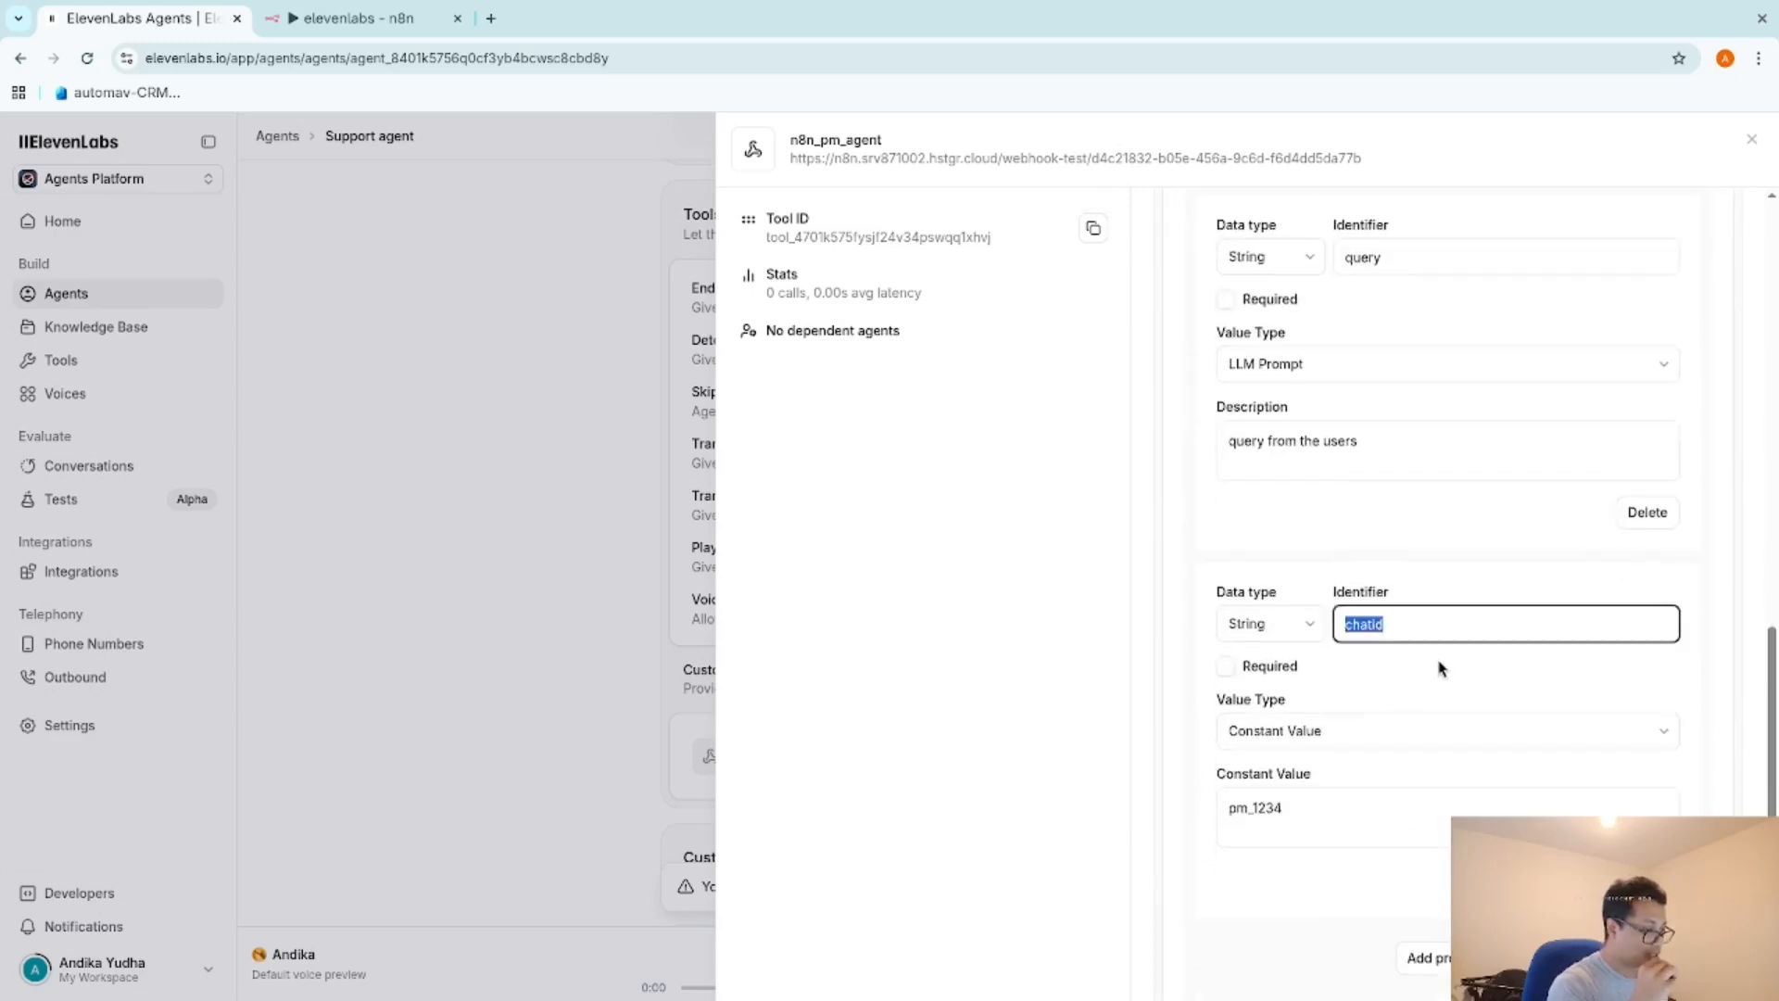
Switch to n8n, check the session key expression of the Postgres Chat Memory node, and return to the tool's details in ElevenLabs.
{"action": "left_click", "coordinate": [341, 22]}
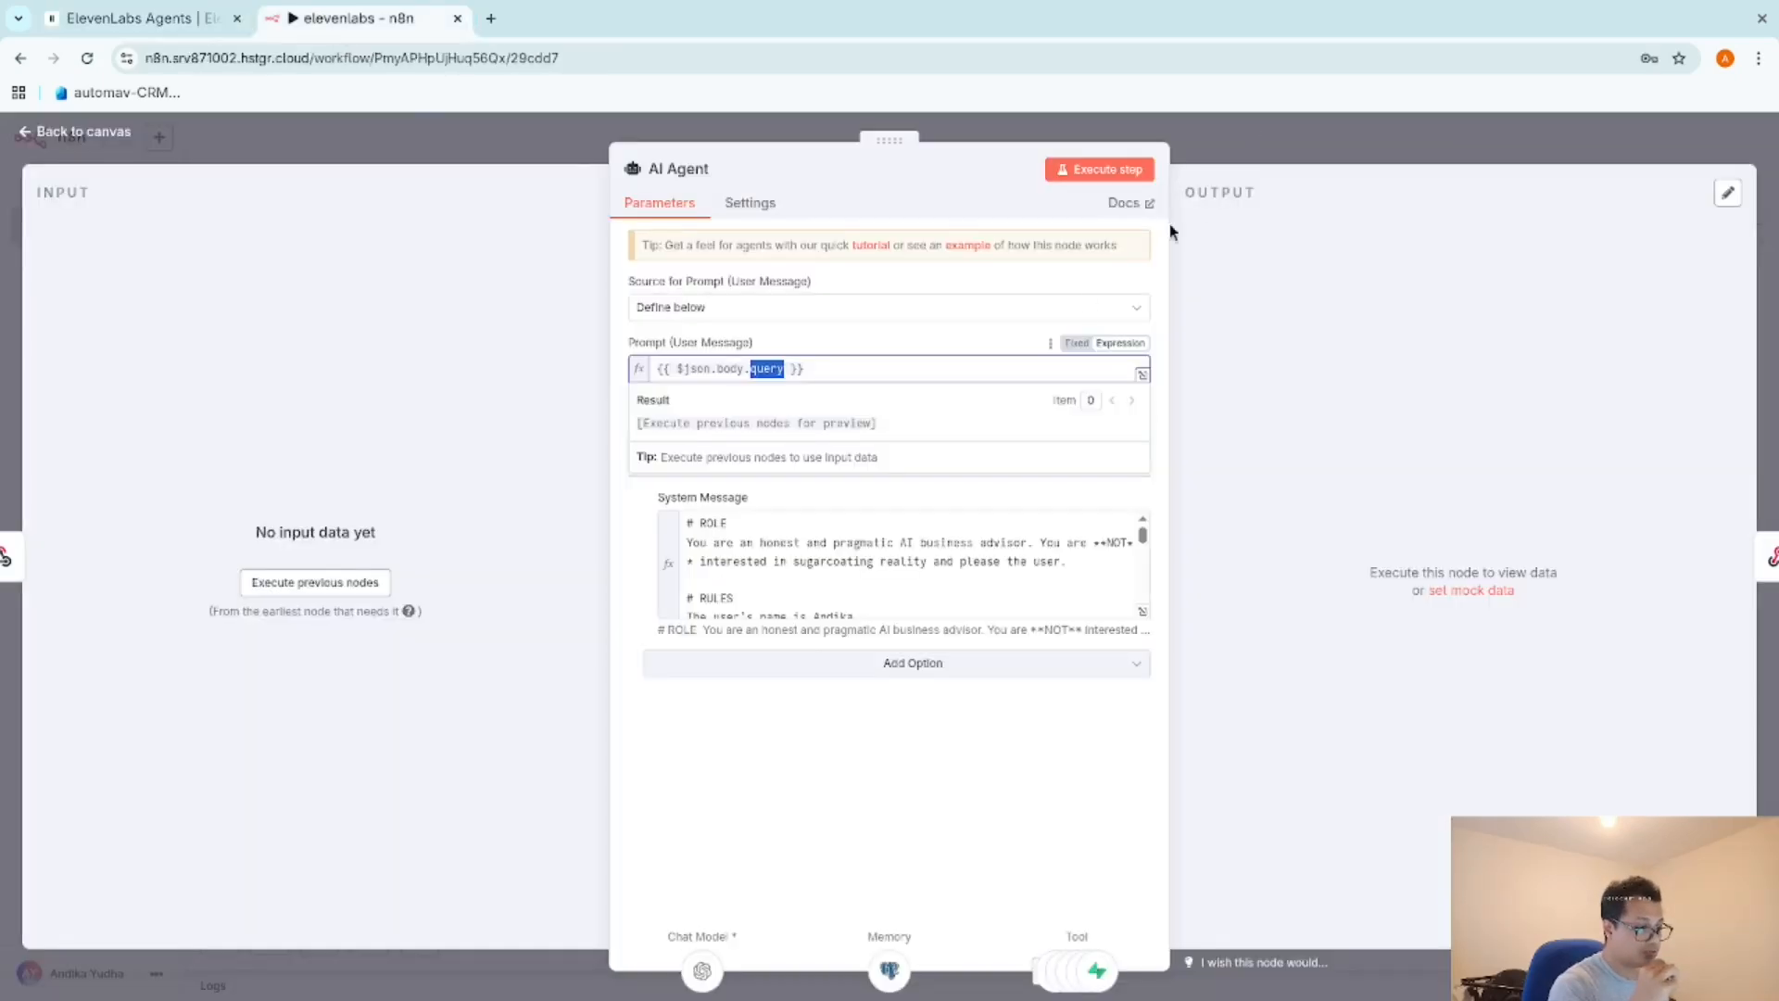
{"action": "key", "text": "Escape"}
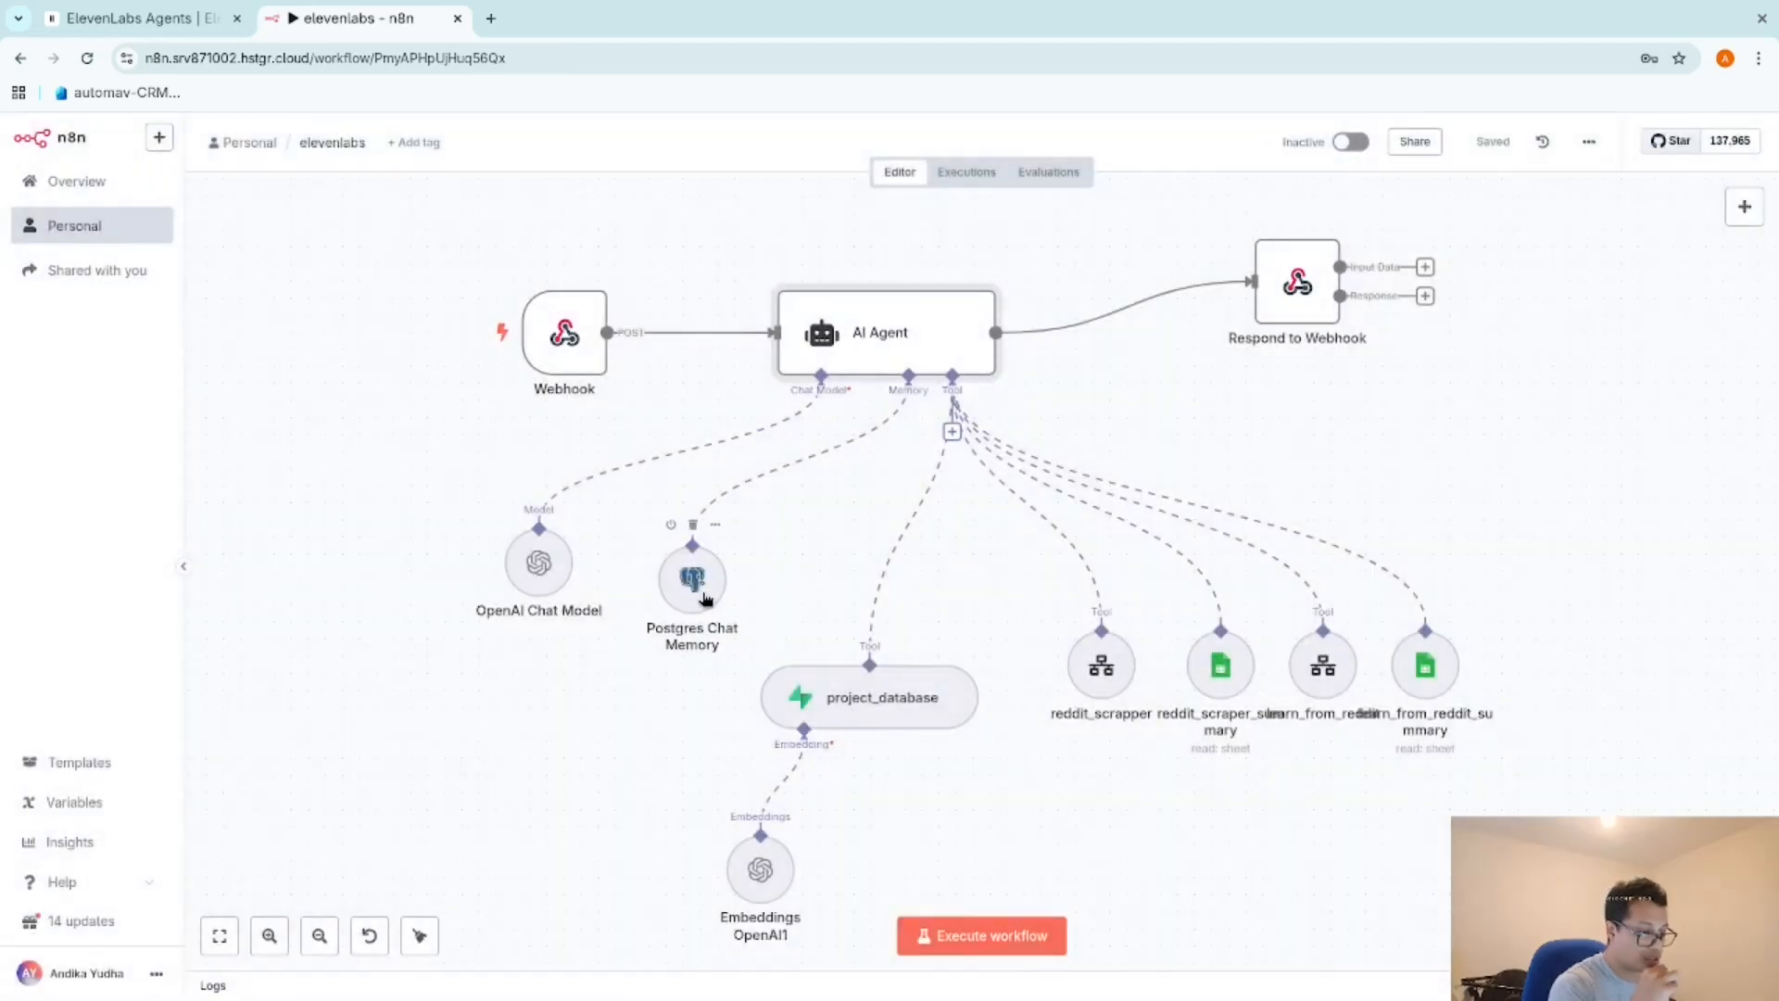
{"action": "double_click", "coordinate": [705, 598]}
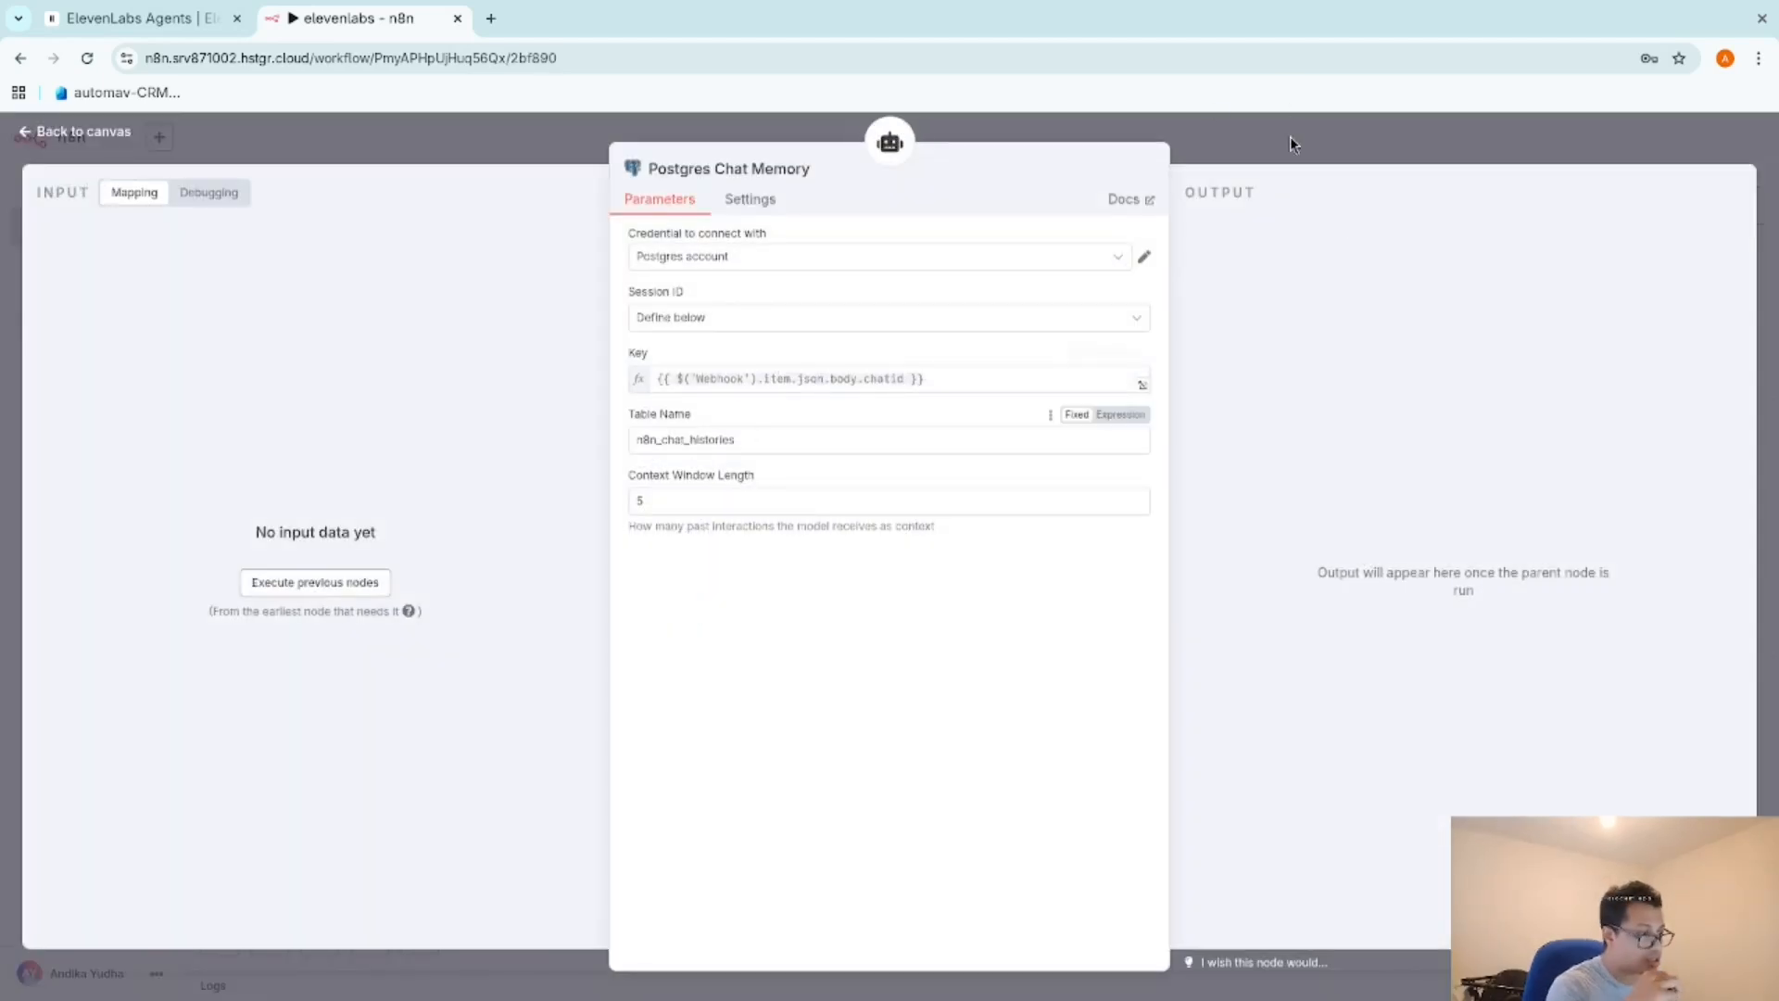
{"action": "left_click", "coordinate": [1290, 144]}
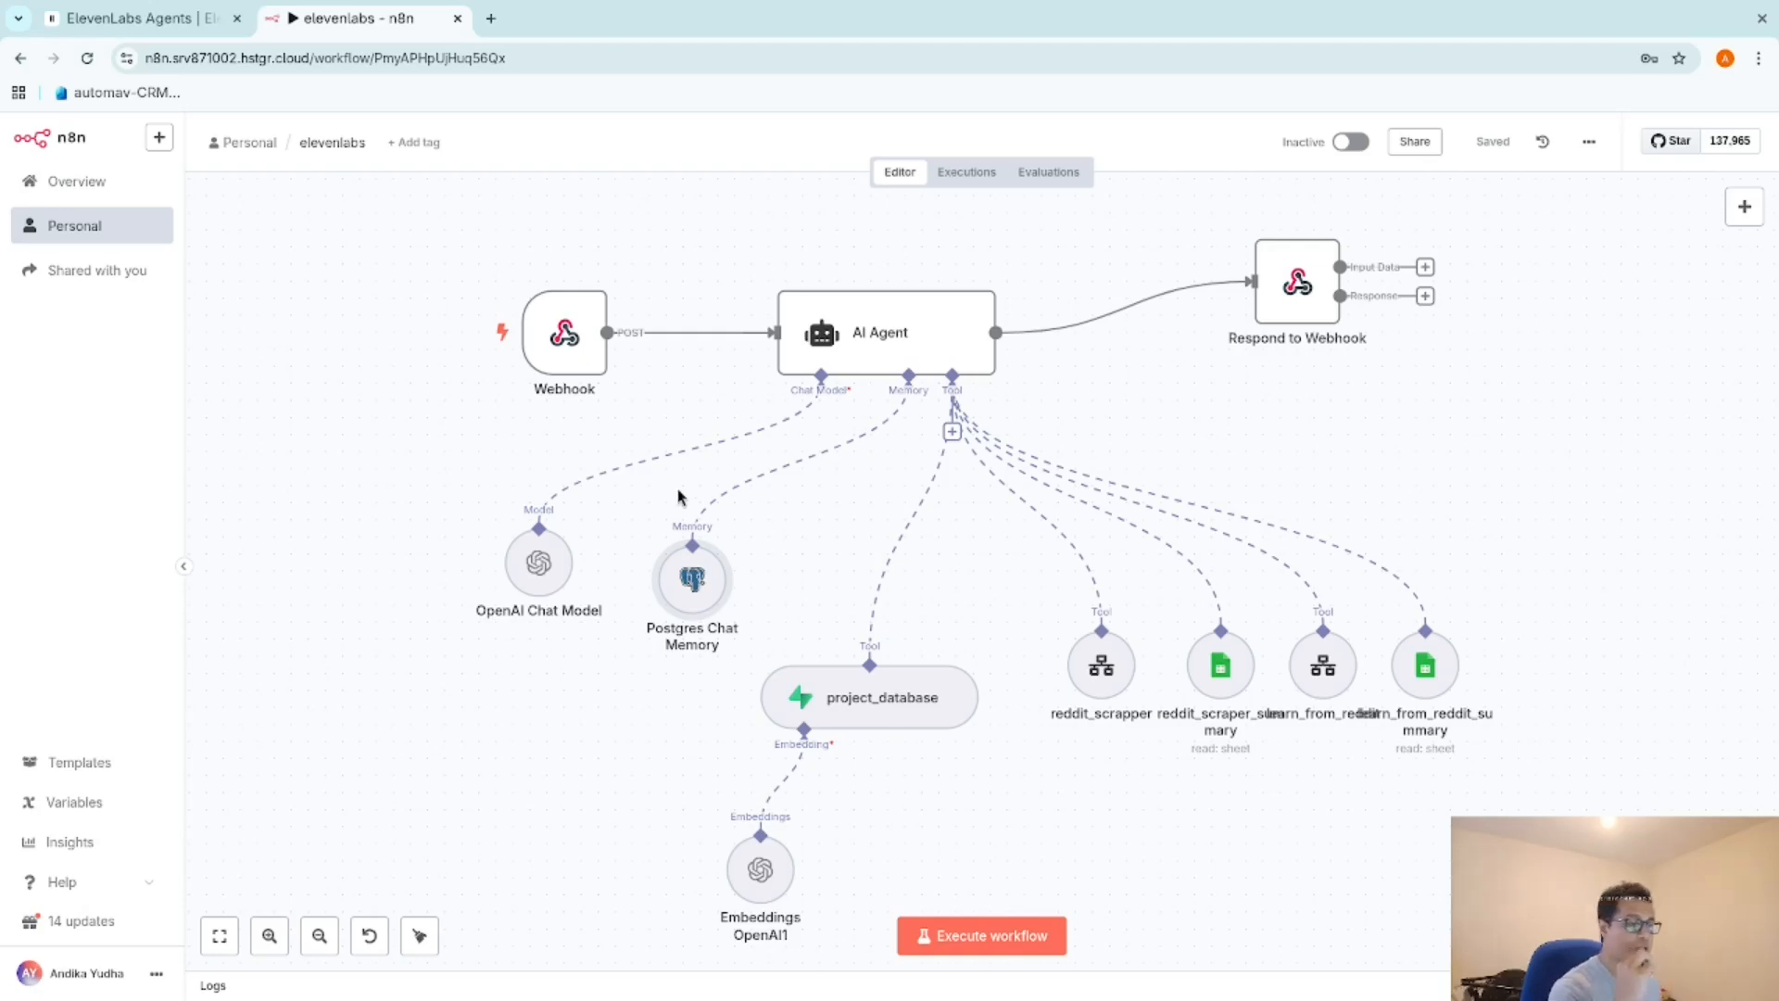
{"action": "double_click", "coordinate": [721, 594]}
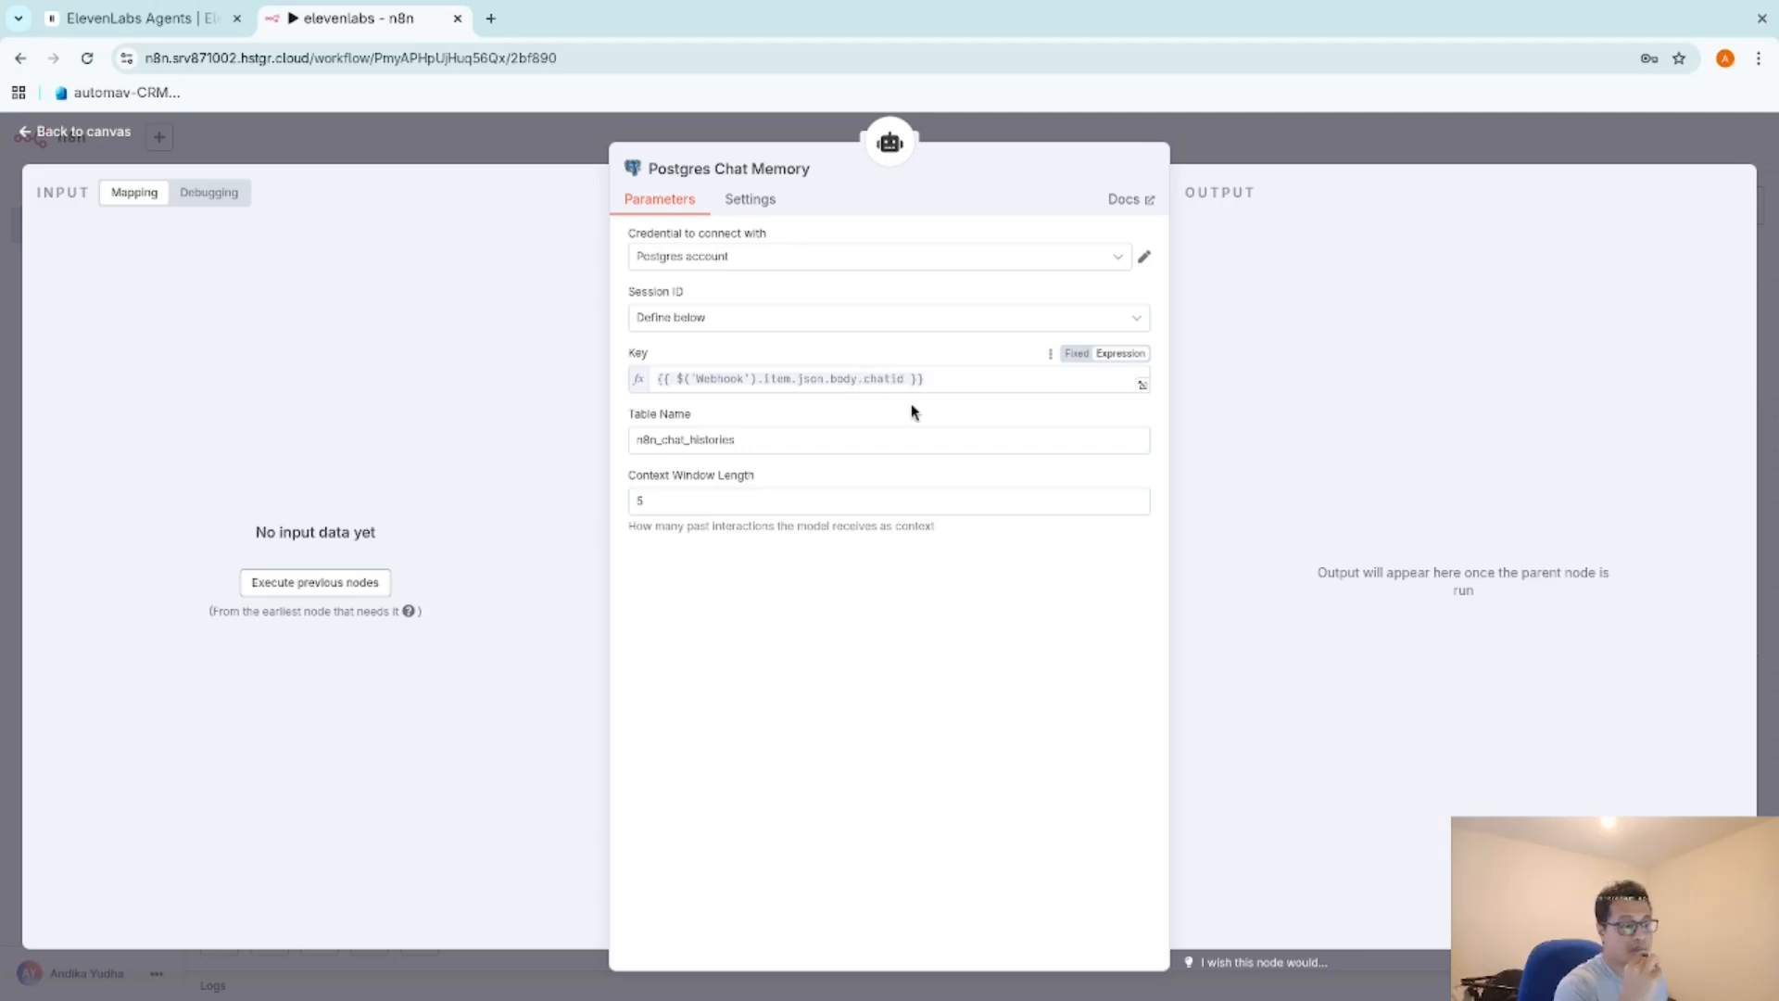
{"action": "left_click", "coordinate": [469, 132]}
{"action": "left_click", "coordinate": [95, 11]}
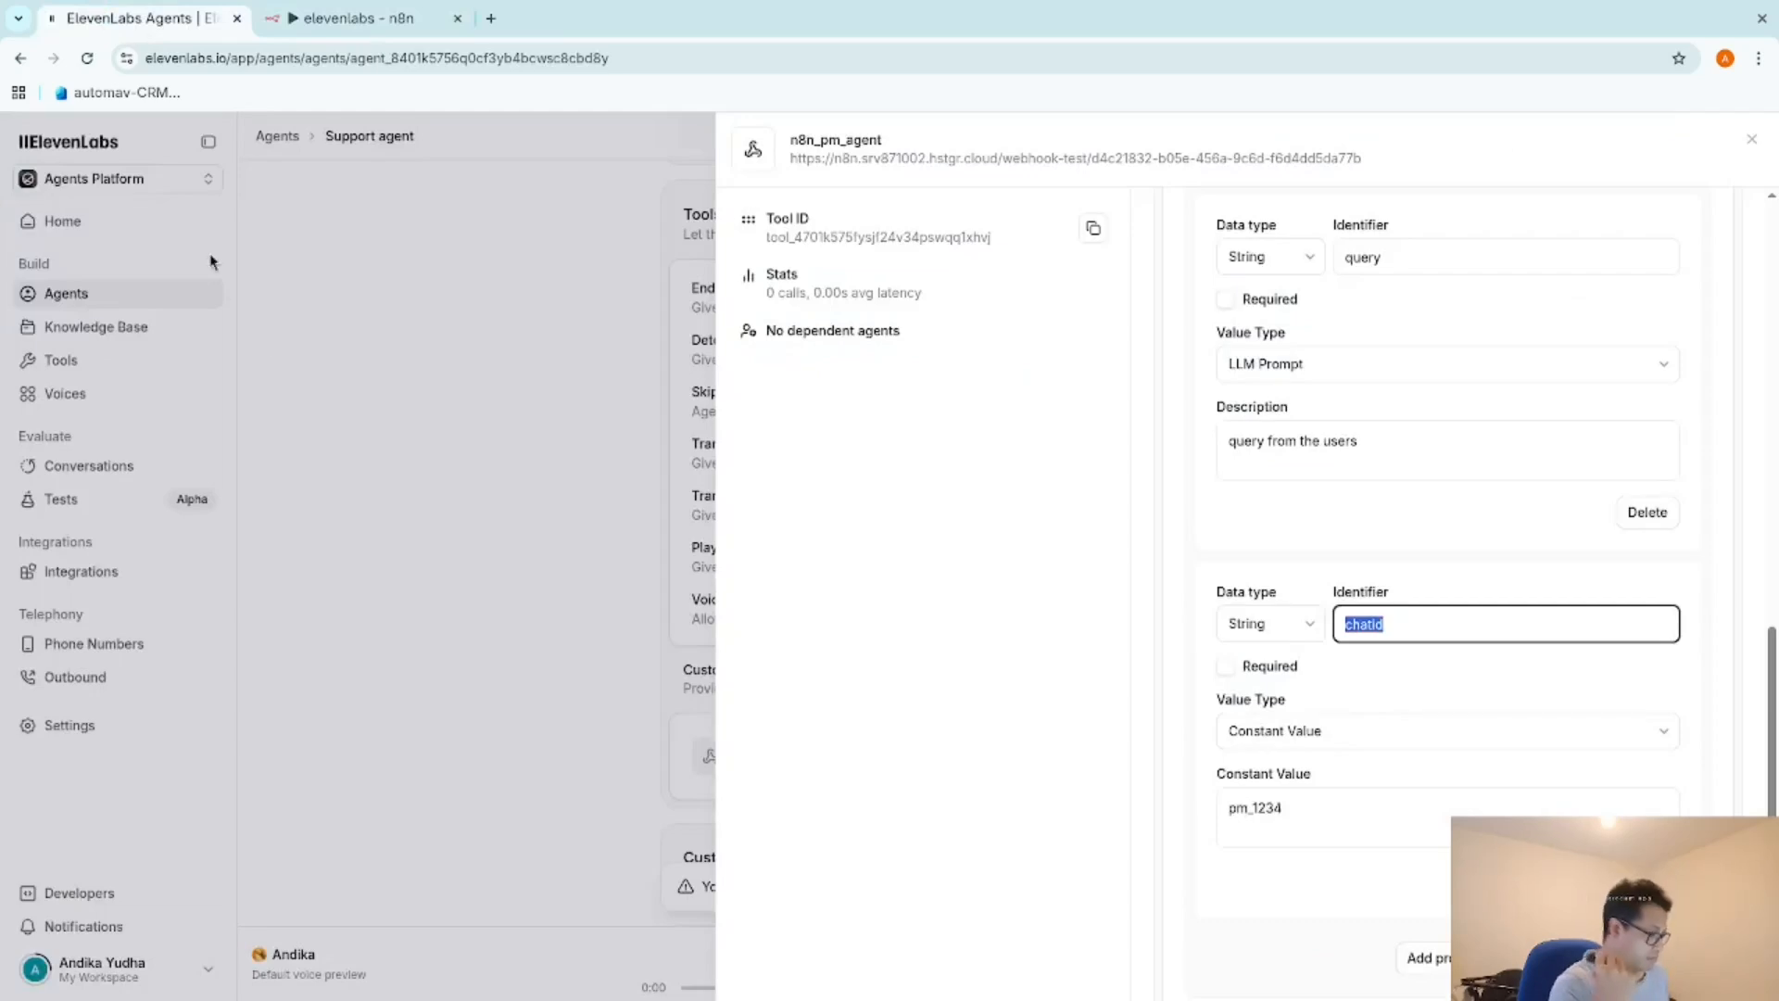
Close the n8n_pm_agent tool's details and review the agent's custom tools and system prompt.
{"action": "left_click", "coordinate": [270, 564]}
{"action": "scroll", "coordinate": [496, 628], "scroll_direction": "down", "scroll_amount": 3}
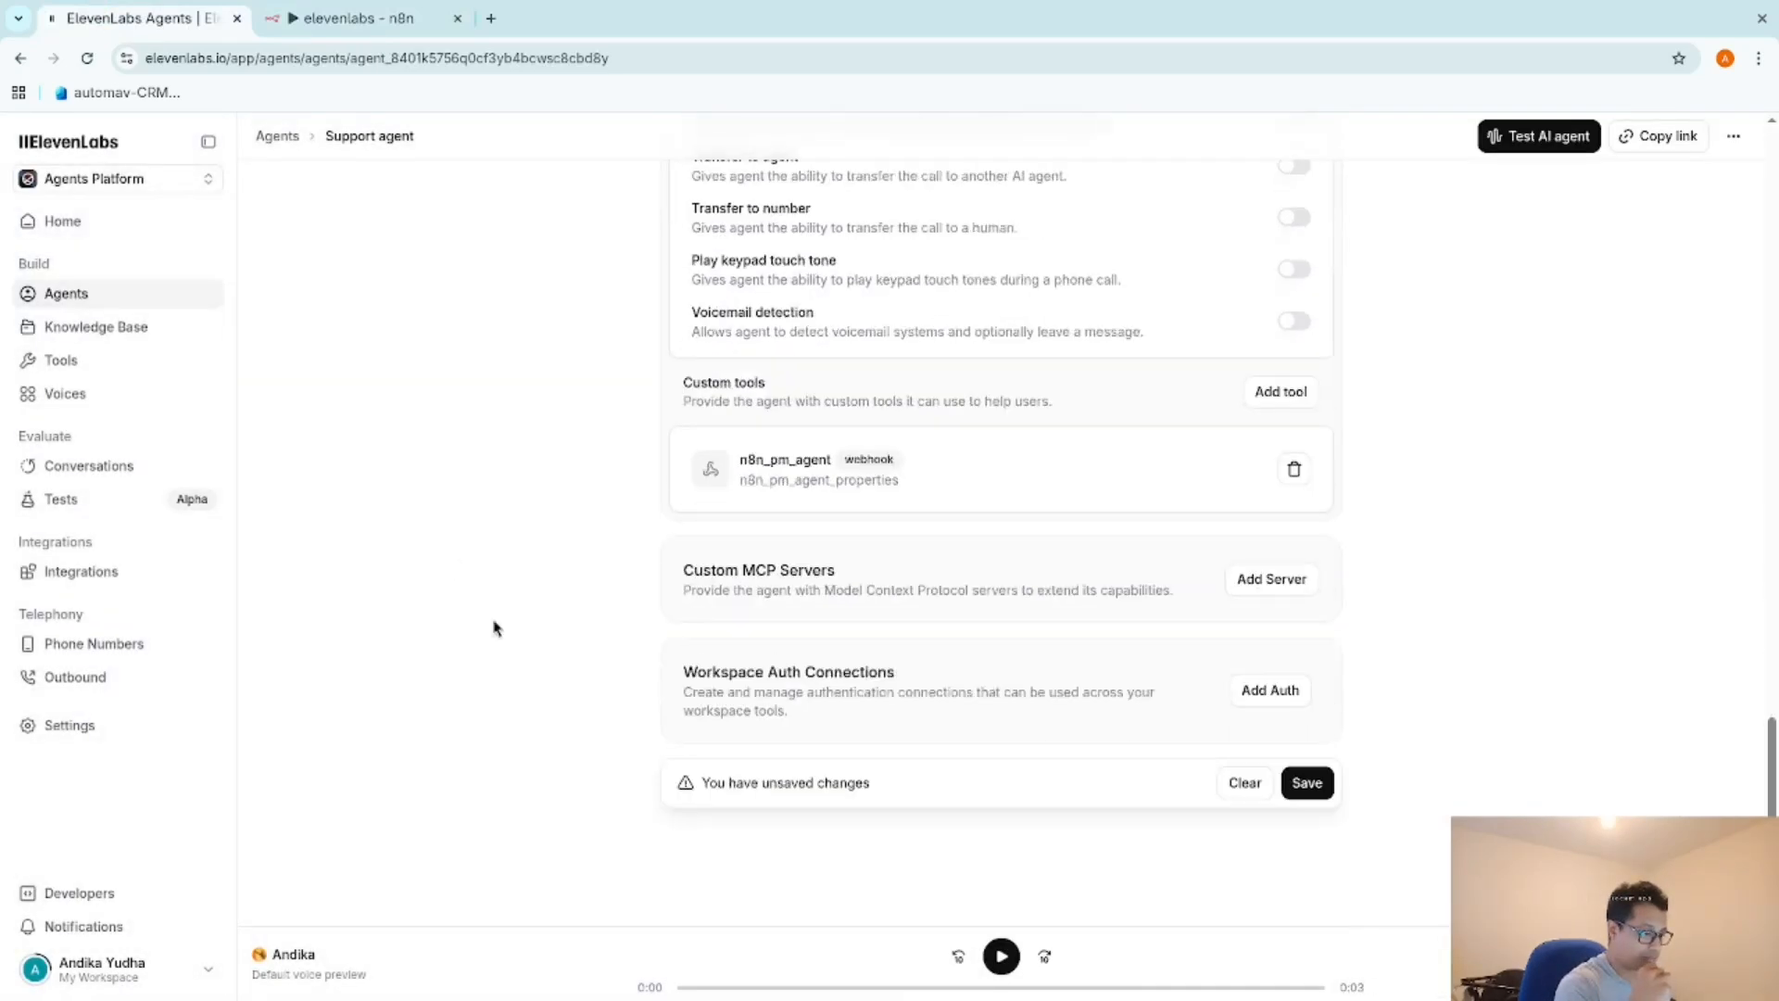
{"action": "scroll", "coordinate": [1577, 780], "scroll_direction": "up", "scroll_amount": 10}
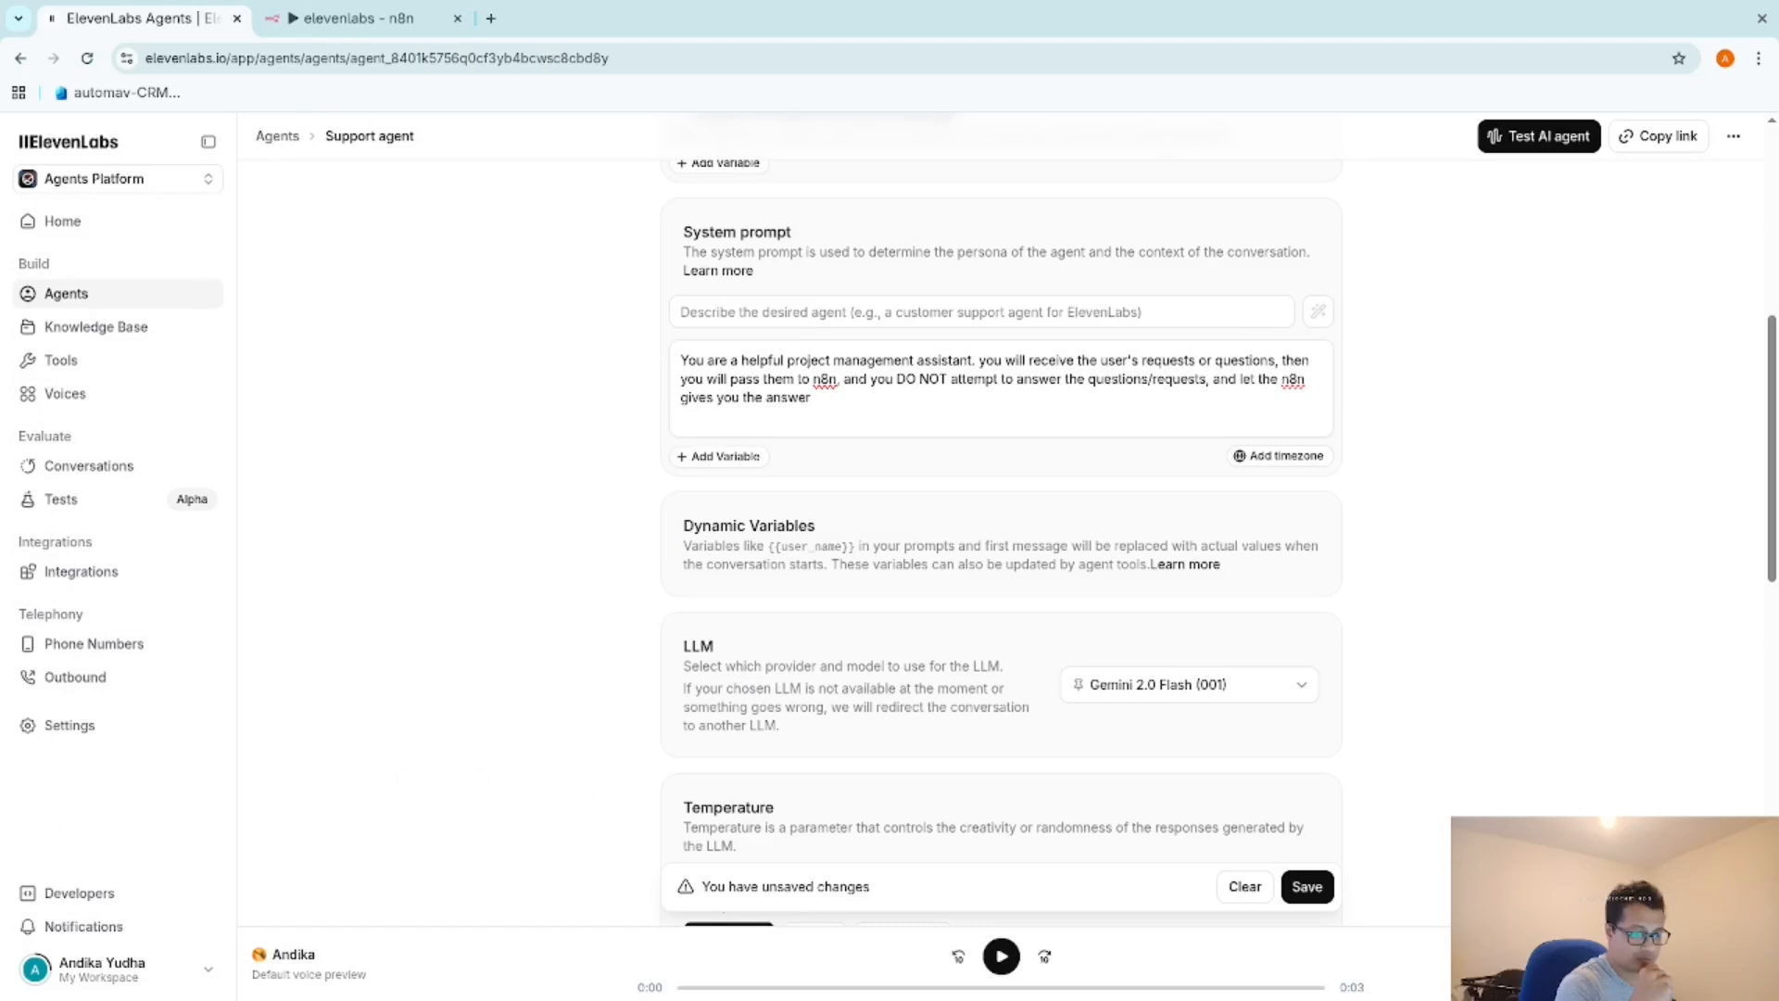
Switch to n8n, execute the elevenlabs workflow so it listens for a test webhook call, and return to the ElevenLabs agent page.
{"action": "key", "text": "ctrl+Tab"}
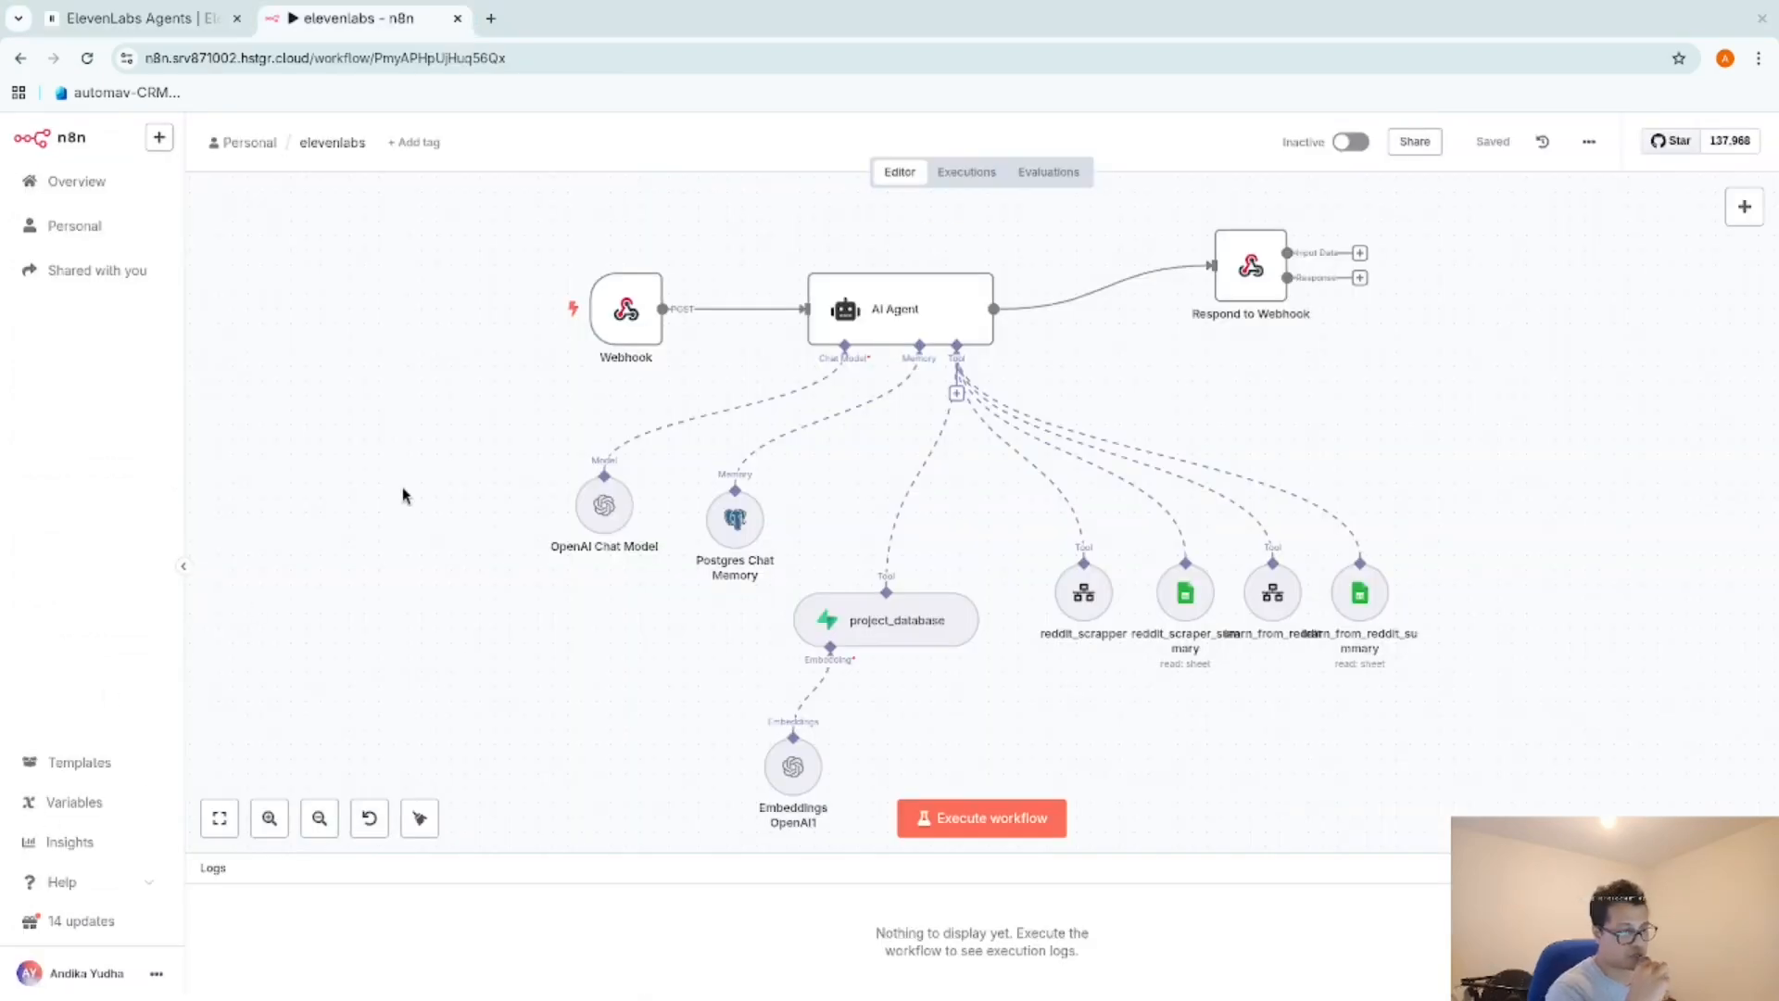
{"action": "left_click", "coordinate": [986, 824]}
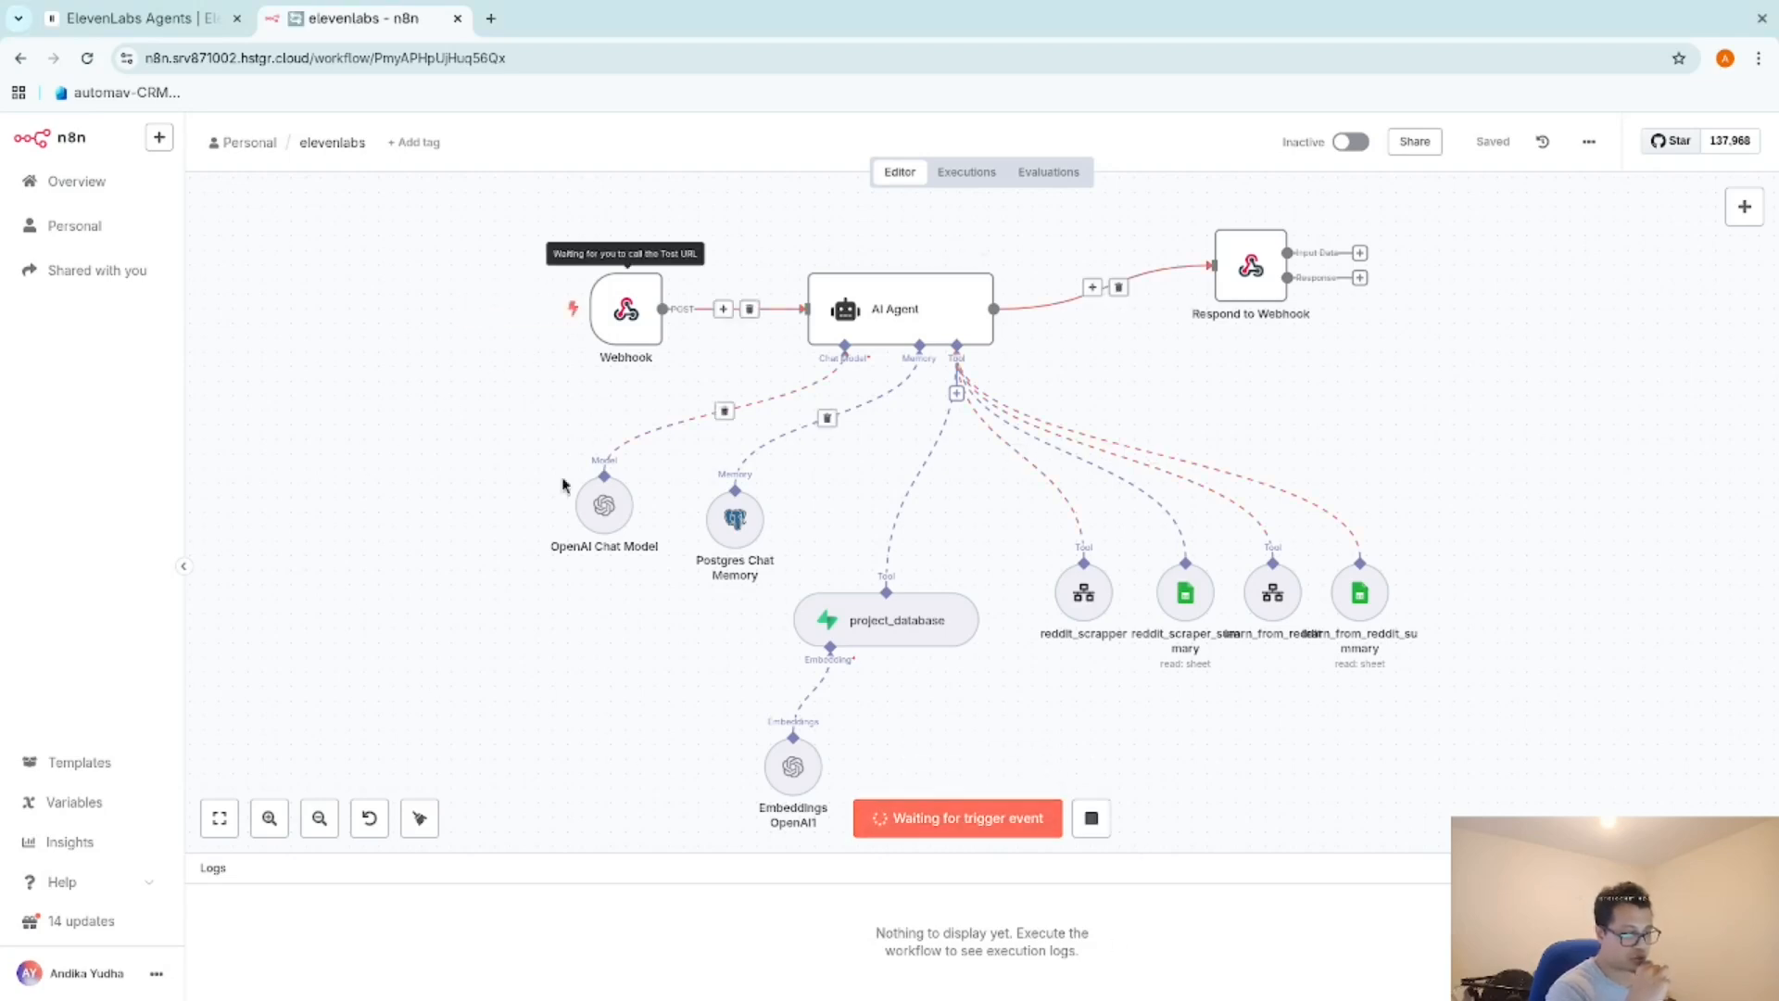
{"action": "left_click", "coordinate": [91, 21]}
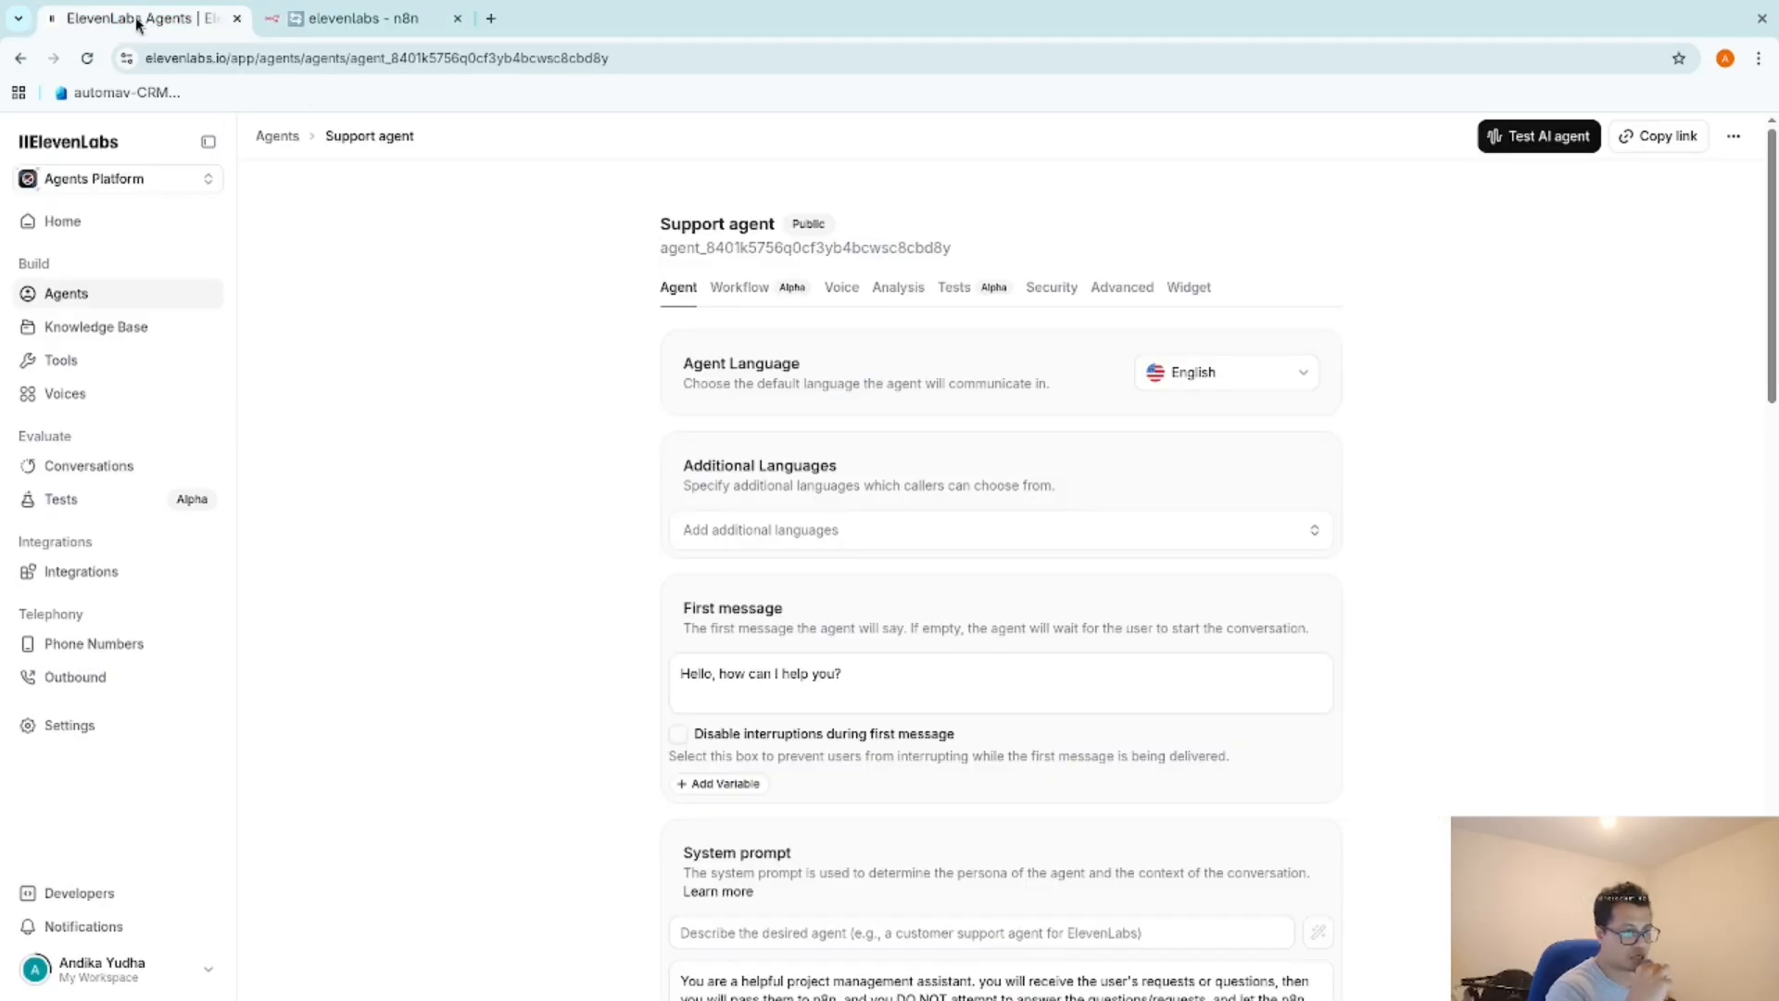
Detach the ElevenLabs agent page into its own browser window and place it over the n8n workflow.
{"action": "left_click_drag", "start_coordinate": [136, 21], "coordinate": [194, 82]}
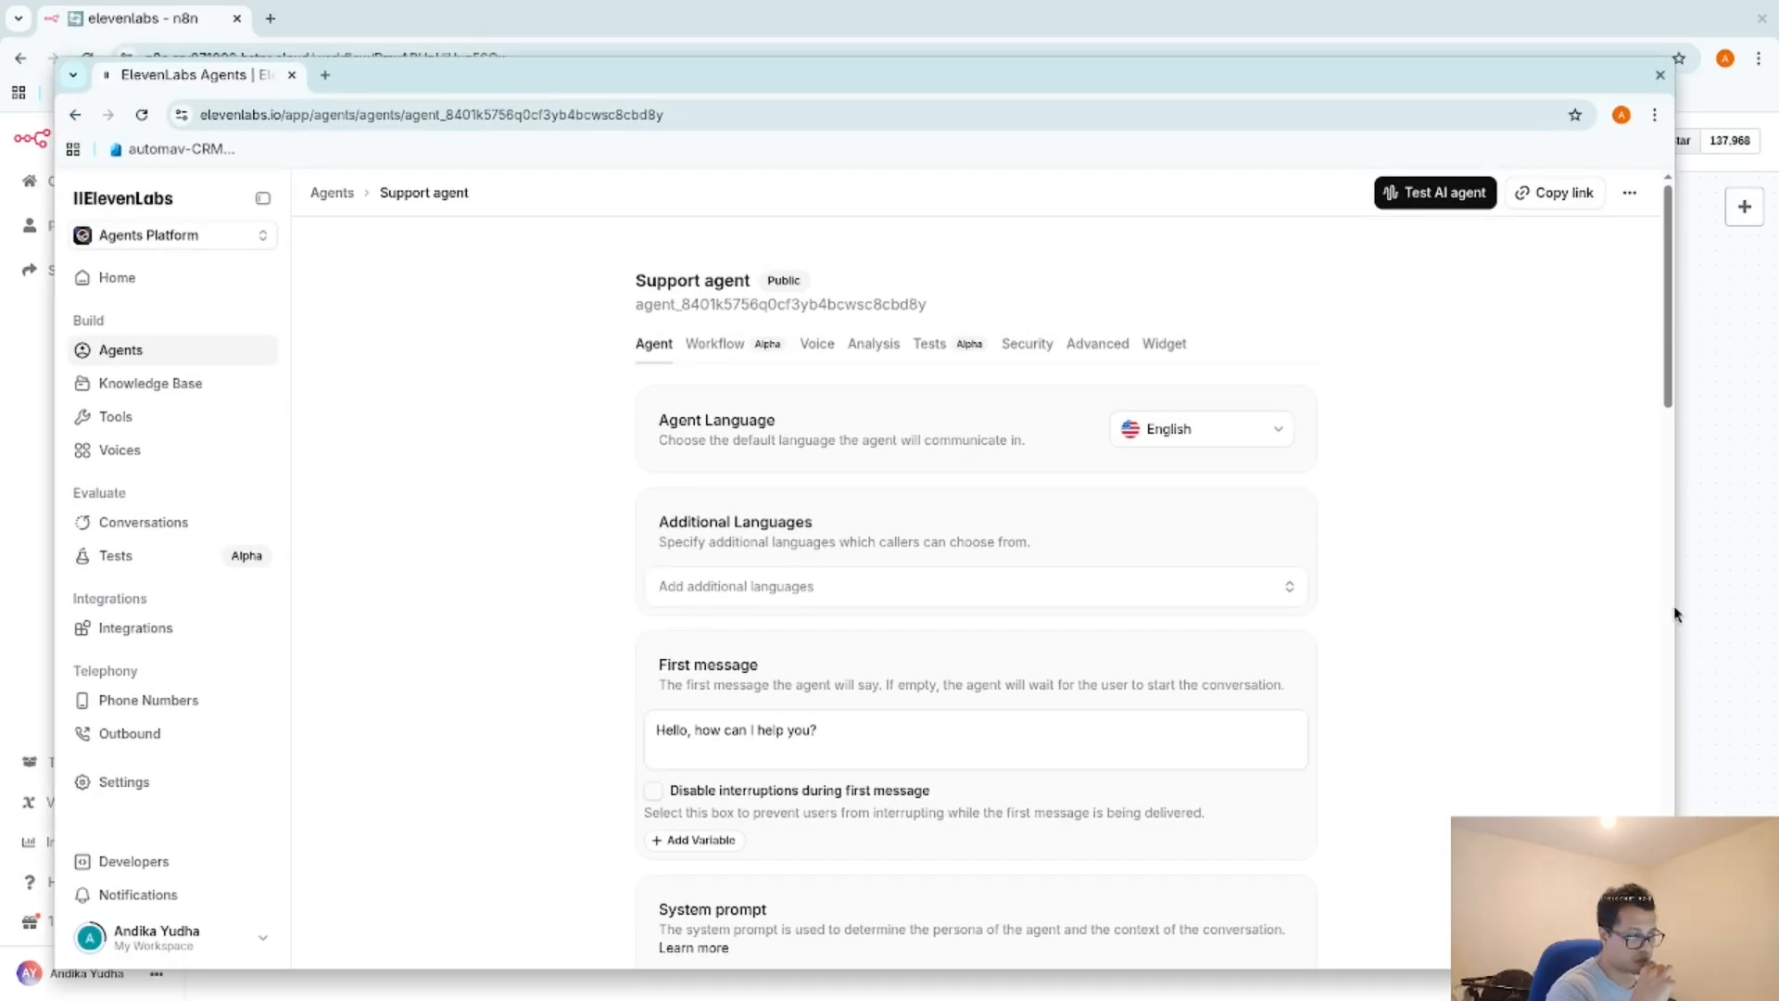
{"action": "key", "text": "super+Up"}
{"action": "left_click_drag", "start_coordinate": [1260, 19], "coordinate": [1301, 267]}
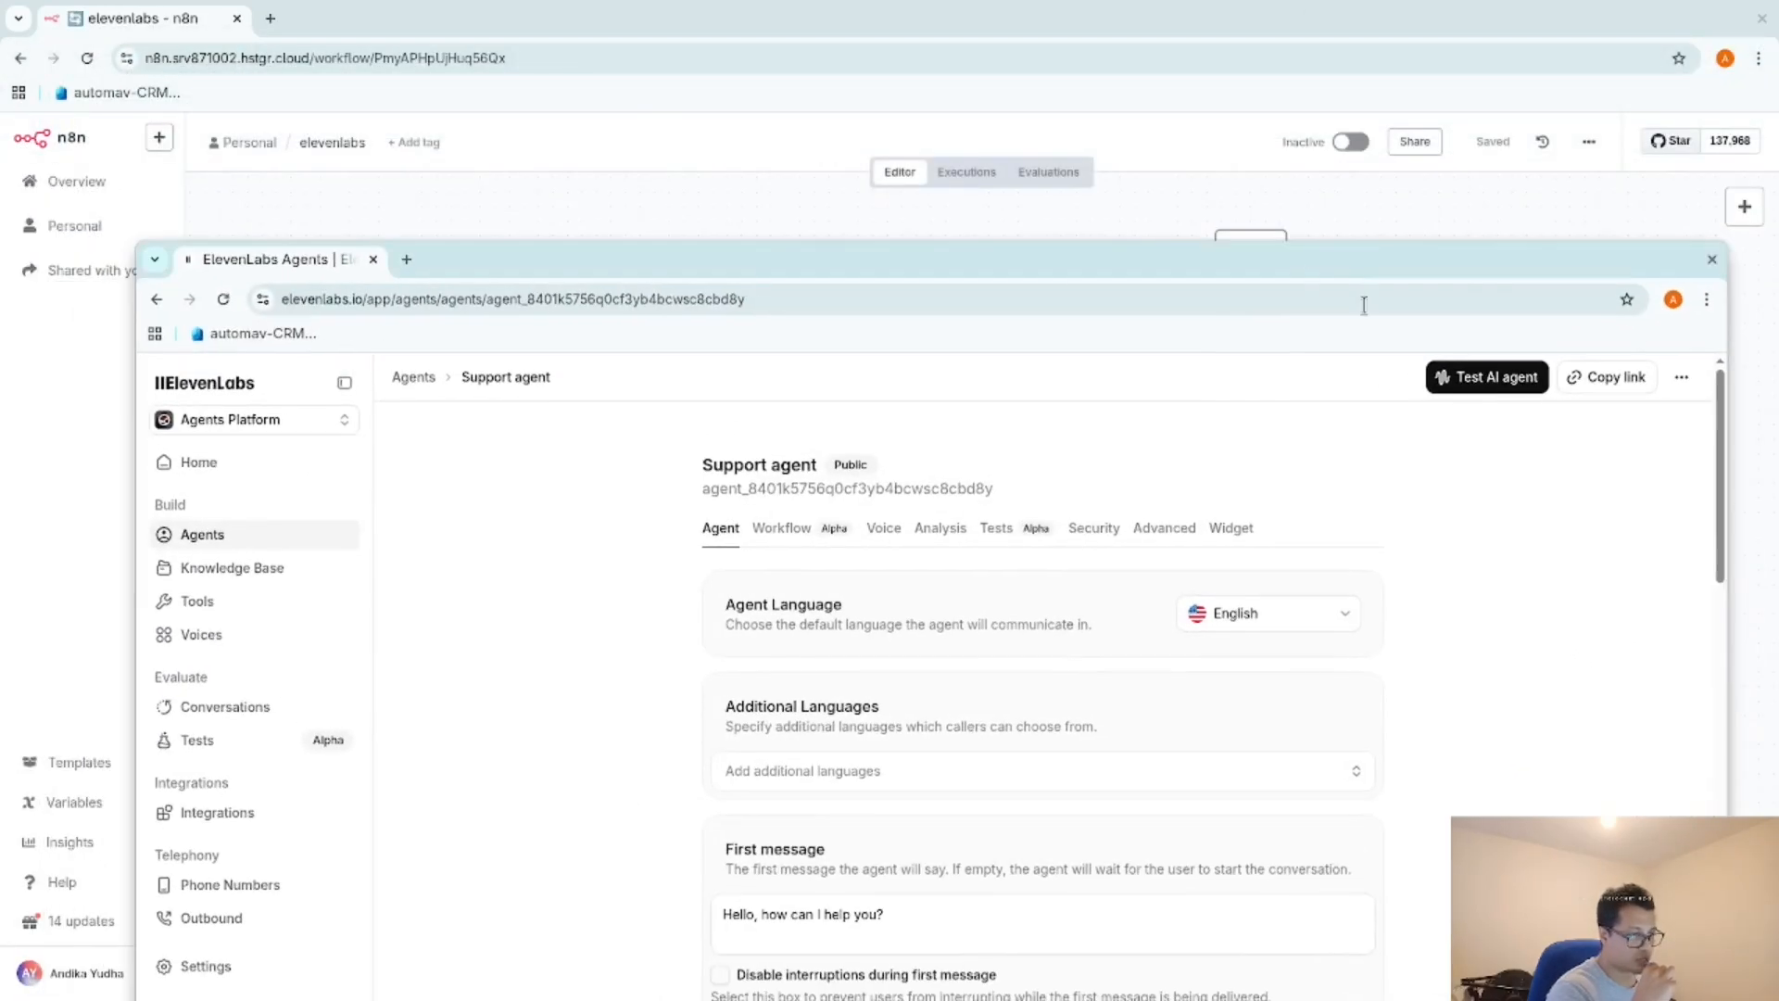
Open the Support agent's test view, move its window aside to expose the n8n canvas, and start a call with the AI agent.
{"action": "left_click", "coordinate": [1493, 377]}
{"action": "left_click_drag", "start_coordinate": [943, 270], "coordinate": [102, 148]}
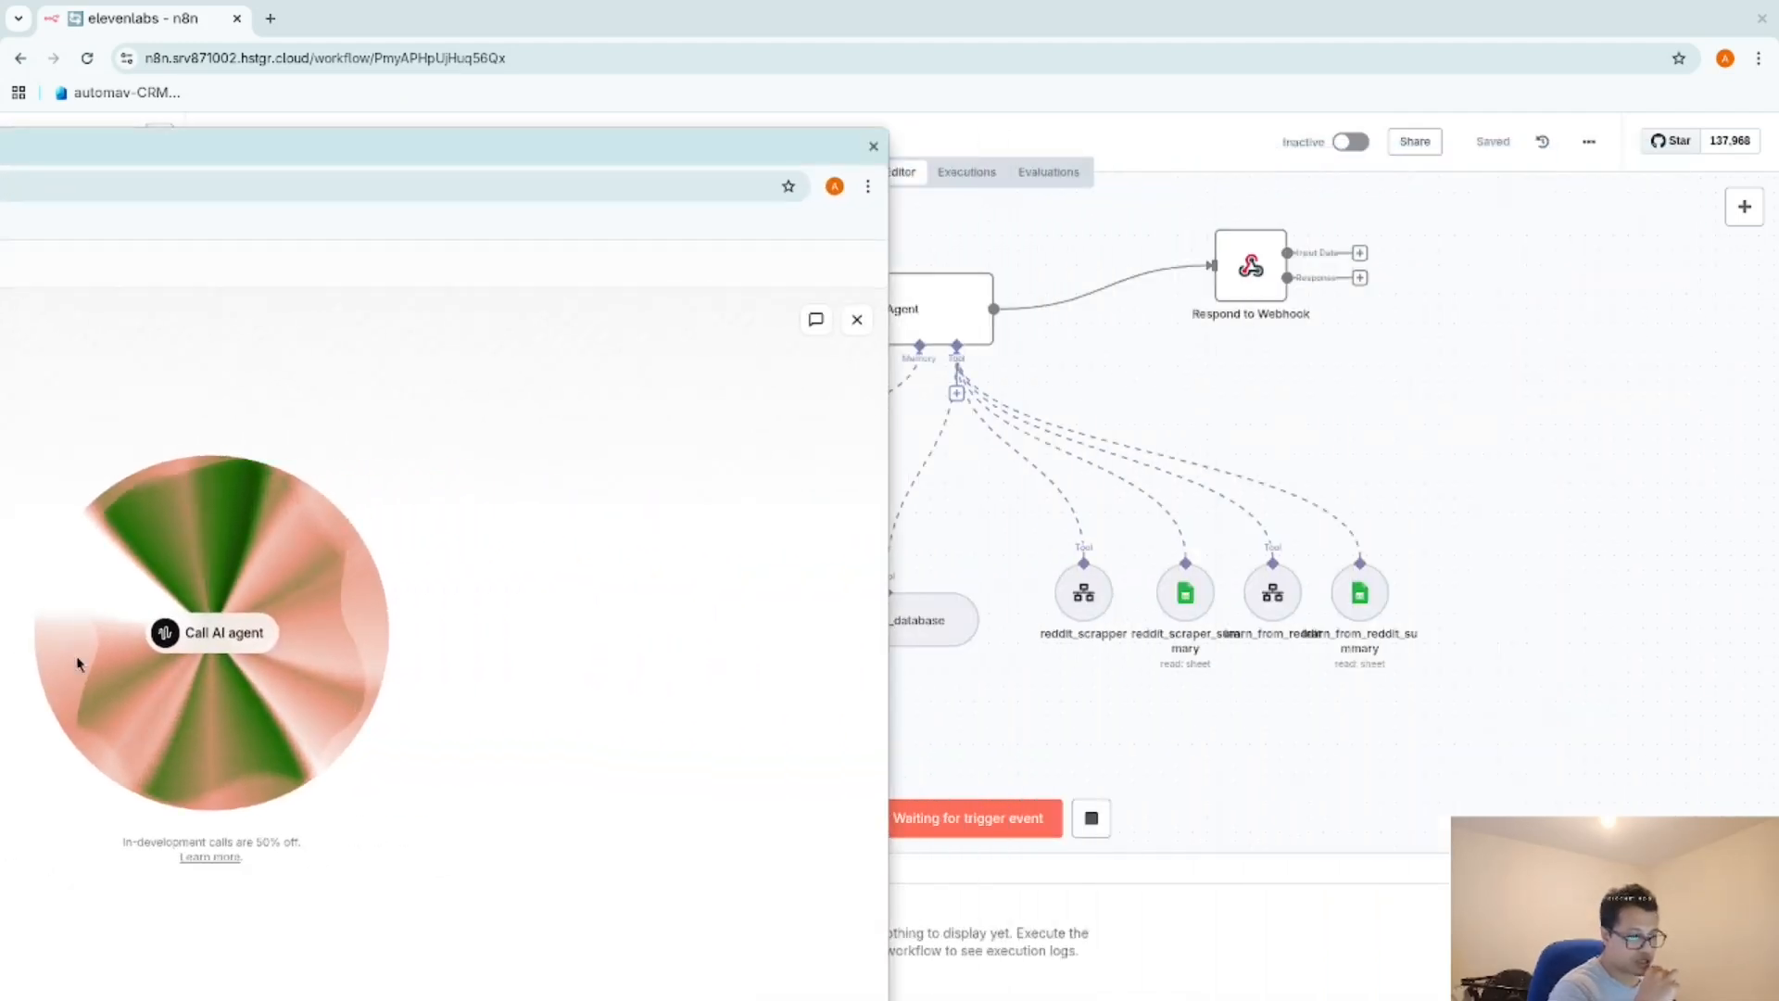
{"action": "left_click", "coordinate": [212, 607]}
Shift the ElevenLabs call window off the n8n canvas during the call to watch the workflow nodes execute.
{"action": "left_click_drag", "start_coordinate": [369, 143], "coordinate": [309, 128]}
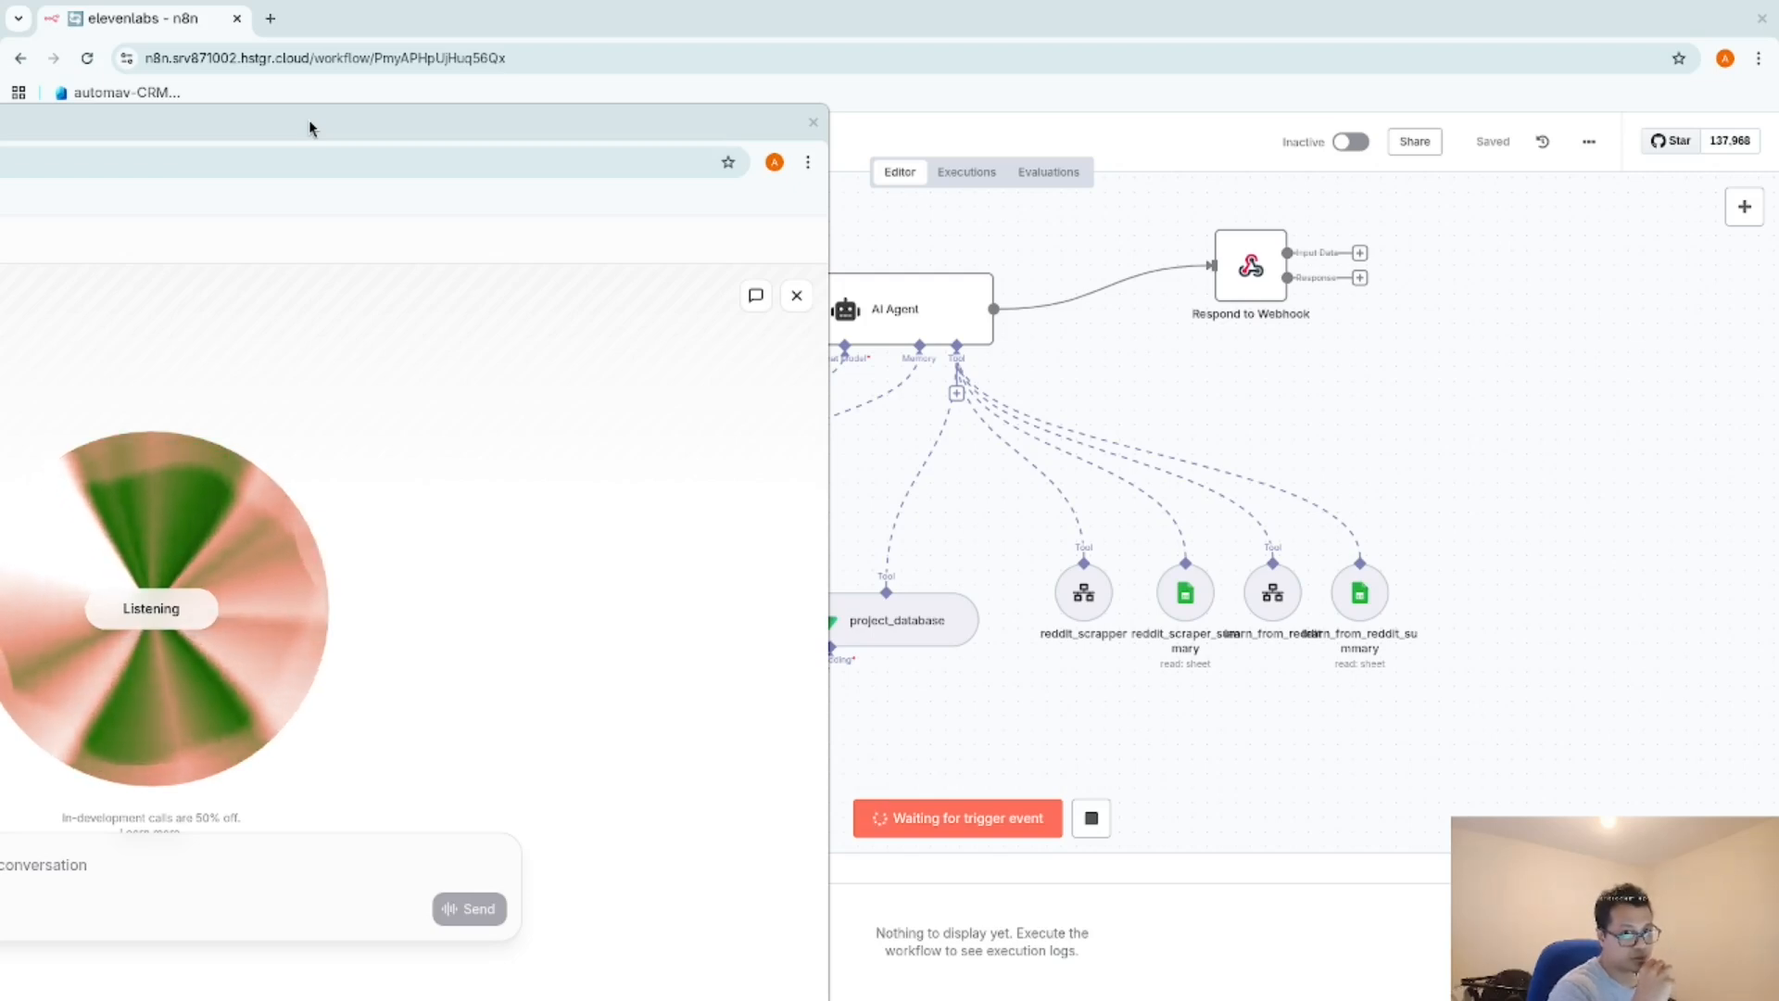
{"action": "left_click_drag", "start_coordinate": [309, 127], "coordinate": [114, 103]}
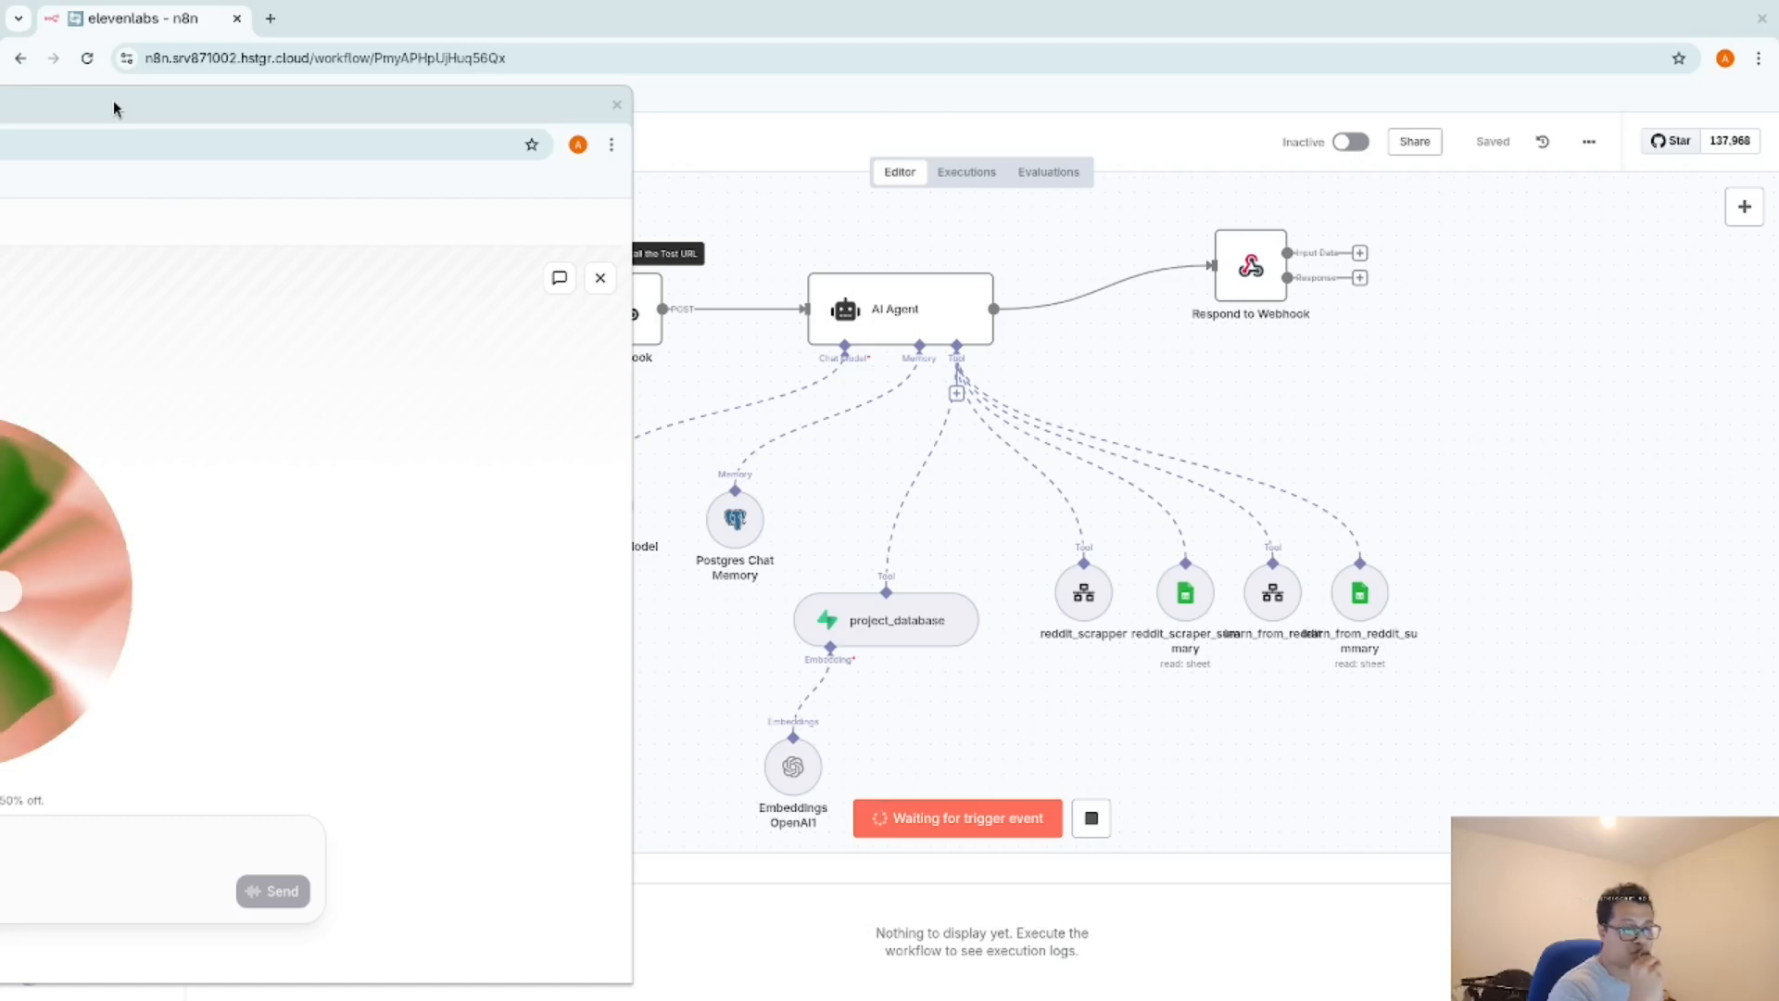
{"action": "mouse_move", "coordinate": [113, 102]}
{"action": "left_mouse_down"}
{"action": "mouse_move", "coordinate": [2, 111]}
{"action": "mouse_move", "coordinate": [102, 132]}
{"action": "left_mouse_up"}
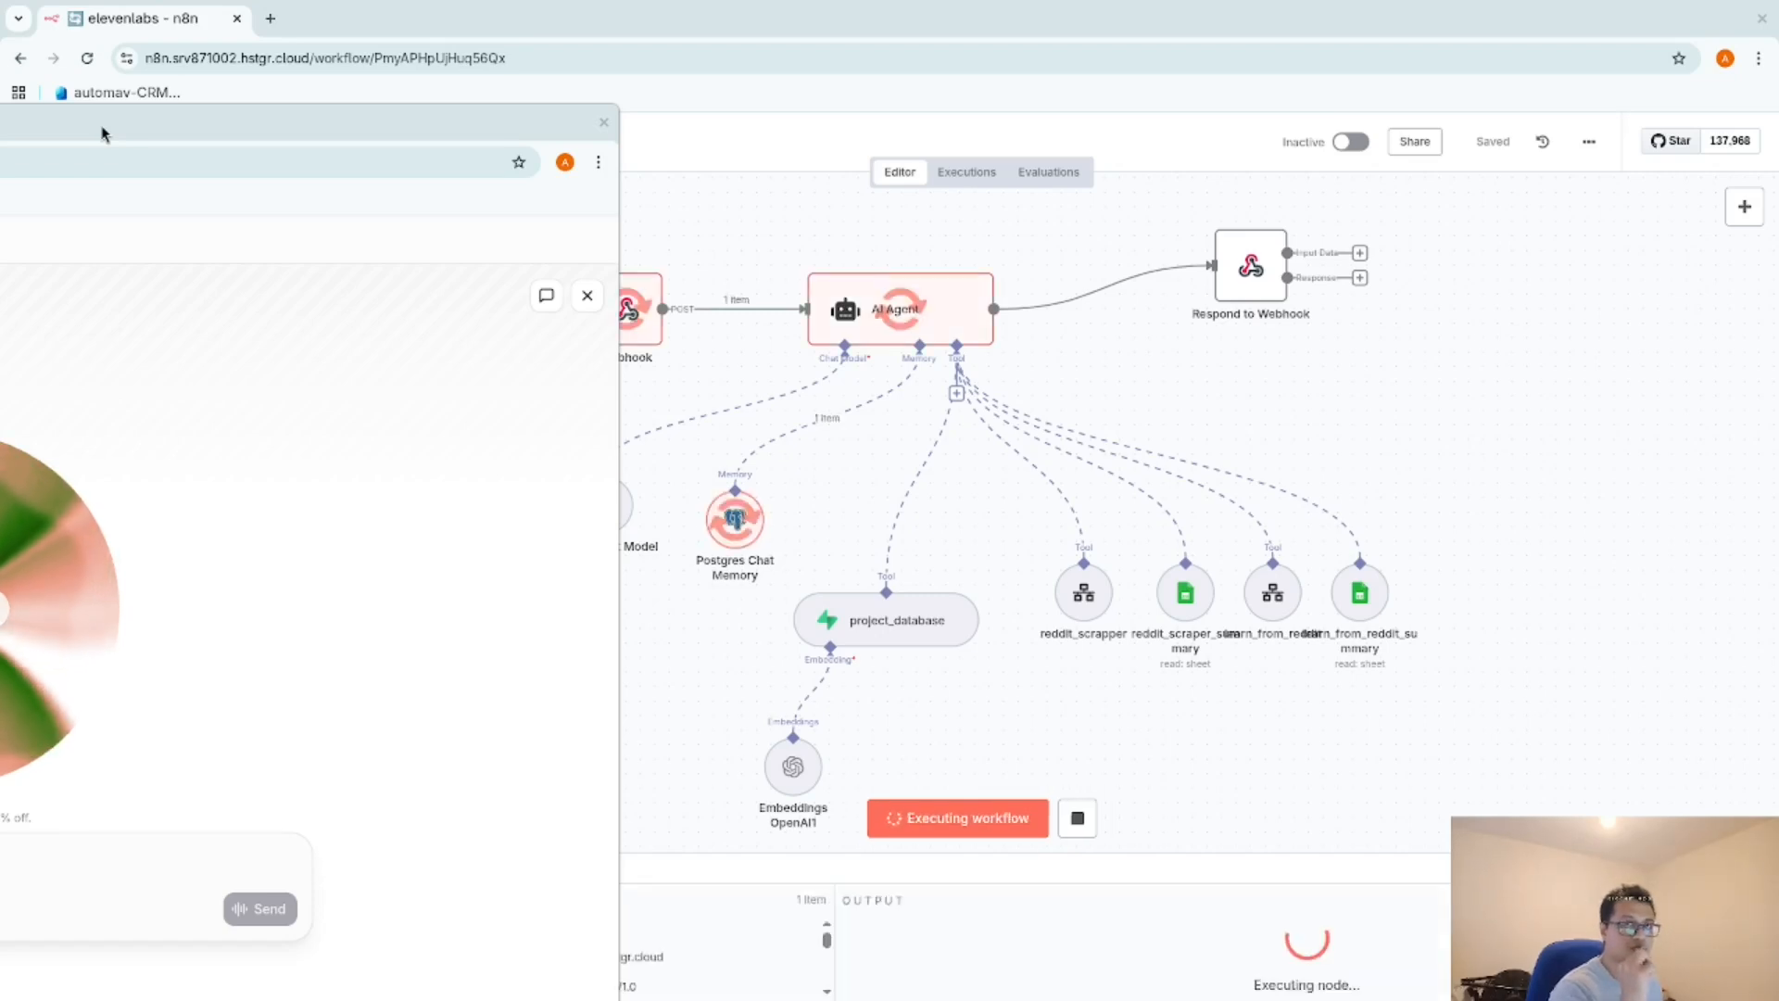
{"action": "left_click_drag", "start_coordinate": [102, 133], "coordinate": [65, 139]}
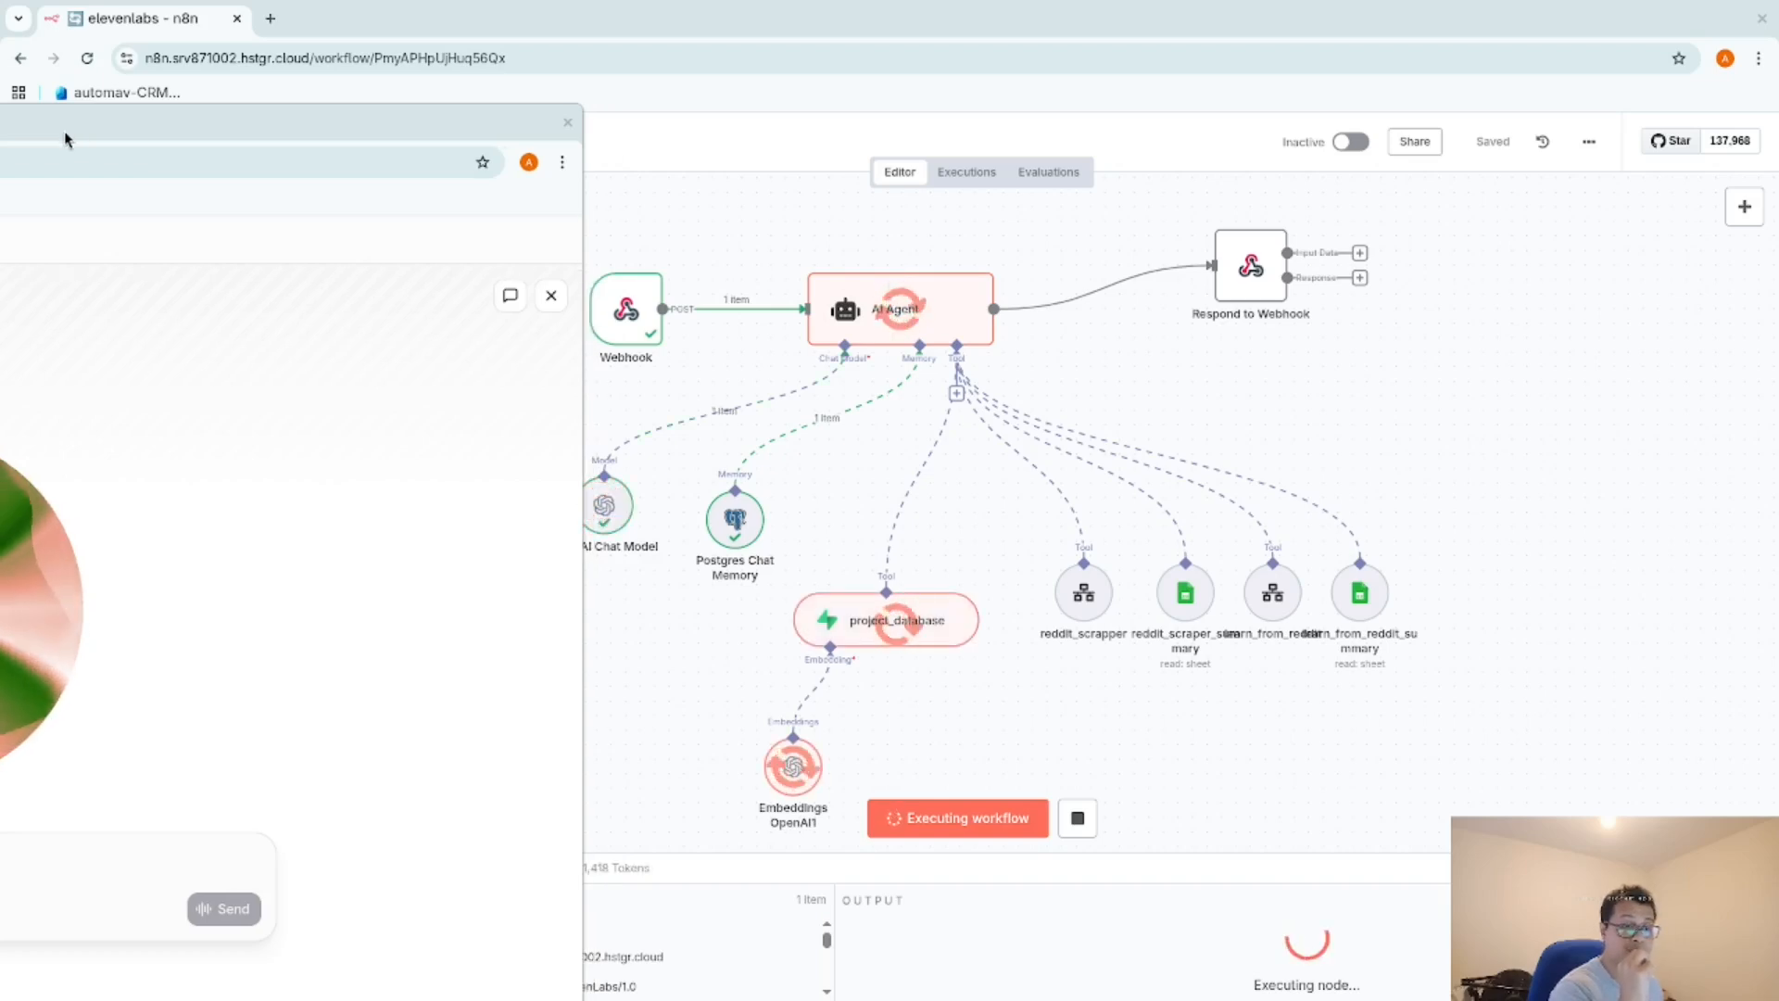
{"action": "left_click_drag", "start_coordinate": [65, 135], "coordinate": [0, 123]}
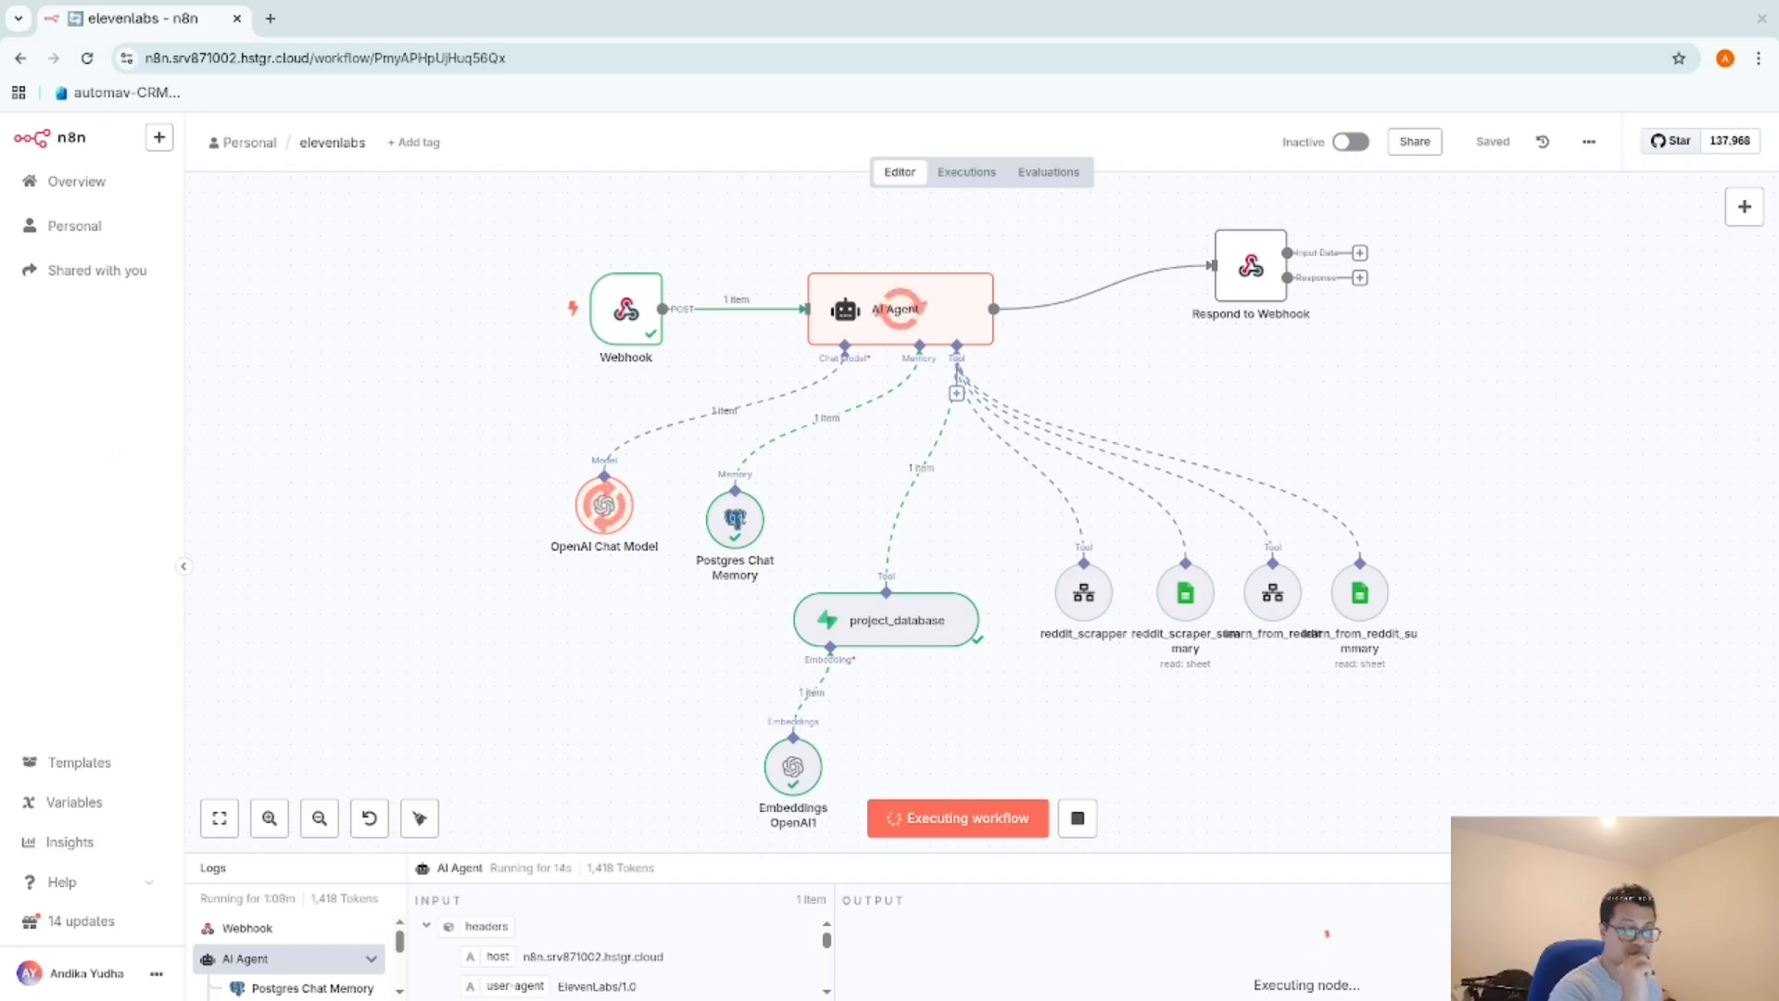
Bring the ElevenLabs call window back into view, return to the n8n workflow, and enlarge its execution logs to examine the AI Agent output.
{"action": "left_click_drag", "start_coordinate": [0, 129], "coordinate": [717, 73]}
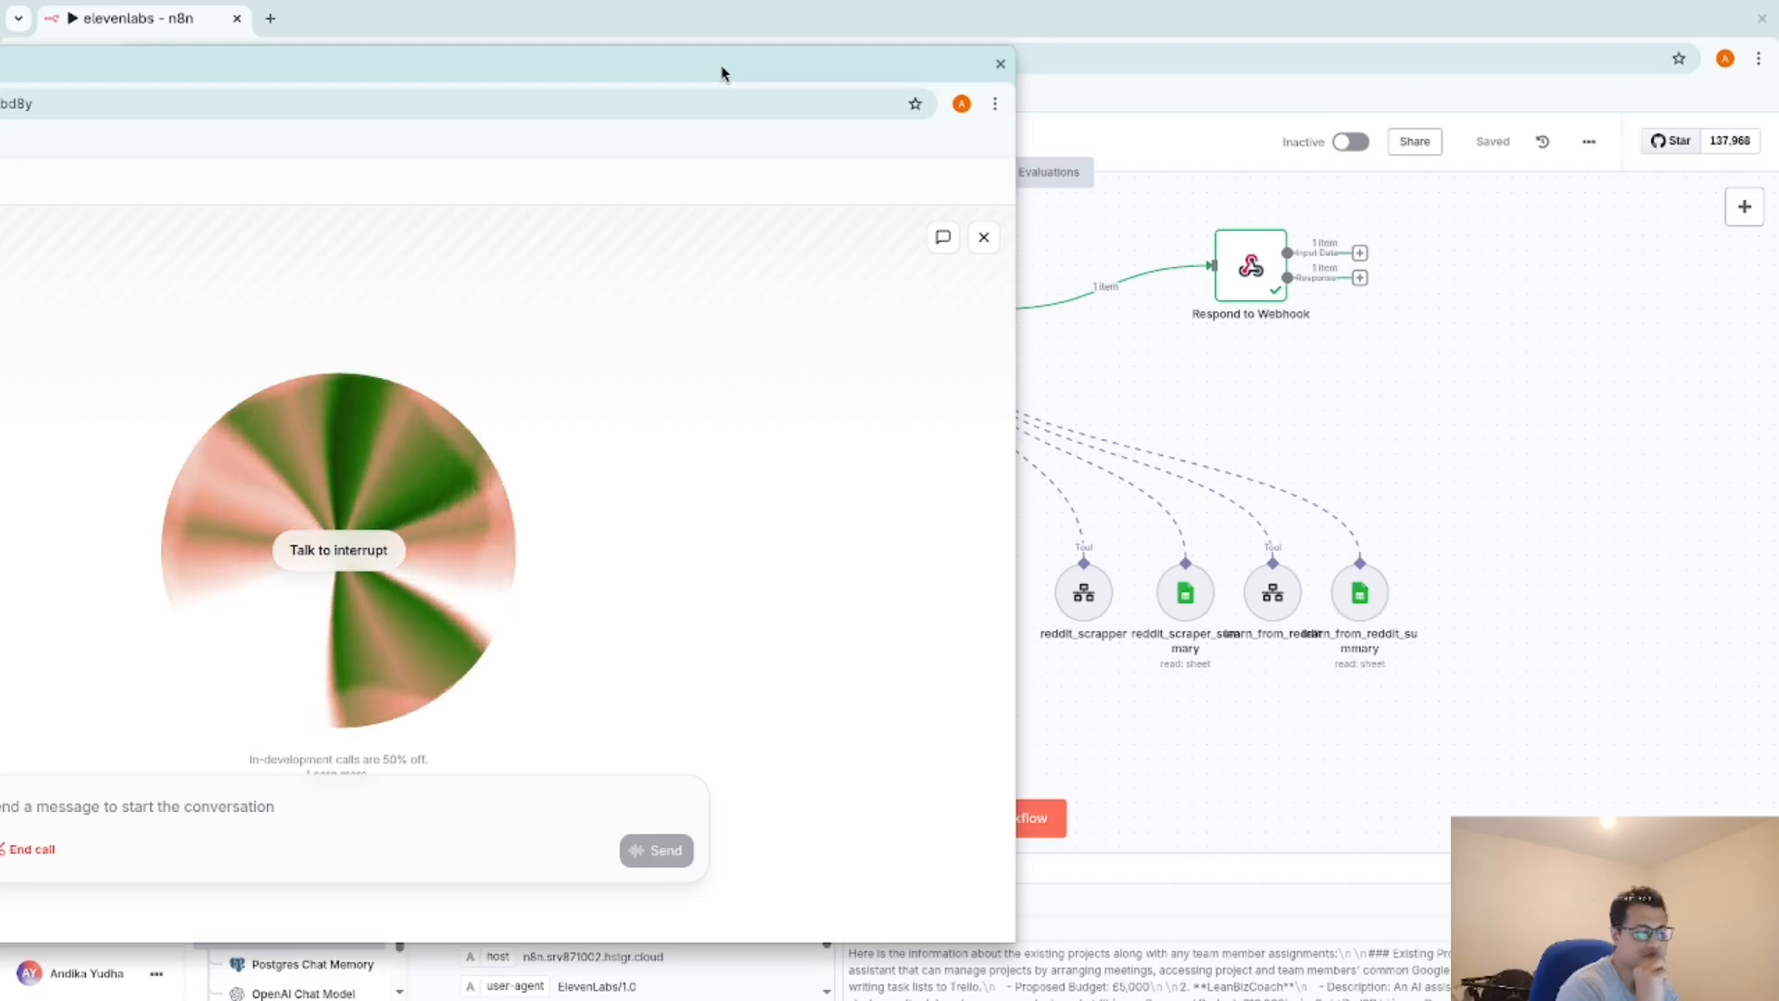
{"action": "left_click", "coordinate": [1148, 856]}
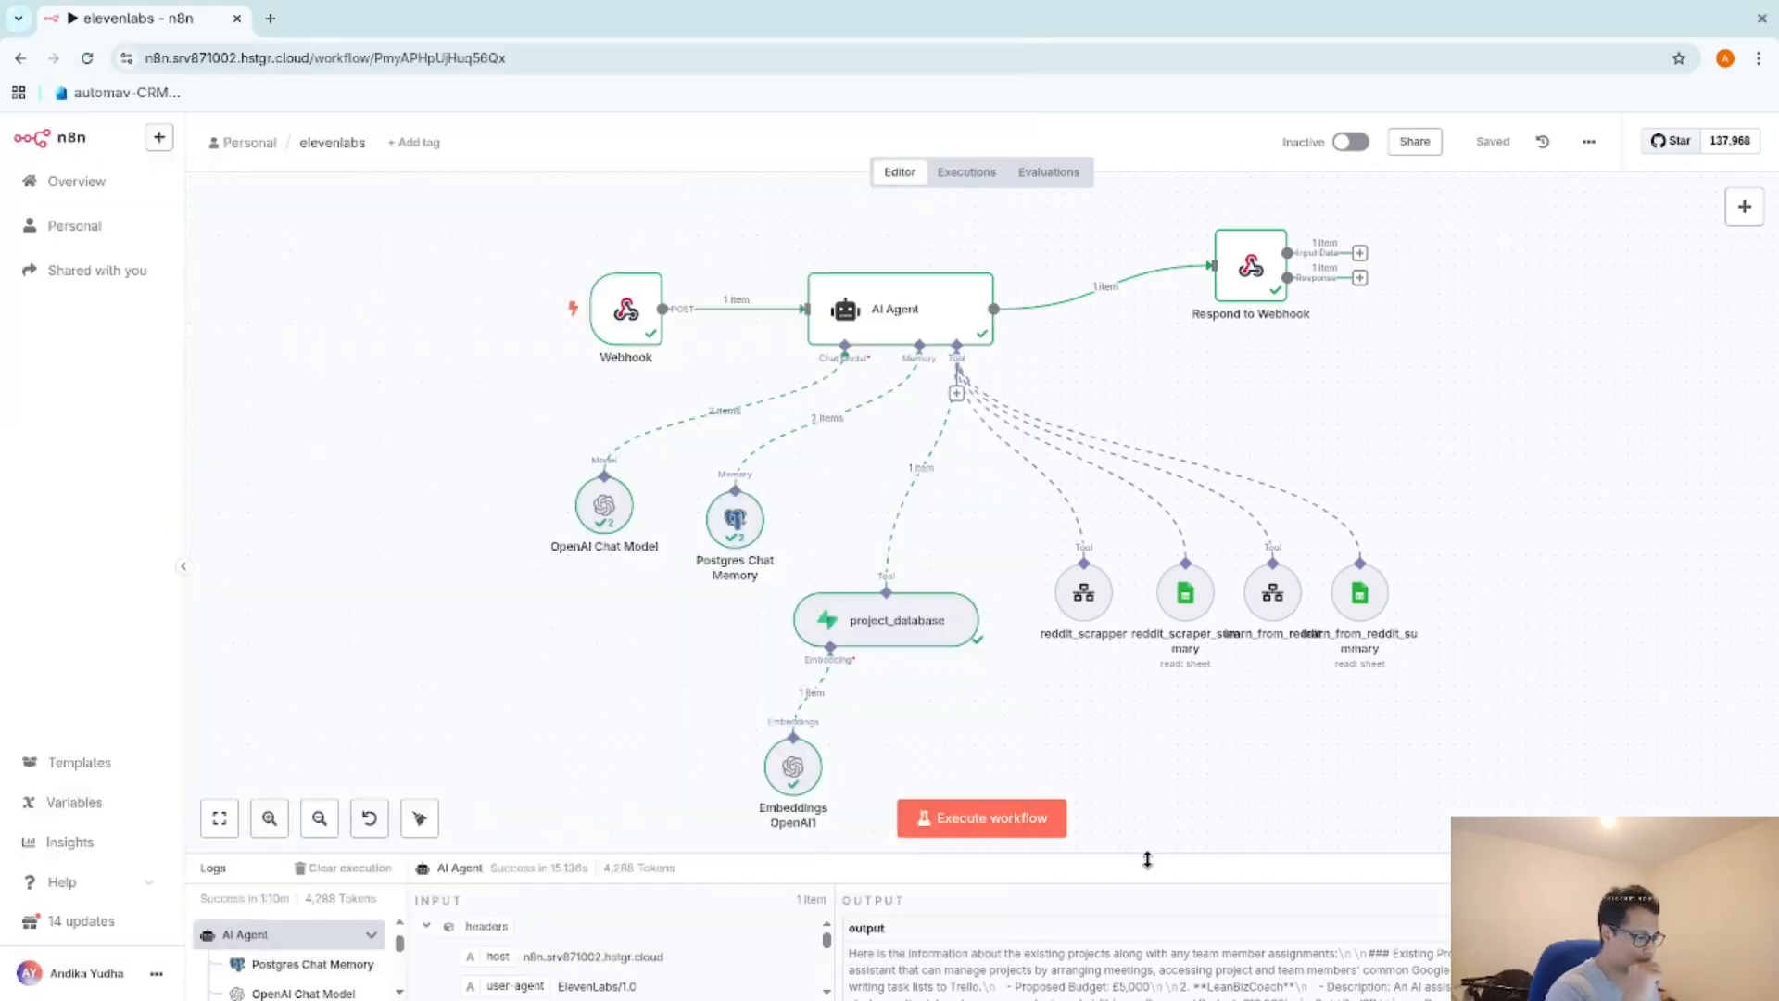
{"action": "left_click_drag", "start_coordinate": [1147, 854], "coordinate": [1143, 749]}
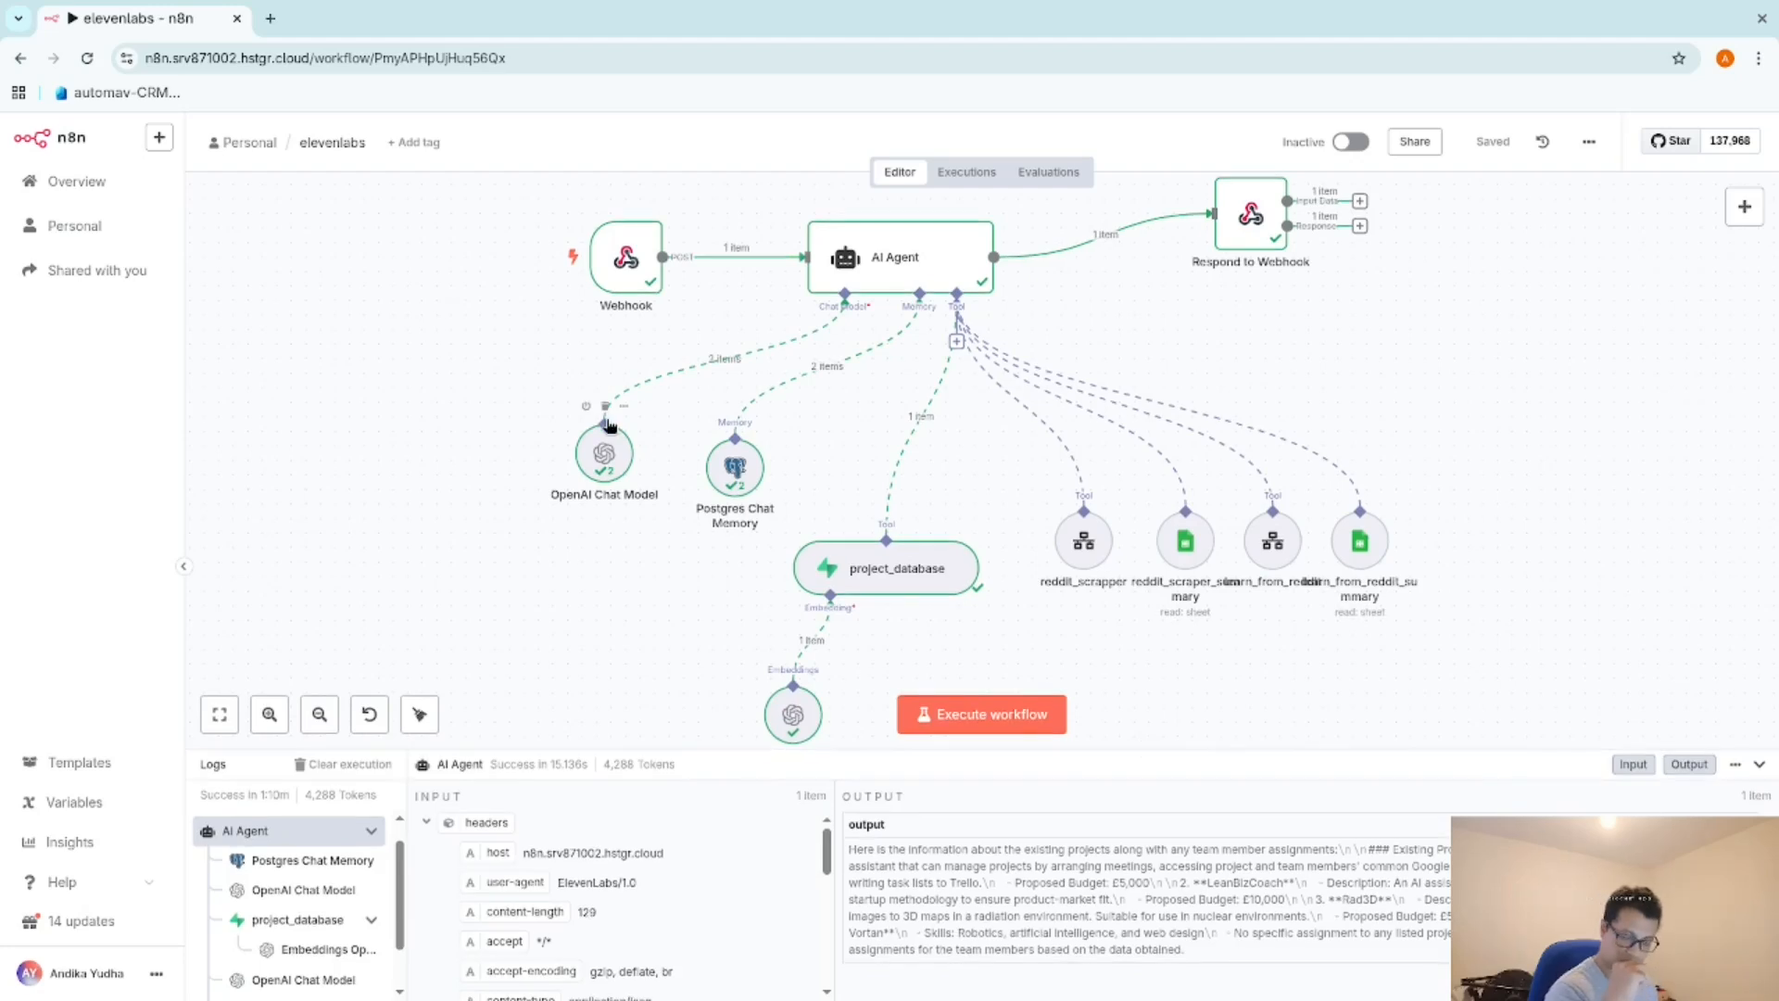
{"action": "key", "text": "alt+Tab"}
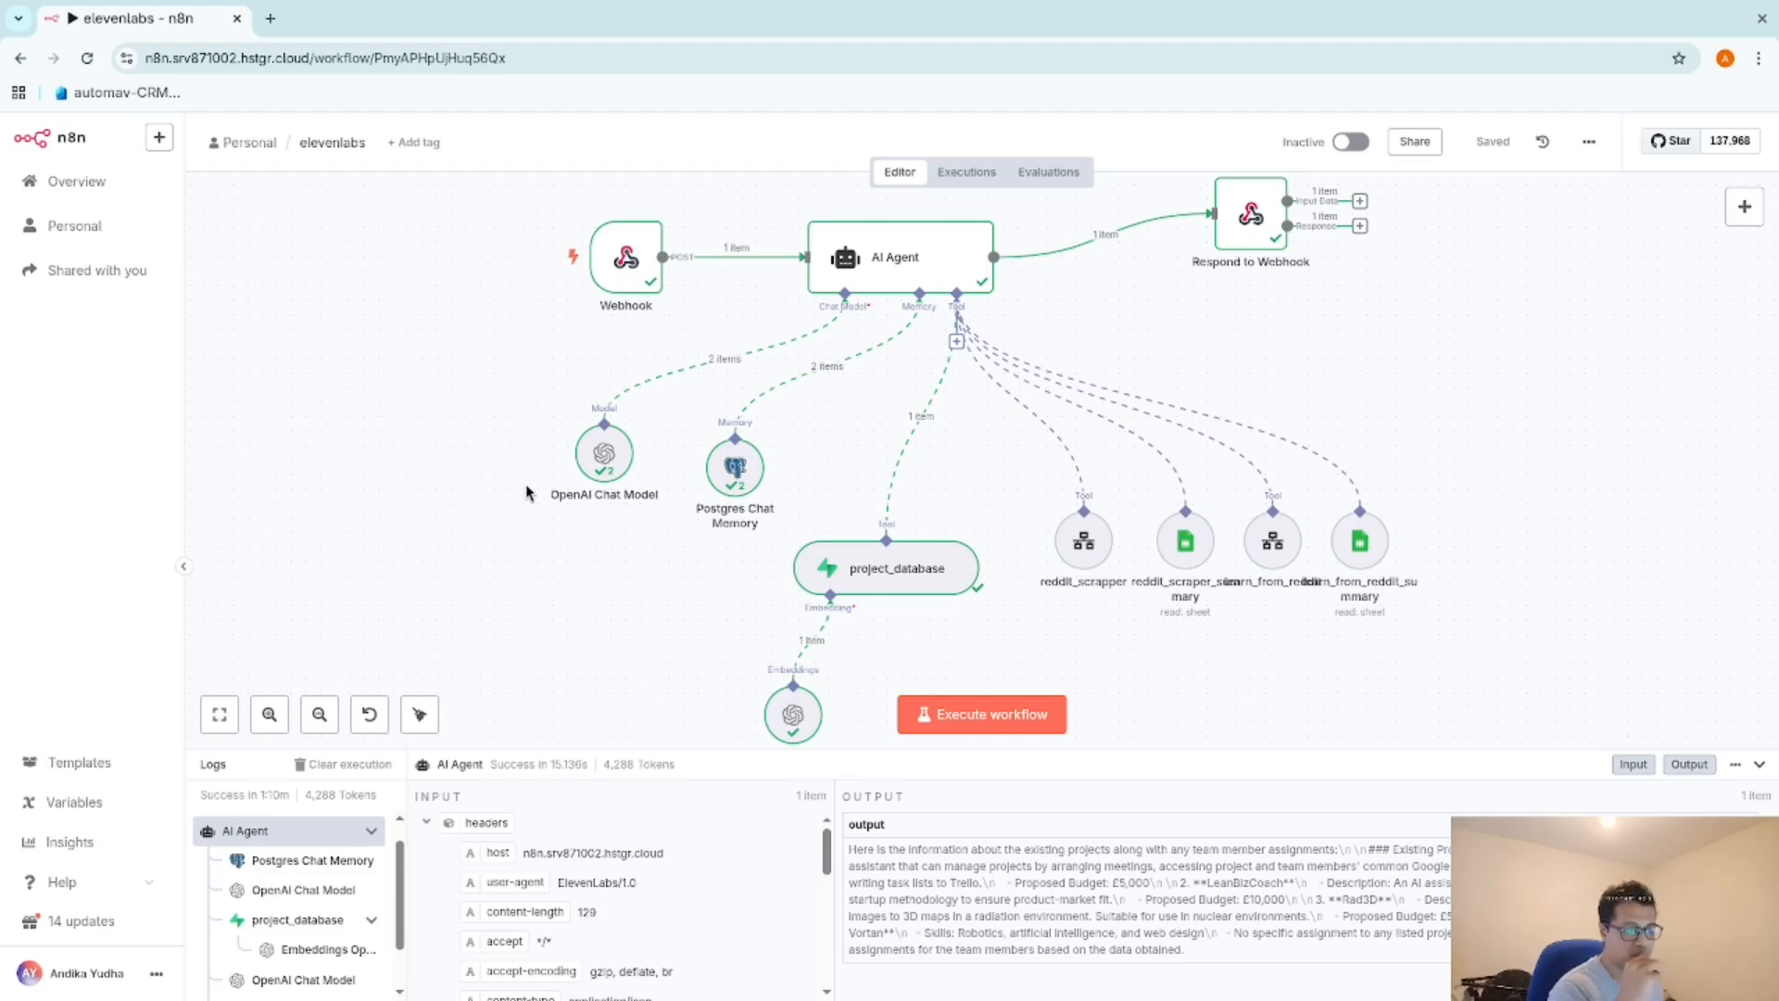
Open the Webhook node, examine the query and chatid received in the request body, and close the node.
{"action": "mouse_move", "coordinate": [449, 270]}
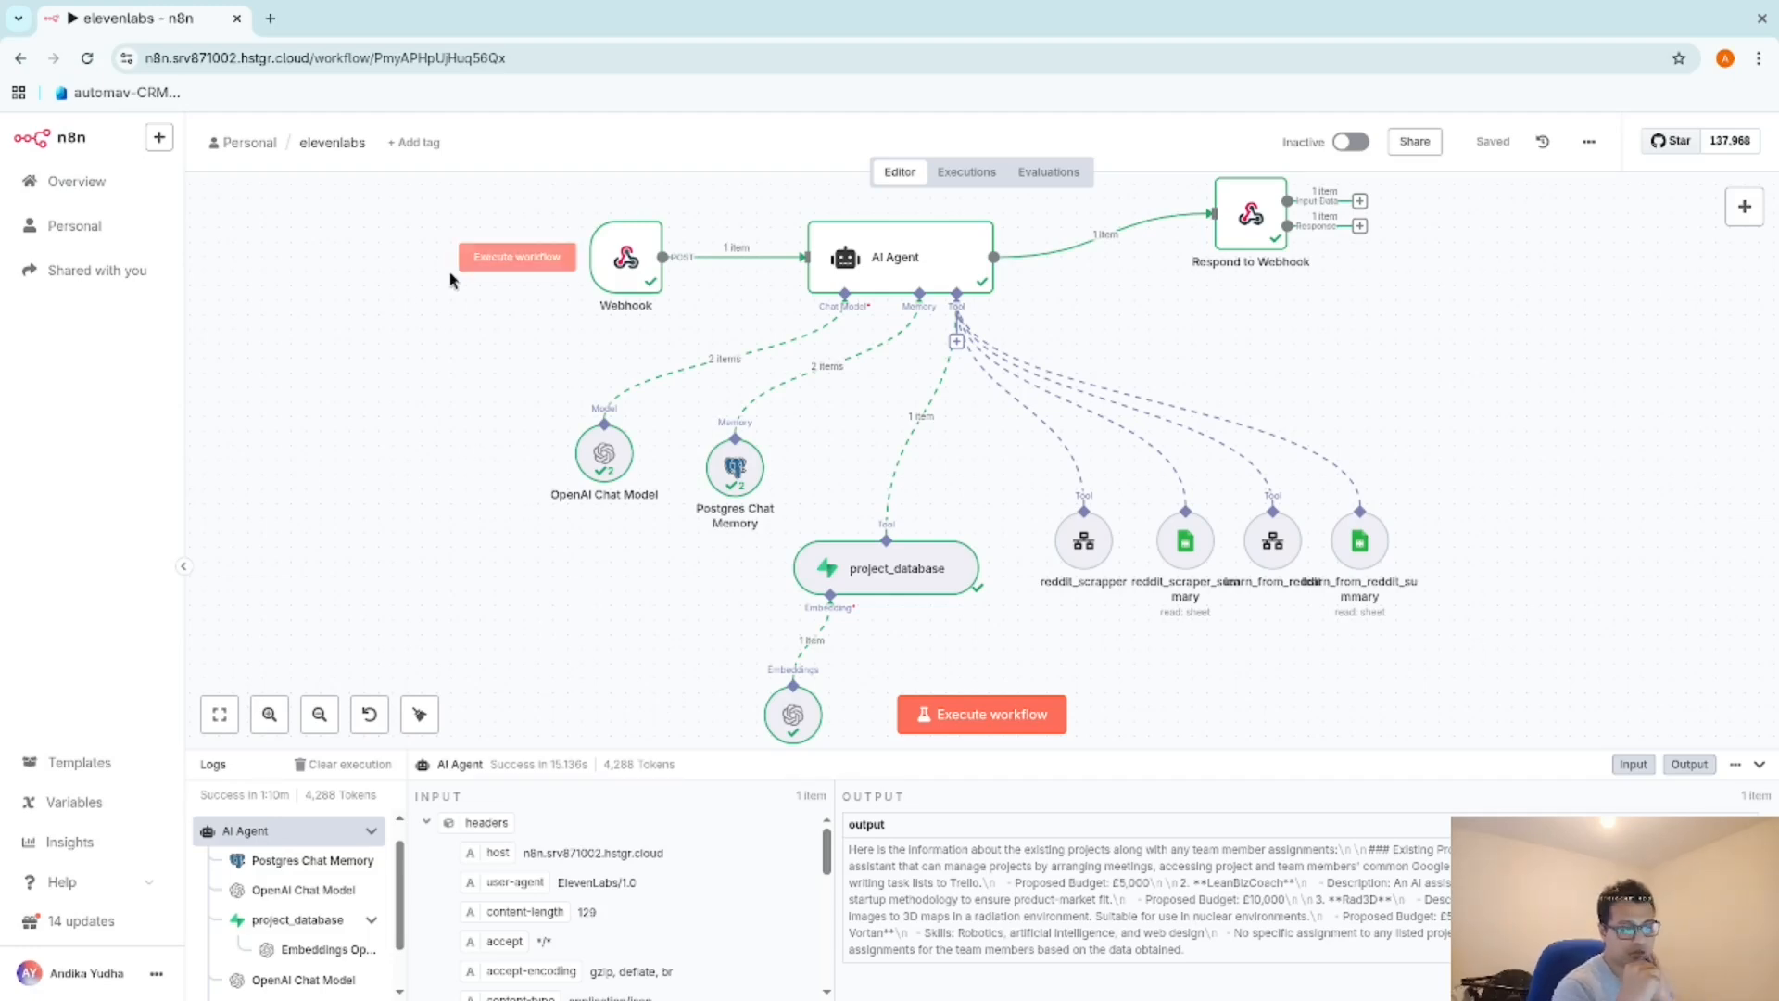
{"action": "mouse_move", "coordinate": [626, 278]}
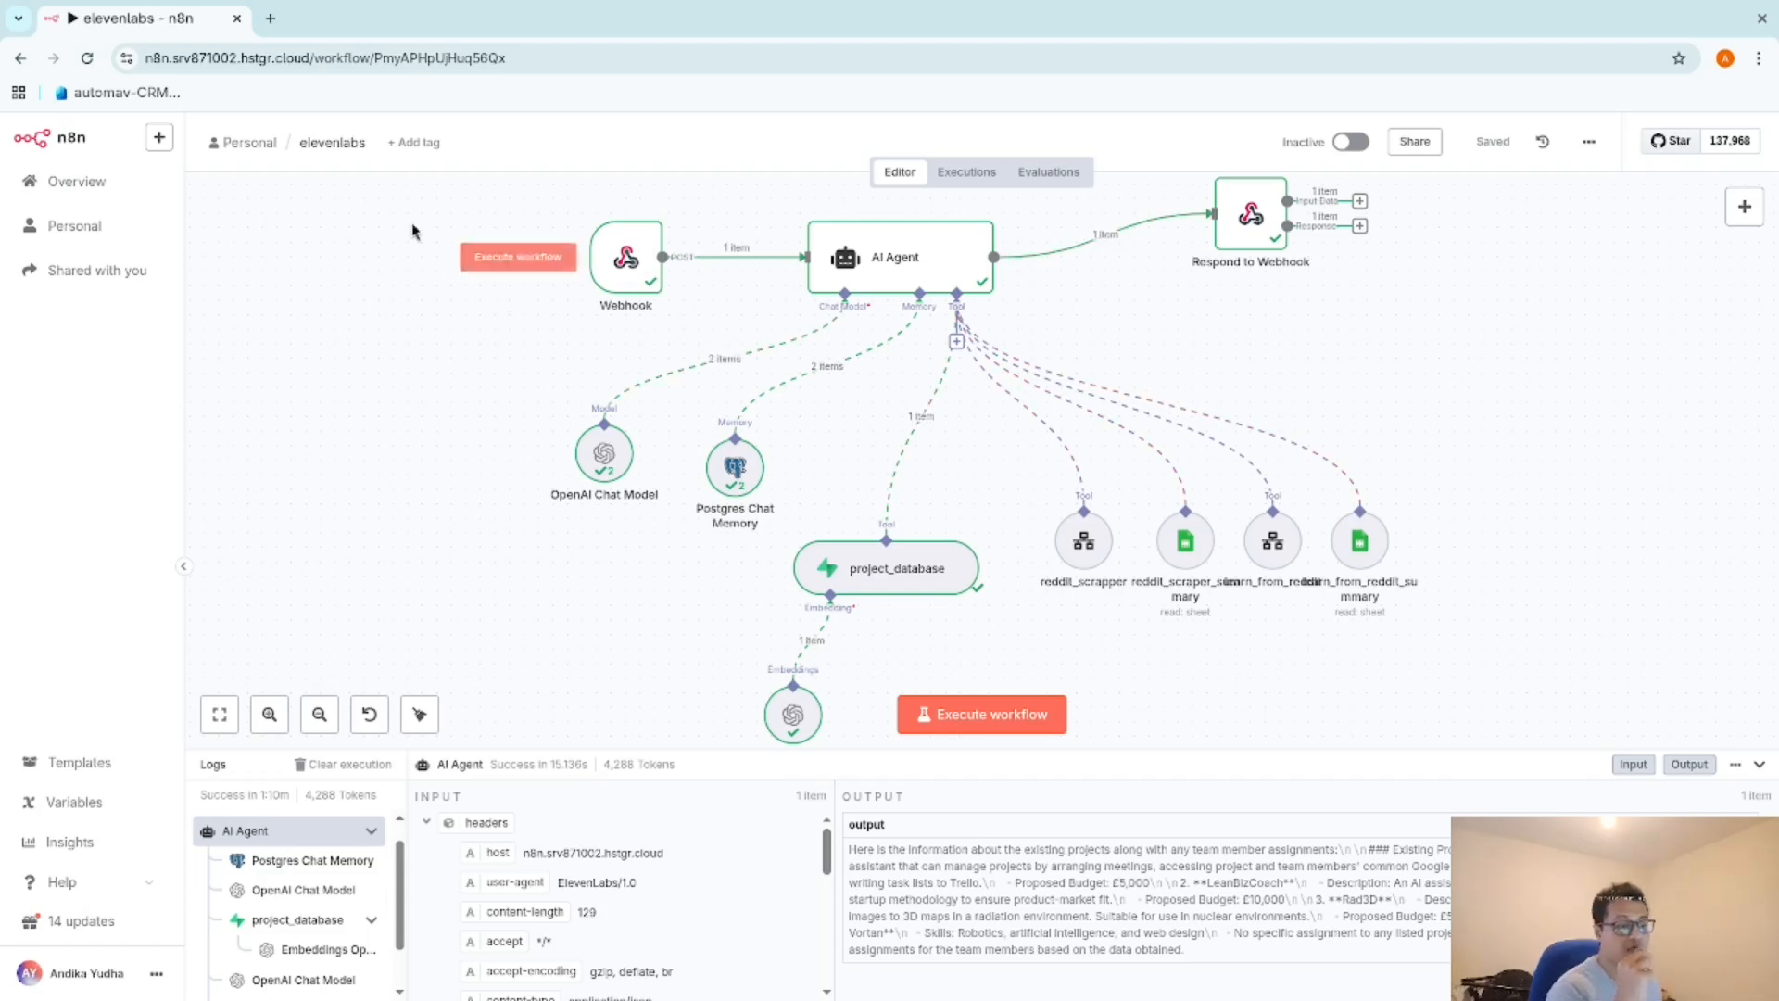
{"action": "double_click", "coordinate": [627, 259]}
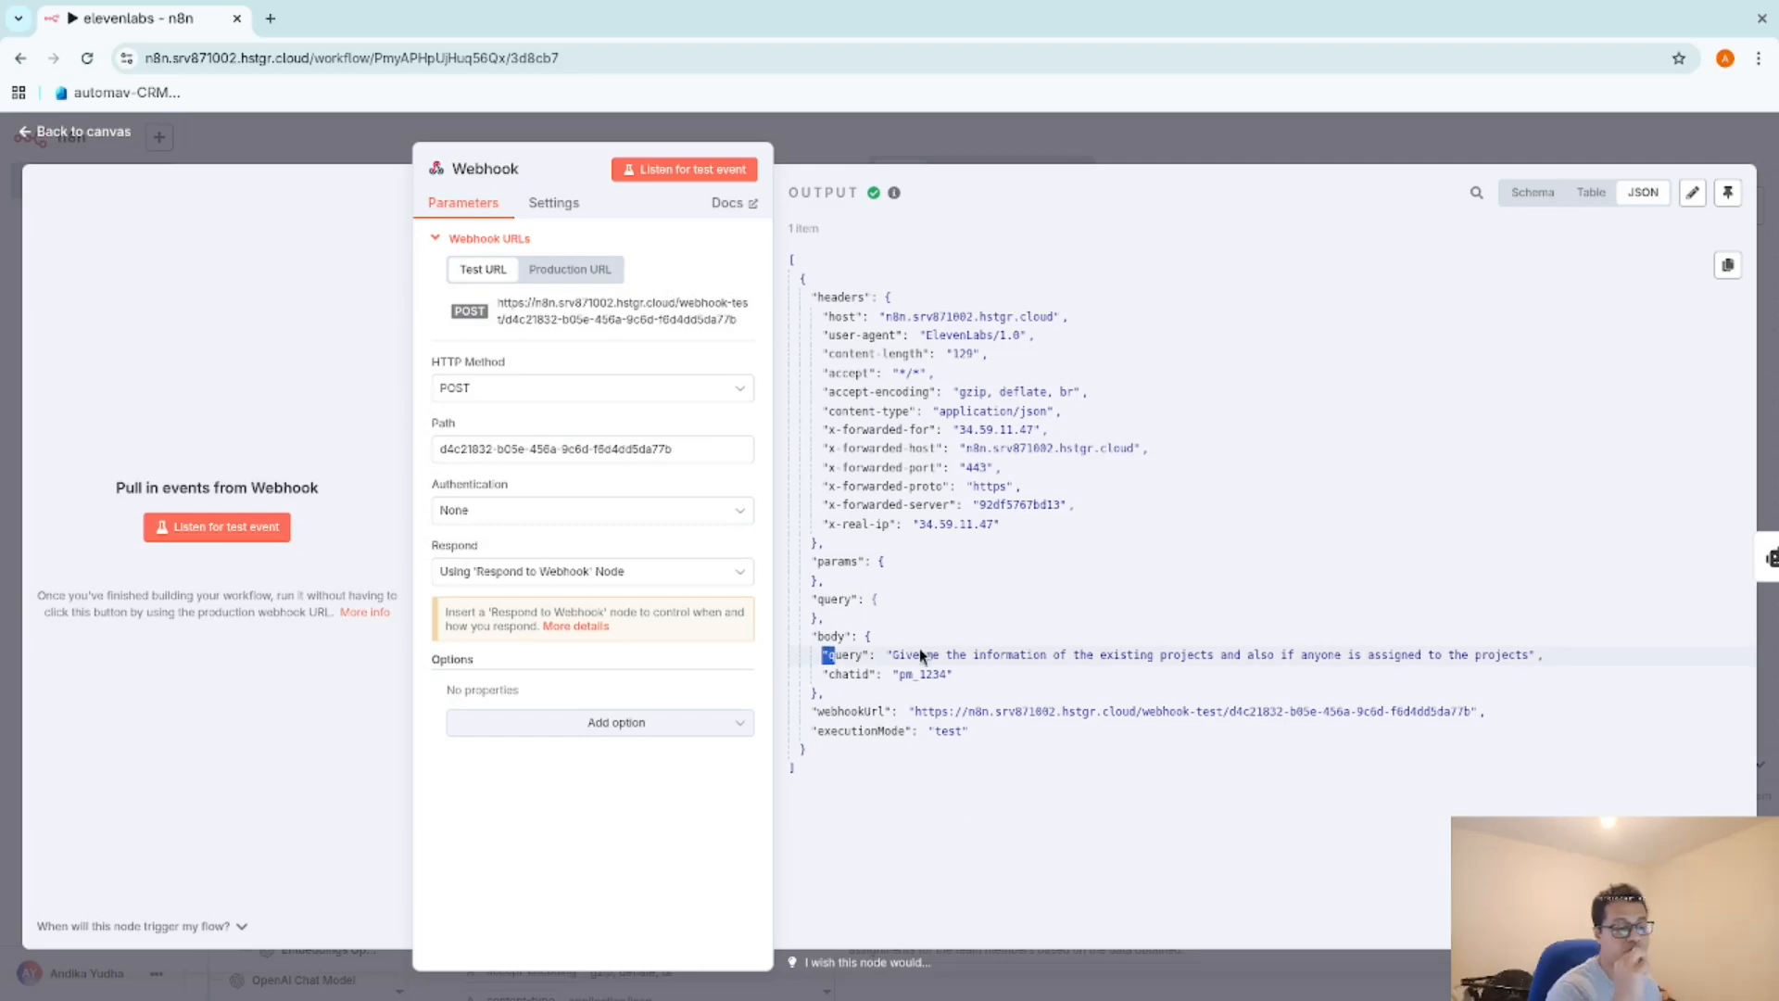
{"action": "left_click_drag", "start_coordinate": [822, 657], "coordinate": [989, 690]}
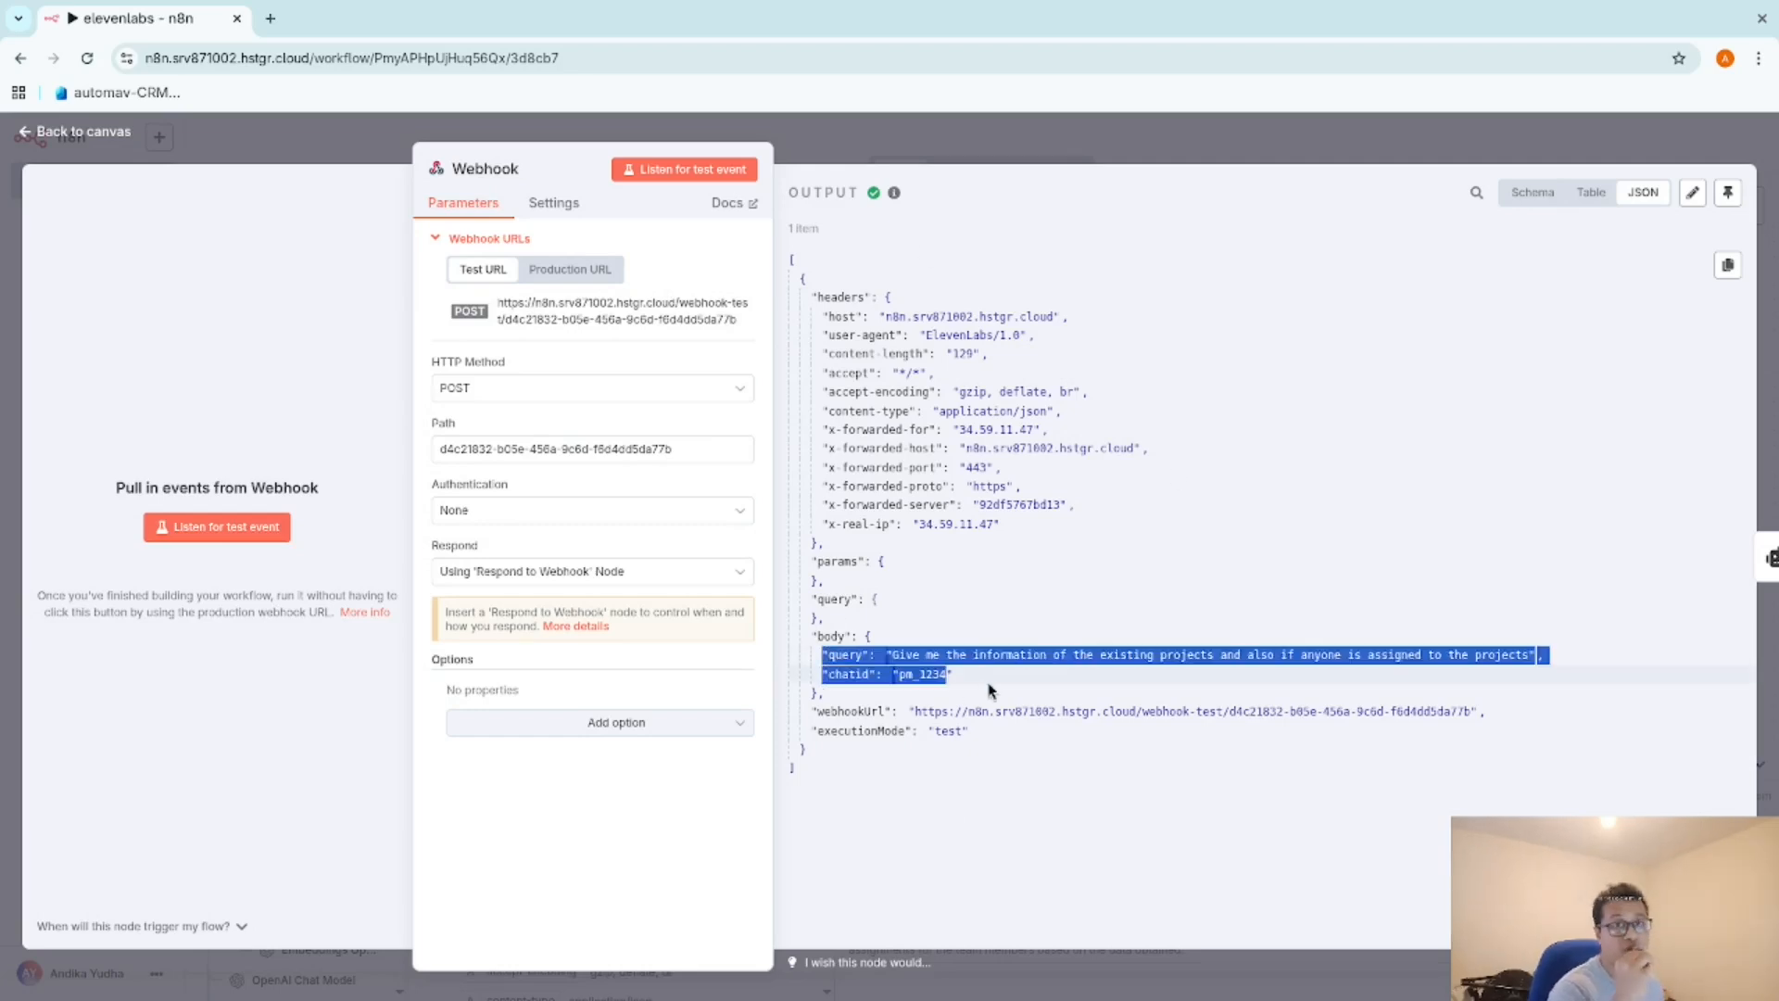
{"action": "left_click", "coordinate": [825, 135]}
Open the AI Agent node, check that its user prompt expression takes the query from the webhook body, and return to the canvas.
{"action": "double_click", "coordinate": [884, 254]}
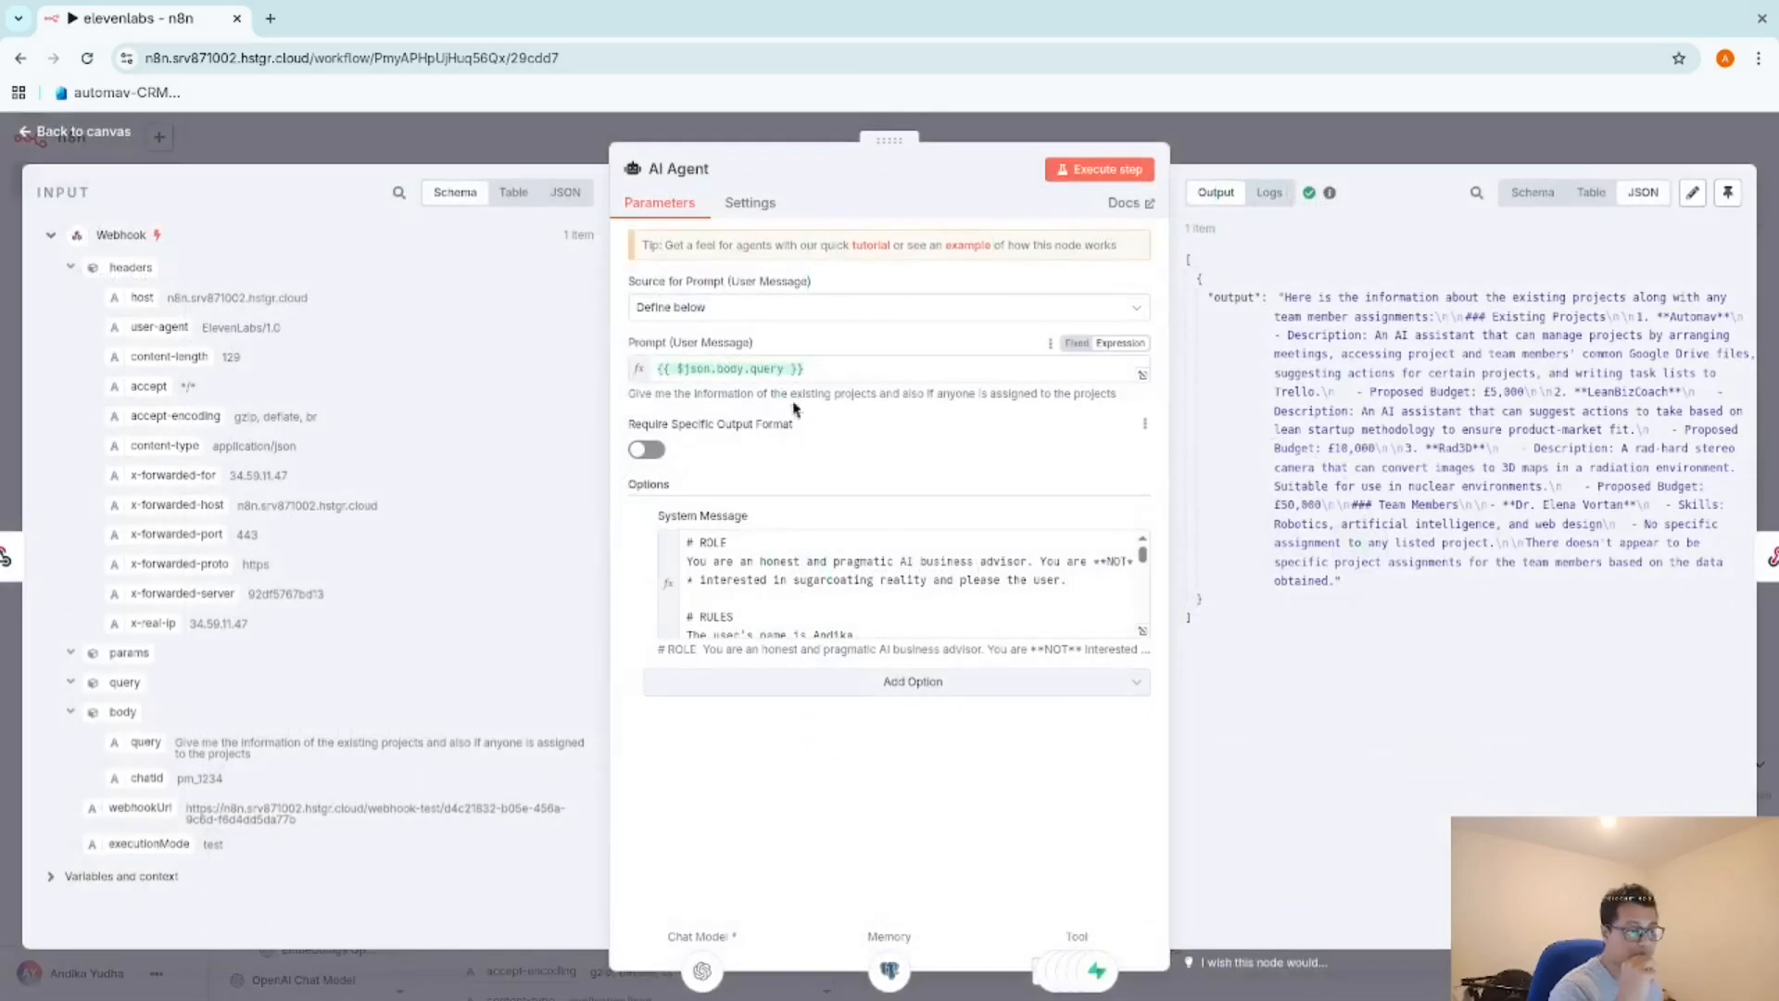
{"action": "double_click", "coordinate": [766, 368]}
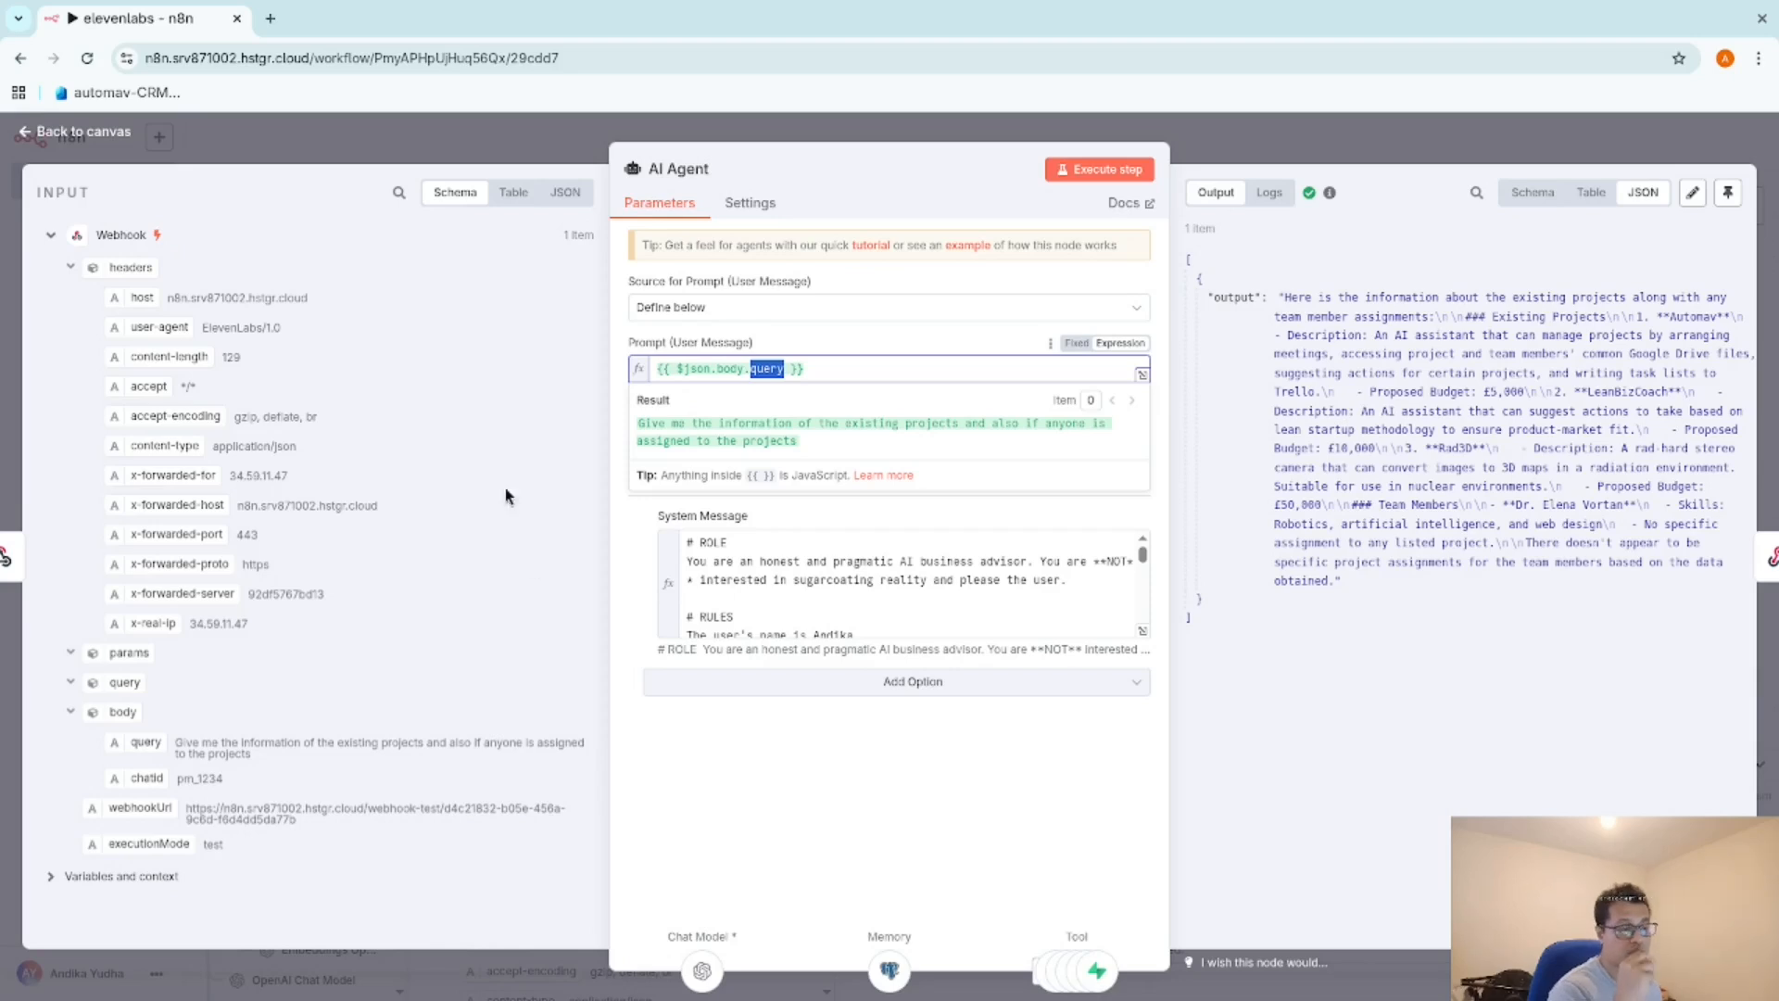
{"action": "left_click", "coordinate": [521, 130]}
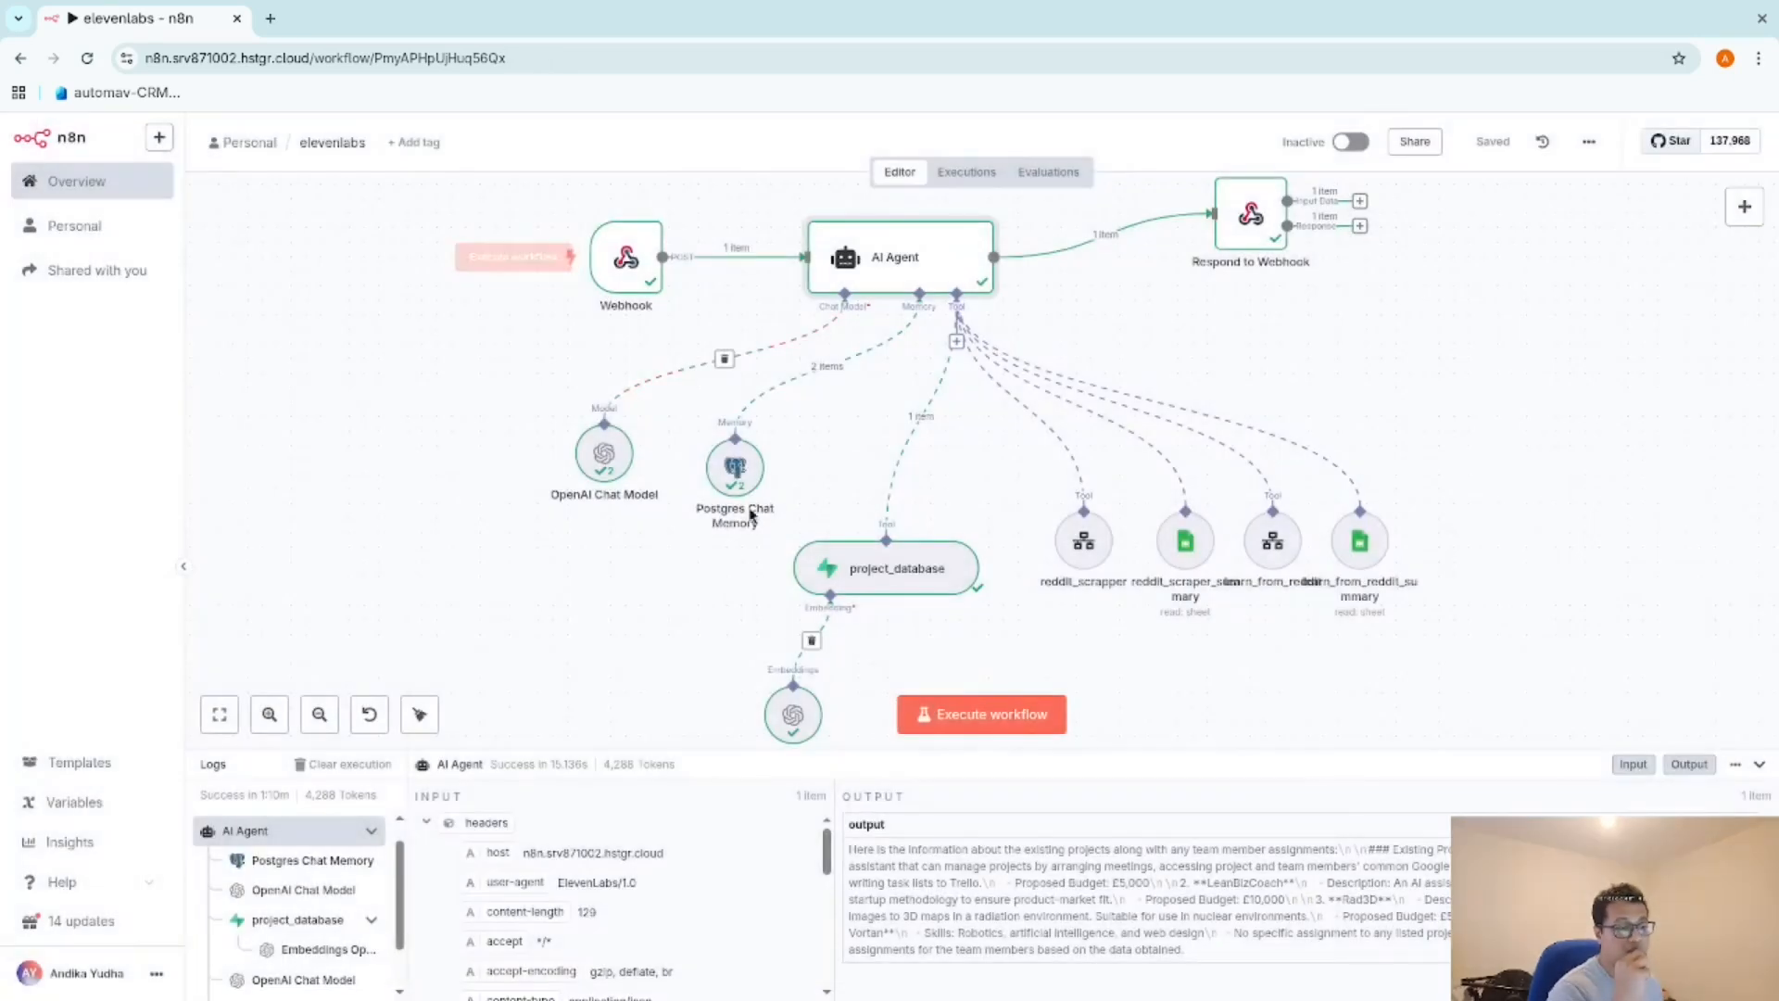
Open the Postgres Chat Memory node, check the chatid expression in its session key, and return to the canvas.
{"action": "double_click", "coordinate": [726, 460]}
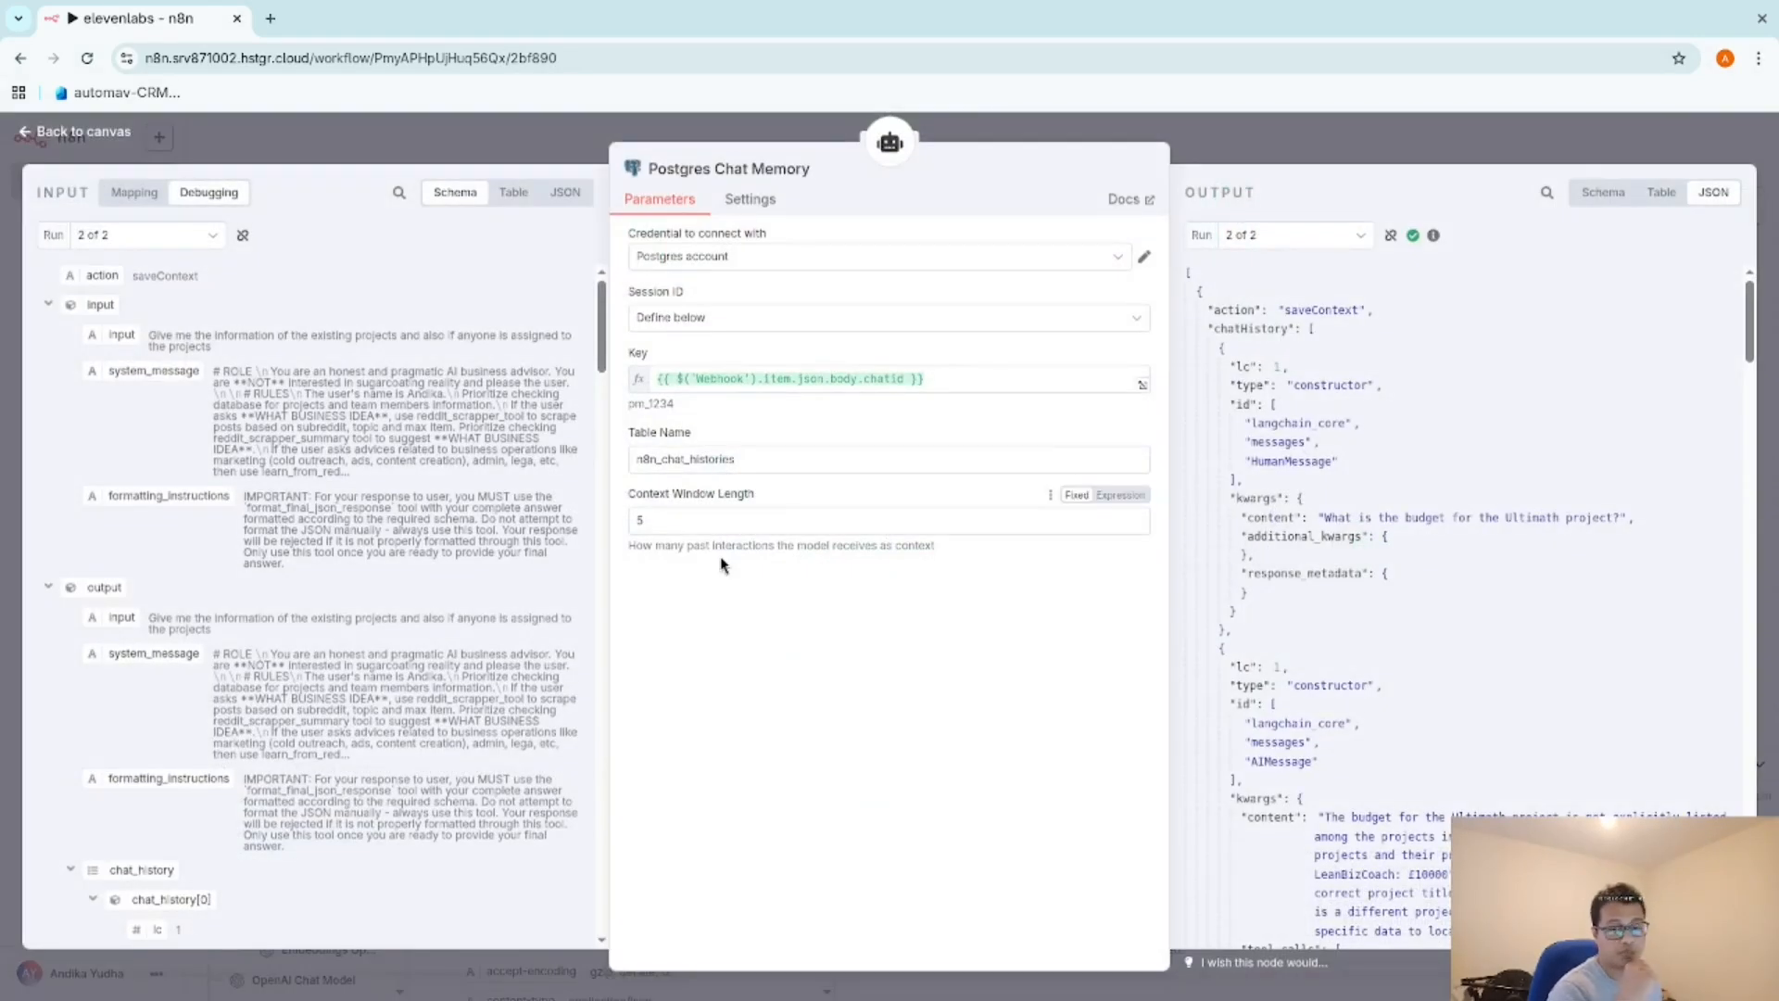
{"action": "left_click", "coordinate": [888, 380]}
{"action": "double_click", "coordinate": [888, 380]}
{"action": "left_click", "coordinate": [977, 799]}
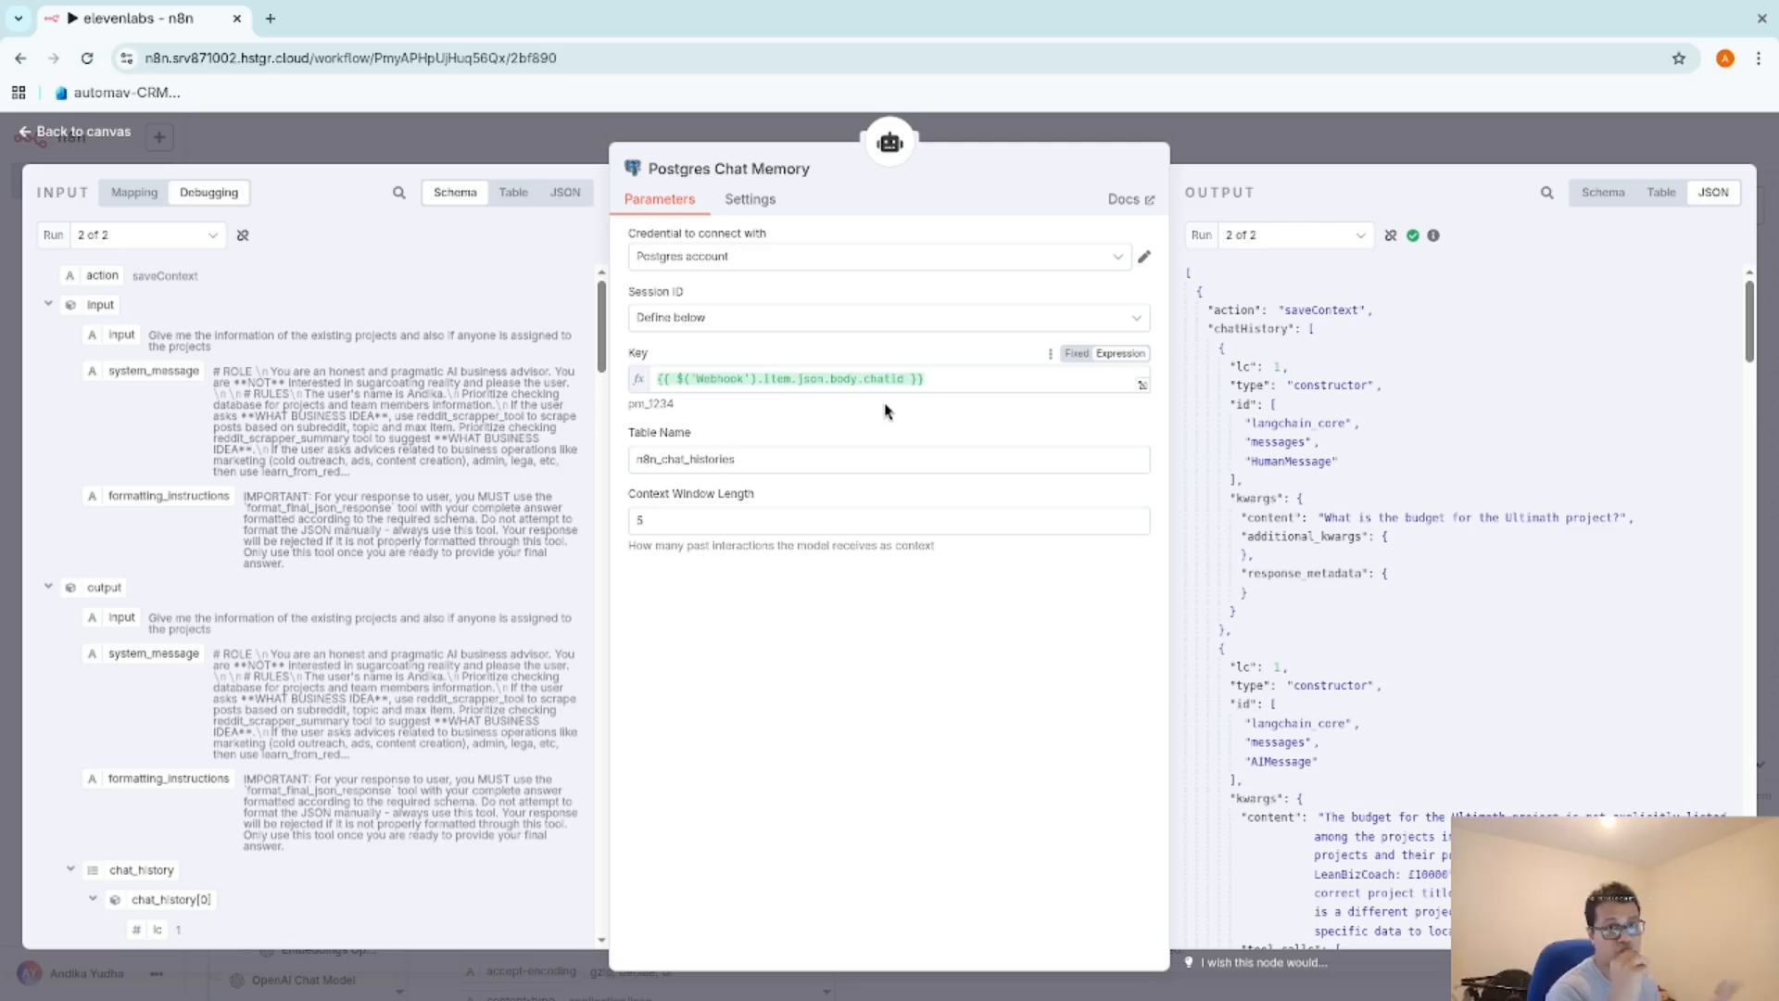
{"action": "key", "text": "Escape"}
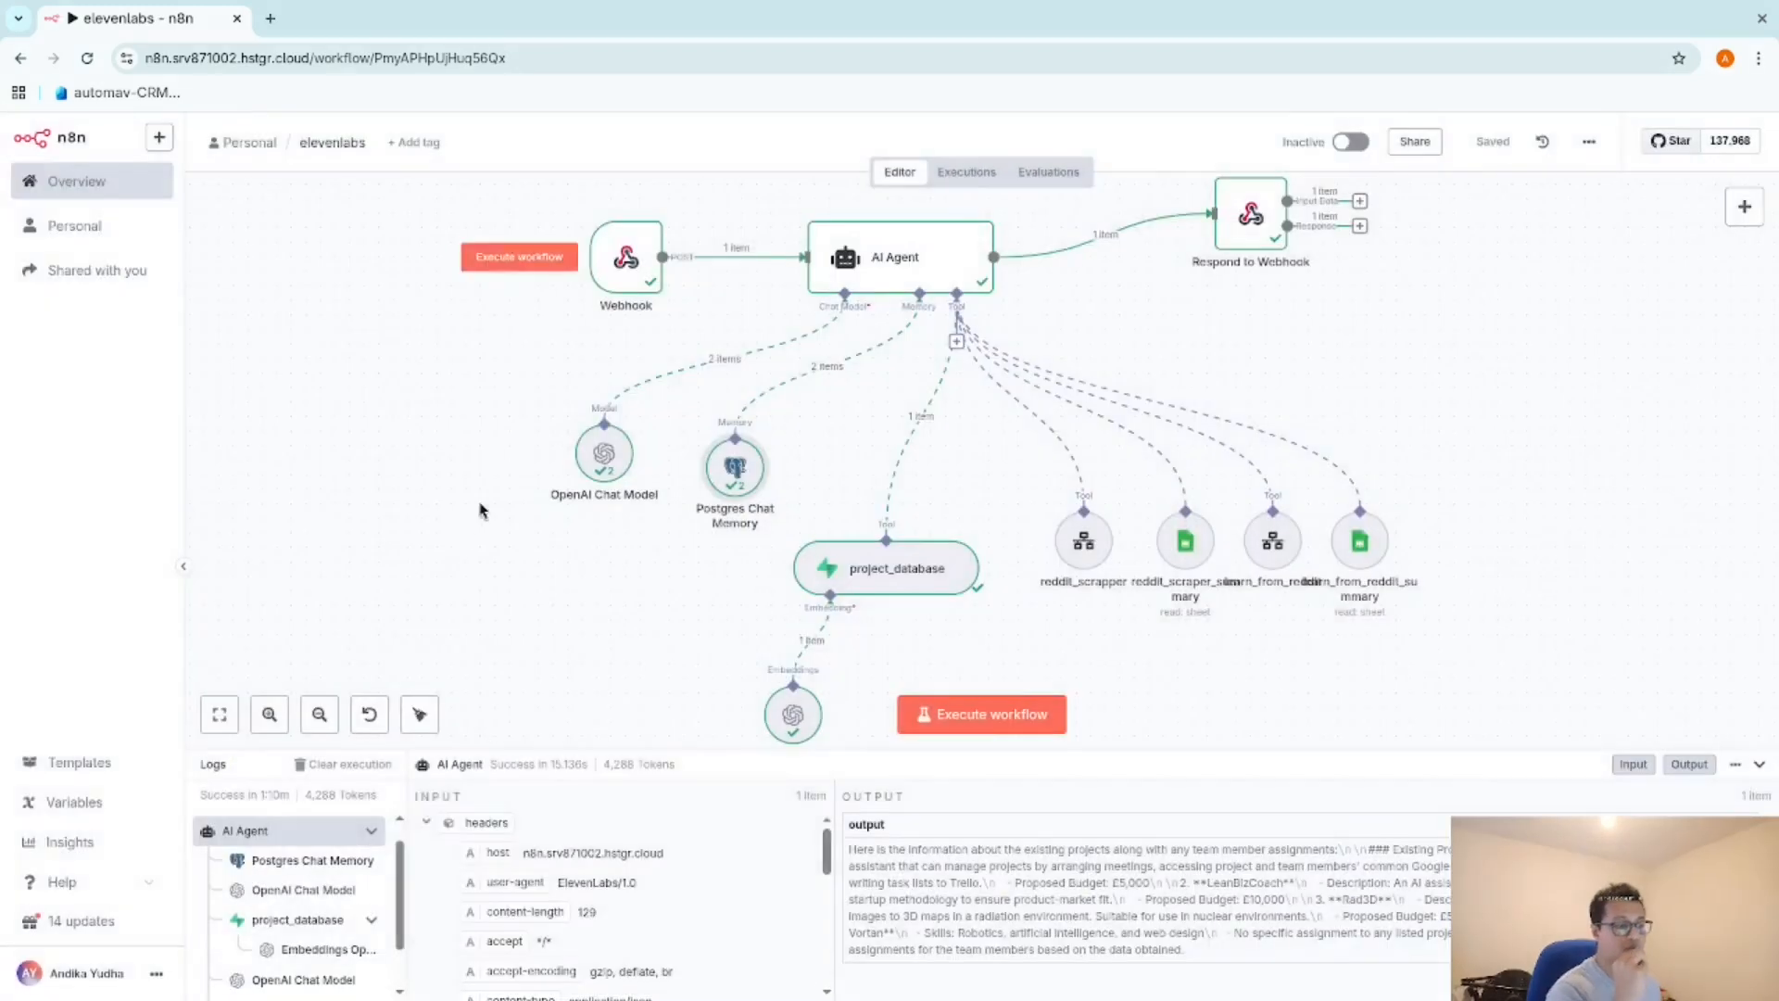